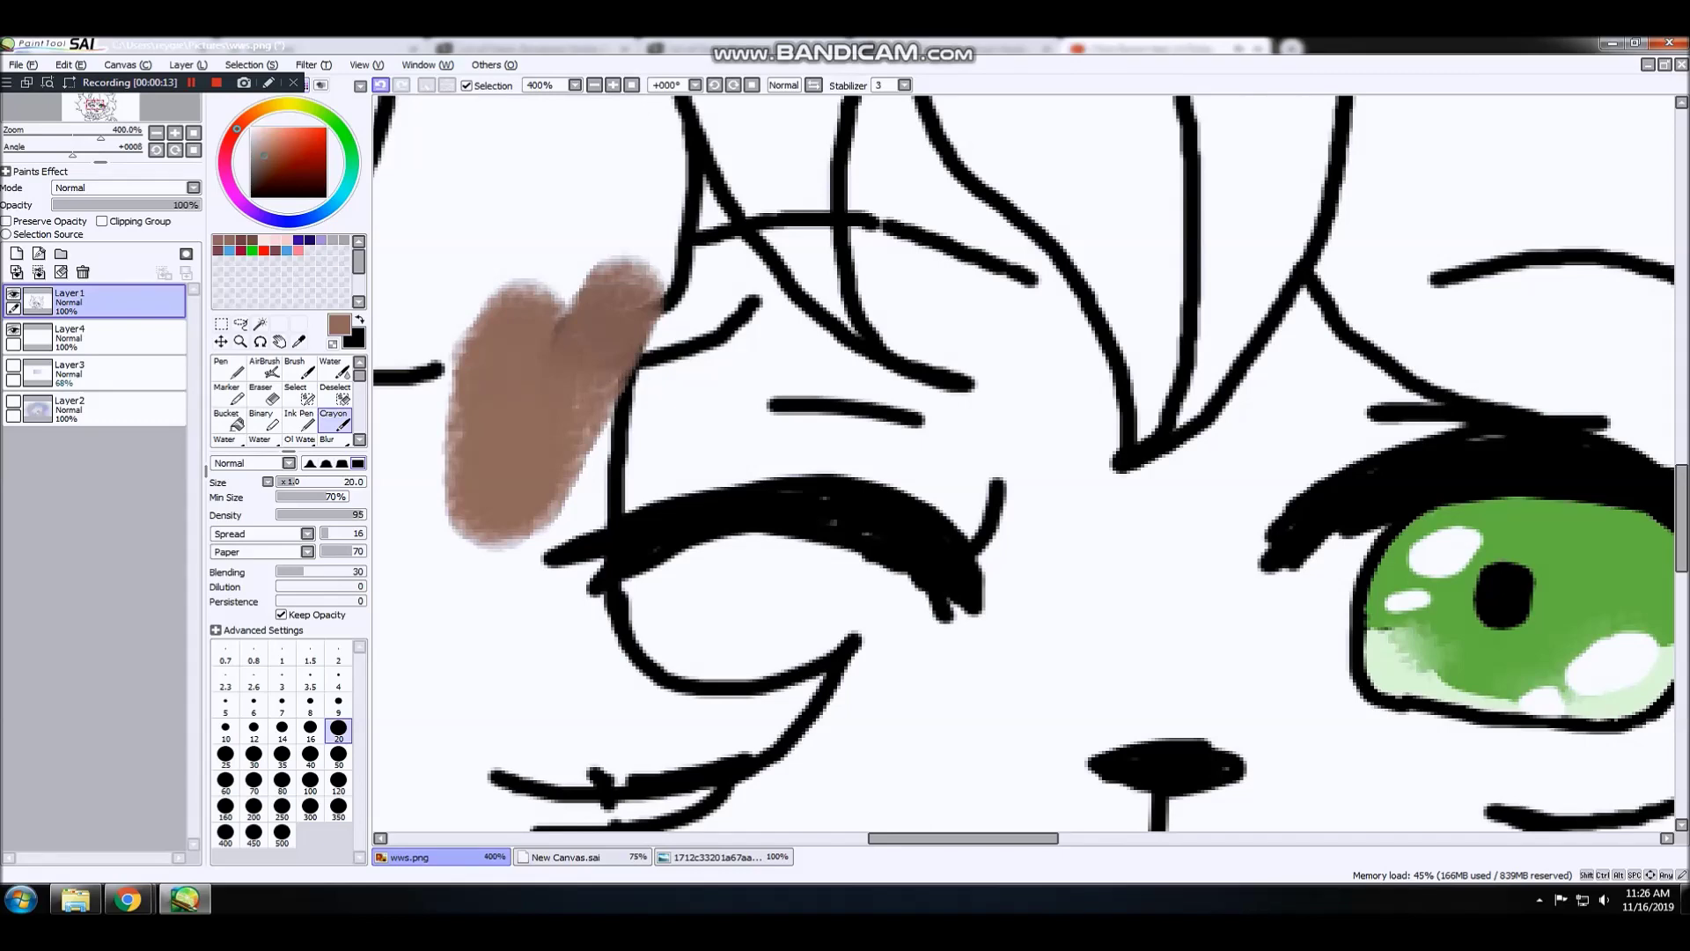
- Undo the brown test strokes painted beside the closed eye
{"action": "left_click", "coordinate": [380, 85]}
{"action": "left_click", "coordinate": [380, 86]}
{"action": "scroll", "coordinate": [717, 438], "scroll_direction": "down", "scroll_amount": 3}
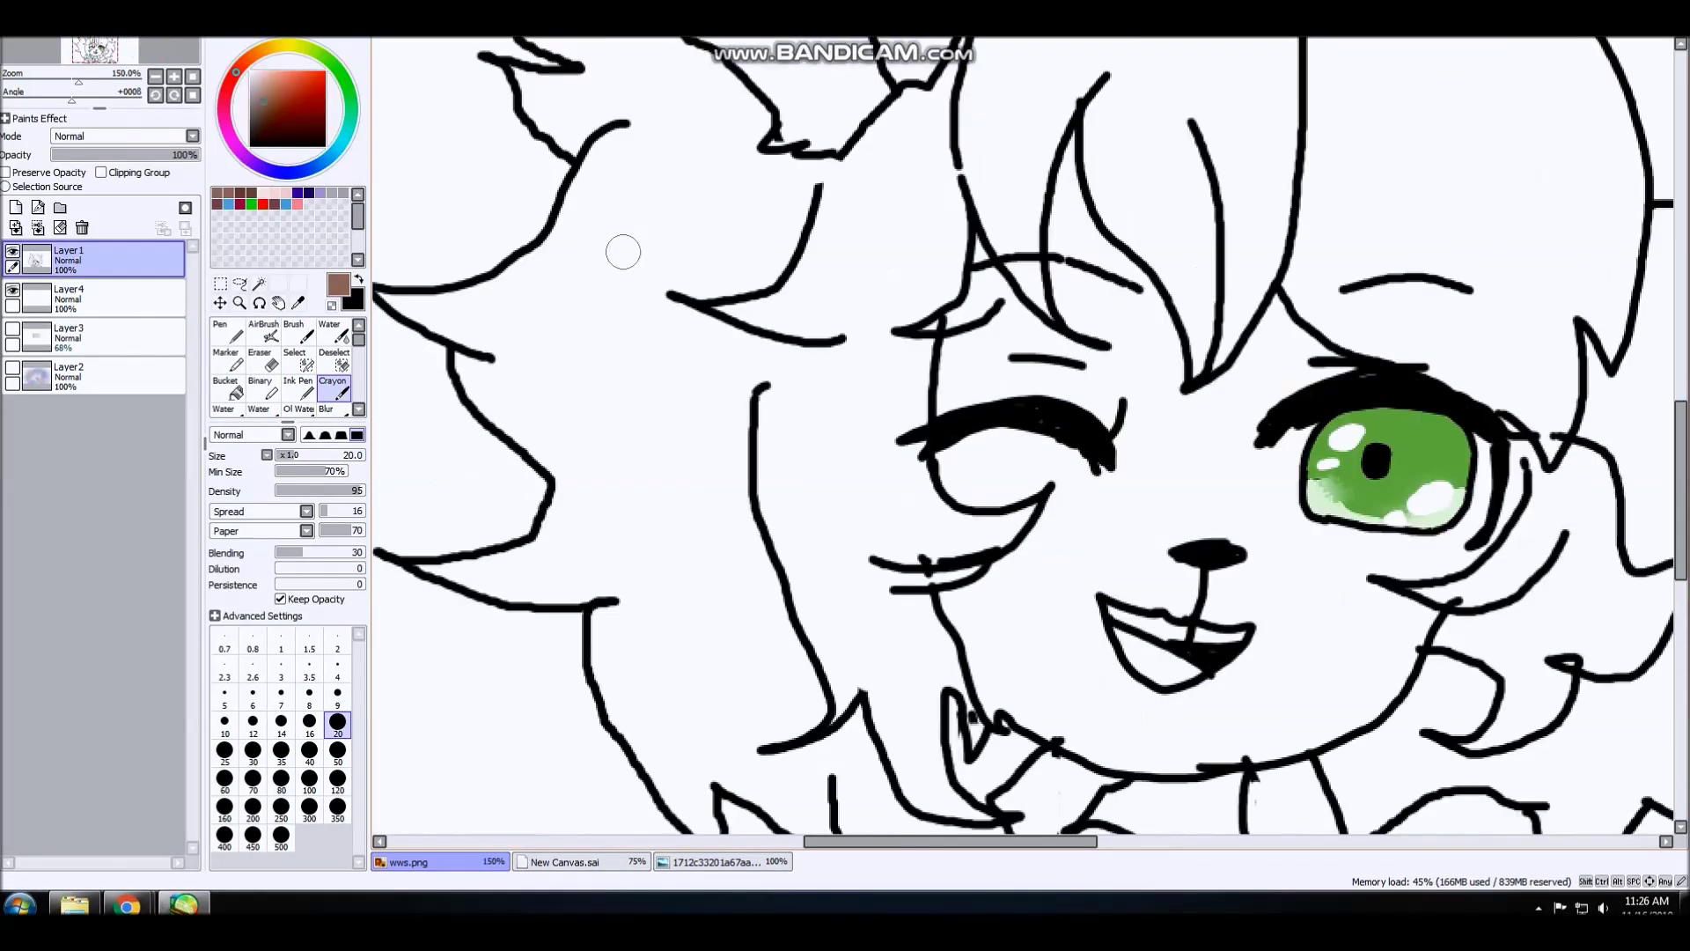
{"action": "key", "text": "plus"}
{"action": "key", "text": "plus"}
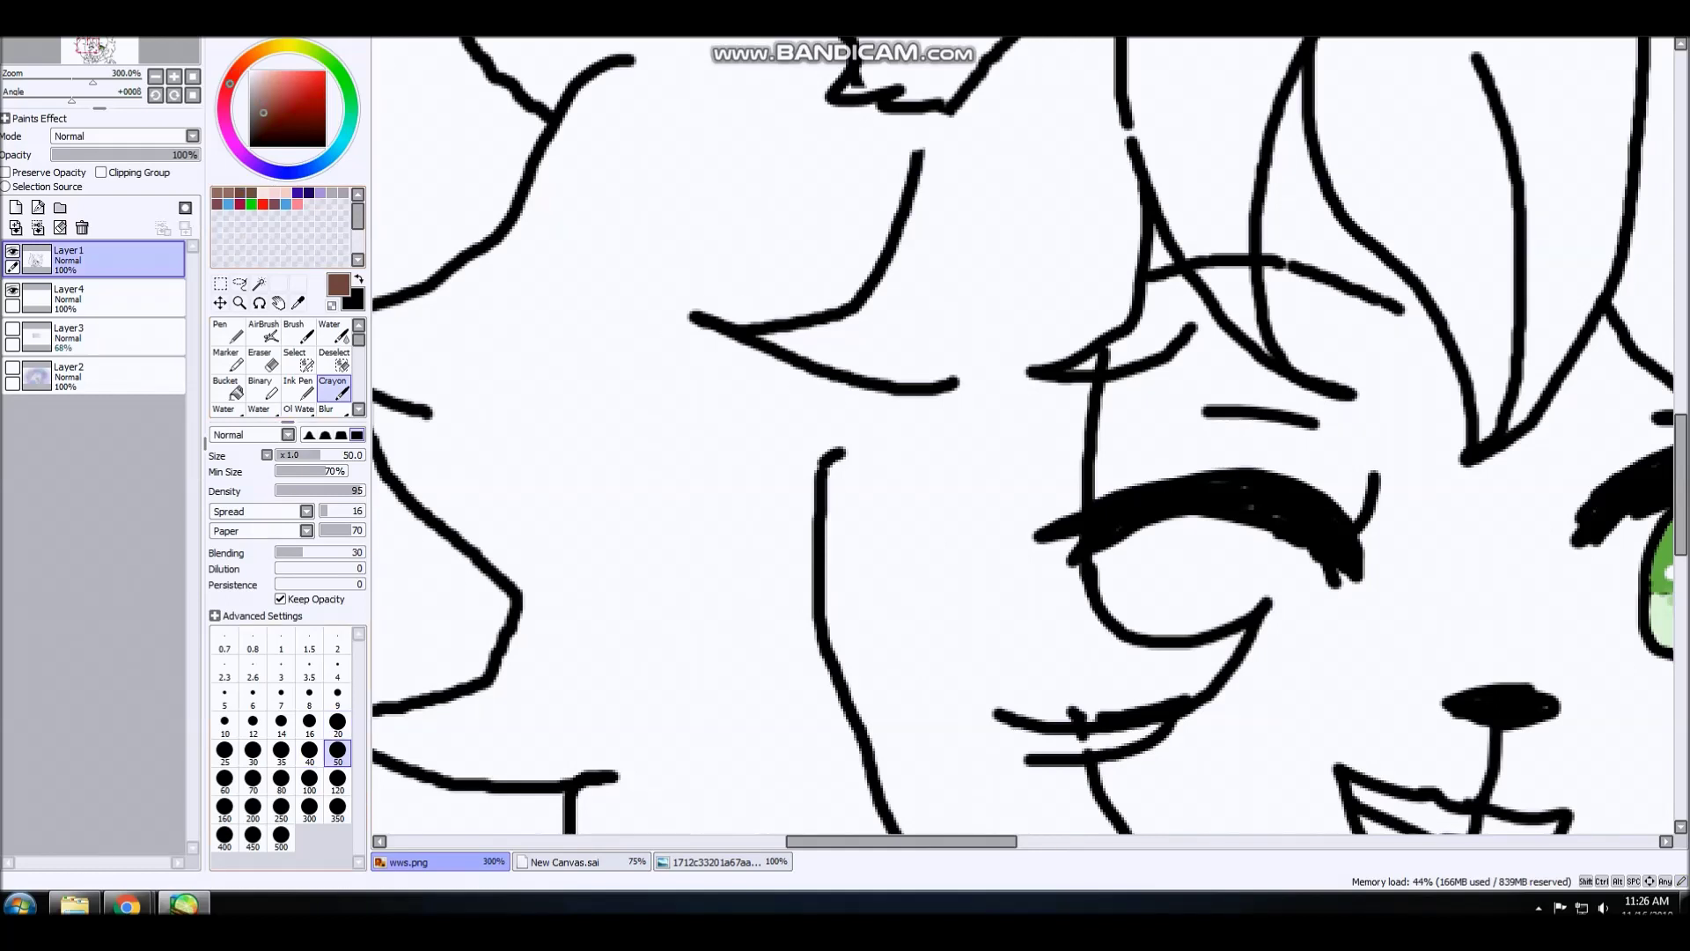
{"action": "left_click_drag", "start_coordinate": [731, 335], "coordinate": [421, 376]}
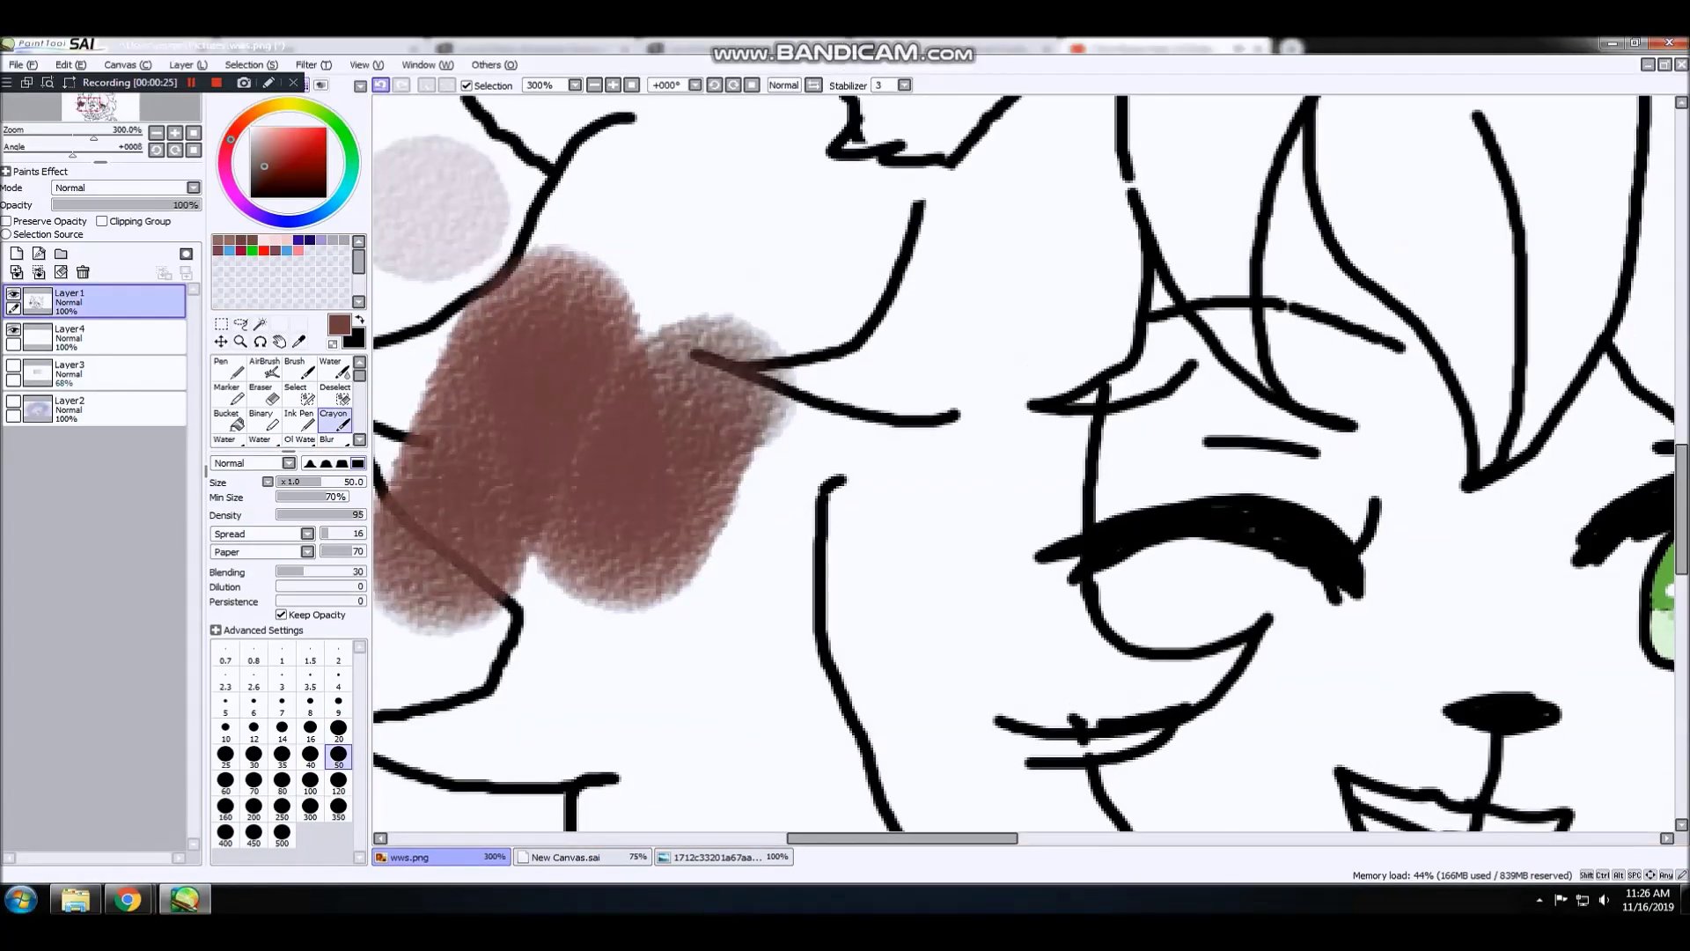
{"action": "key", "text": "ctrl+z"}
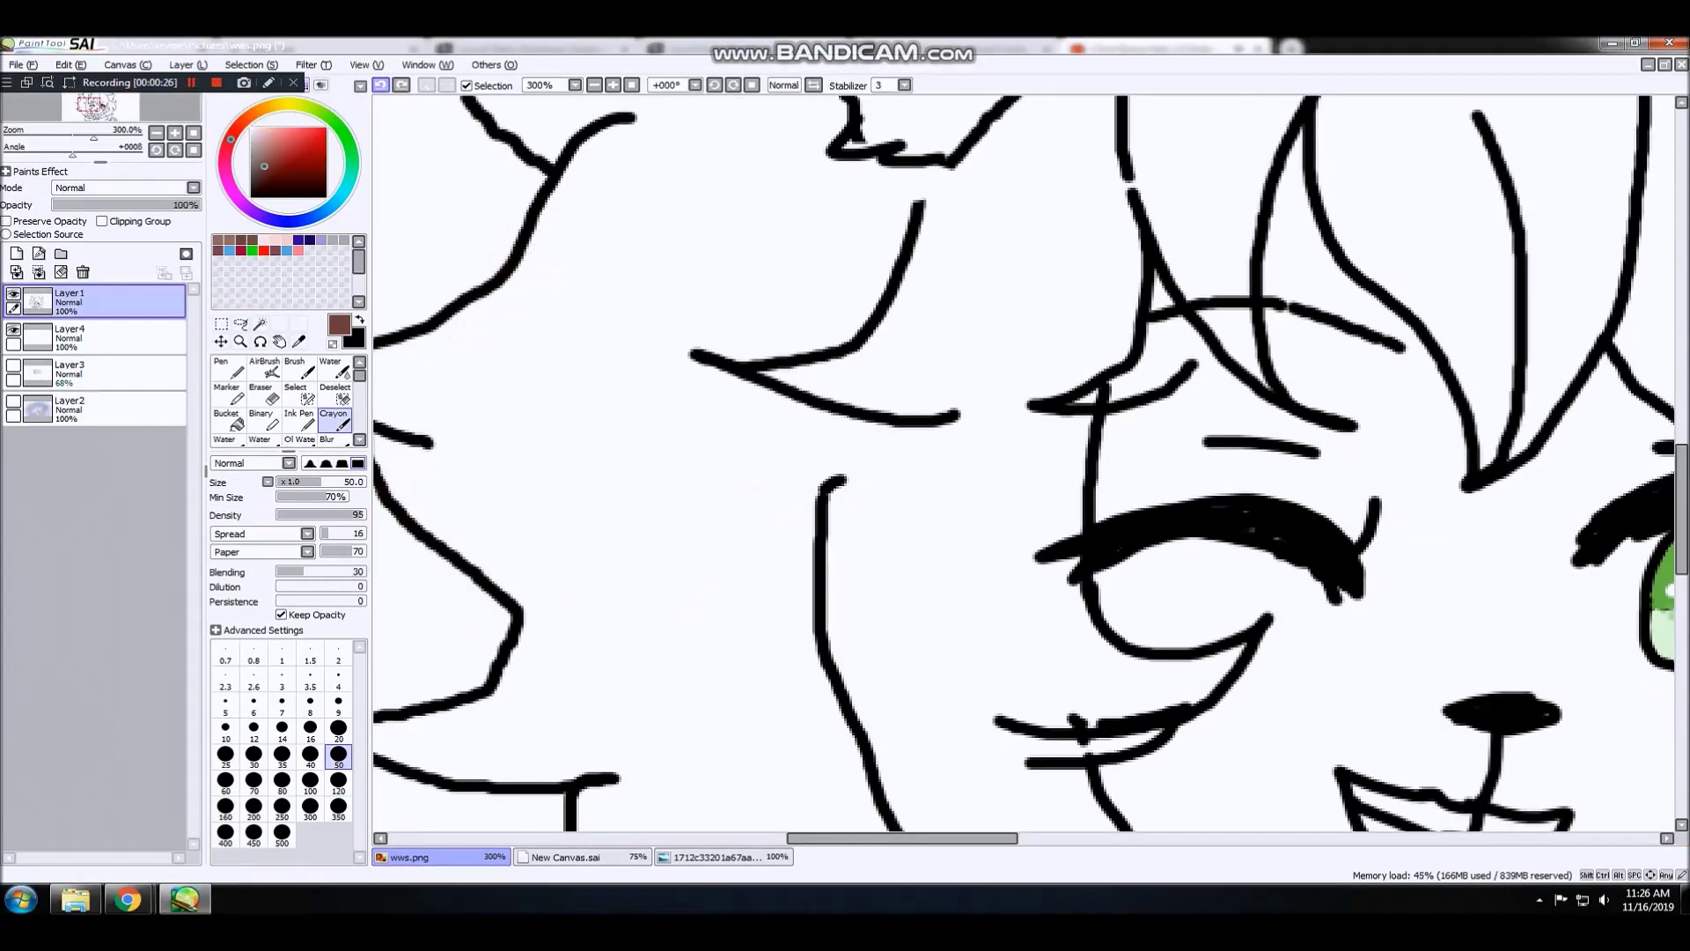
{"action": "mouse_move", "coordinate": [658, 301]}
{"action": "left_mouse_down"}
{"action": "mouse_move", "coordinate": [568, 500]}
{"action": "mouse_move", "coordinate": [362, 517]}
{"action": "left_mouse_up"}
{"action": "scroll", "coordinate": [727, 382], "scroll_direction": "down", "scroll_amount": 3}
{"action": "scroll", "coordinate": [726, 383], "scroll_direction": "up", "scroll_amount": 2}
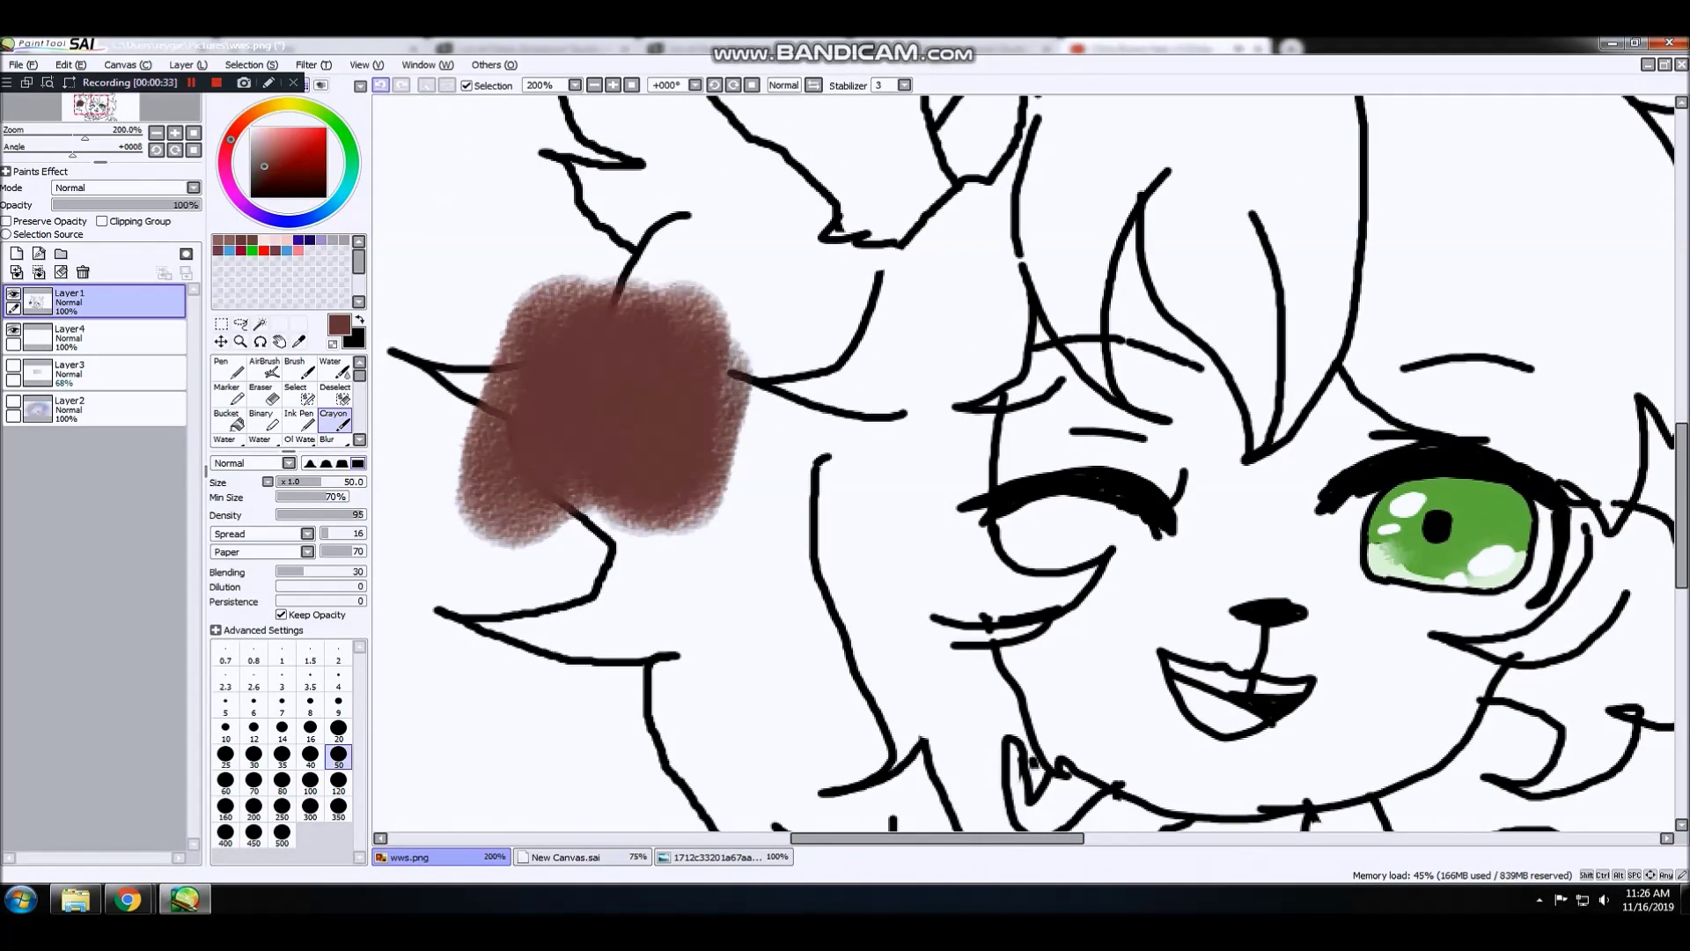
{"action": "left_click", "coordinate": [381, 85]}
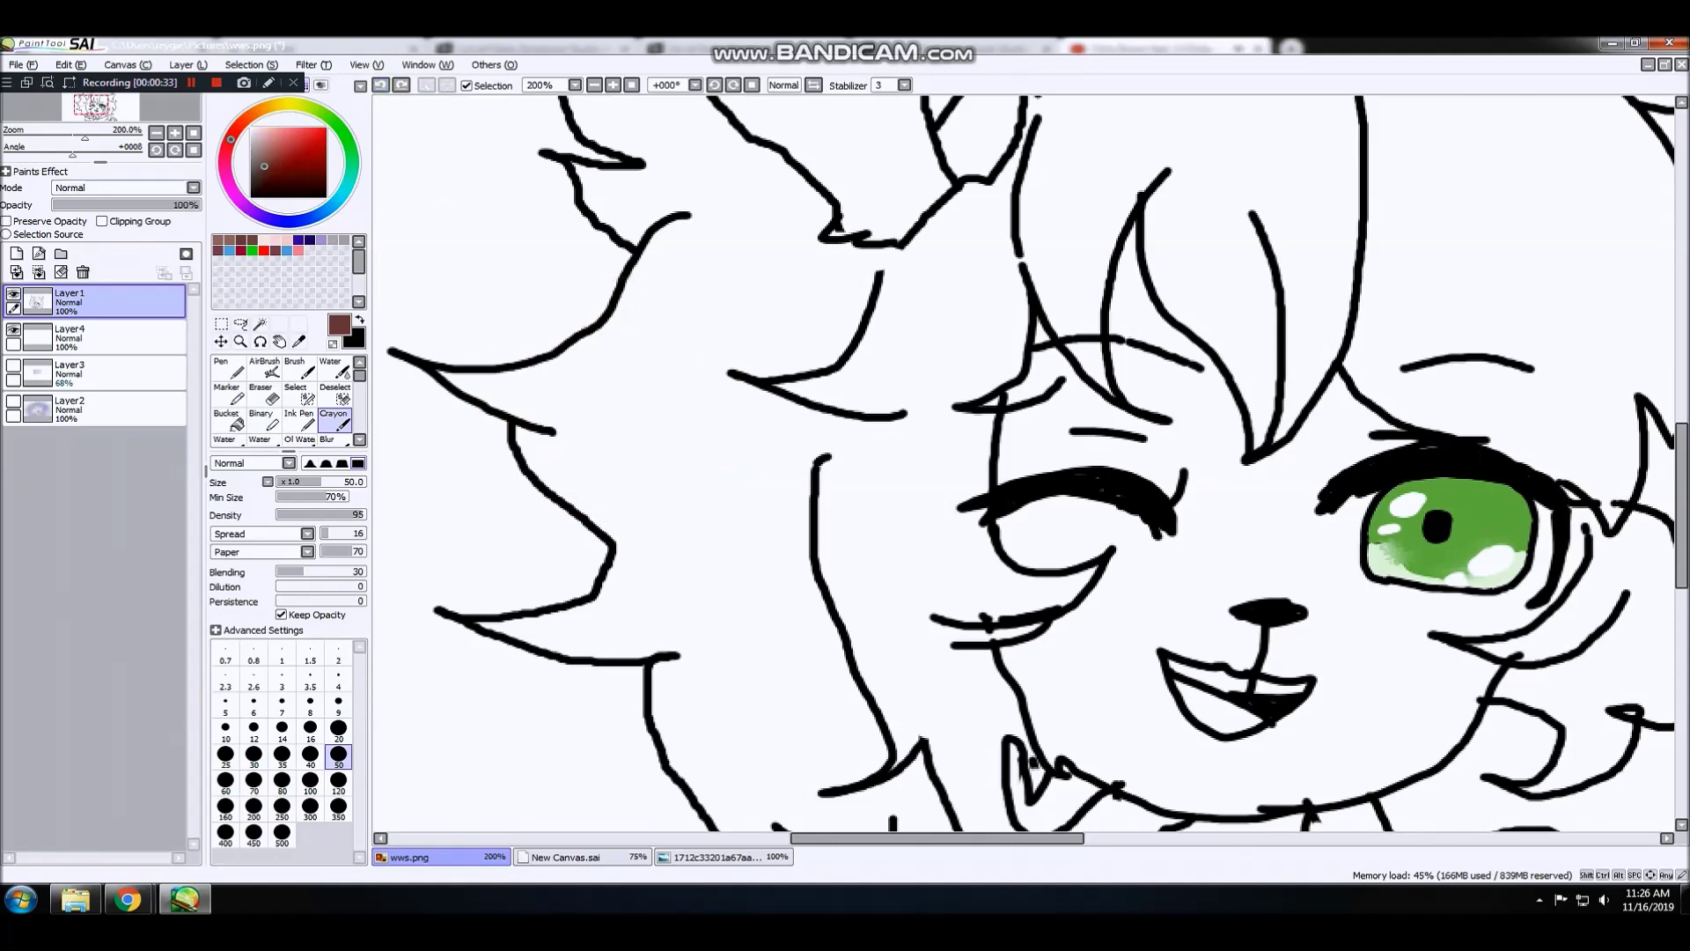
- On Layer4, paint the hair beside the closed eye dark reddish brown with the Crayon at size 120
{"action": "left_click", "coordinate": [119, 337]}
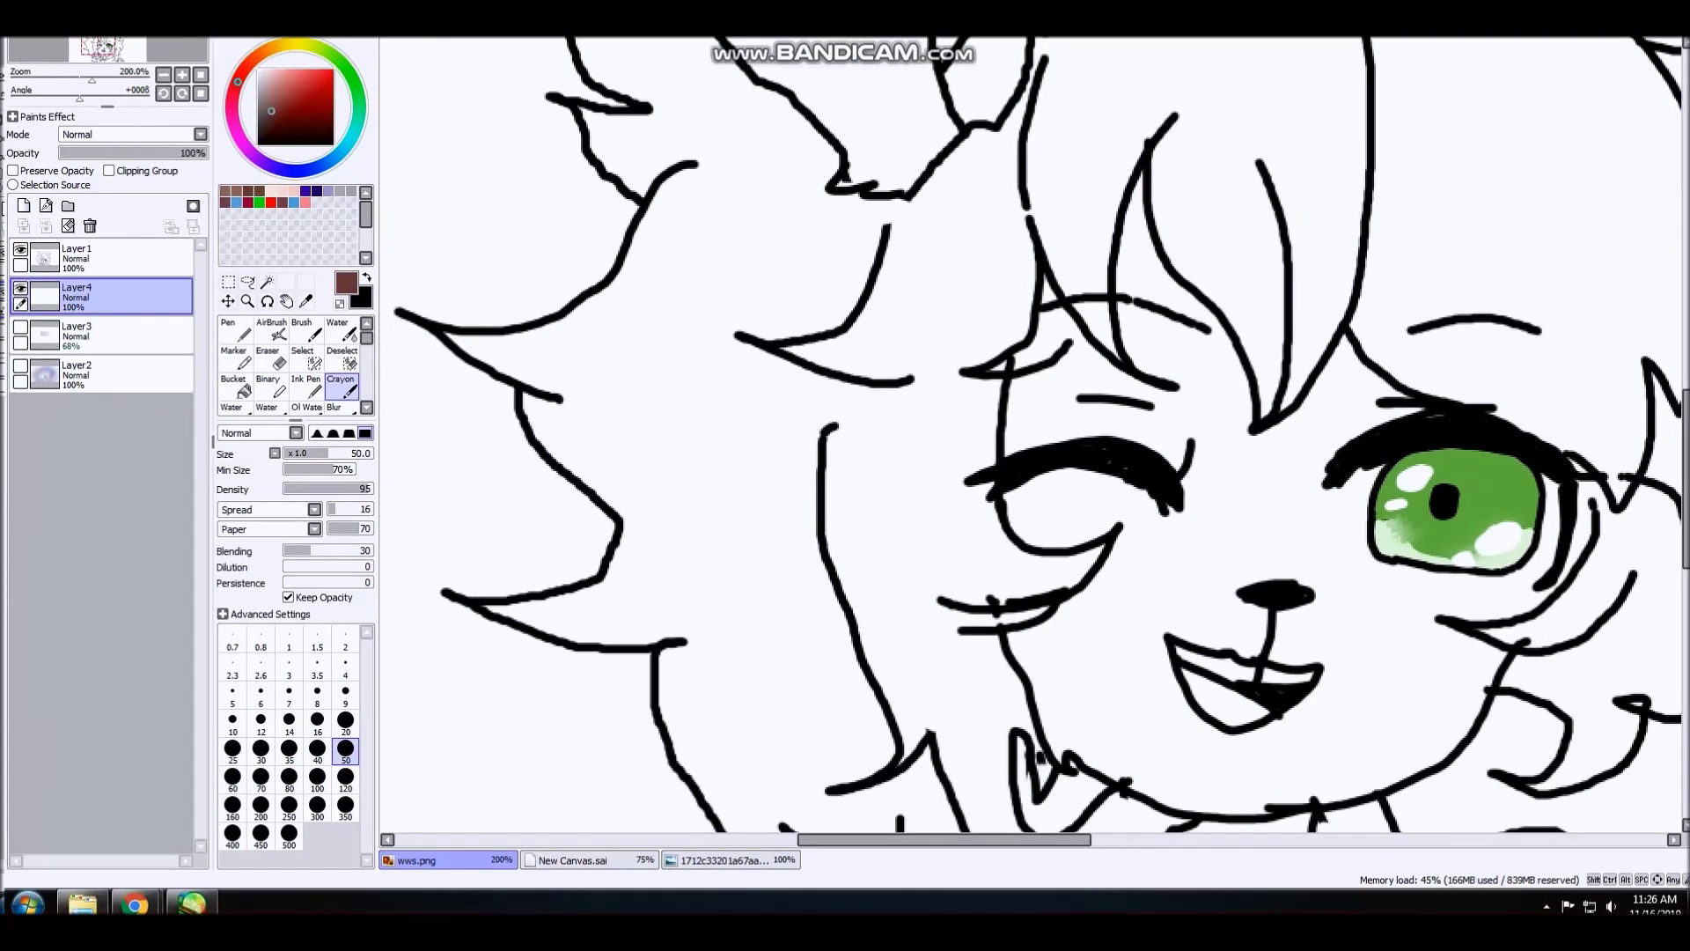
{"action": "scroll", "coordinate": [645, 375], "scroll_direction": "down", "scroll_amount": 3}
{"action": "scroll", "coordinate": [738, 376], "scroll_direction": "up", "scroll_amount": 2}
{"action": "mouse_move", "coordinate": [887, 363]}
{"action": "left_mouse_down"}
{"action": "mouse_move", "coordinate": [754, 294]}
{"action": "mouse_move", "coordinate": [547, 453]}
{"action": "mouse_move", "coordinate": [780, 678]}
{"action": "mouse_move", "coordinate": [909, 708]}
{"action": "mouse_move", "coordinate": [830, 378]}
{"action": "mouse_move", "coordinate": [678, 83]}
{"action": "mouse_move", "coordinate": [773, 478]}
{"action": "left_mouse_up"}
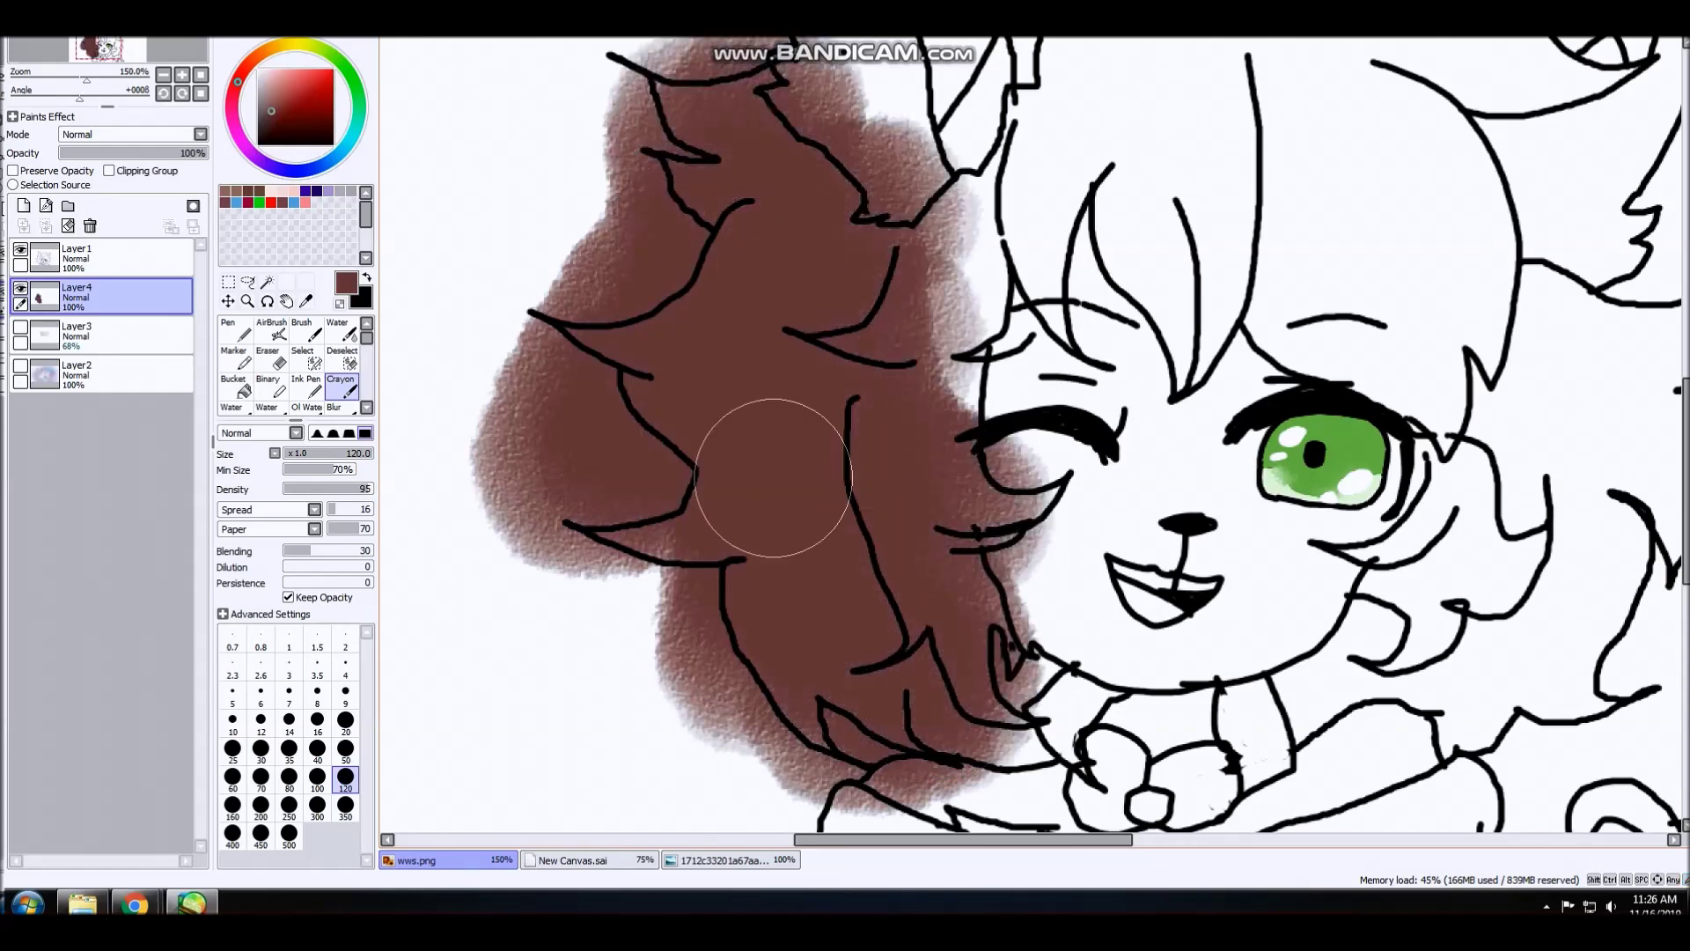
- Cover the whole head of hair, including the fringe and both sides, with a lighter brown at Crayon size 120
{"action": "scroll", "coordinate": [773, 478], "scroll_direction": "down", "scroll_amount": 1}
{"action": "mouse_move", "coordinate": [845, 414]}
{"action": "left_mouse_down"}
{"action": "mouse_move", "coordinate": [669, 458]}
{"action": "mouse_move", "coordinate": [564, 352]}
{"action": "mouse_move", "coordinate": [493, 493]}
{"action": "mouse_move", "coordinate": [682, 632]}
{"action": "left_mouse_up"}
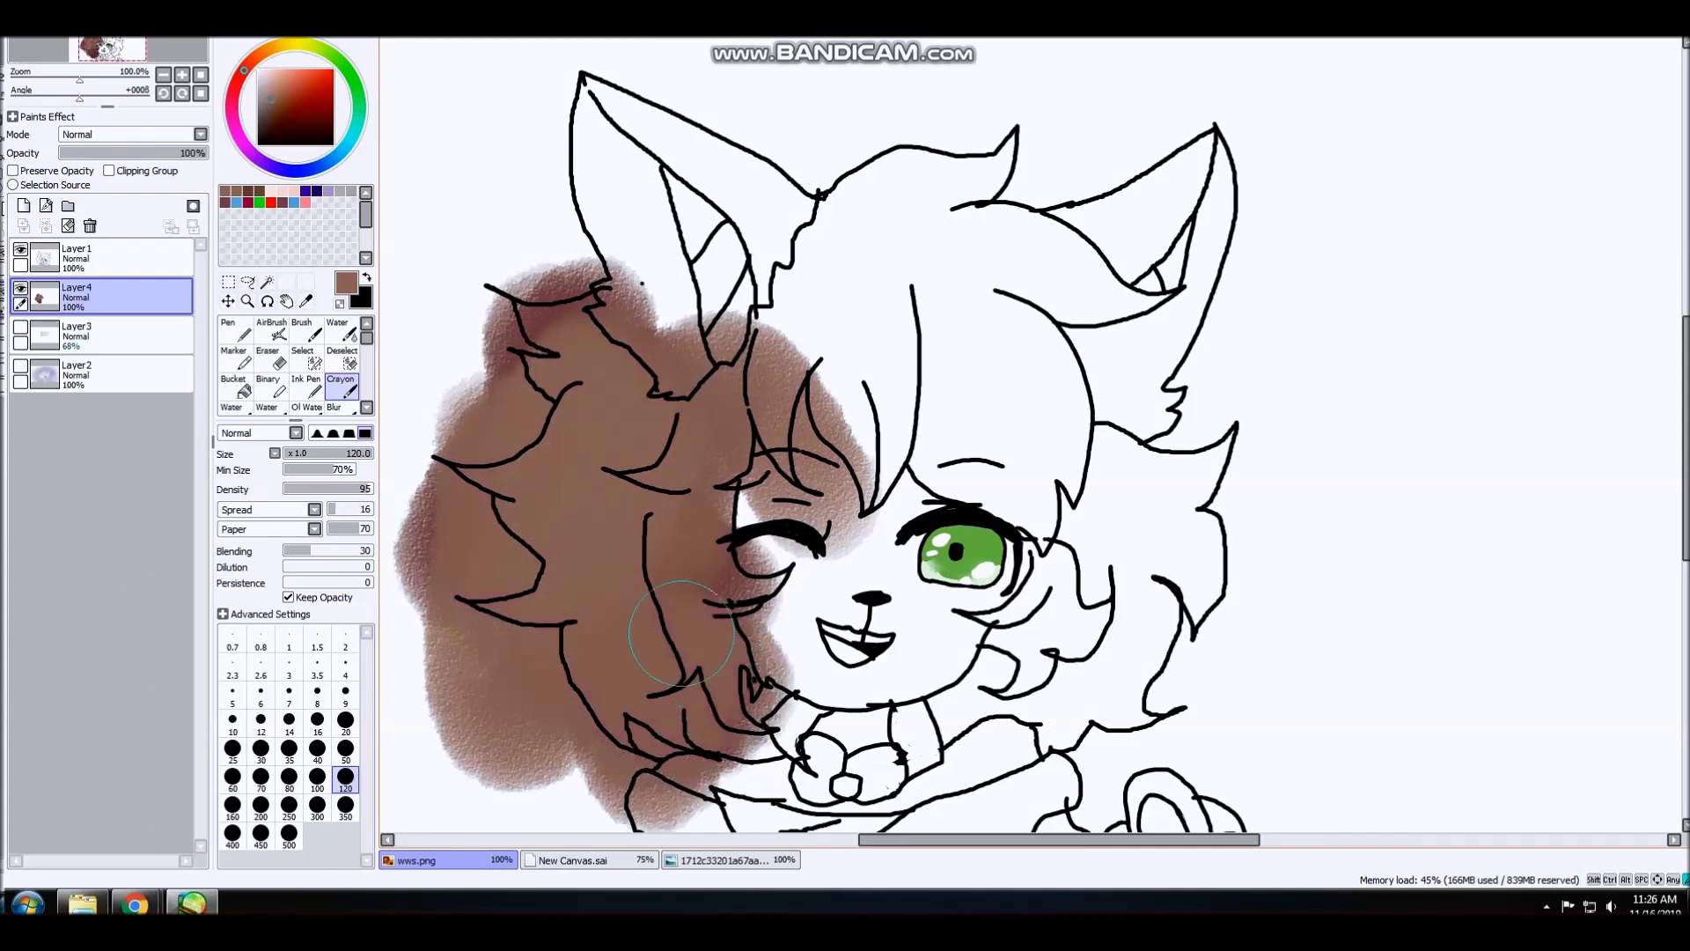
{"action": "mouse_move", "coordinate": [720, 384]}
{"action": "left_mouse_down"}
{"action": "mouse_move", "coordinate": [764, 462]}
{"action": "mouse_move", "coordinate": [775, 373]}
{"action": "mouse_move", "coordinate": [896, 205]}
{"action": "mouse_move", "coordinate": [856, 366]}
{"action": "mouse_move", "coordinate": [882, 363]}
{"action": "mouse_move", "coordinate": [941, 150]}
{"action": "mouse_move", "coordinate": [965, 188]}
{"action": "mouse_move", "coordinate": [933, 218]}
{"action": "mouse_move", "coordinate": [1006, 466]}
{"action": "mouse_move", "coordinate": [1030, 457]}
{"action": "mouse_move", "coordinate": [1057, 312]}
{"action": "mouse_move", "coordinate": [1115, 320]}
{"action": "mouse_move", "coordinate": [1089, 385]}
{"action": "mouse_move", "coordinate": [1148, 713]}
{"action": "mouse_move", "coordinate": [1075, 633]}
{"action": "mouse_move", "coordinate": [1037, 656]}
{"action": "mouse_move", "coordinate": [1137, 625]}
{"action": "mouse_move", "coordinate": [1060, 737]}
{"action": "mouse_move", "coordinate": [1155, 510]}
{"action": "mouse_move", "coordinate": [1259, 432]}
{"action": "left_mouse_up"}
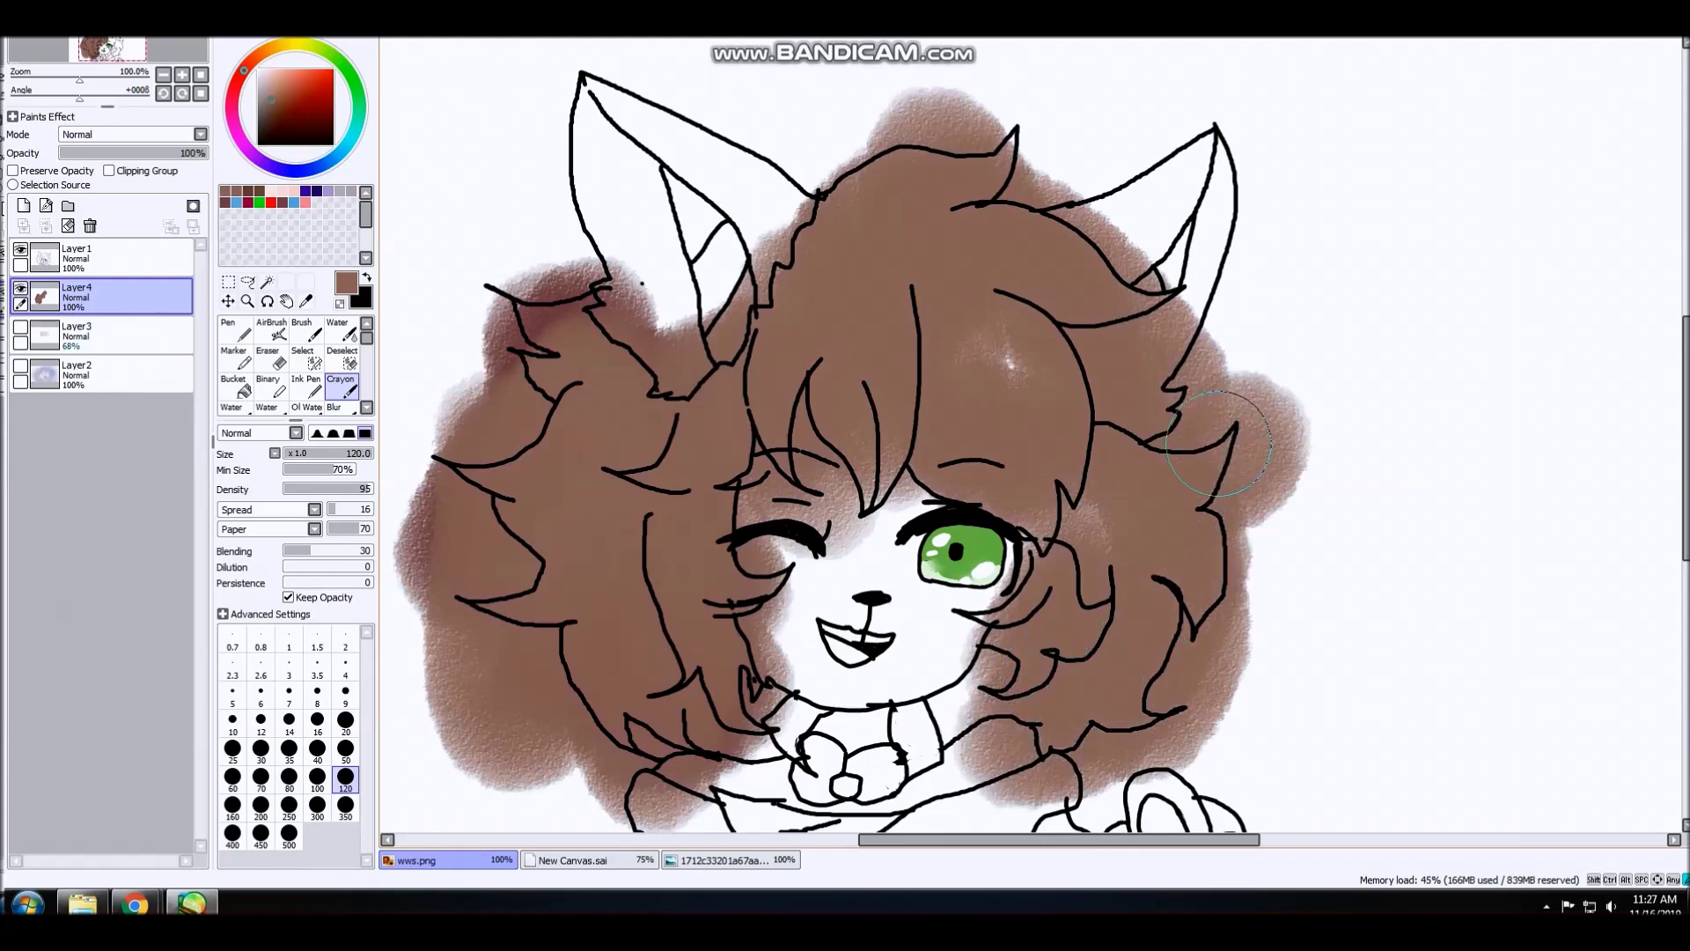
- Paint white over the brown spill on the muzzle, closed eye and cheek with the Crayon at size 50
{"action": "scroll", "coordinate": [1259, 360], "scroll_direction": "down", "scroll_amount": 3}
{"action": "scroll", "coordinate": [1170, 458], "scroll_direction": "up", "scroll_amount": 6}
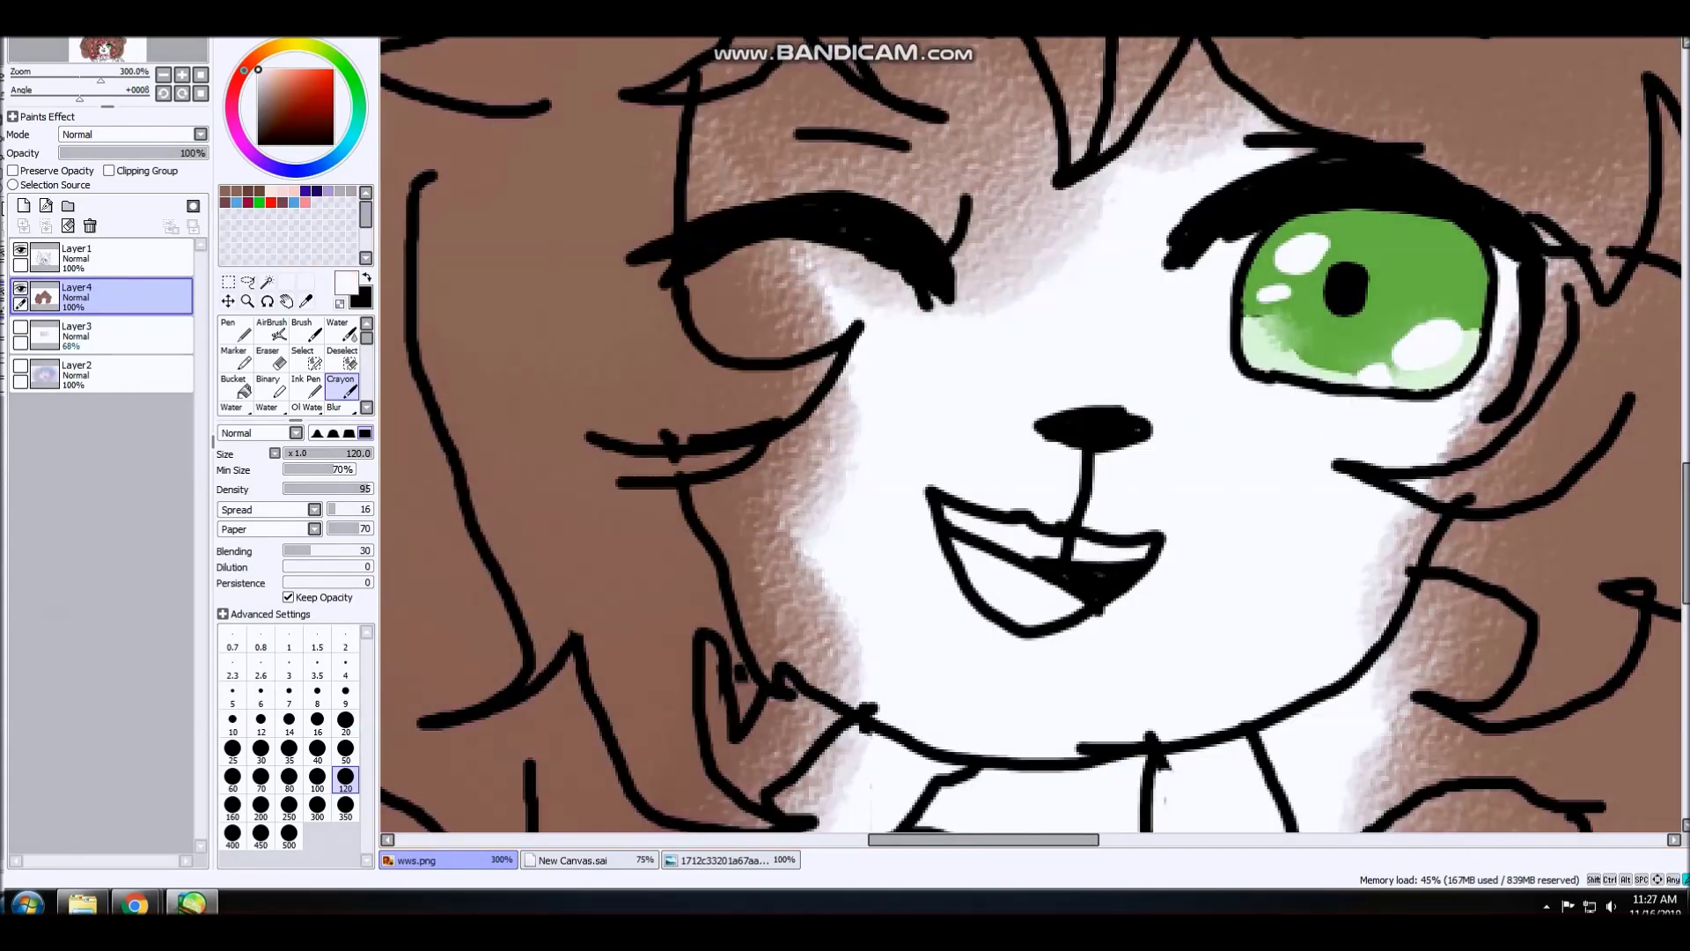
{"action": "mouse_move", "coordinate": [859, 409]}
{"action": "left_mouse_down"}
{"action": "mouse_move", "coordinate": [1014, 461]}
{"action": "mouse_move", "coordinate": [992, 404]}
{"action": "mouse_move", "coordinate": [1045, 416]}
{"action": "left_mouse_up"}
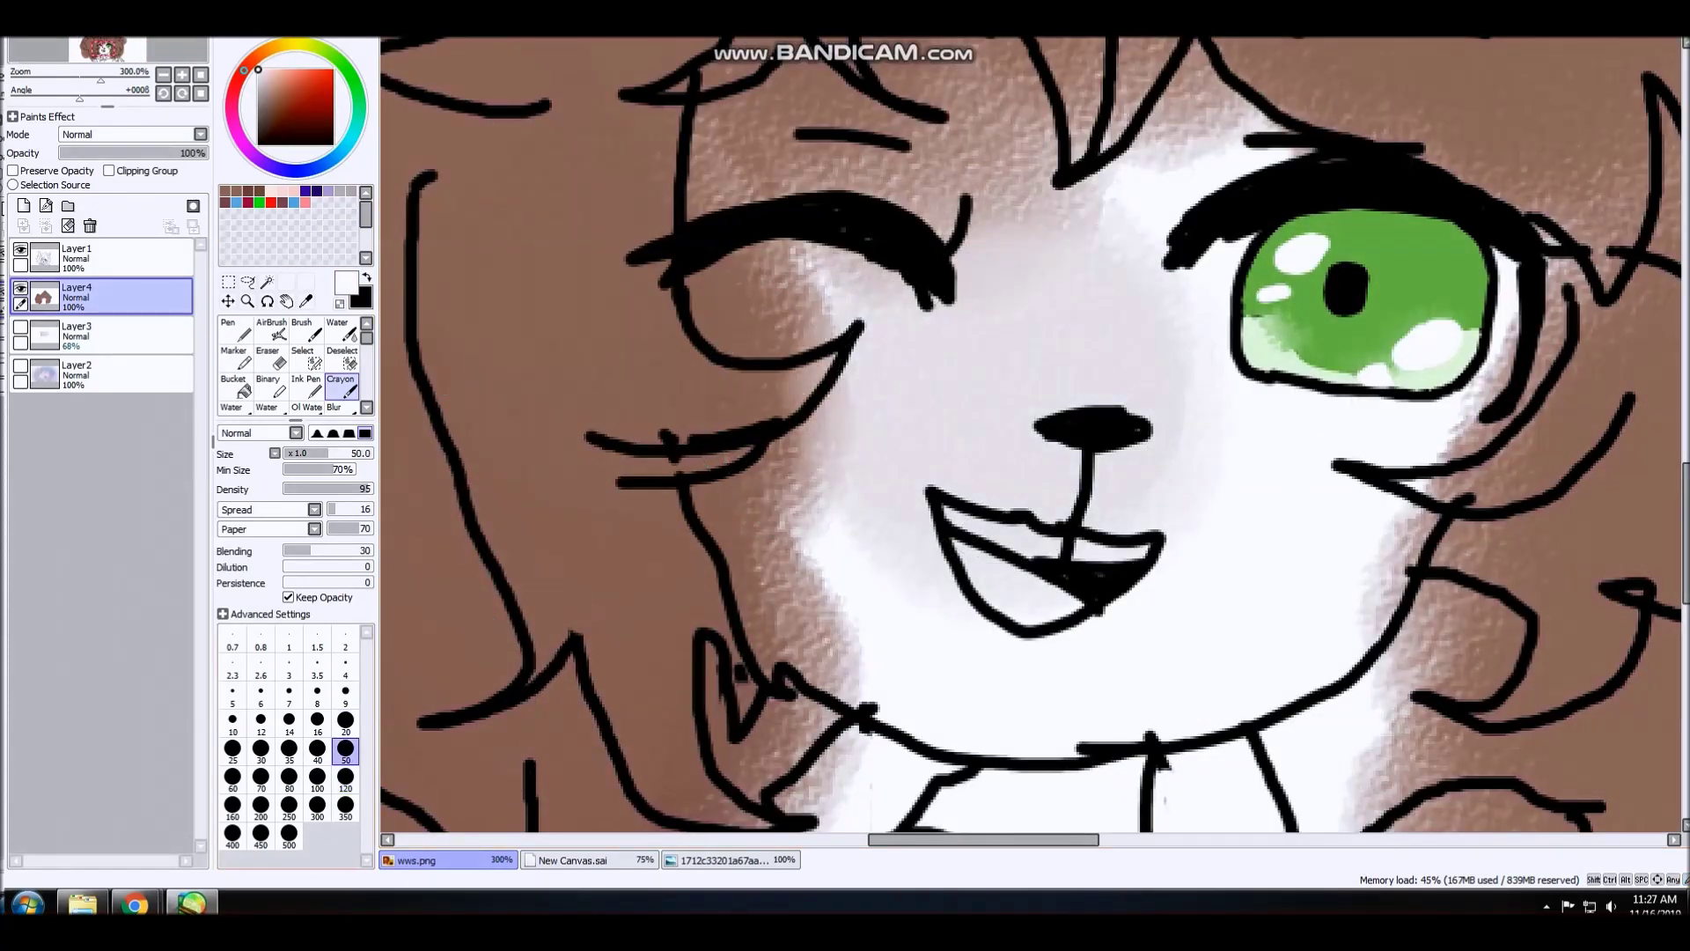
{"action": "scroll", "coordinate": [928, 363], "scroll_direction": "up", "scroll_amount": 1}
{"action": "mouse_move", "coordinate": [735, 235]}
{"action": "left_mouse_down"}
{"action": "mouse_move", "coordinate": [822, 210]}
{"action": "mouse_move", "coordinate": [762, 244]}
{"action": "mouse_move", "coordinate": [948, 243]}
{"action": "mouse_move", "coordinate": [965, 540]}
{"action": "mouse_move", "coordinate": [795, 551]}
{"action": "mouse_move", "coordinate": [796, 614]}
{"action": "left_mouse_up"}
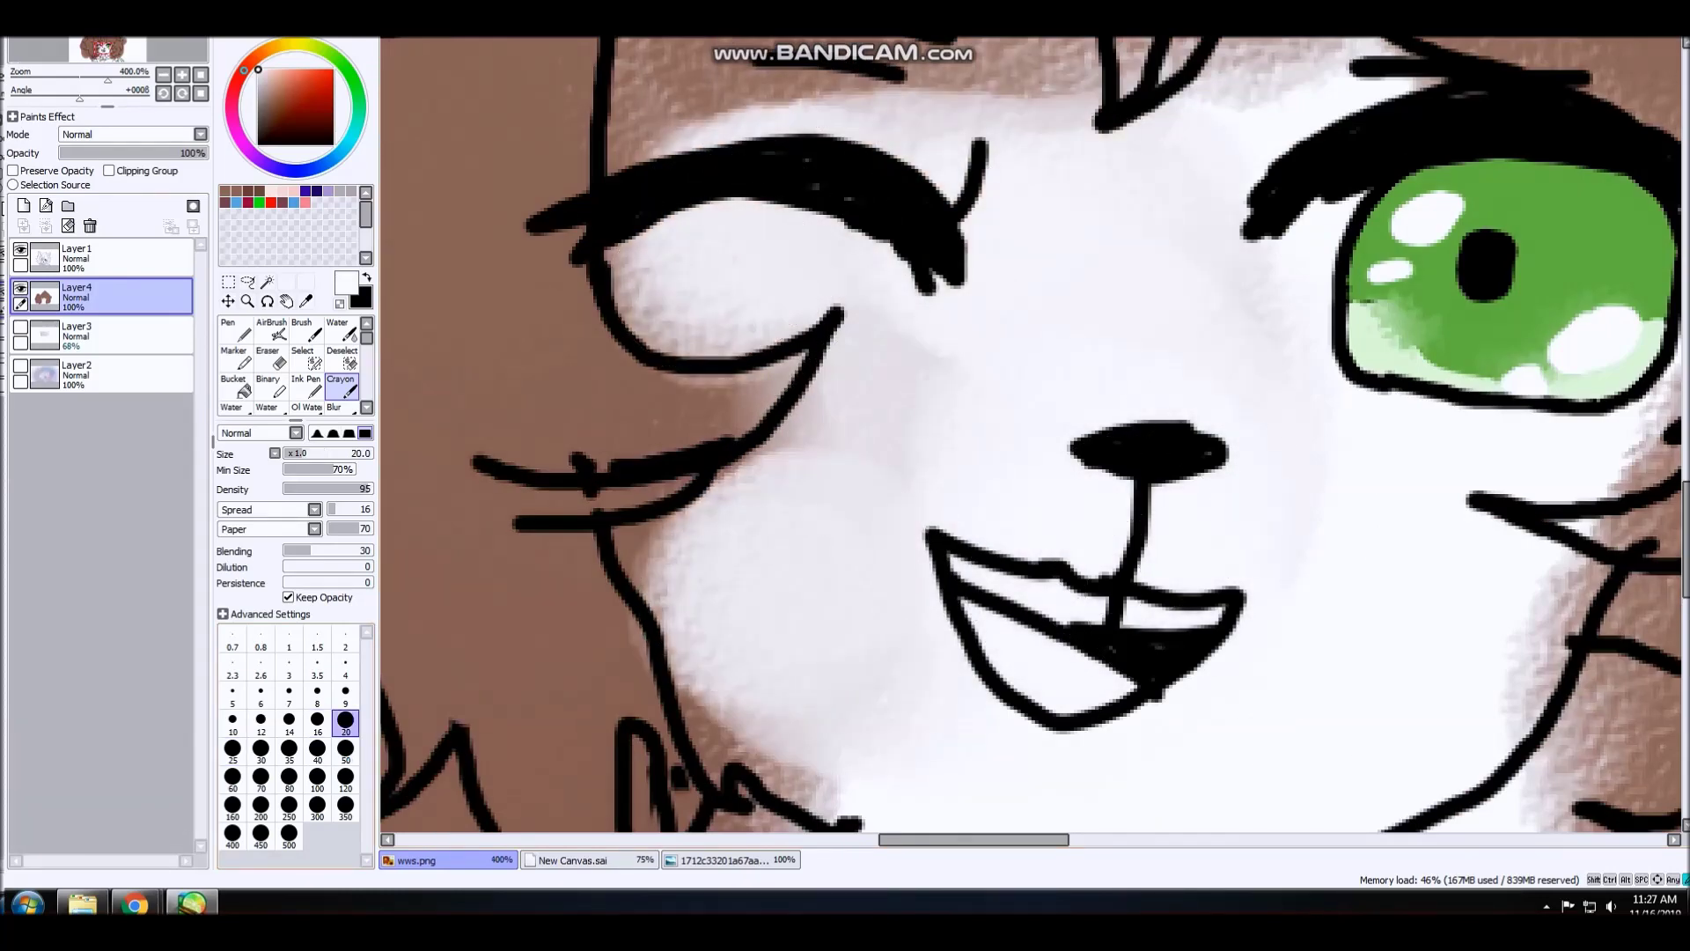
- Clean the cheek and face outline below the closed eye with white at Crayon size 20
{"action": "left_click", "coordinate": [345, 721]}
{"action": "scroll", "coordinate": [882, 546], "scroll_direction": "up", "scroll_amount": 2}
{"action": "mouse_move", "coordinate": [577, 540]}
{"action": "left_mouse_down"}
{"action": "mouse_move", "coordinate": [411, 576]}
{"action": "mouse_move", "coordinate": [878, 192]}
{"action": "left_mouse_up"}
{"action": "scroll", "coordinate": [966, 452], "scroll_direction": "down", "scroll_amount": 5}
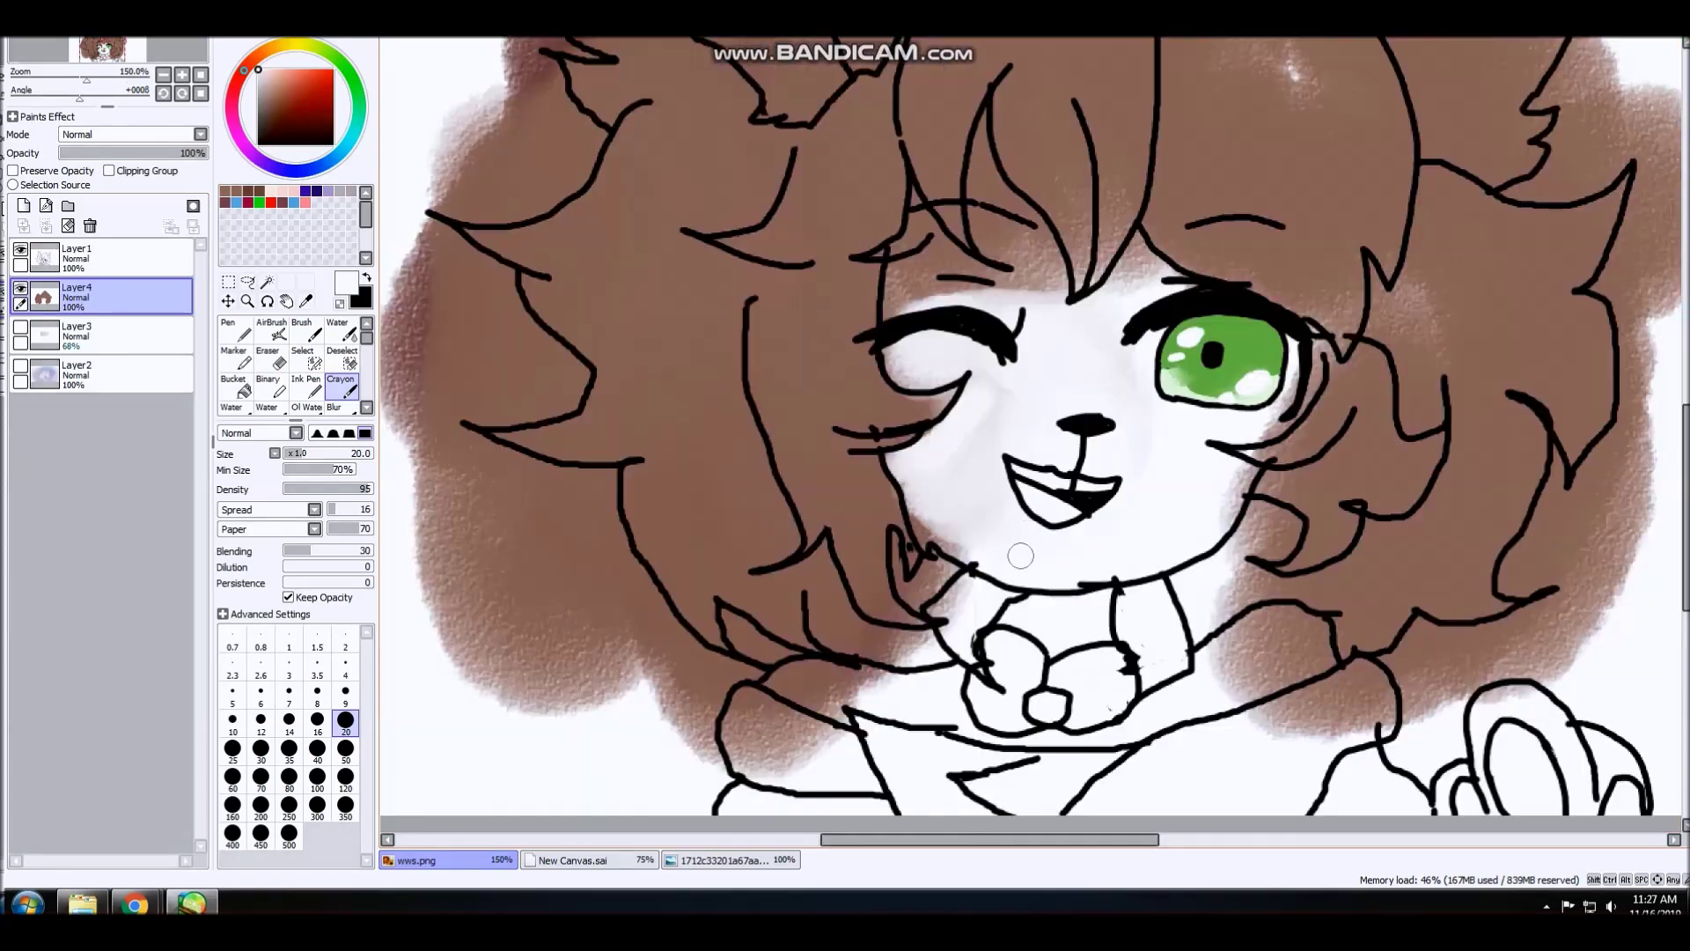
{"action": "scroll", "coordinate": [1020, 555], "scroll_direction": "up", "scroll_amount": 4}
{"action": "mouse_move", "coordinate": [766, 426]}
{"action": "left_mouse_down"}
{"action": "mouse_move", "coordinate": [693, 315]}
{"action": "mouse_move", "coordinate": [820, 622]}
{"action": "mouse_move", "coordinate": [839, 585]}
{"action": "mouse_move", "coordinate": [1049, 720]}
{"action": "mouse_move", "coordinate": [1148, 682]}
{"action": "left_mouse_up"}
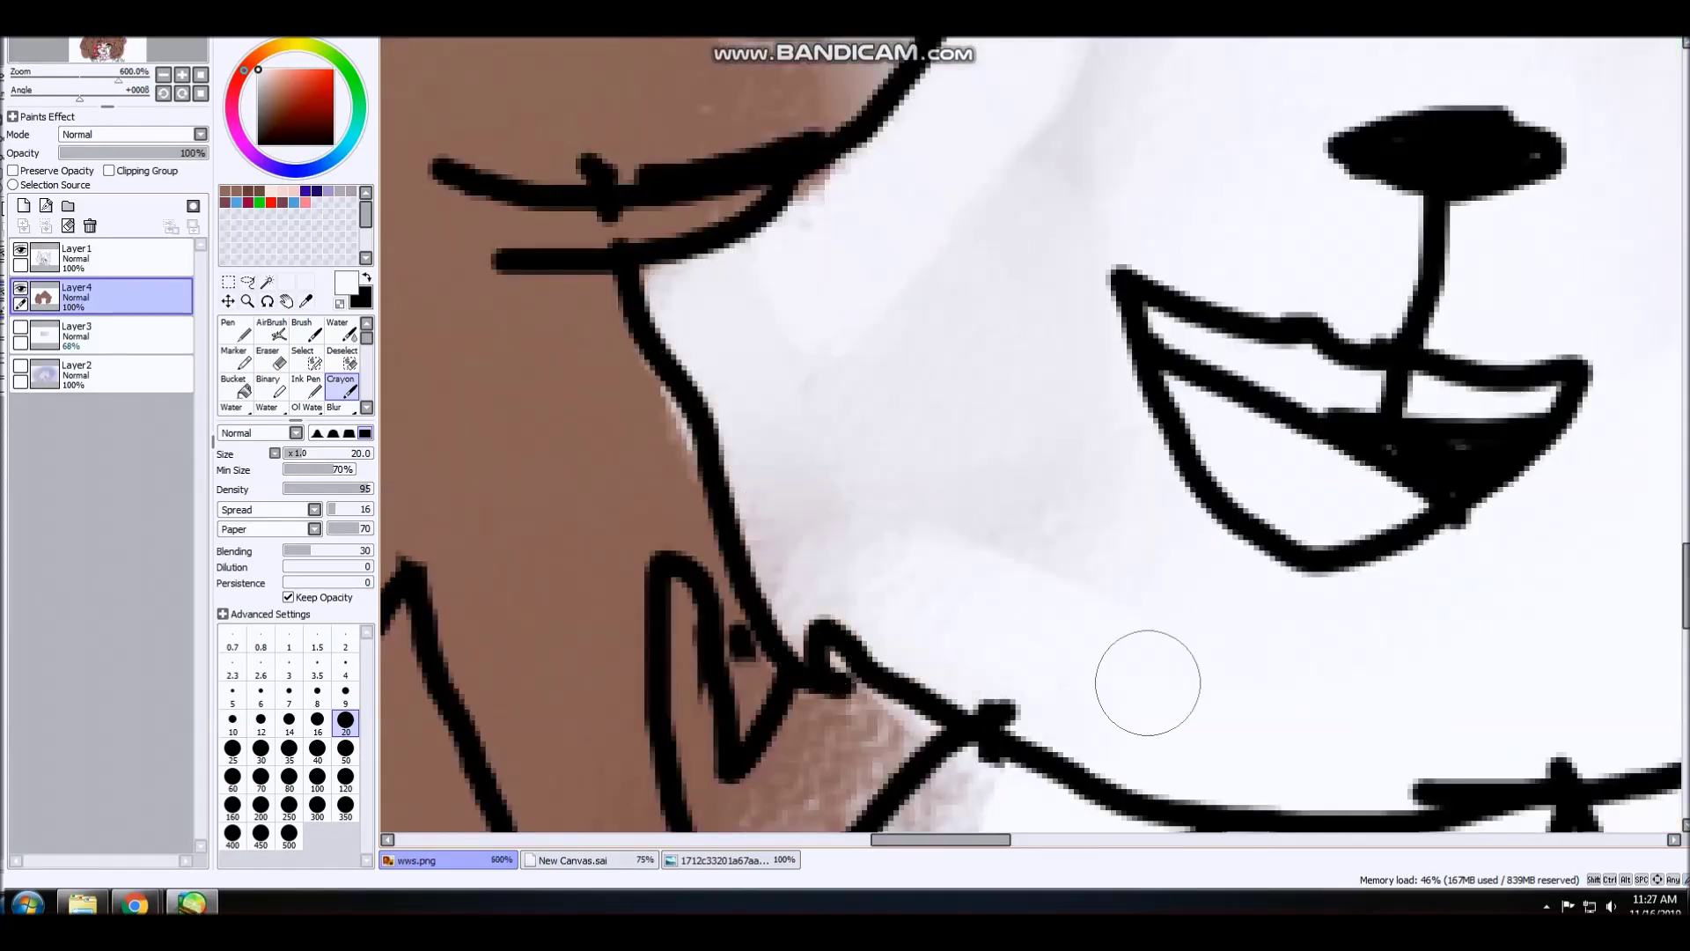
- Paint the skin above the closed eye and the adjoining fringe strand white at Crayon size 20
{"action": "scroll", "coordinate": [964, 559], "scroll_direction": "down", "scroll_amount": 4}
{"action": "scroll", "coordinate": [1021, 617], "scroll_direction": "up", "scroll_amount": 4}
{"action": "scroll", "coordinate": [1197, 520], "scroll_direction": "down", "scroll_amount": 5}
{"action": "scroll", "coordinate": [1170, 361], "scroll_direction": "up", "scroll_amount": 4}
{"action": "scroll", "coordinate": [1044, 301], "scroll_direction": "up", "scroll_amount": 2}
{"action": "mouse_move", "coordinate": [1044, 301]}
{"action": "left_mouse_down"}
{"action": "mouse_move", "coordinate": [904, 323]}
{"action": "mouse_move", "coordinate": [814, 361]}
{"action": "mouse_move", "coordinate": [796, 467]}
{"action": "mouse_move", "coordinate": [805, 577]}
{"action": "mouse_move", "coordinate": [816, 536]}
{"action": "mouse_move", "coordinate": [943, 573]}
{"action": "mouse_move", "coordinate": [854, 412]}
{"action": "mouse_move", "coordinate": [837, 282]}
{"action": "mouse_move", "coordinate": [808, 301]}
{"action": "mouse_move", "coordinate": [795, 267]}
{"action": "mouse_move", "coordinate": [1022, 256]}
{"action": "mouse_move", "coordinate": [1169, 339]}
{"action": "mouse_move", "coordinate": [1058, 225]}
{"action": "mouse_move", "coordinate": [1235, 321]}
{"action": "mouse_move", "coordinate": [1108, 108]}
{"action": "mouse_move", "coordinate": [1280, 284]}
{"action": "left_mouse_up"}
{"action": "scroll", "coordinate": [1228, 625], "scroll_direction": "down", "scroll_amount": 2}
{"action": "scroll", "coordinate": [1125, 312], "scroll_direction": "up", "scroll_amount": 1}
{"action": "mouse_move", "coordinate": [1164, 371]}
{"action": "left_mouse_down"}
{"action": "mouse_move", "coordinate": [1274, 337]}
{"action": "mouse_move", "coordinate": [1338, 498]}
{"action": "mouse_move", "coordinate": [1338, 579]}
{"action": "mouse_move", "coordinate": [1110, 241]}
{"action": "mouse_move", "coordinate": [1165, 295]}
{"action": "mouse_move", "coordinate": [1123, 166]}
{"action": "mouse_move", "coordinate": [1148, 65]}
{"action": "mouse_move", "coordinate": [1159, 283]}
{"action": "mouse_move", "coordinate": [1247, 314]}
{"action": "mouse_move", "coordinate": [1150, 175]}
{"action": "mouse_move", "coordinate": [1133, 534]}
{"action": "mouse_move", "coordinate": [1043, 383]}
{"action": "mouse_move", "coordinate": [1073, 497]}
{"action": "left_mouse_up"}
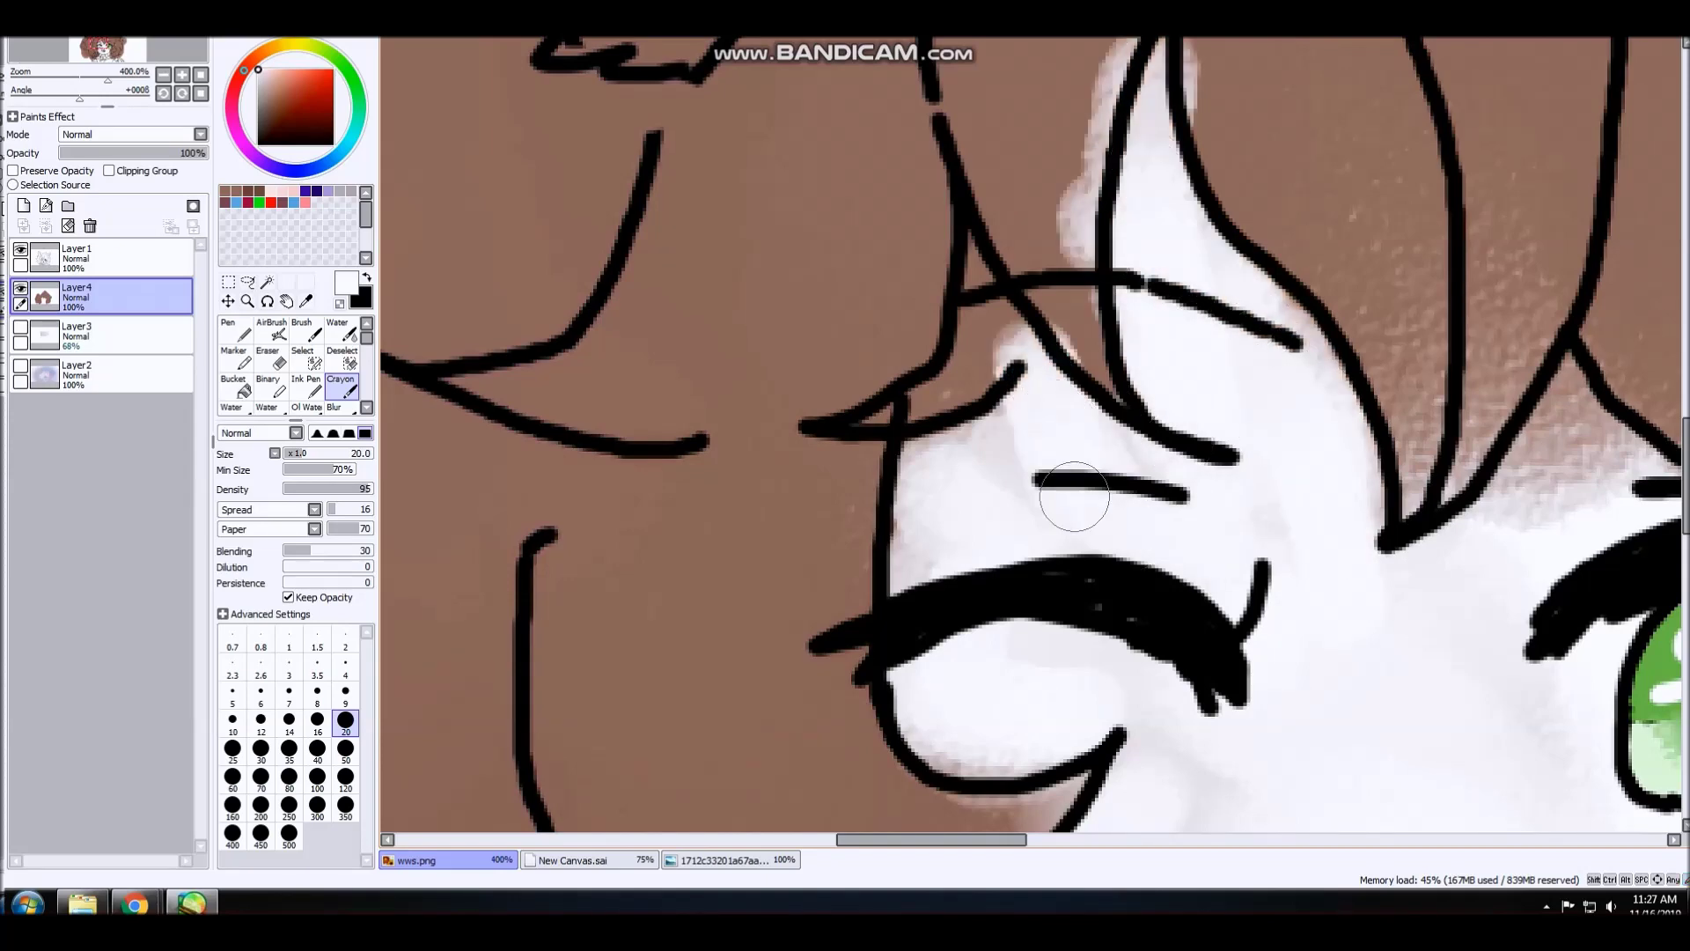
- Fill the remaining brown areas between the eyes and around the green eye with white
{"action": "scroll", "coordinate": [1056, 458], "scroll_direction": "down", "scroll_amount": 6}
{"action": "scroll", "coordinate": [1111, 422], "scroll_direction": "up", "scroll_amount": 6}
{"action": "mouse_move", "coordinate": [1219, 392]}
{"action": "left_mouse_down"}
{"action": "mouse_move", "coordinate": [1245, 271]}
{"action": "mouse_move", "coordinate": [1294, 388]}
{"action": "left_mouse_up"}
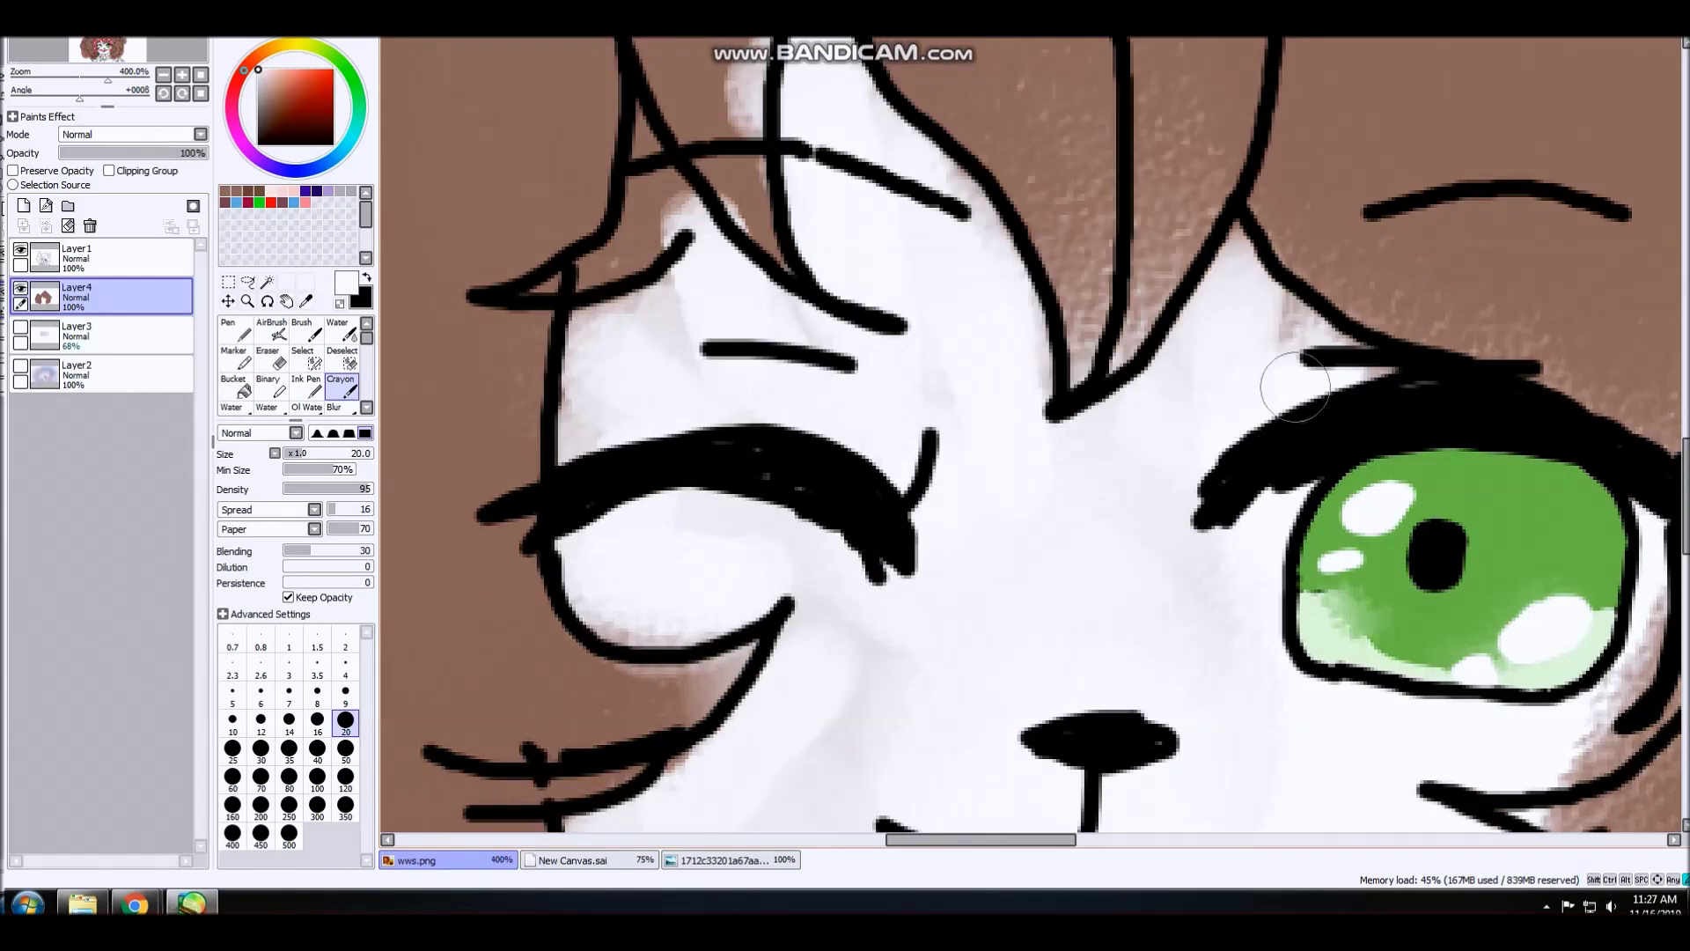
{"action": "scroll", "coordinate": [1329, 350], "scroll_direction": "down", "scroll_amount": 4}
{"action": "scroll", "coordinate": [1497, 423], "scroll_direction": "up", "scroll_amount": 5}
{"action": "mouse_move", "coordinate": [1496, 422]}
{"action": "left_mouse_down"}
{"action": "mouse_move", "coordinate": [1508, 408]}
{"action": "mouse_move", "coordinate": [1499, 477]}
{"action": "left_mouse_up"}
{"action": "scroll", "coordinate": [1382, 438], "scroll_direction": "down", "scroll_amount": 4}
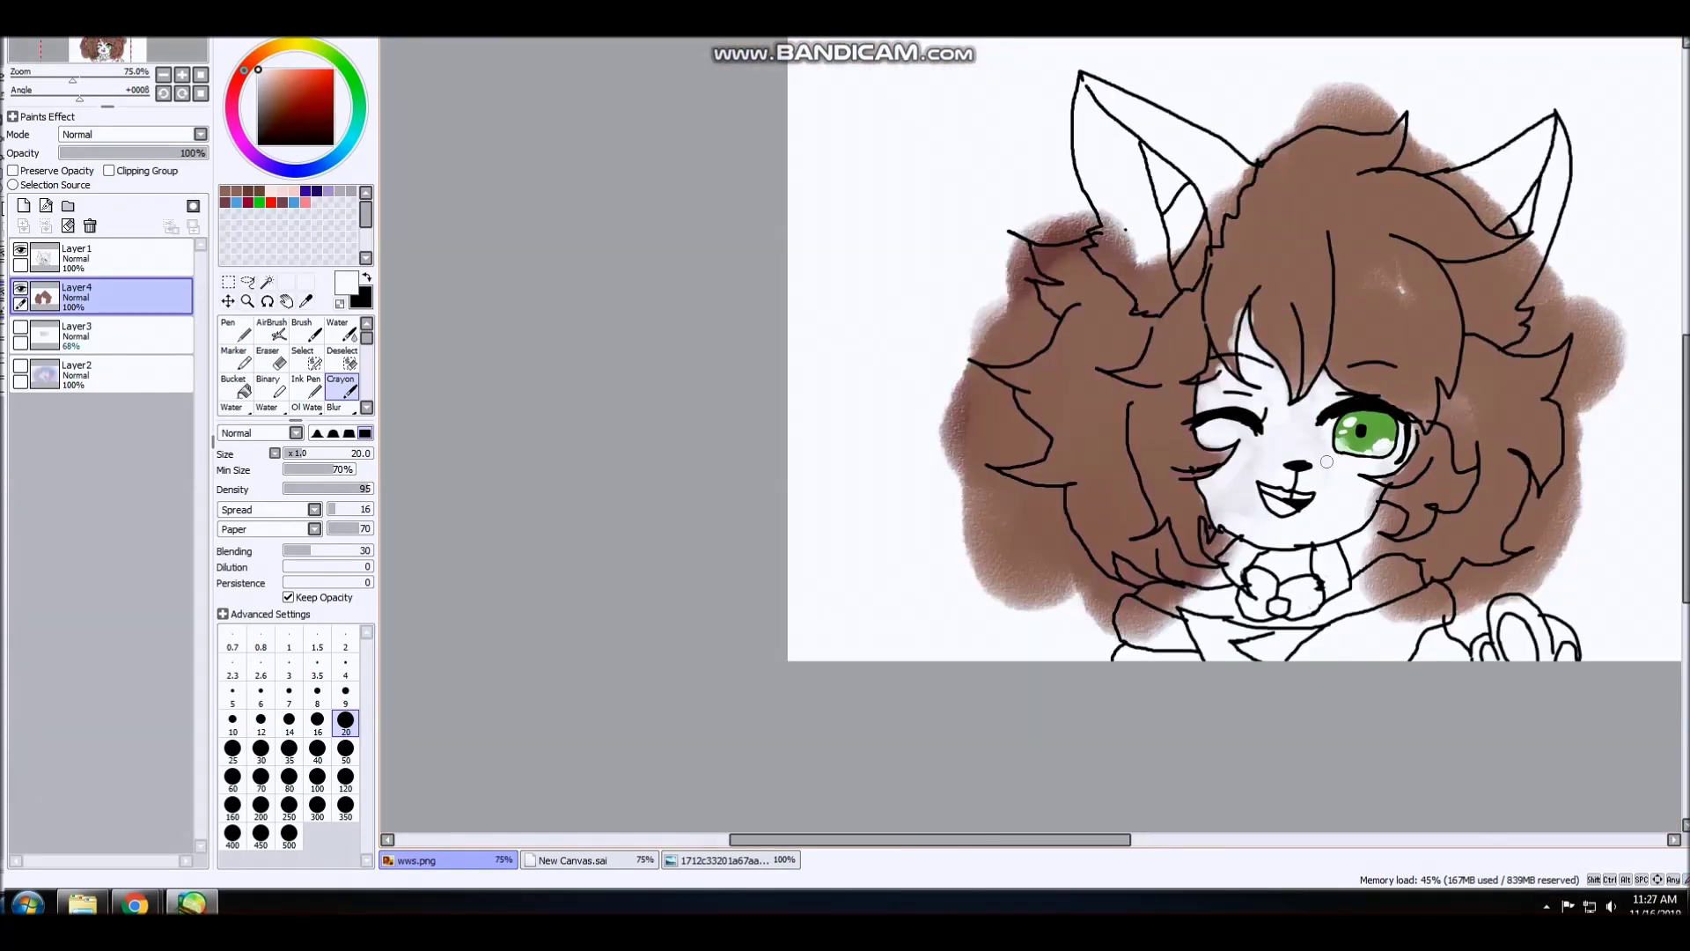
- Paint a gray patch around the green eye with the Crayon at size 20
{"action": "scroll", "coordinate": [1409, 396], "scroll_direction": "up", "scroll_amount": 3}
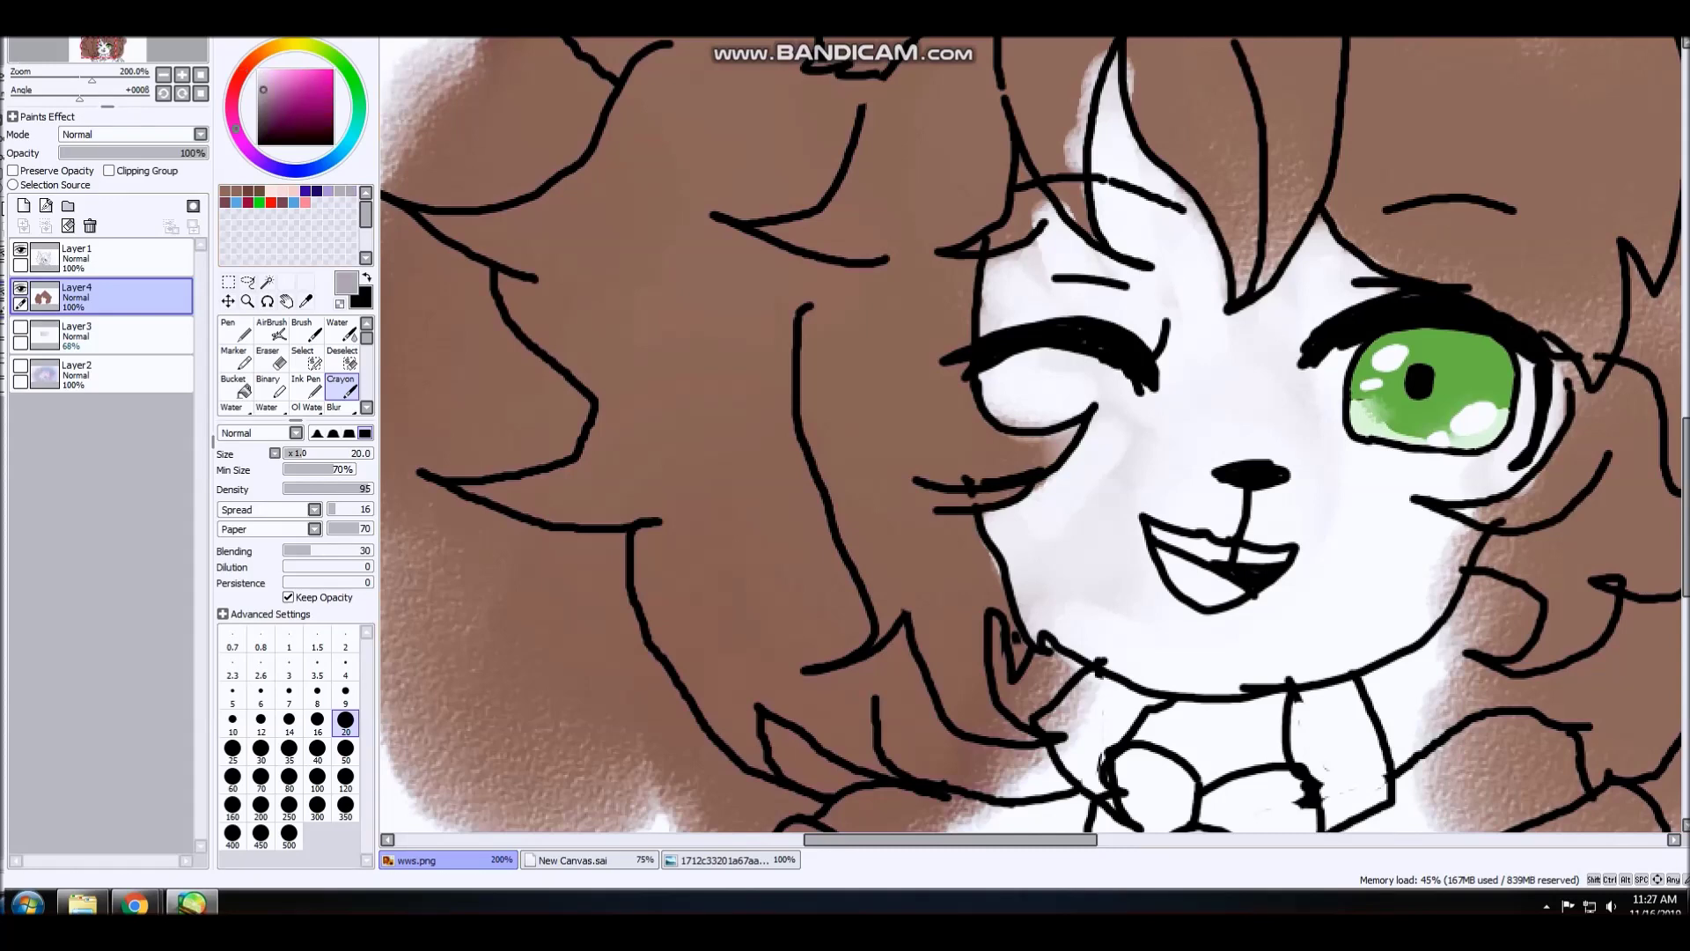
{"action": "scroll", "coordinate": [1256, 346], "scroll_direction": "up", "scroll_amount": 3}
{"action": "mouse_move", "coordinate": [1400, 203]}
{"action": "left_mouse_down"}
{"action": "mouse_move", "coordinate": [1268, 334]}
{"action": "mouse_move", "coordinate": [1271, 445]}
{"action": "mouse_move", "coordinate": [1376, 666]}
{"action": "mouse_move", "coordinate": [1521, 694]}
{"action": "left_mouse_up"}
{"action": "scroll", "coordinate": [1449, 664], "scroll_direction": "down", "scroll_amount": 3}
{"action": "scroll", "coordinate": [1488, 678], "scroll_direction": "up", "scroll_amount": 3}
{"action": "mouse_move", "coordinate": [1424, 643]}
{"action": "left_mouse_down"}
{"action": "mouse_move", "coordinate": [1533, 645]}
{"action": "mouse_move", "coordinate": [1622, 613]}
{"action": "mouse_move", "coordinate": [1290, 588]}
{"action": "mouse_move", "coordinate": [1283, 216]}
{"action": "left_mouse_up"}
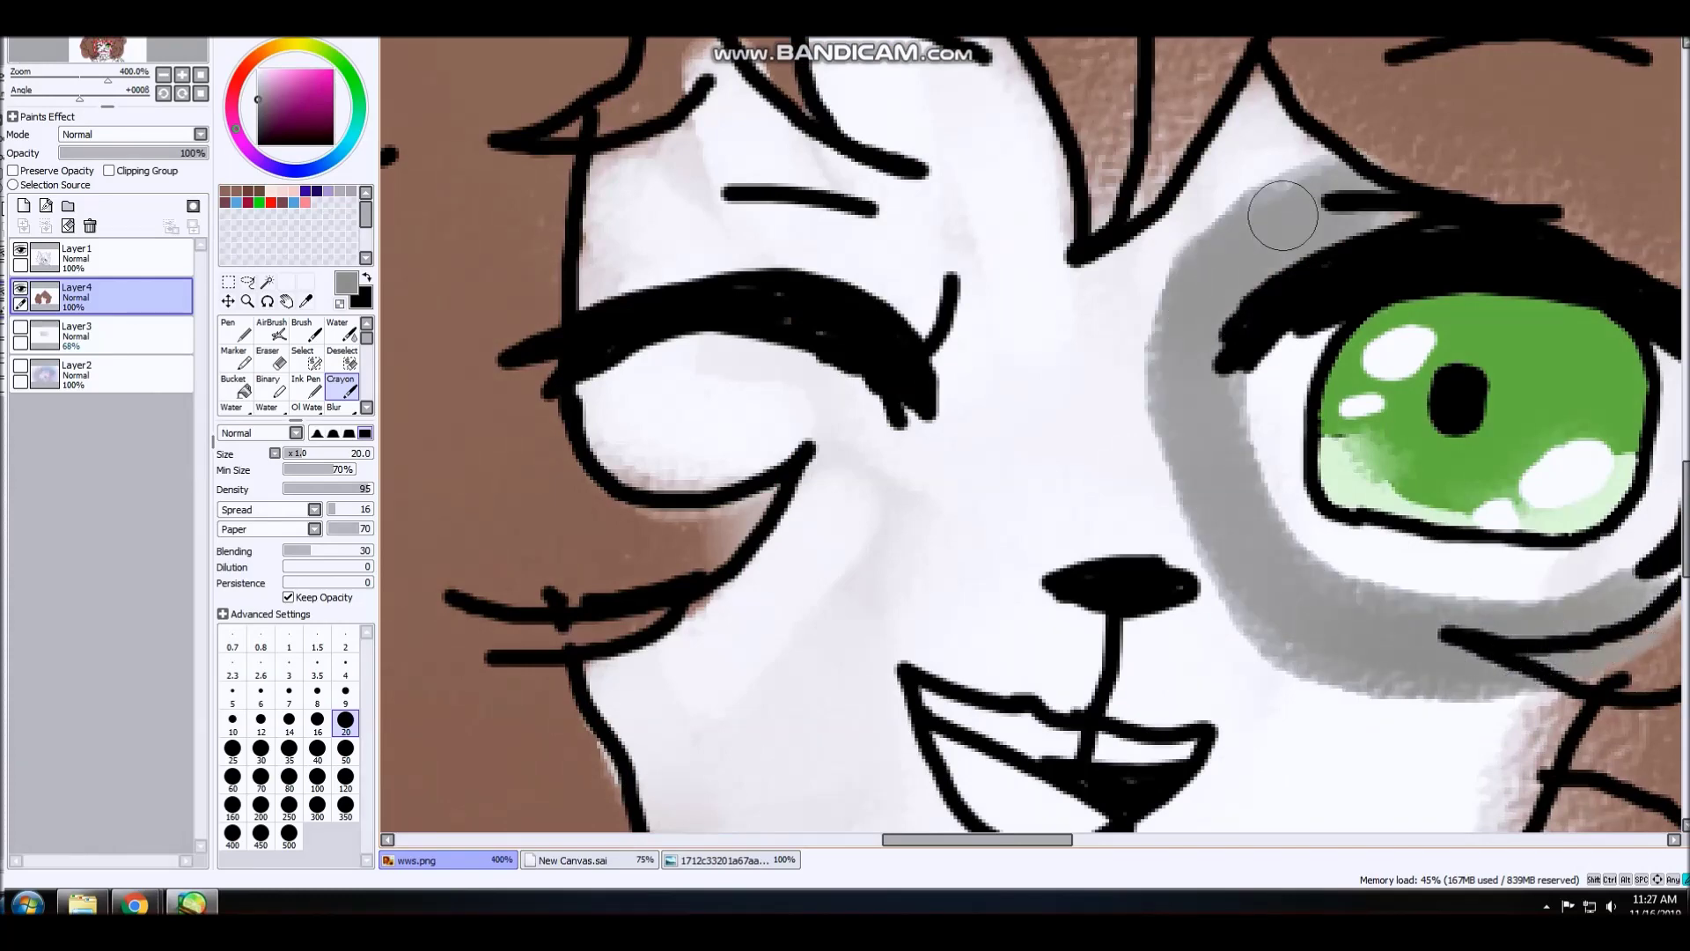
{"action": "mouse_move", "coordinate": [1269, 323]}
{"action": "left_mouse_down"}
{"action": "mouse_move", "coordinate": [1270, 402]}
{"action": "mouse_move", "coordinate": [1302, 322]}
{"action": "mouse_move", "coordinate": [1293, 550]}
{"action": "mouse_move", "coordinate": [1344, 604]}
{"action": "left_mouse_up"}
{"action": "scroll", "coordinate": [1447, 541], "scroll_direction": "down", "scroll_amount": 7}
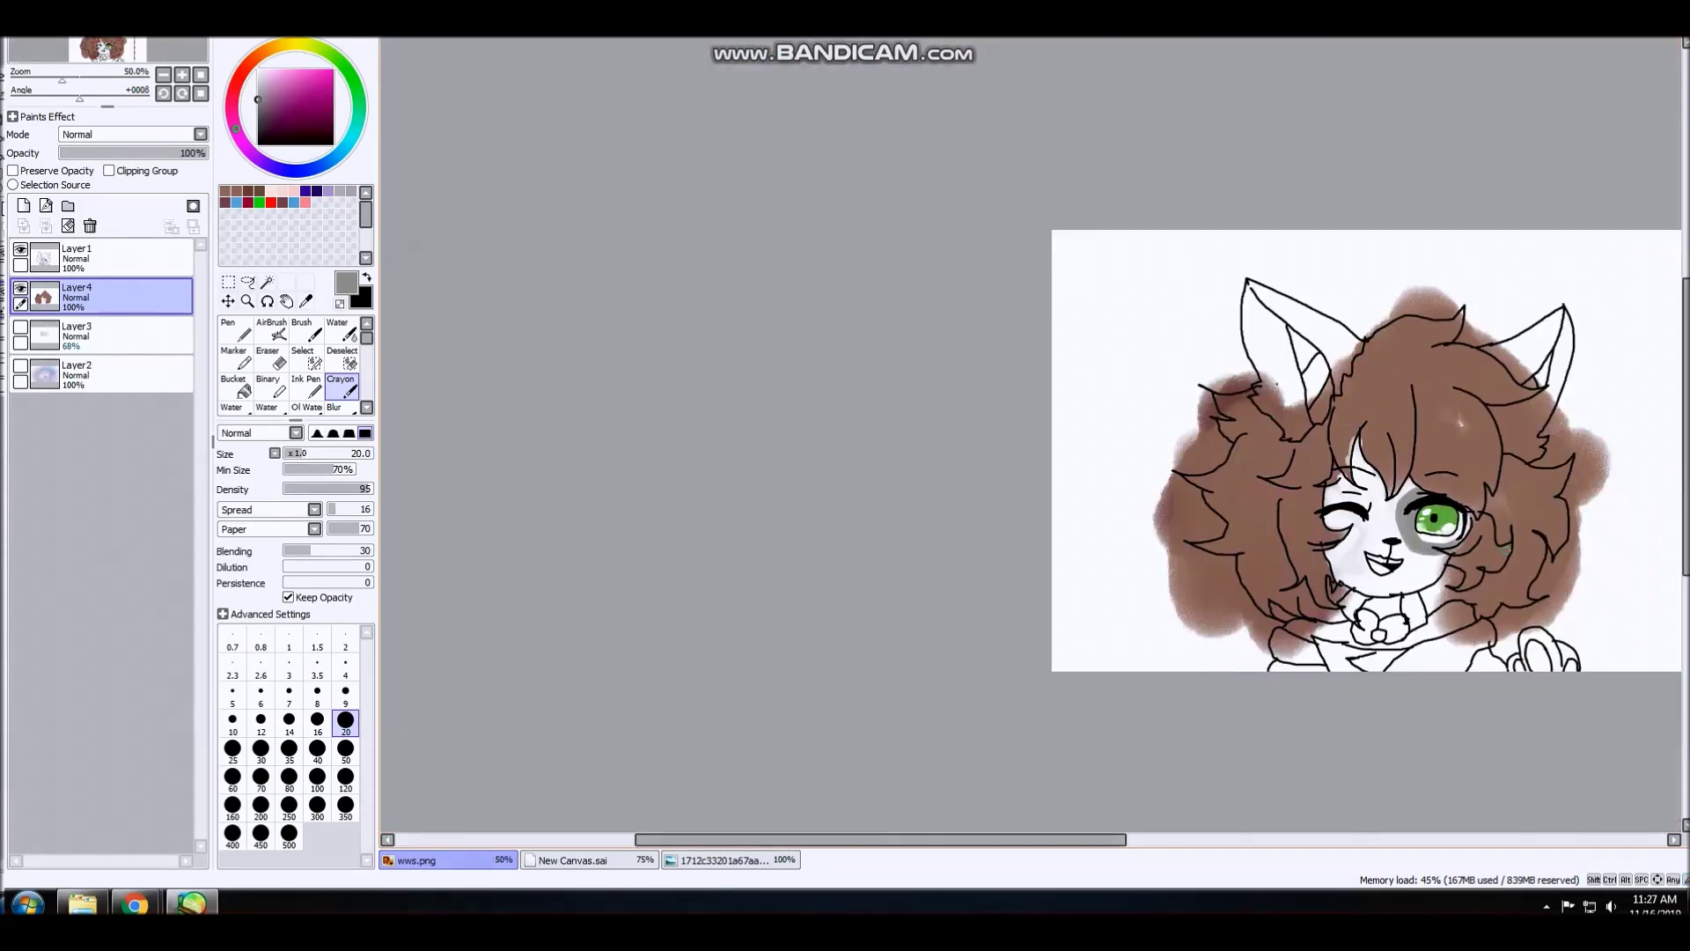
- Fill the remaining white gaps in the gray patch beneath the green eye
{"action": "scroll", "coordinate": [1453, 550], "scroll_direction": "up", "scroll_amount": 2}
{"action": "scroll", "coordinate": [1451, 550], "scroll_direction": "up", "scroll_amount": 5}
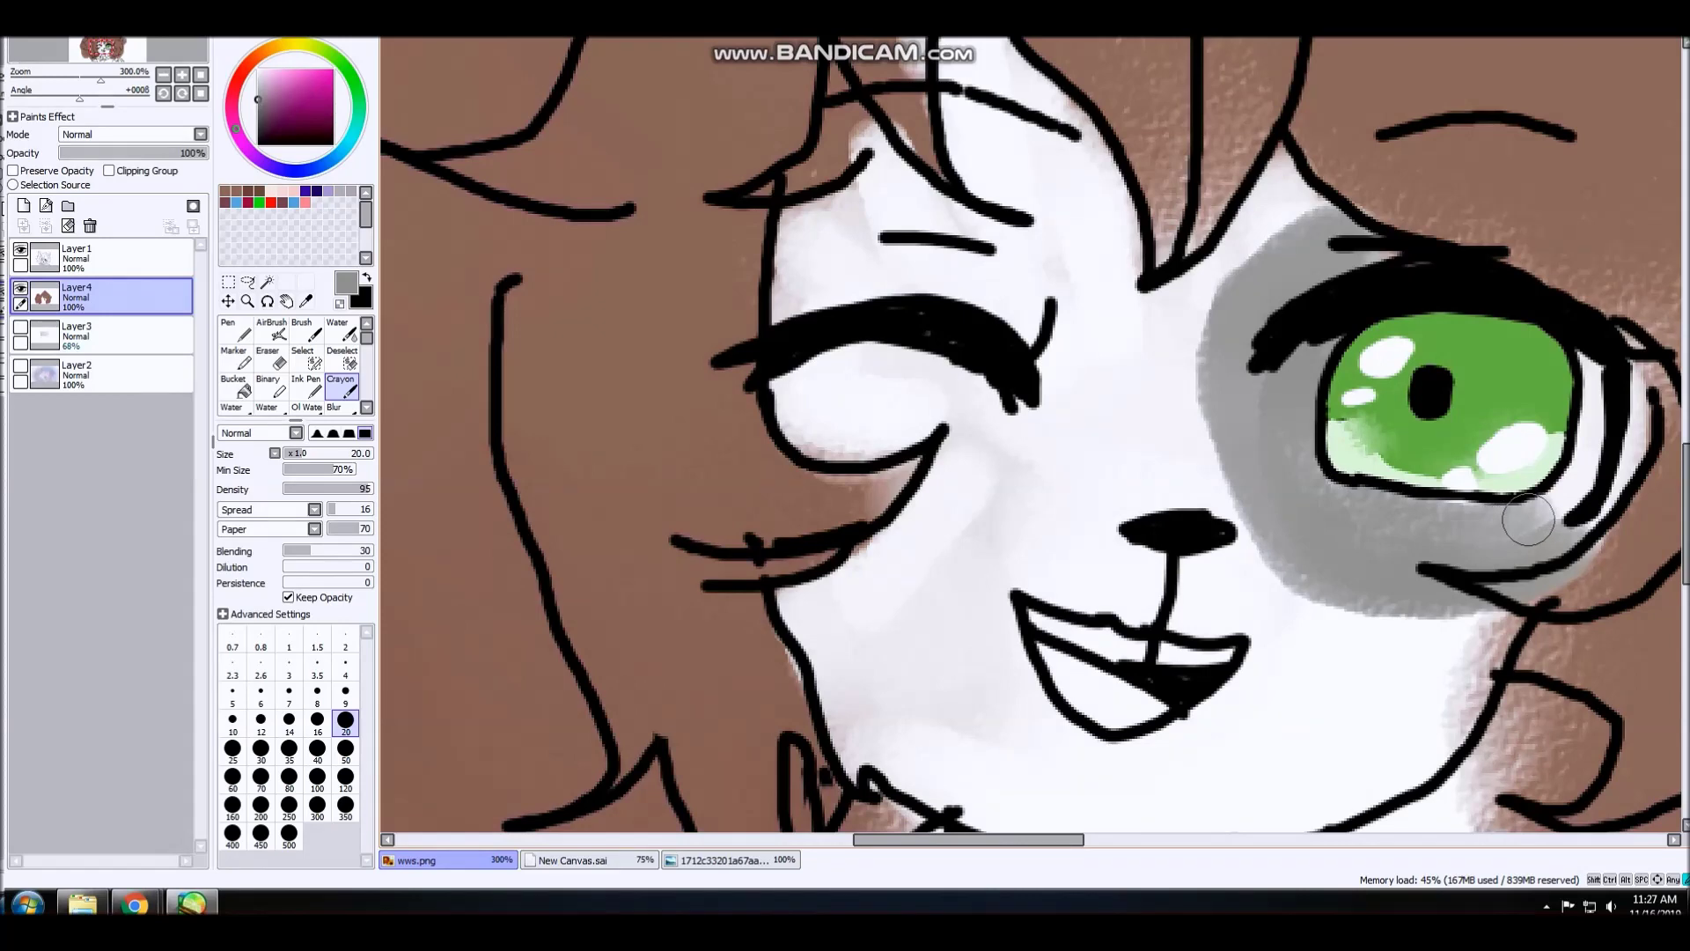
{"action": "left_click_drag", "start_coordinate": [1528, 519], "coordinate": [1505, 535]}
{"action": "scroll", "coordinate": [1494, 533], "scroll_direction": "down", "scroll_amount": 5}
{"action": "scroll", "coordinate": [1477, 535], "scroll_direction": "up", "scroll_amount": 5}
- Sample the white face color and trim the outer edge of the gray eye patch with it
{"action": "right_click", "coordinate": [1278, 346]}
{"action": "left_click_drag", "start_coordinate": [1278, 346], "coordinate": [1328, 276]}
{"action": "mouse_move", "coordinate": [1396, 208]}
{"action": "left_mouse_down"}
{"action": "mouse_move", "coordinate": [1305, 364]}
{"action": "mouse_move", "coordinate": [1309, 479]}
{"action": "mouse_move", "coordinate": [1360, 602]}
{"action": "mouse_move", "coordinate": [1468, 644]}
{"action": "left_mouse_up"}
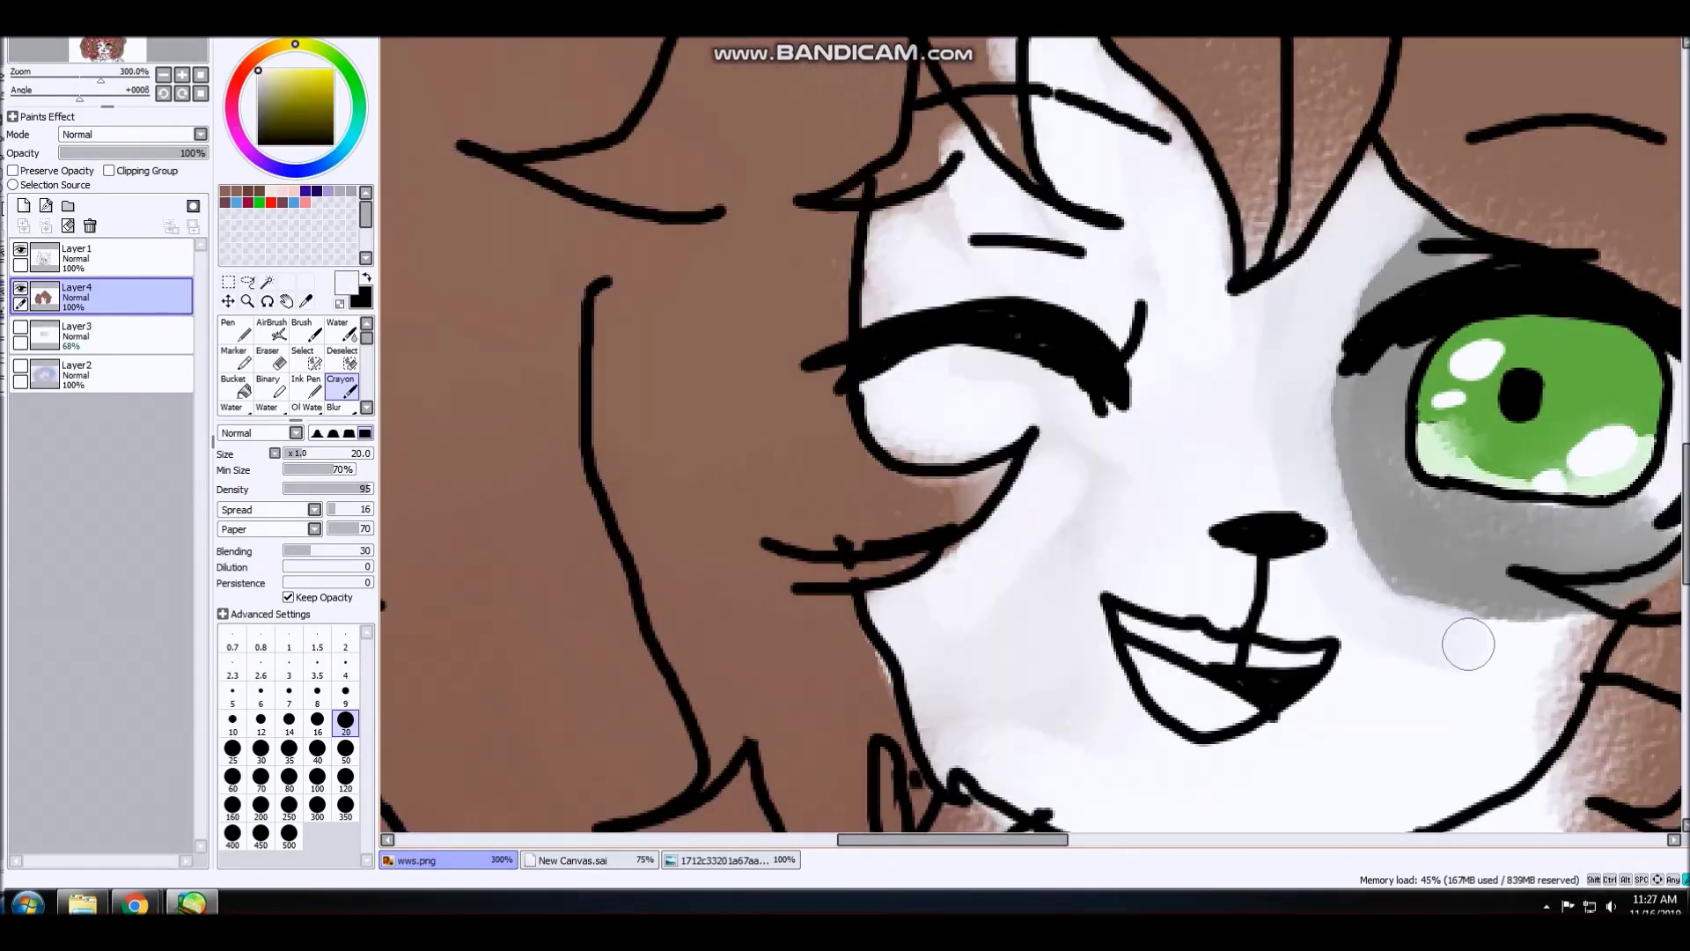
{"action": "left_click_drag", "start_coordinate": [1338, 503], "coordinate": [1455, 599]}
{"action": "left_click_drag", "start_coordinate": [1564, 619], "coordinate": [1403, 577]}
{"action": "scroll", "coordinate": [1391, 547], "scroll_direction": "down", "scroll_amount": 3}
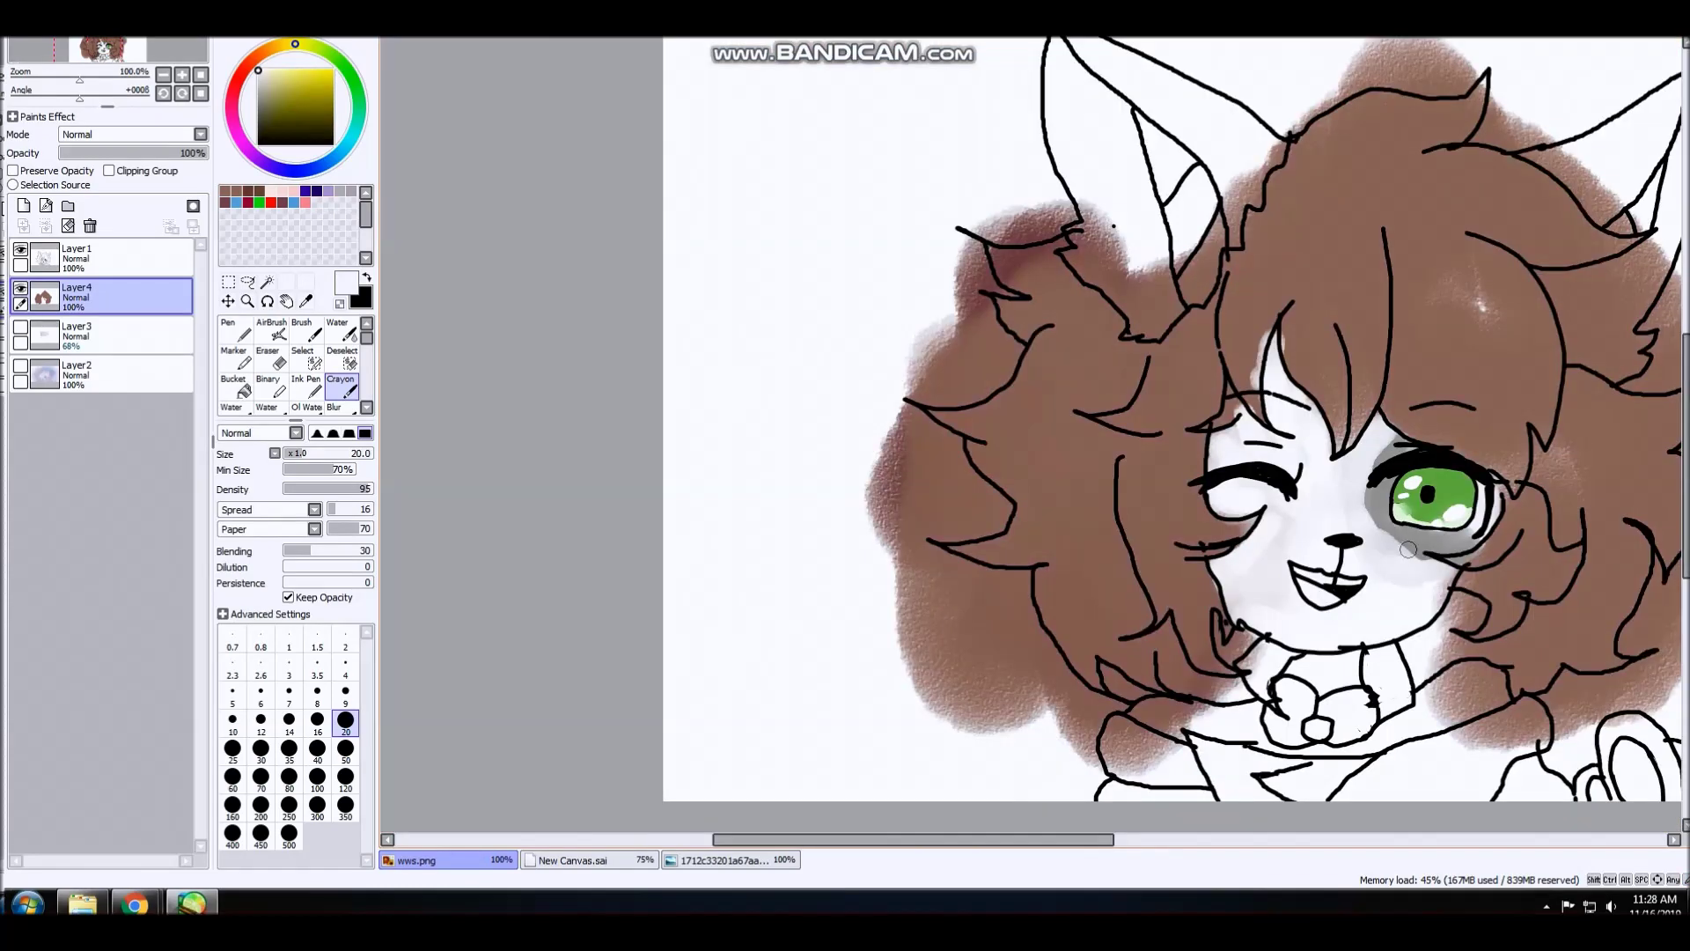
- Sample gray from the eye patch and rework its edge around the green eye
{"action": "scroll", "coordinate": [1391, 550], "scroll_direction": "up", "scroll_amount": 3}
{"action": "right_click", "coordinate": [1312, 443]}
{"action": "scroll", "coordinate": [1303, 431], "scroll_direction": "up", "scroll_amount": 2}
{"action": "left_click_drag", "start_coordinate": [1278, 416], "coordinate": [1478, 611]}
{"action": "scroll", "coordinate": [1479, 612], "scroll_direction": "down", "scroll_amount": 6}
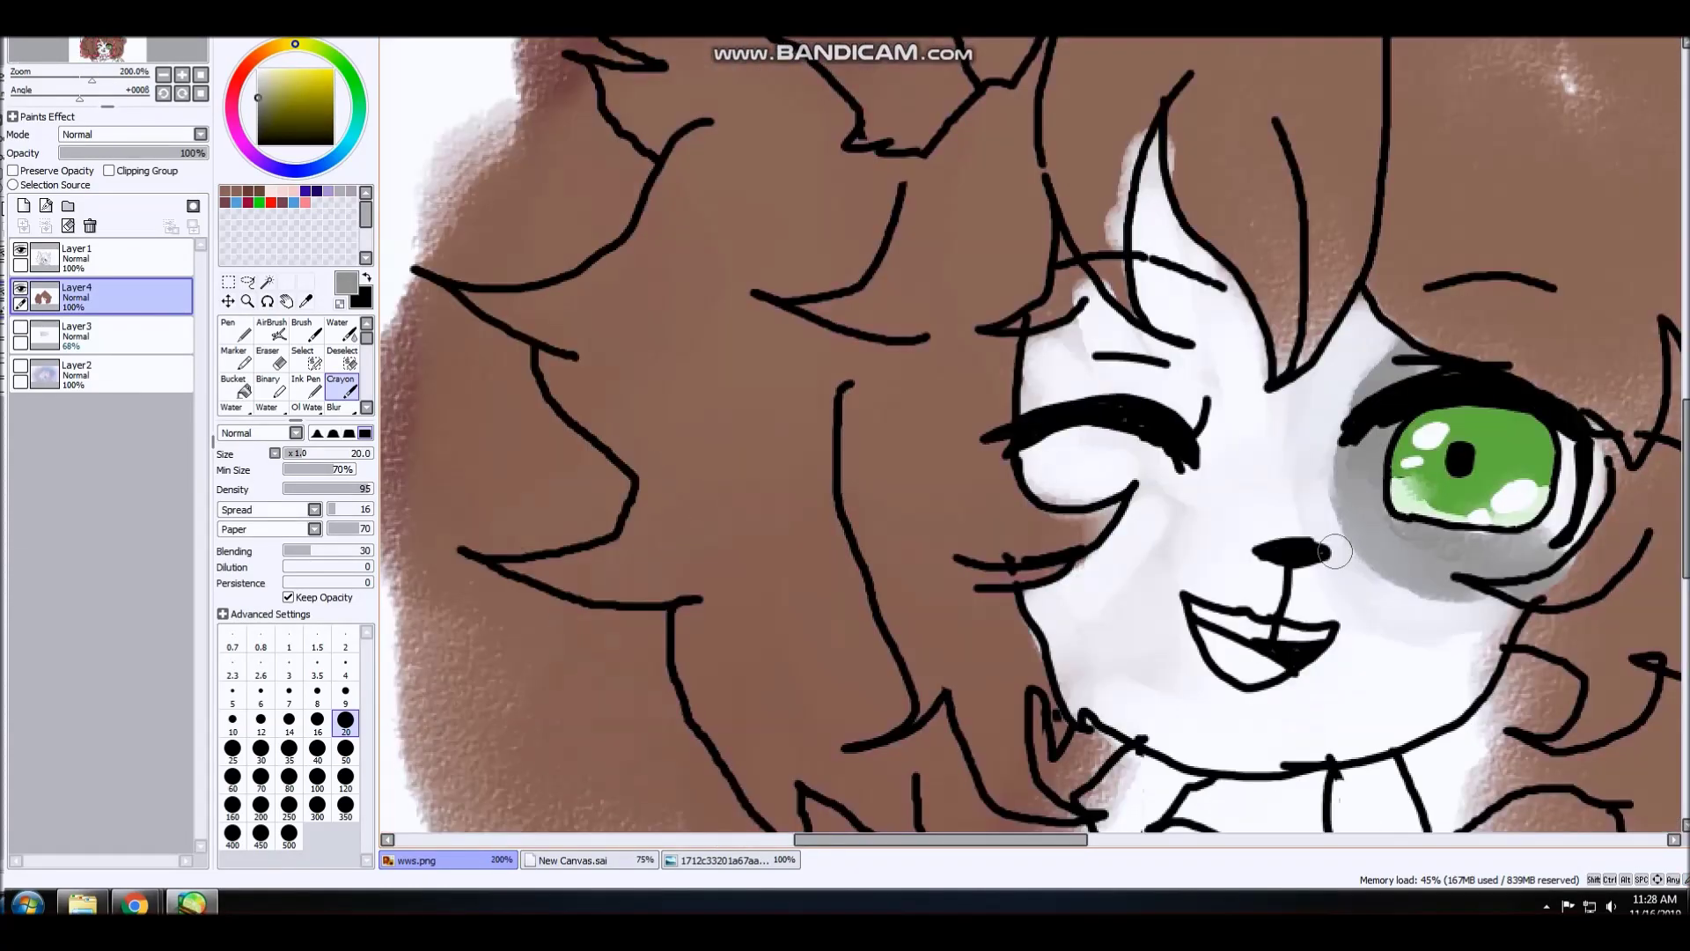
- Paint the tongue blue, then sample white and trim the blue outside the mouth outline
{"action": "scroll", "coordinate": [1406, 640], "scroll_direction": "up", "scroll_amount": 5}
{"action": "scroll", "coordinate": [1406, 640], "scroll_direction": "up", "scroll_amount": 2}
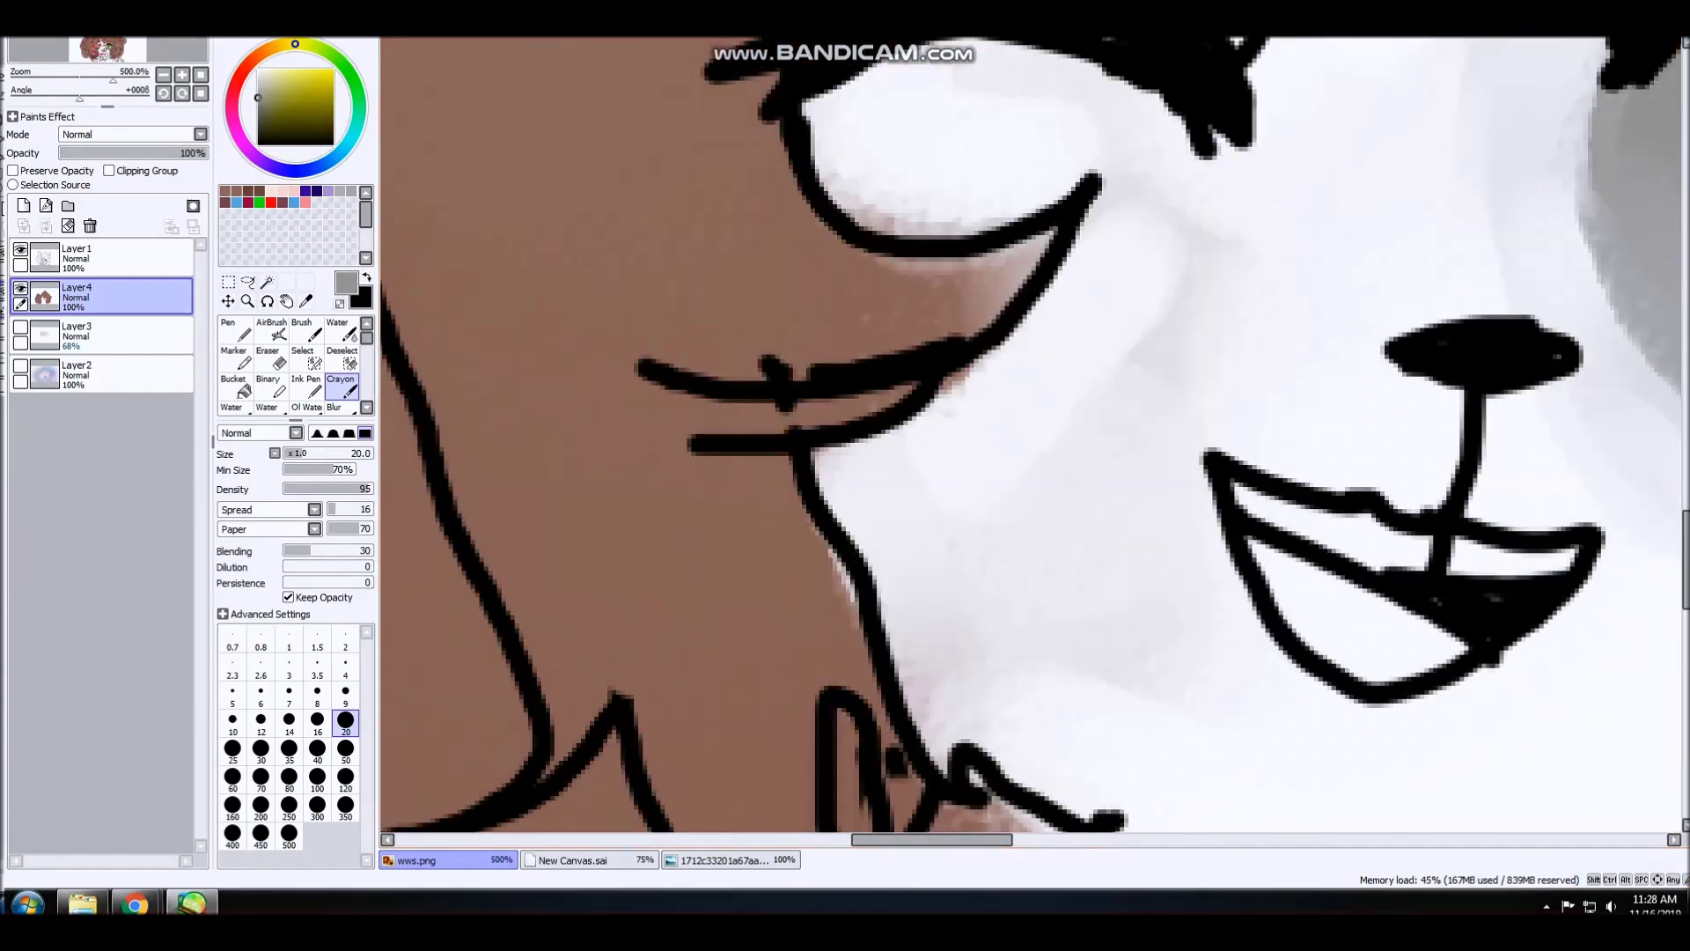
{"action": "scroll", "coordinate": [945, 356], "scroll_direction": "down", "scroll_amount": 3}
{"action": "scroll", "coordinate": [1039, 445], "scroll_direction": "up", "scroll_amount": 6}
{"action": "mouse_move", "coordinate": [1184, 471]}
{"action": "left_mouse_down"}
{"action": "mouse_move", "coordinate": [1158, 498]}
{"action": "mouse_move", "coordinate": [1165, 540]}
{"action": "mouse_move", "coordinate": [1053, 381]}
{"action": "mouse_move", "coordinate": [978, 350]}
{"action": "left_mouse_up"}
{"action": "right_click", "coordinate": [832, 411]}
{"action": "left_click_drag", "start_coordinate": [902, 431], "coordinate": [957, 524]}
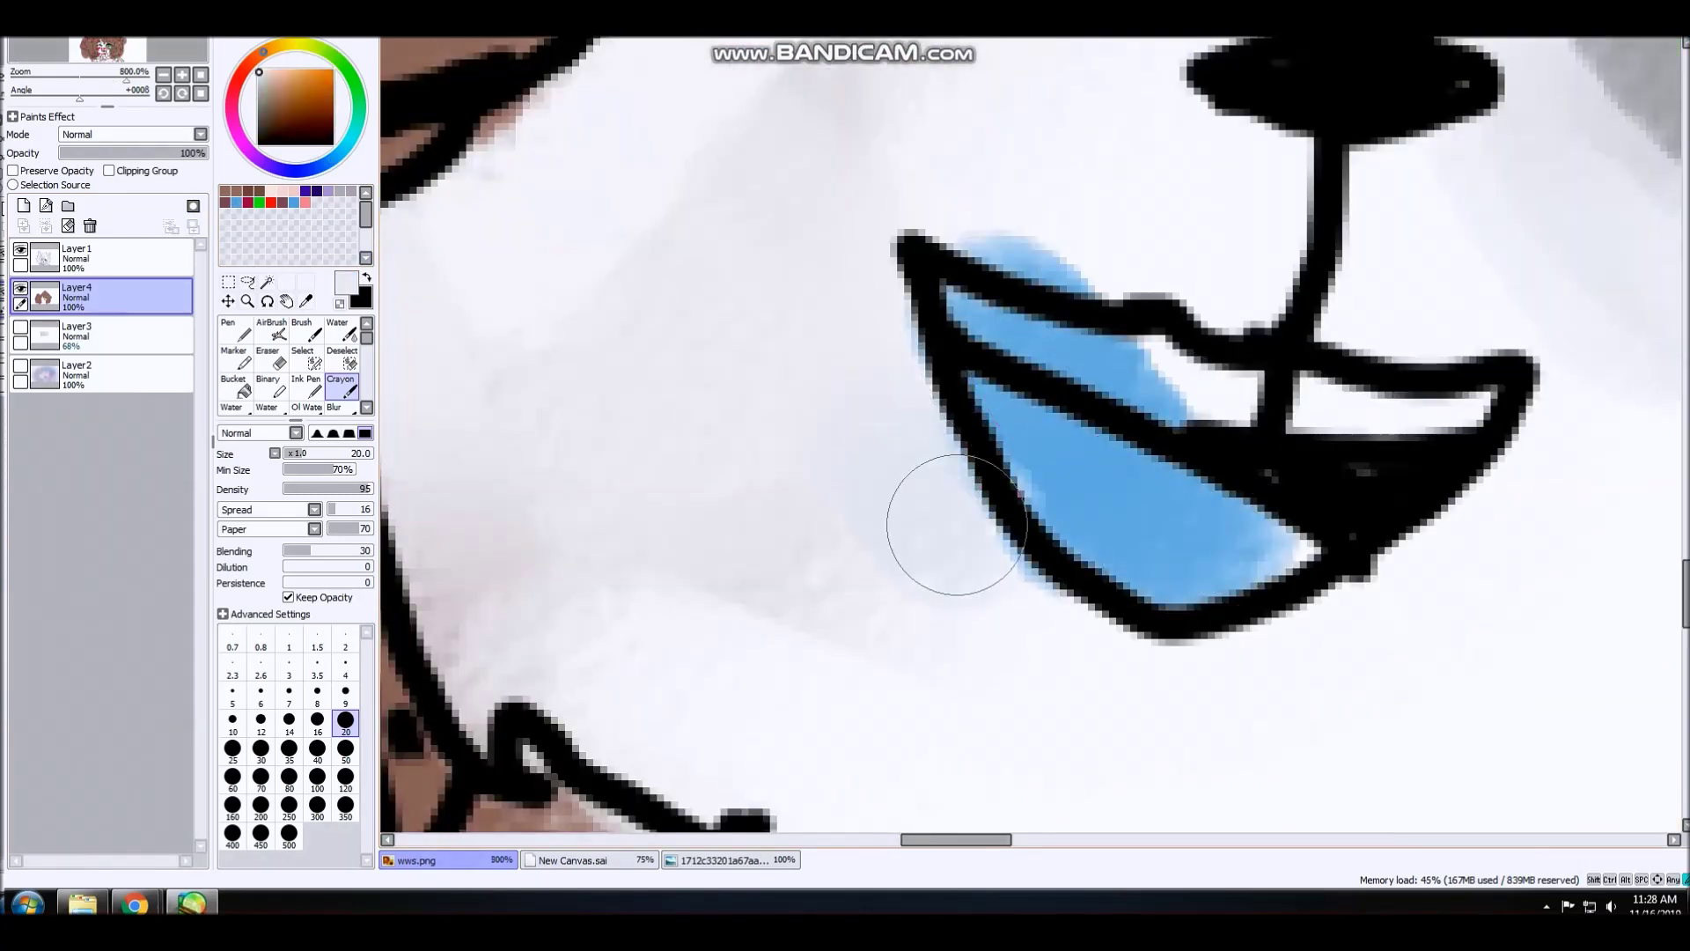
- Lighten the blue on the teeth with white and repaint the tongue in a sampled light blue
{"action": "right_click", "coordinate": [1069, 483]}
{"action": "scroll", "coordinate": [1075, 493], "scroll_direction": "up", "scroll_amount": 2}
{"action": "left_click_drag", "start_coordinate": [1041, 491], "coordinate": [1084, 498]}
{"action": "scroll", "coordinate": [1215, 374], "scroll_direction": "down", "scroll_amount": 1}
{"action": "right_click", "coordinate": [1283, 325]}
{"action": "mouse_move", "coordinate": [1283, 329]}
{"action": "left_mouse_down"}
{"action": "mouse_move", "coordinate": [1165, 284]}
{"action": "mouse_move", "coordinate": [1158, 306]}
{"action": "left_mouse_up"}
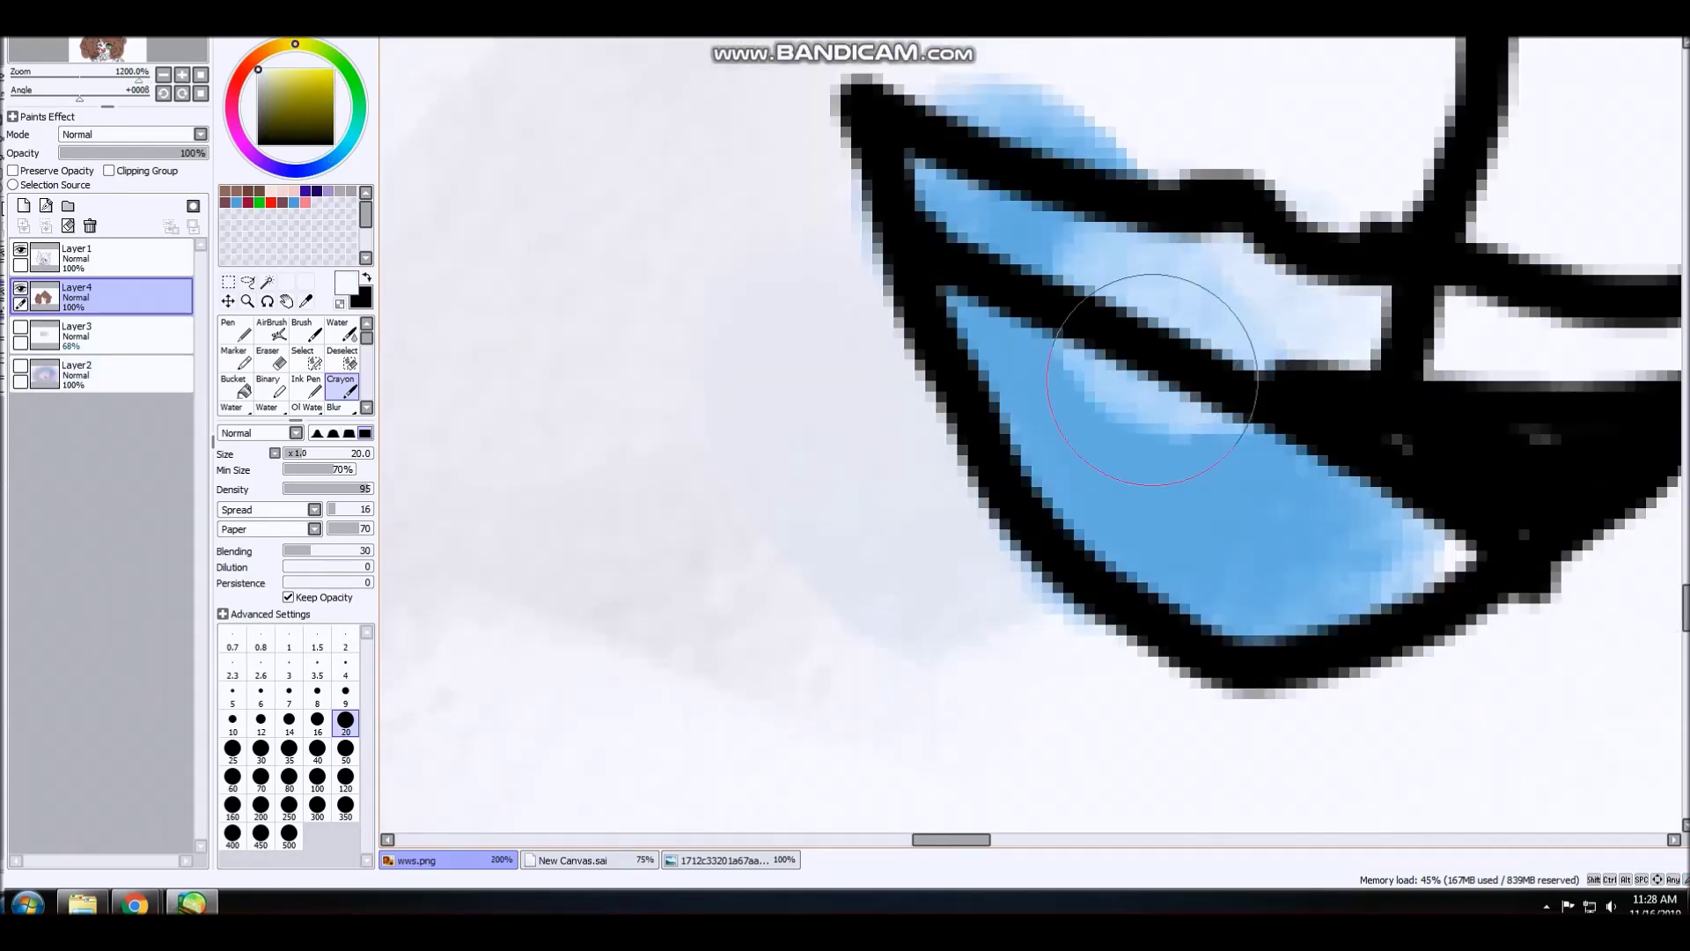
{"action": "left_click_drag", "start_coordinate": [1151, 379], "coordinate": [1154, 397]}
{"action": "right_click", "coordinate": [1188, 449]}
{"action": "mouse_move", "coordinate": [1194, 454]}
{"action": "left_mouse_down"}
{"action": "mouse_move", "coordinate": [1109, 400]}
{"action": "mouse_move", "coordinate": [1284, 547]}
{"action": "left_mouse_up"}
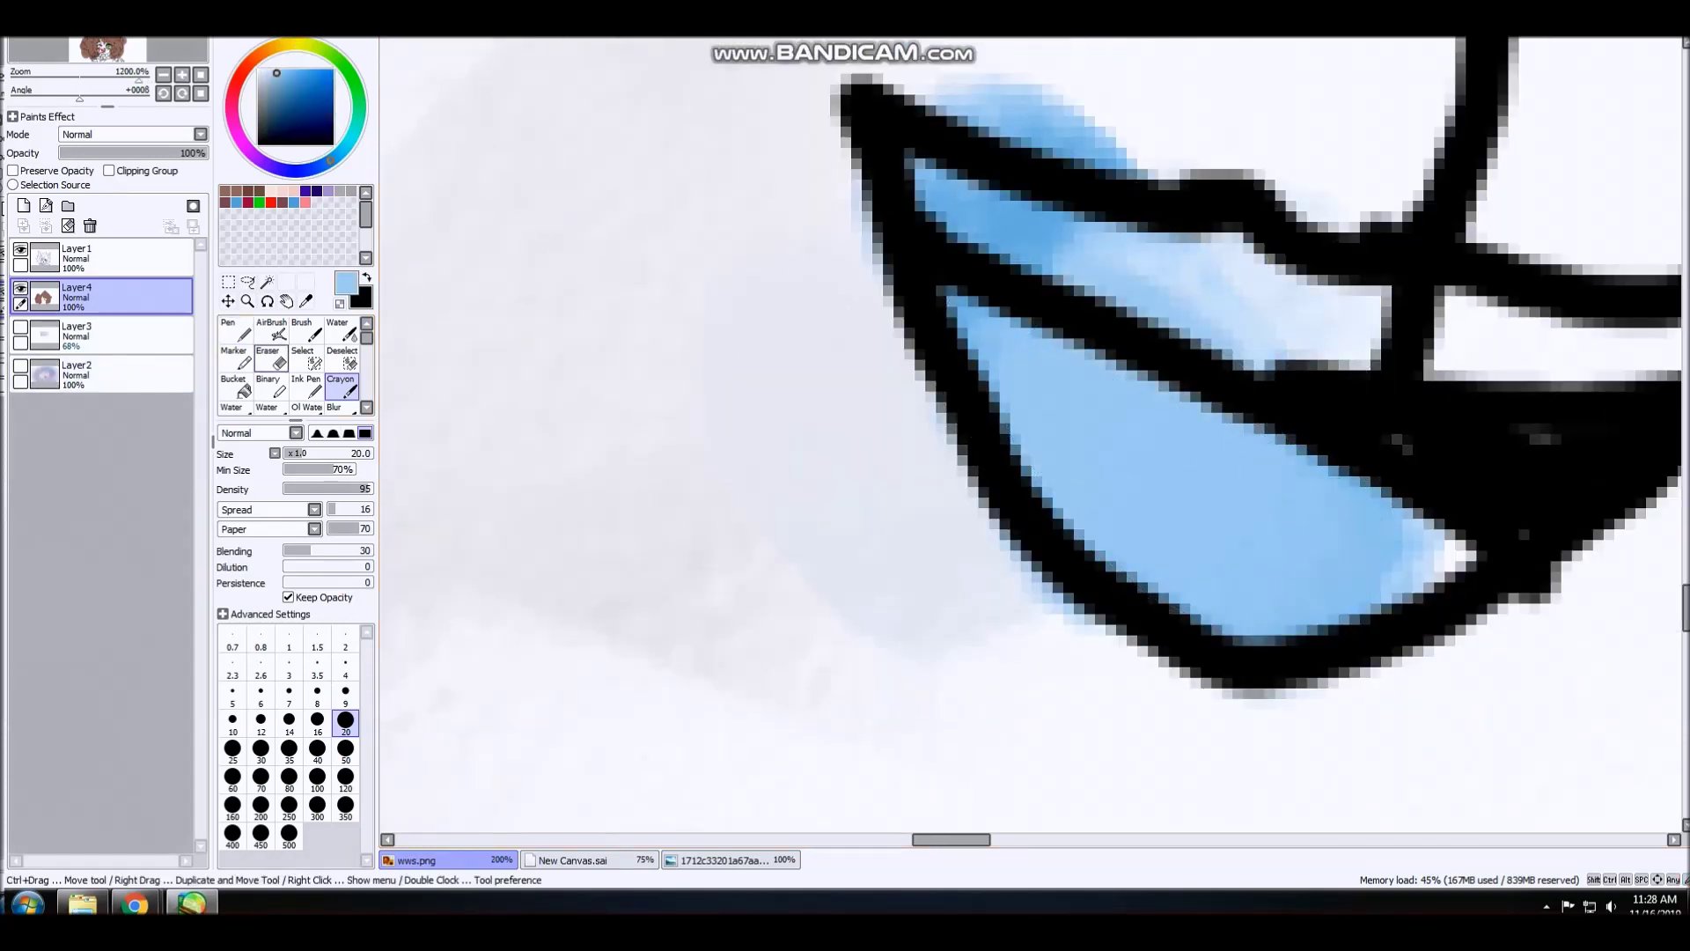
- Clear the leftover blue from the teeth and around the mouth outline with the brush at size 9
{"action": "left_click", "coordinate": [345, 694]}
{"action": "scroll", "coordinate": [1134, 273], "scroll_direction": "up", "scroll_amount": 1}
{"action": "mouse_move", "coordinate": [1154, 305]}
{"action": "left_mouse_down"}
{"action": "mouse_move", "coordinate": [1101, 237]}
{"action": "mouse_move", "coordinate": [1007, 223]}
{"action": "mouse_move", "coordinate": [1045, 255]}
{"action": "mouse_move", "coordinate": [1150, 272]}
{"action": "mouse_move", "coordinate": [924, 189]}
{"action": "left_mouse_up"}
{"action": "scroll", "coordinate": [1086, 441], "scroll_direction": "down", "scroll_amount": 2}
{"action": "scroll", "coordinate": [1069, 343], "scroll_direction": "up", "scroll_amount": 2}
{"action": "left_click_drag", "start_coordinate": [744, 238], "coordinate": [849, 460]}
{"action": "scroll", "coordinate": [913, 465], "scroll_direction": "down", "scroll_amount": 7}
- Paint the sleeve below the closed-eye side of the hair salmon pink with the Crayon at size 20
{"action": "scroll", "coordinate": [1047, 473], "scroll_direction": "down", "scroll_amount": 2}
{"action": "scroll", "coordinate": [950, 523], "scroll_direction": "up", "scroll_amount": 1}
{"action": "scroll", "coordinate": [1033, 650], "scroll_direction": "up", "scroll_amount": 4}
{"action": "scroll", "coordinate": [990, 555], "scroll_direction": "down", "scroll_amount": 5}
{"action": "scroll", "coordinate": [844, 531], "scroll_direction": "up", "scroll_amount": 3}
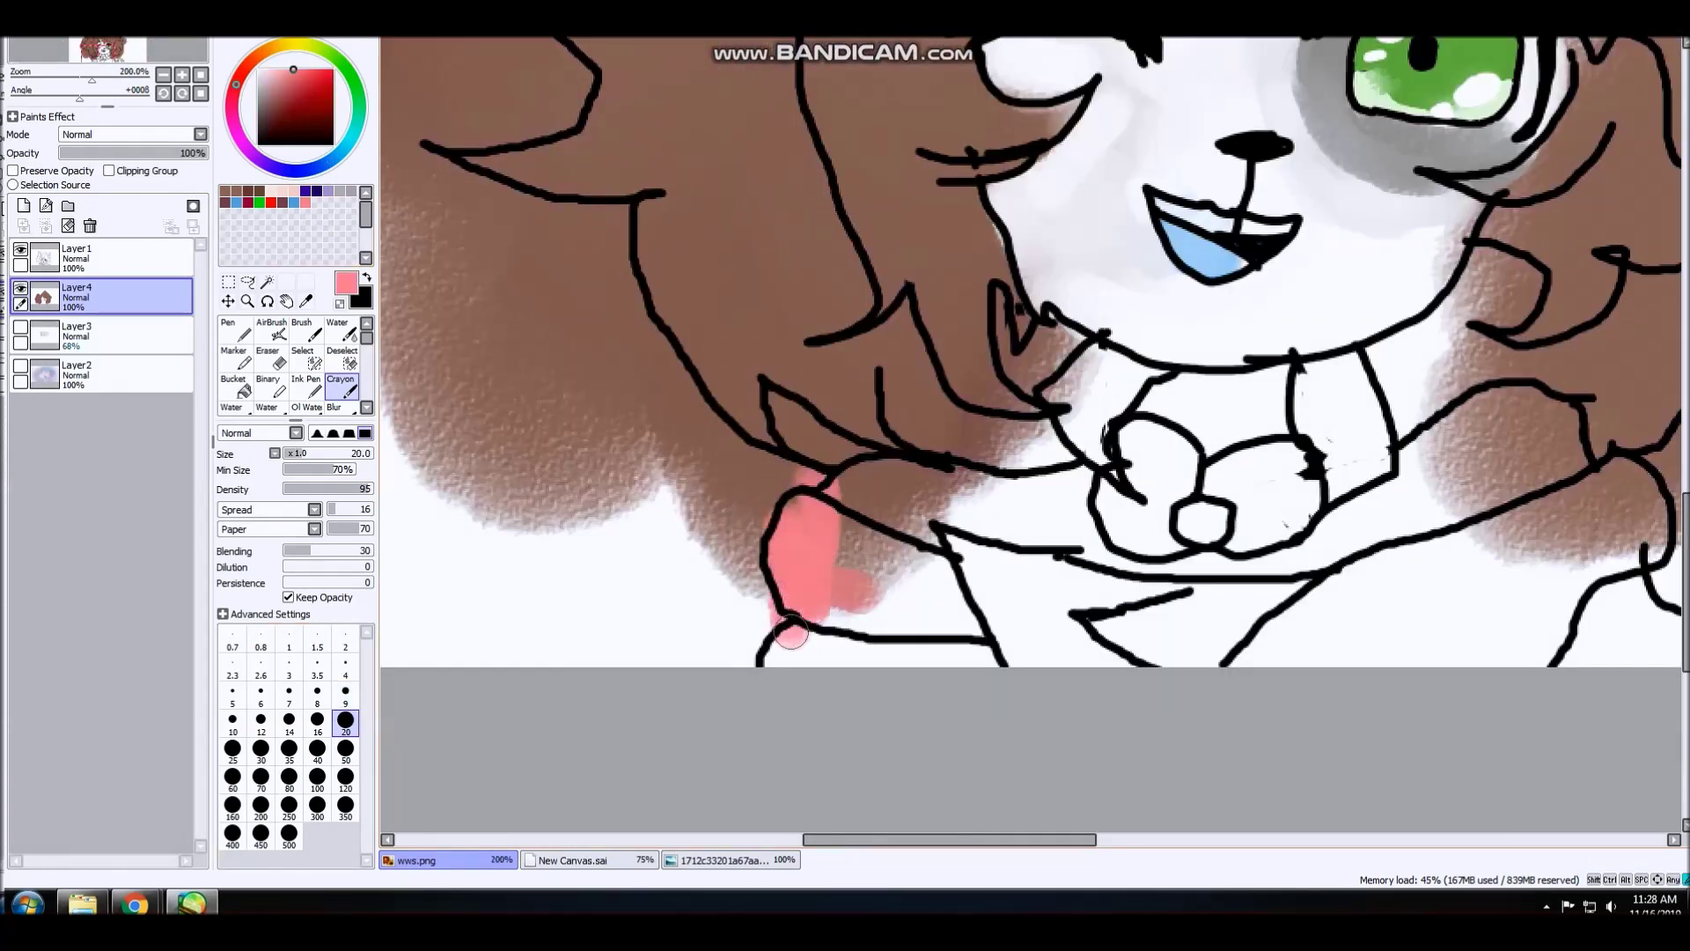
{"action": "scroll", "coordinate": [791, 632], "scroll_direction": "up", "scroll_amount": 3}
{"action": "mouse_move", "coordinate": [826, 494]}
{"action": "left_mouse_down"}
{"action": "mouse_move", "coordinate": [985, 573]}
{"action": "mouse_move", "coordinate": [1045, 569]}
{"action": "mouse_move", "coordinate": [925, 665]}
{"action": "mouse_move", "coordinate": [917, 510]}
{"action": "mouse_move", "coordinate": [879, 539]}
{"action": "left_mouse_up"}
{"action": "scroll", "coordinate": [879, 539], "scroll_direction": "down", "scroll_amount": 3}
{"action": "scroll", "coordinate": [862, 564], "scroll_direction": "up", "scroll_amount": 4}
{"action": "mouse_move", "coordinate": [837, 596]}
{"action": "left_mouse_down"}
{"action": "mouse_move", "coordinate": [893, 654]}
{"action": "mouse_move", "coordinate": [1245, 725]}
{"action": "left_mouse_up"}
- Fill the other sleeve, next to the raised paw, with the same salmon pink
{"action": "scroll", "coordinate": [1245, 725], "scroll_direction": "down", "scroll_amount": 3}
{"action": "scroll", "coordinate": [1442, 609], "scroll_direction": "up", "scroll_amount": 2}
{"action": "scroll", "coordinate": [1442, 609], "scroll_direction": "up", "scroll_amount": 2}
{"action": "mouse_move", "coordinate": [1219, 506]}
{"action": "left_mouse_down"}
{"action": "mouse_move", "coordinate": [1149, 479]}
{"action": "mouse_move", "coordinate": [1061, 620]}
{"action": "mouse_move", "coordinate": [1102, 508]}
{"action": "mouse_move", "coordinate": [1056, 636]}
{"action": "mouse_move", "coordinate": [1171, 492]}
{"action": "mouse_move", "coordinate": [1226, 675]}
{"action": "mouse_move", "coordinate": [1159, 621]}
{"action": "mouse_move", "coordinate": [1270, 520]}
{"action": "mouse_move", "coordinate": [1262, 609]}
{"action": "left_mouse_up"}
{"action": "scroll", "coordinate": [1262, 609], "scroll_direction": "down", "scroll_amount": 4}
- Sample the tongue's light blue and fill the raised paw's pads with it at Crayon size 20
{"action": "scroll", "coordinate": [1027, 403], "scroll_direction": "up", "scroll_amount": 2}
{"action": "right_click", "coordinate": [1019, 429]}
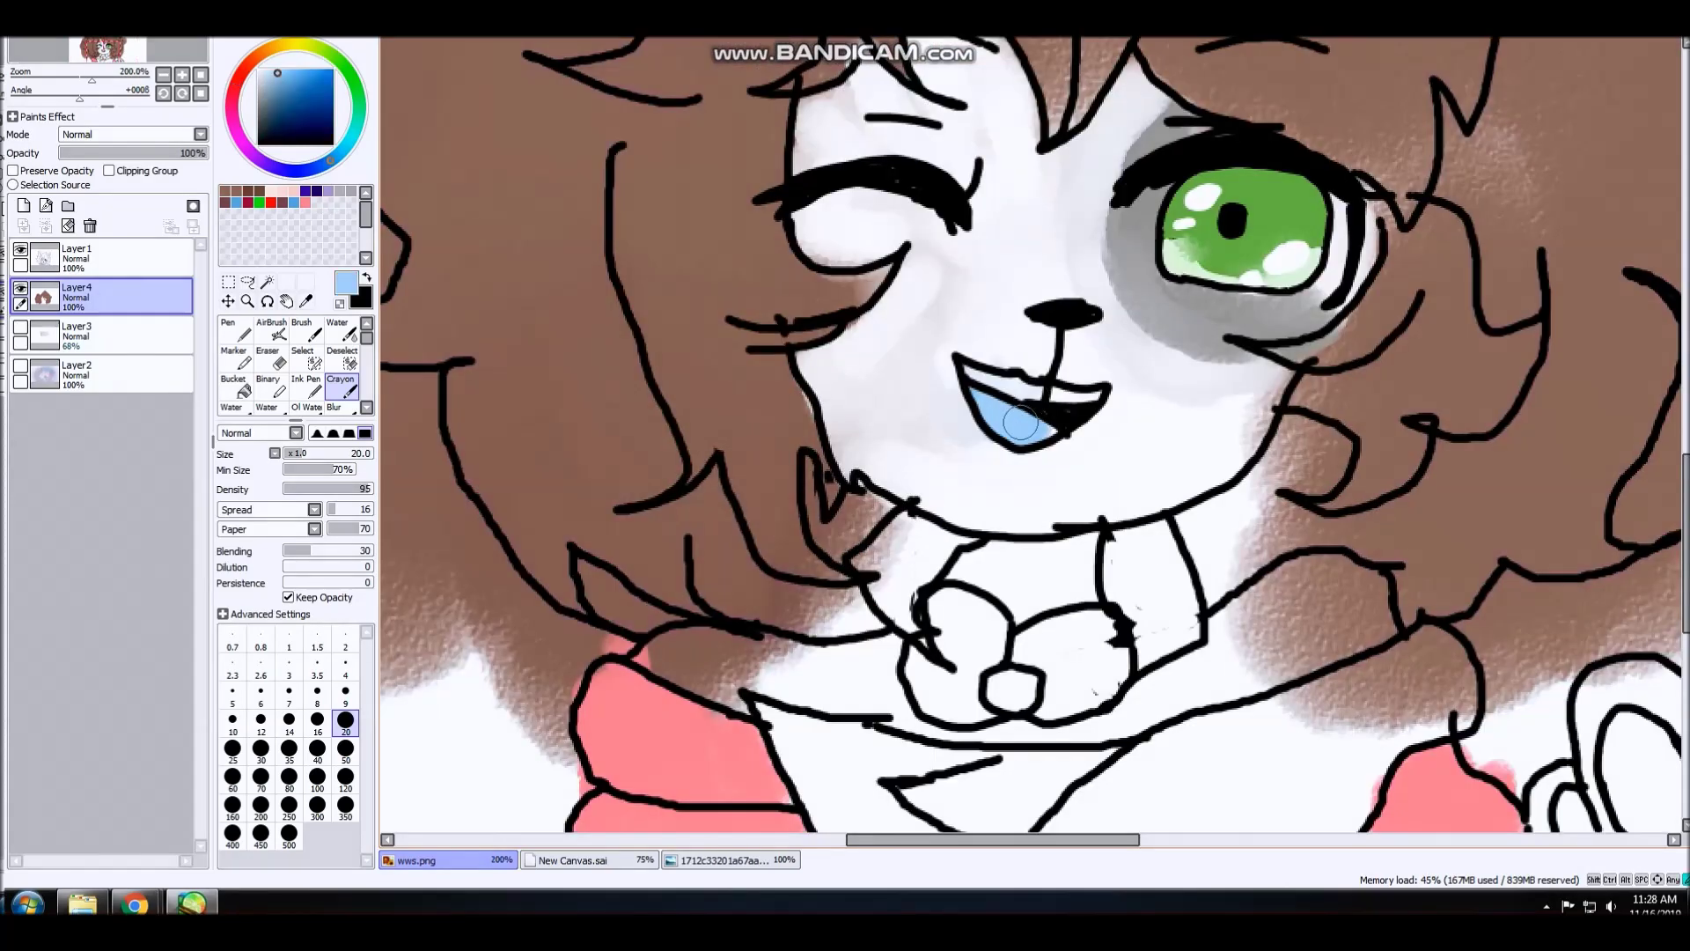
{"action": "scroll", "coordinate": [1019, 429], "scroll_direction": "down", "scroll_amount": 3}
{"action": "scroll", "coordinate": [1258, 577], "scroll_direction": "up", "scroll_amount": 6}
{"action": "mouse_move", "coordinate": [1275, 446]}
{"action": "left_mouse_down"}
{"action": "mouse_move", "coordinate": [1293, 369]}
{"action": "mouse_move", "coordinate": [1371, 595]}
{"action": "mouse_move", "coordinate": [1367, 676]}
{"action": "mouse_move", "coordinate": [1231, 398]}
{"action": "left_mouse_up"}
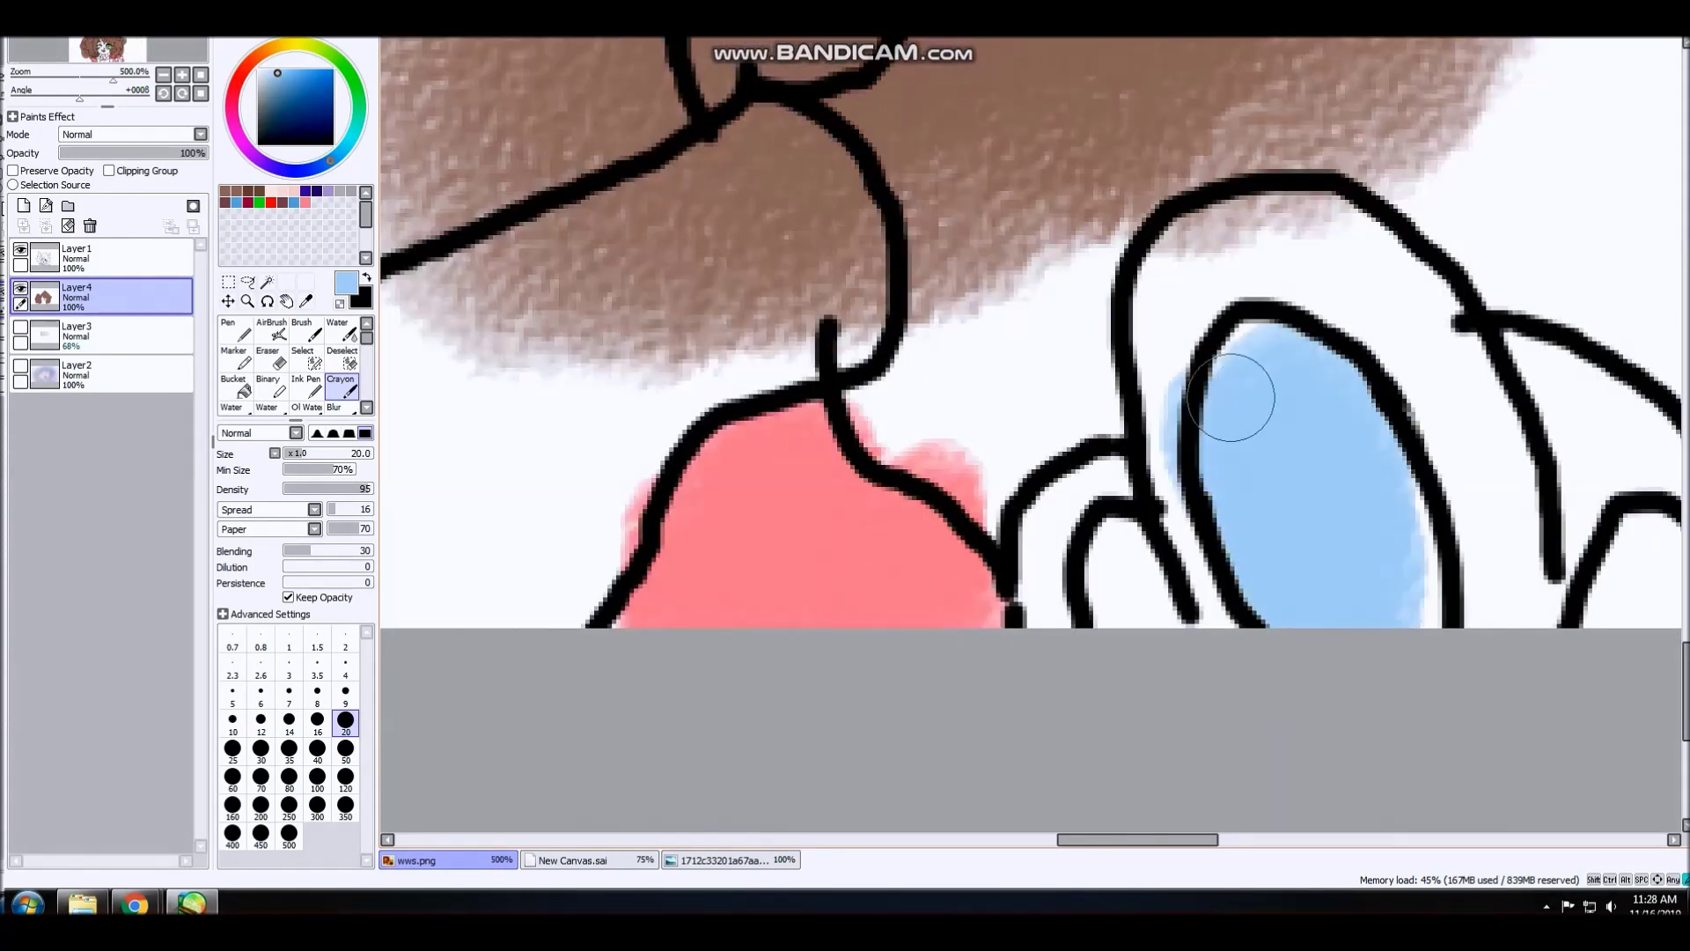
{"action": "left_click_drag", "start_coordinate": [1390, 544], "coordinate": [1393, 521]}
{"action": "mouse_move", "coordinate": [1062, 605]}
{"action": "left_mouse_down"}
{"action": "mouse_move", "coordinate": [1121, 566]}
{"action": "mouse_move", "coordinate": [1101, 585]}
{"action": "left_mouse_up"}
{"action": "scroll", "coordinate": [1136, 588], "scroll_direction": "down", "scroll_amount": 3}
{"action": "scroll", "coordinate": [1360, 604], "scroll_direction": "up", "scroll_amount": 3}
{"action": "left_click_drag", "start_coordinate": [1294, 562], "coordinate": [1320, 537]}
{"action": "scroll", "coordinate": [1318, 539], "scroll_direction": "down", "scroll_amount": 5}
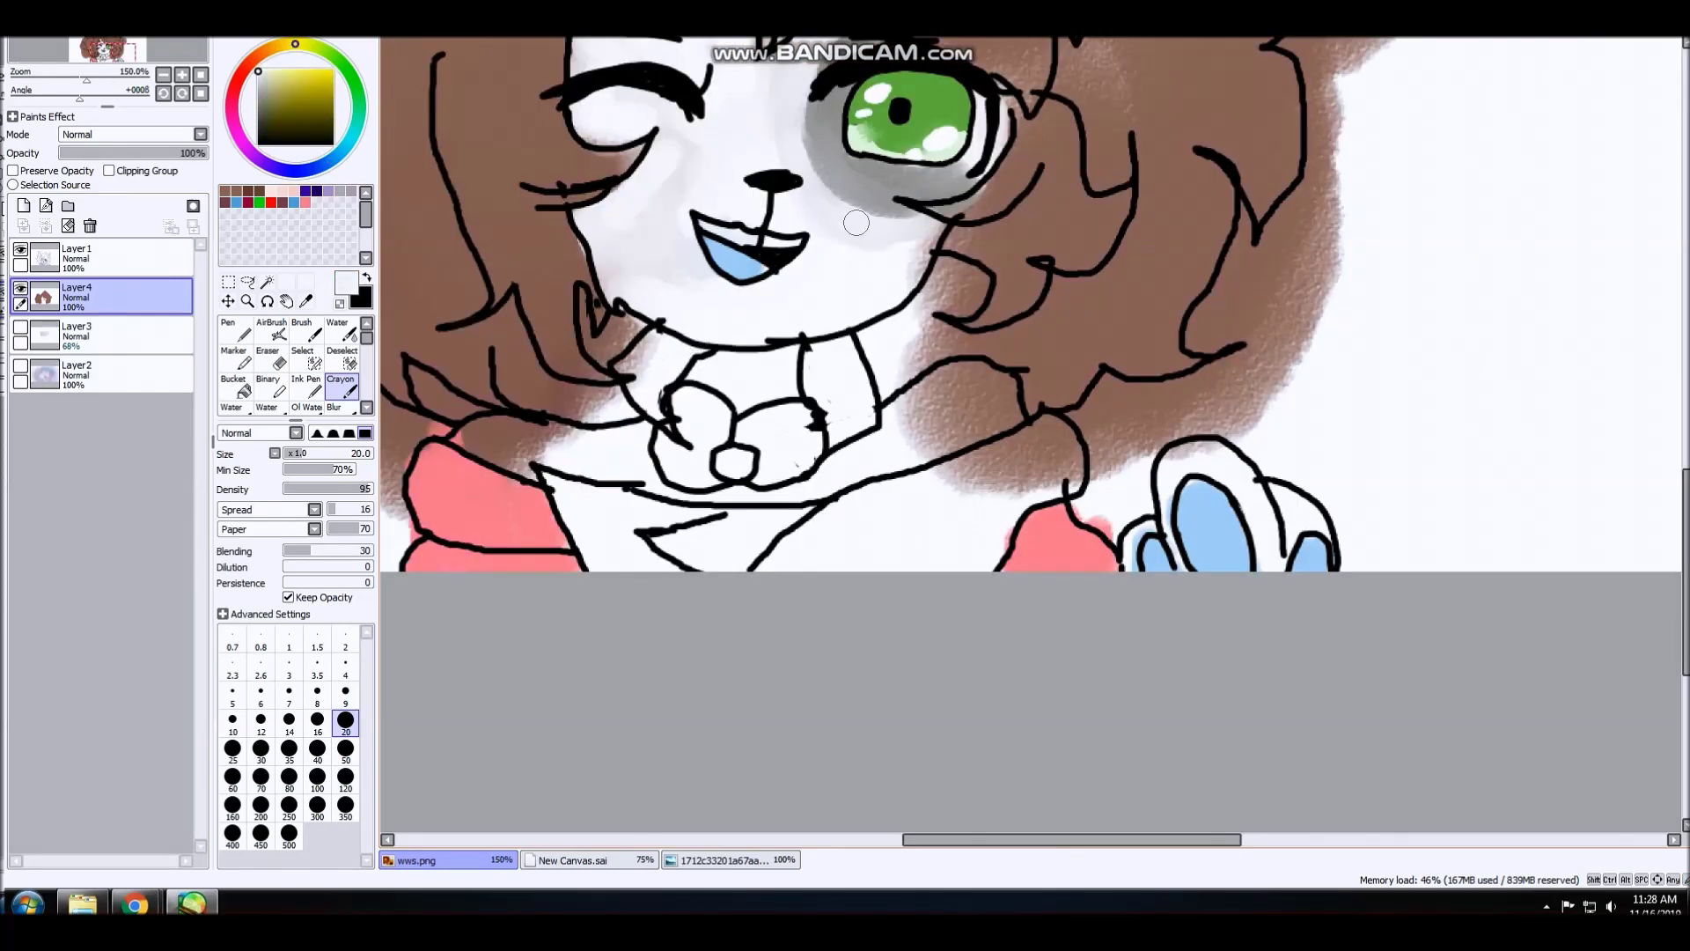
- Paint the raised paw's fur around the blue pads pale grey with the Crayon, at size 9 and then 20
{"action": "scroll", "coordinate": [1111, 476], "scroll_direction": "up", "scroll_amount": 5}
{"action": "scroll", "coordinate": [774, 768], "scroll_direction": "down", "scroll_amount": 4}
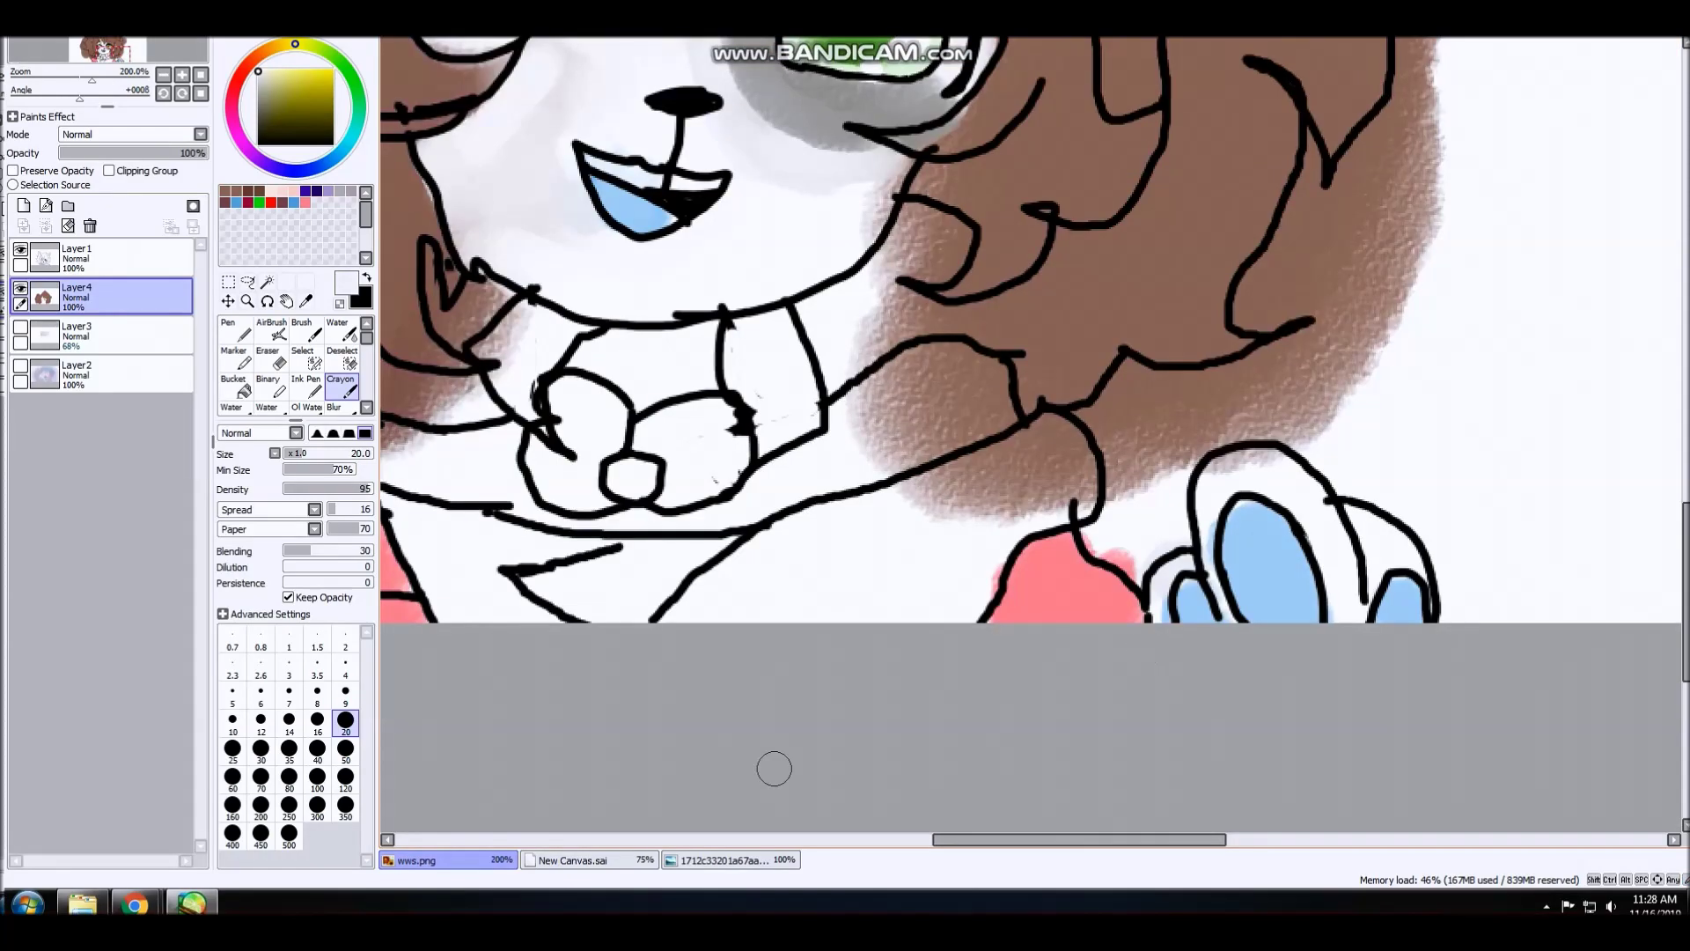
{"action": "left_click", "coordinate": [345, 692]}
{"action": "scroll", "coordinate": [1105, 604], "scroll_direction": "up", "scroll_amount": 4}
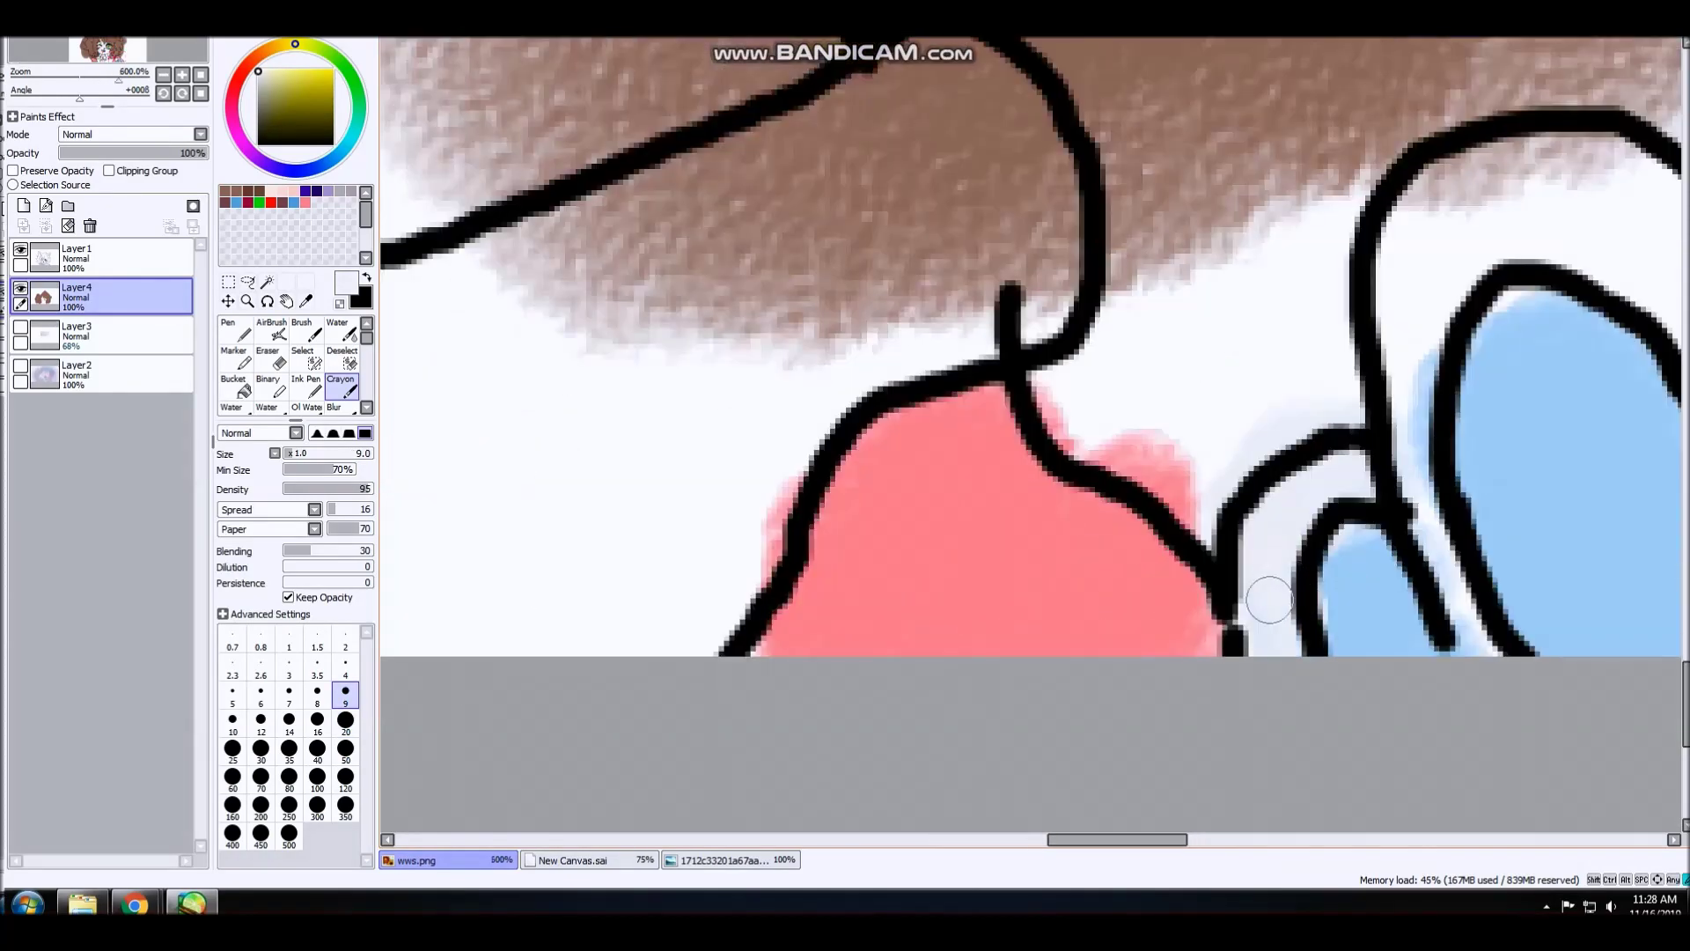
{"action": "scroll", "coordinate": [1286, 565], "scroll_direction": "down", "scroll_amount": 3}
{"action": "scroll", "coordinate": [1389, 579], "scroll_direction": "up", "scroll_amount": 3}
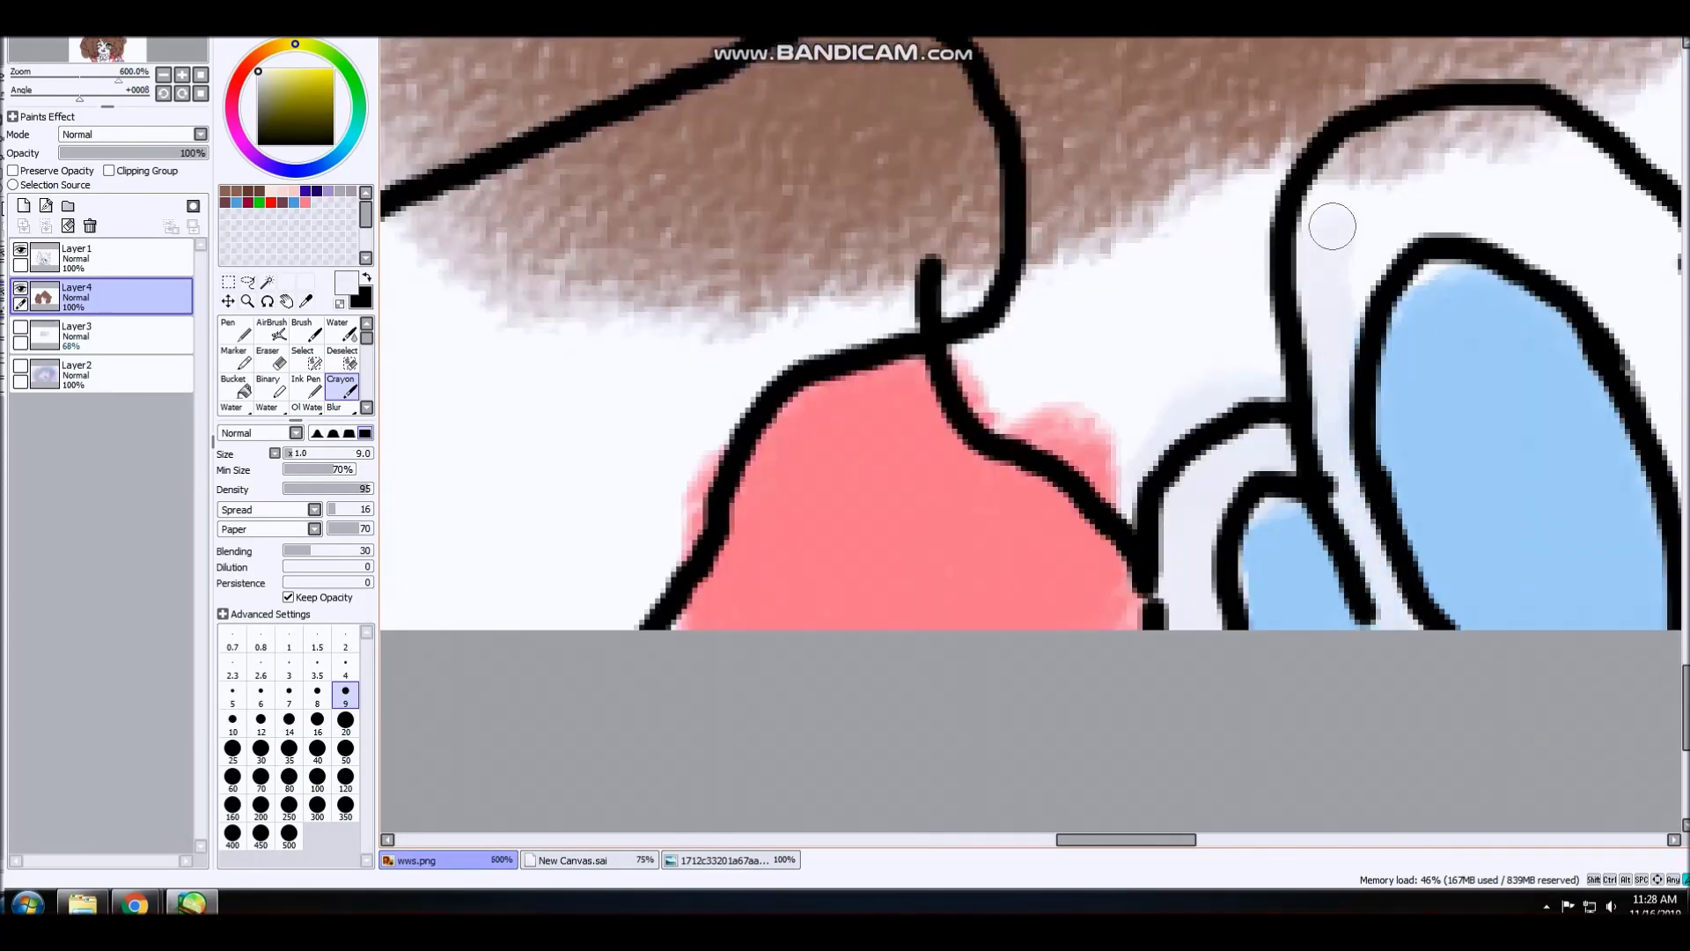
{"action": "scroll", "coordinate": [642, 524], "scroll_direction": "down", "scroll_amount": 2}
{"action": "scroll", "coordinate": [1174, 358], "scroll_direction": "up", "scroll_amount": 3}
{"action": "mouse_move", "coordinate": [1195, 298]}
{"action": "left_mouse_down"}
{"action": "mouse_move", "coordinate": [1048, 275]}
{"action": "mouse_move", "coordinate": [1513, 445]}
{"action": "mouse_move", "coordinate": [1578, 849]}
{"action": "left_mouse_up"}
{"action": "scroll", "coordinate": [1496, 704], "scroll_direction": "down", "scroll_amount": 2}
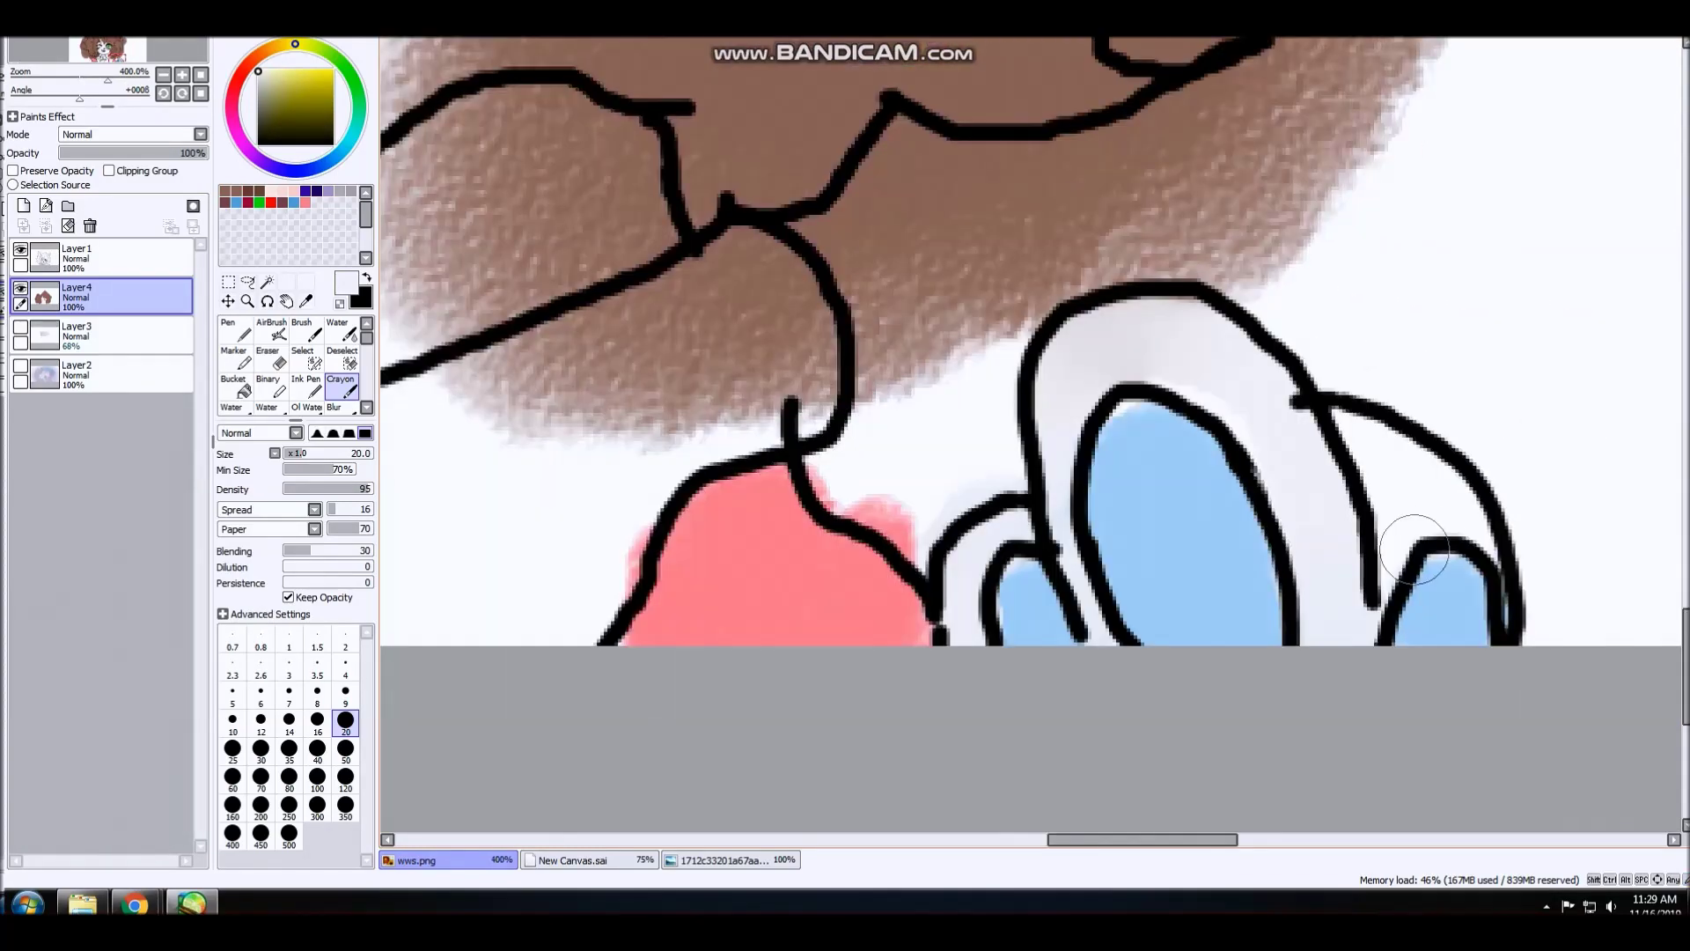
- Paint the bare shoulder above the closed-eye-side sleeve off-white at size 20, covering the brown hair overspill
{"action": "scroll", "coordinate": [1379, 505], "scroll_direction": "down", "scroll_amount": 5}
{"action": "scroll", "coordinate": [1140, 386], "scroll_direction": "up", "scroll_amount": 4}
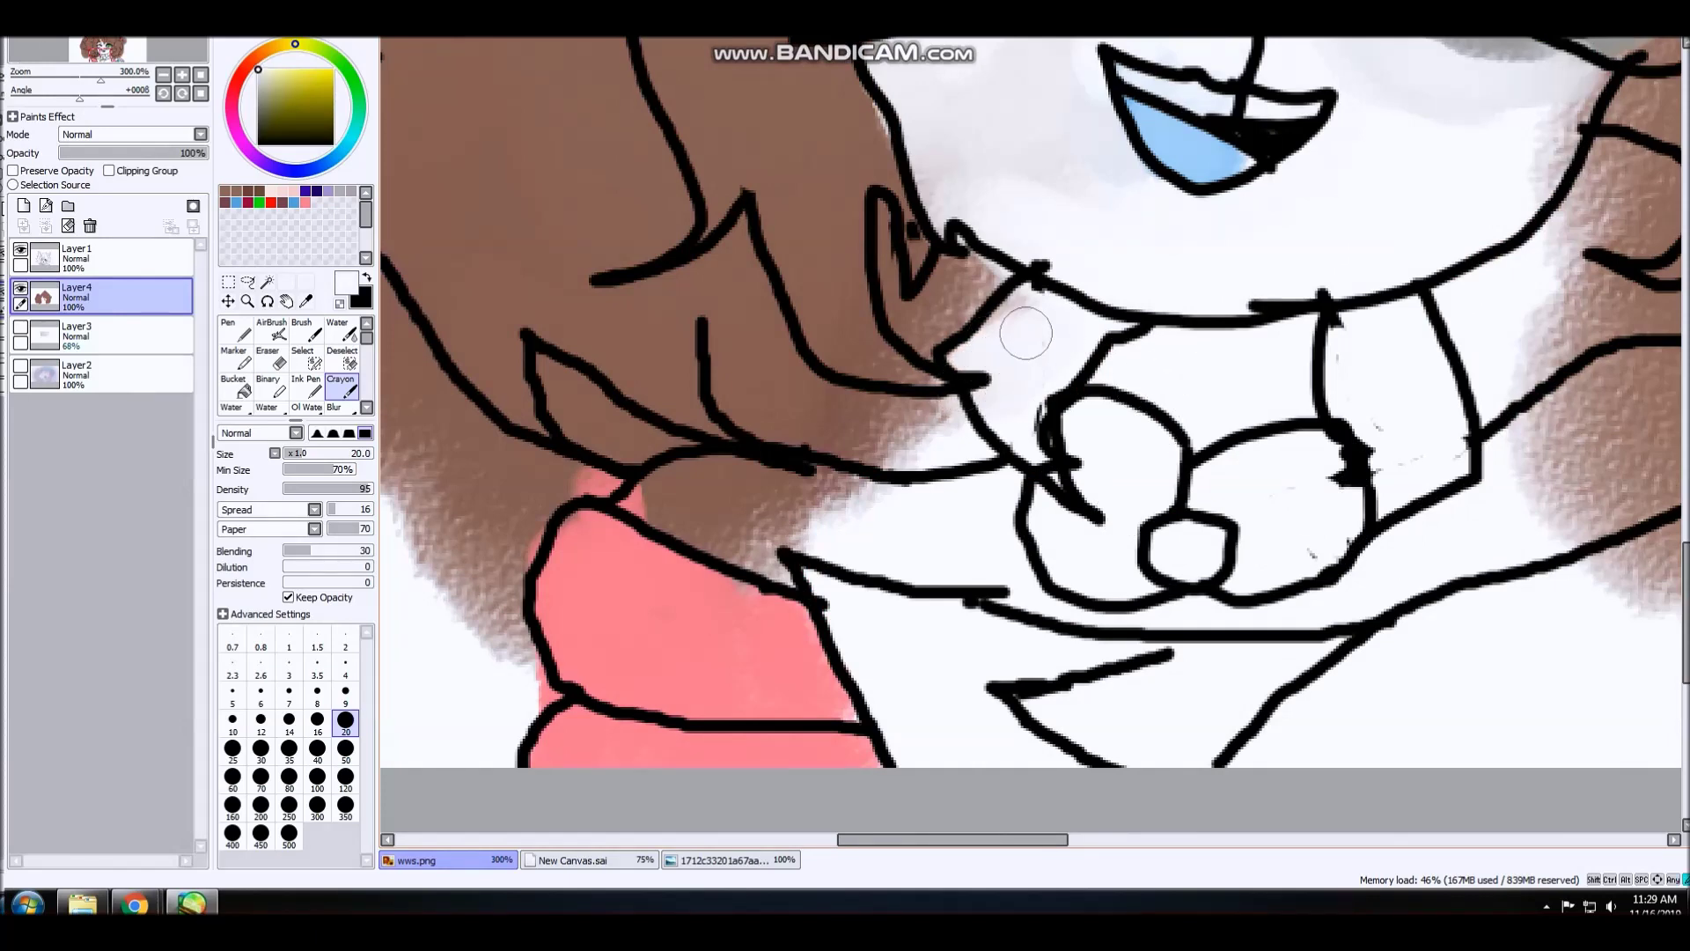
{"action": "mouse_move", "coordinate": [989, 484]}
{"action": "left_mouse_down"}
{"action": "mouse_move", "coordinate": [672, 494]}
{"action": "mouse_move", "coordinate": [827, 539]}
{"action": "left_mouse_up"}
{"action": "mouse_move", "coordinate": [710, 489]}
{"action": "left_mouse_down"}
{"action": "mouse_move", "coordinate": [837, 501]}
{"action": "mouse_move", "coordinate": [862, 562]}
{"action": "left_mouse_up"}
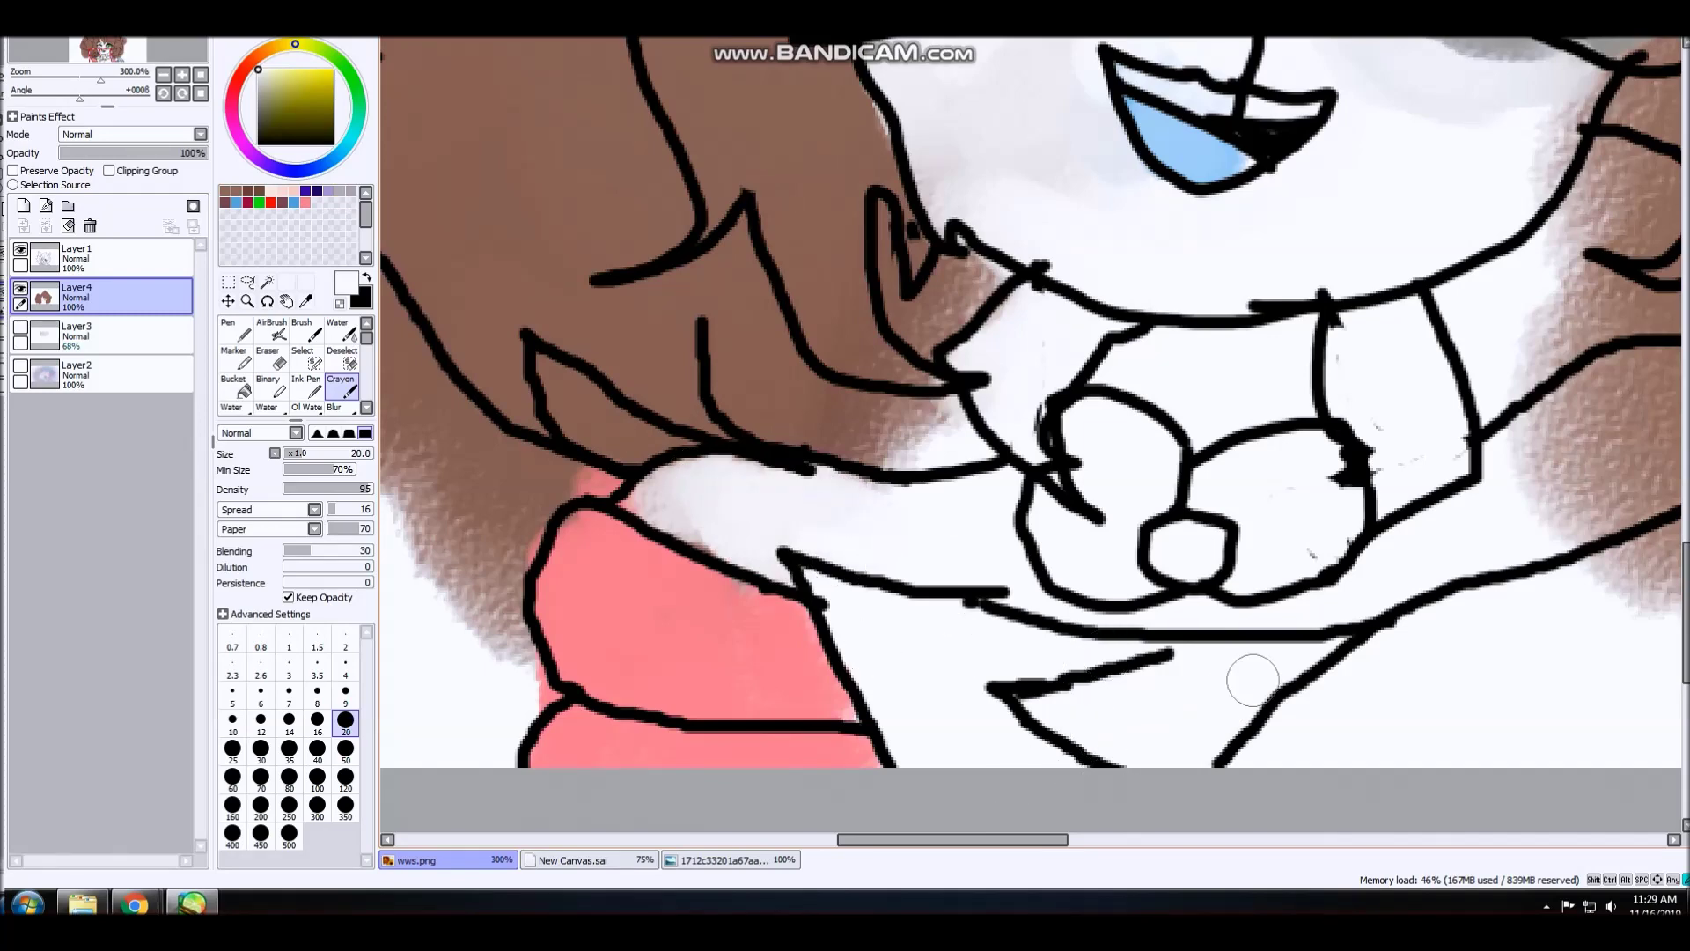
- Sample the sleeve's salmon pink and fill the garment between the neckline and the raised paw
{"action": "scroll", "coordinate": [1065, 656], "scroll_direction": "down", "scroll_amount": 4}
{"action": "scroll", "coordinate": [1092, 669], "scroll_direction": "up", "scroll_amount": 3}
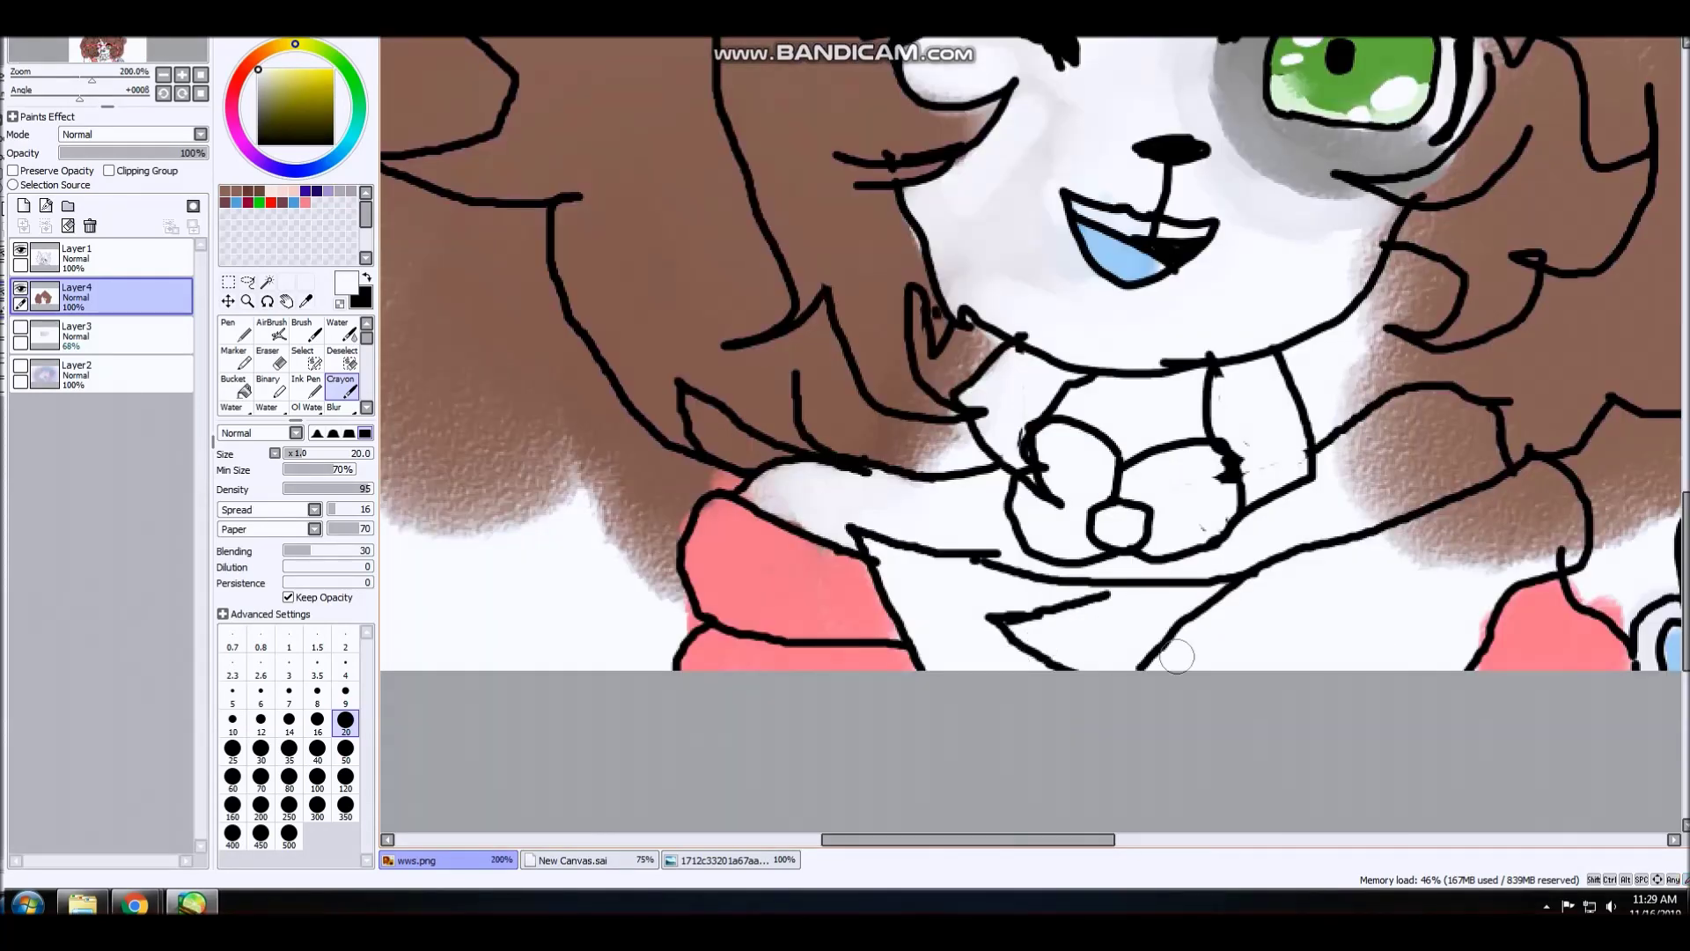
{"action": "scroll", "coordinate": [1178, 656], "scroll_direction": "down", "scroll_amount": 3}
{"action": "scroll", "coordinate": [1333, 665], "scroll_direction": "up", "scroll_amount": 2}
{"action": "right_click", "coordinate": [1261, 609]}
{"action": "left_click_drag", "start_coordinate": [1246, 518], "coordinate": [1154, 638]}
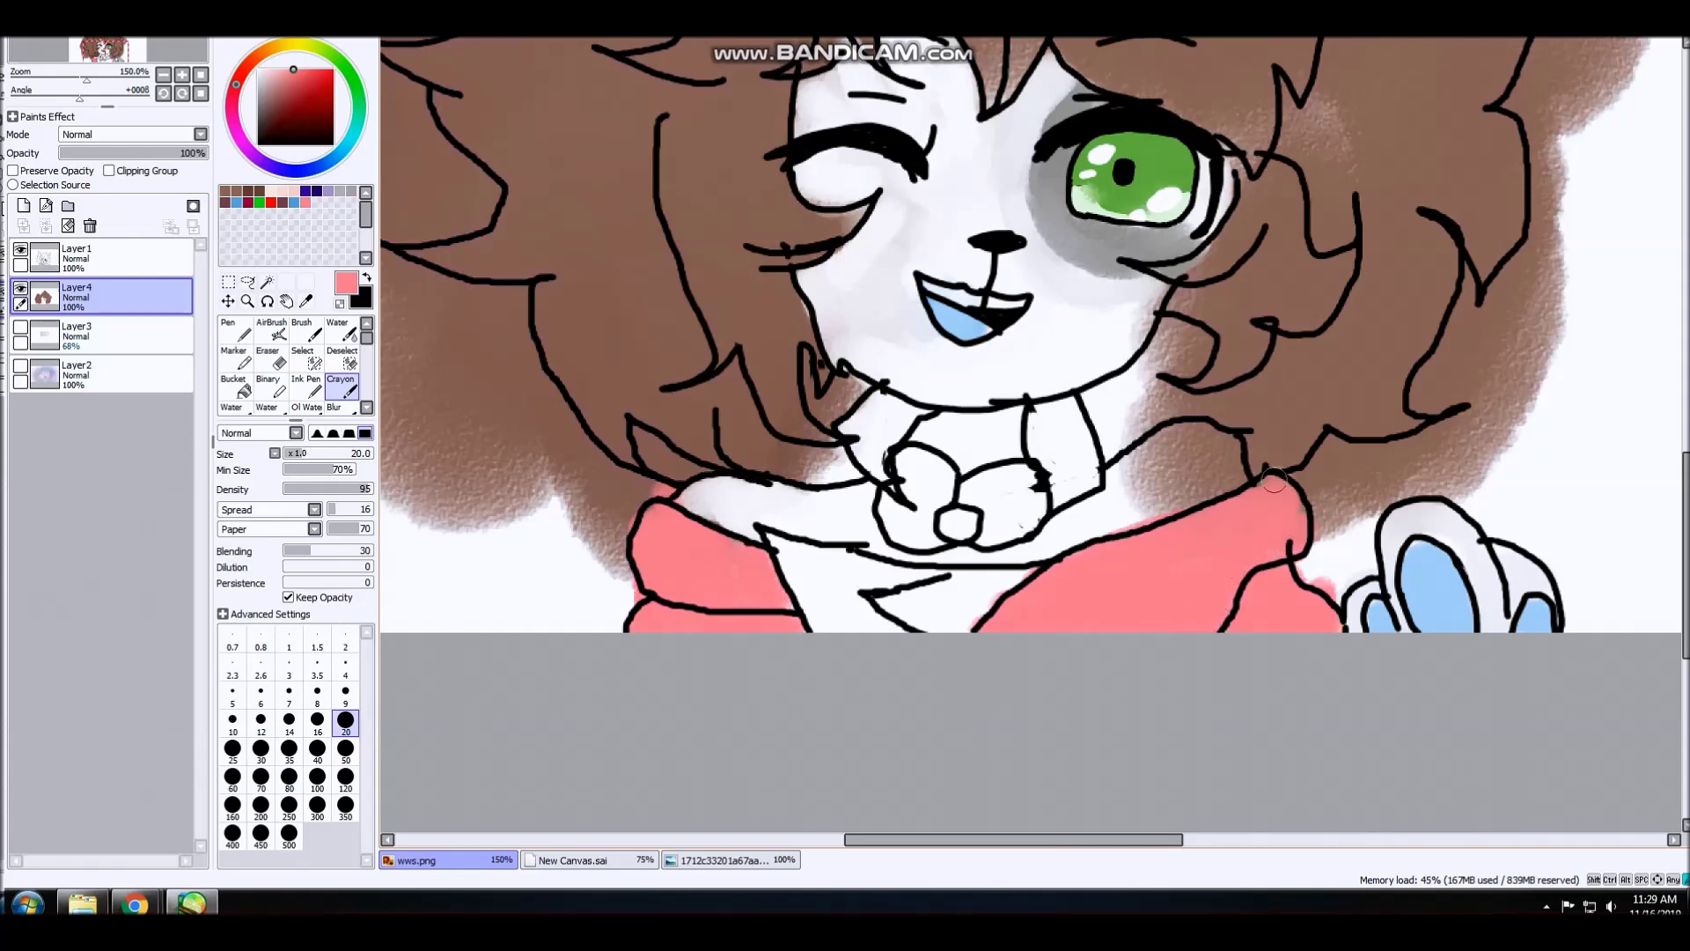
- Cover the brown overspill on the shoulder below the open-eye side of the hair with off-white
{"action": "scroll", "coordinate": [1059, 419], "scroll_direction": "up", "scroll_amount": 3}
{"action": "mouse_move", "coordinate": [1101, 536]}
{"action": "left_mouse_down"}
{"action": "mouse_move", "coordinate": [1180, 558]}
{"action": "mouse_move", "coordinate": [1303, 363]}
{"action": "mouse_move", "coordinate": [1215, 385]}
{"action": "mouse_move", "coordinate": [1068, 528]}
{"action": "mouse_move", "coordinate": [1004, 564]}
{"action": "left_mouse_up"}
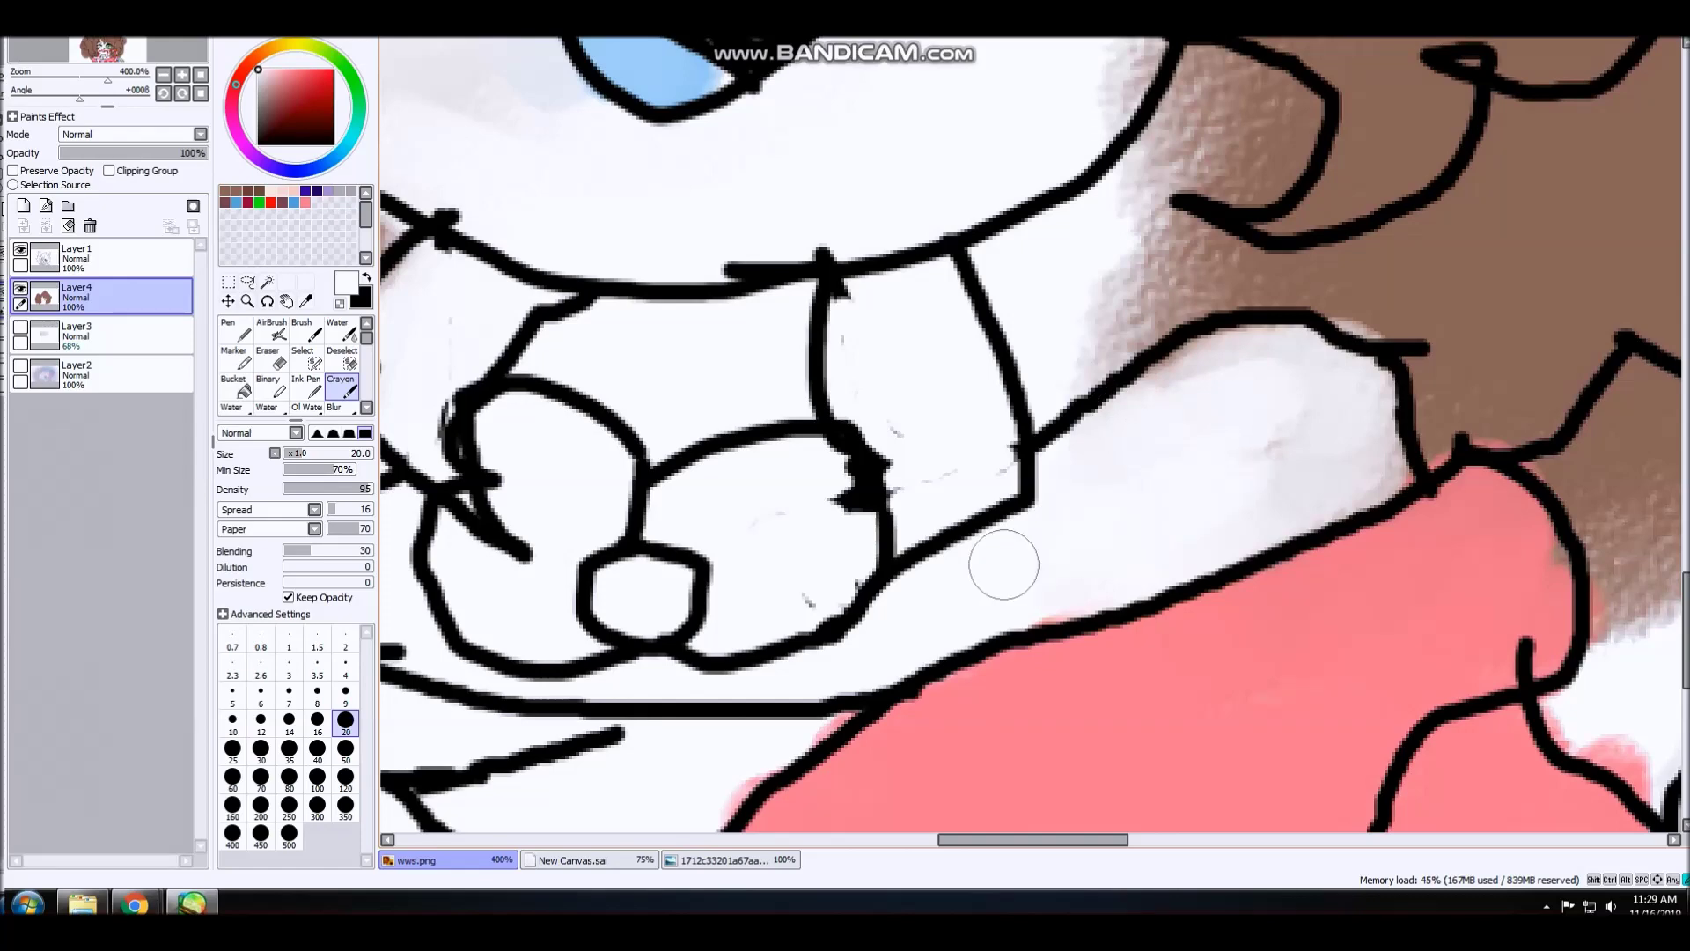
{"action": "scroll", "coordinate": [1252, 480], "scroll_direction": "down", "scroll_amount": 5}
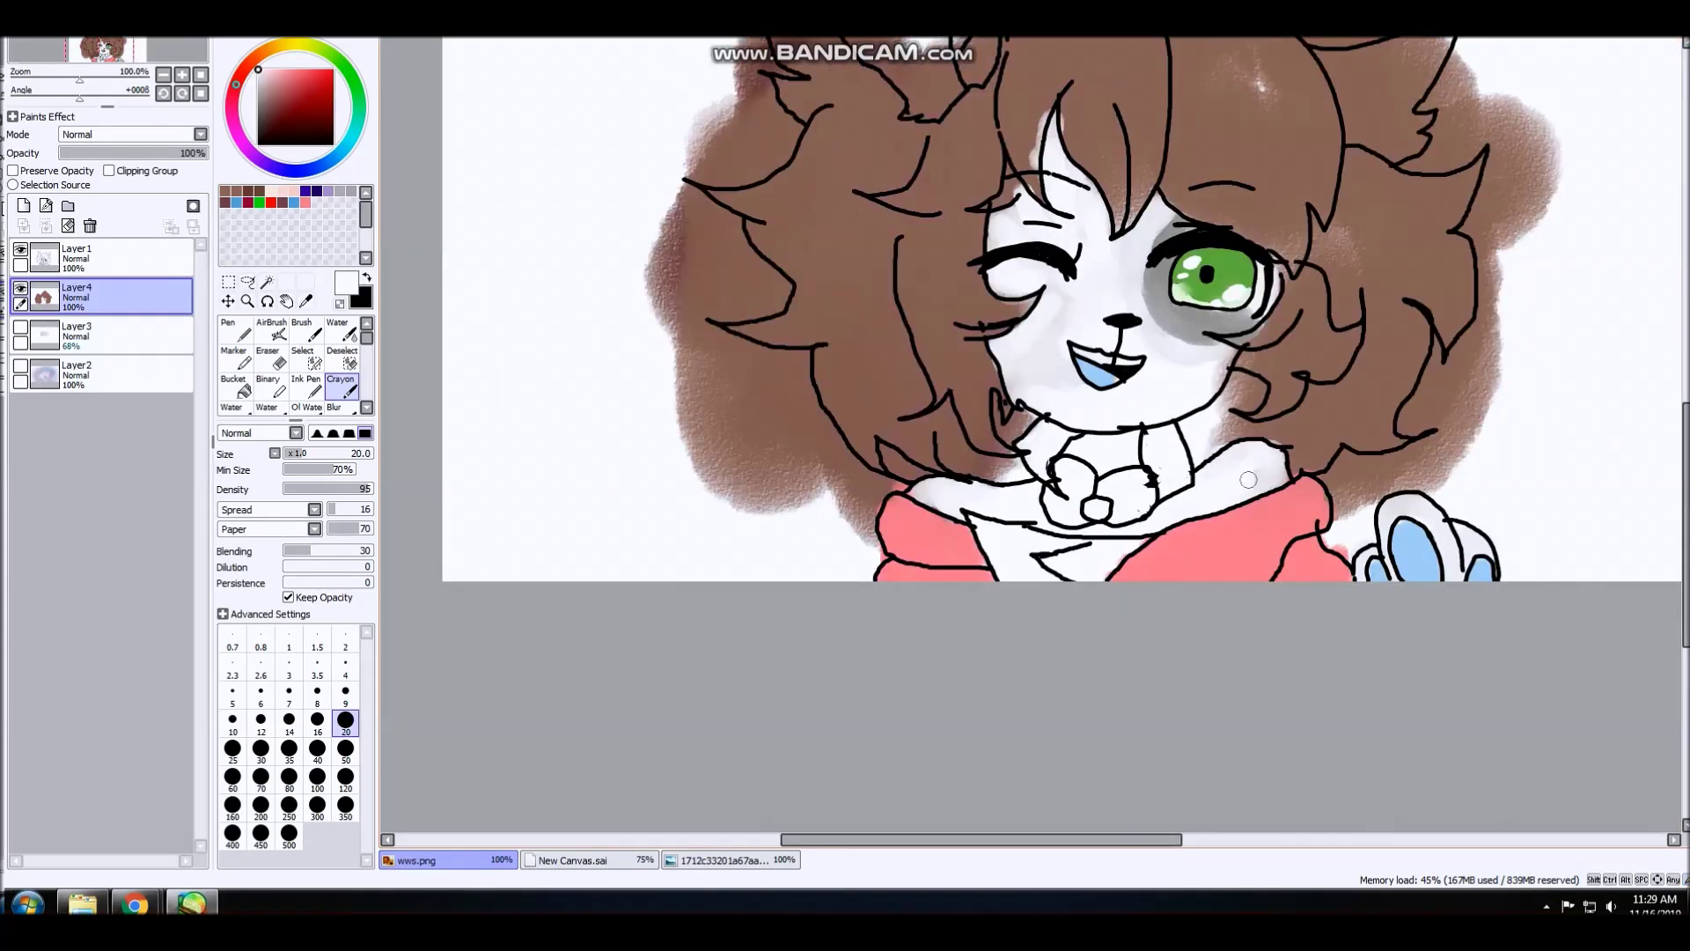
- Fill the gaps in the hair beside the neck with the hair brown, on both sides of the jaw
{"action": "scroll", "coordinate": [1264, 432], "scroll_direction": "up", "scroll_amount": 4}
{"action": "left_click_drag", "start_coordinate": [1230, 431], "coordinate": [1267, 309]}
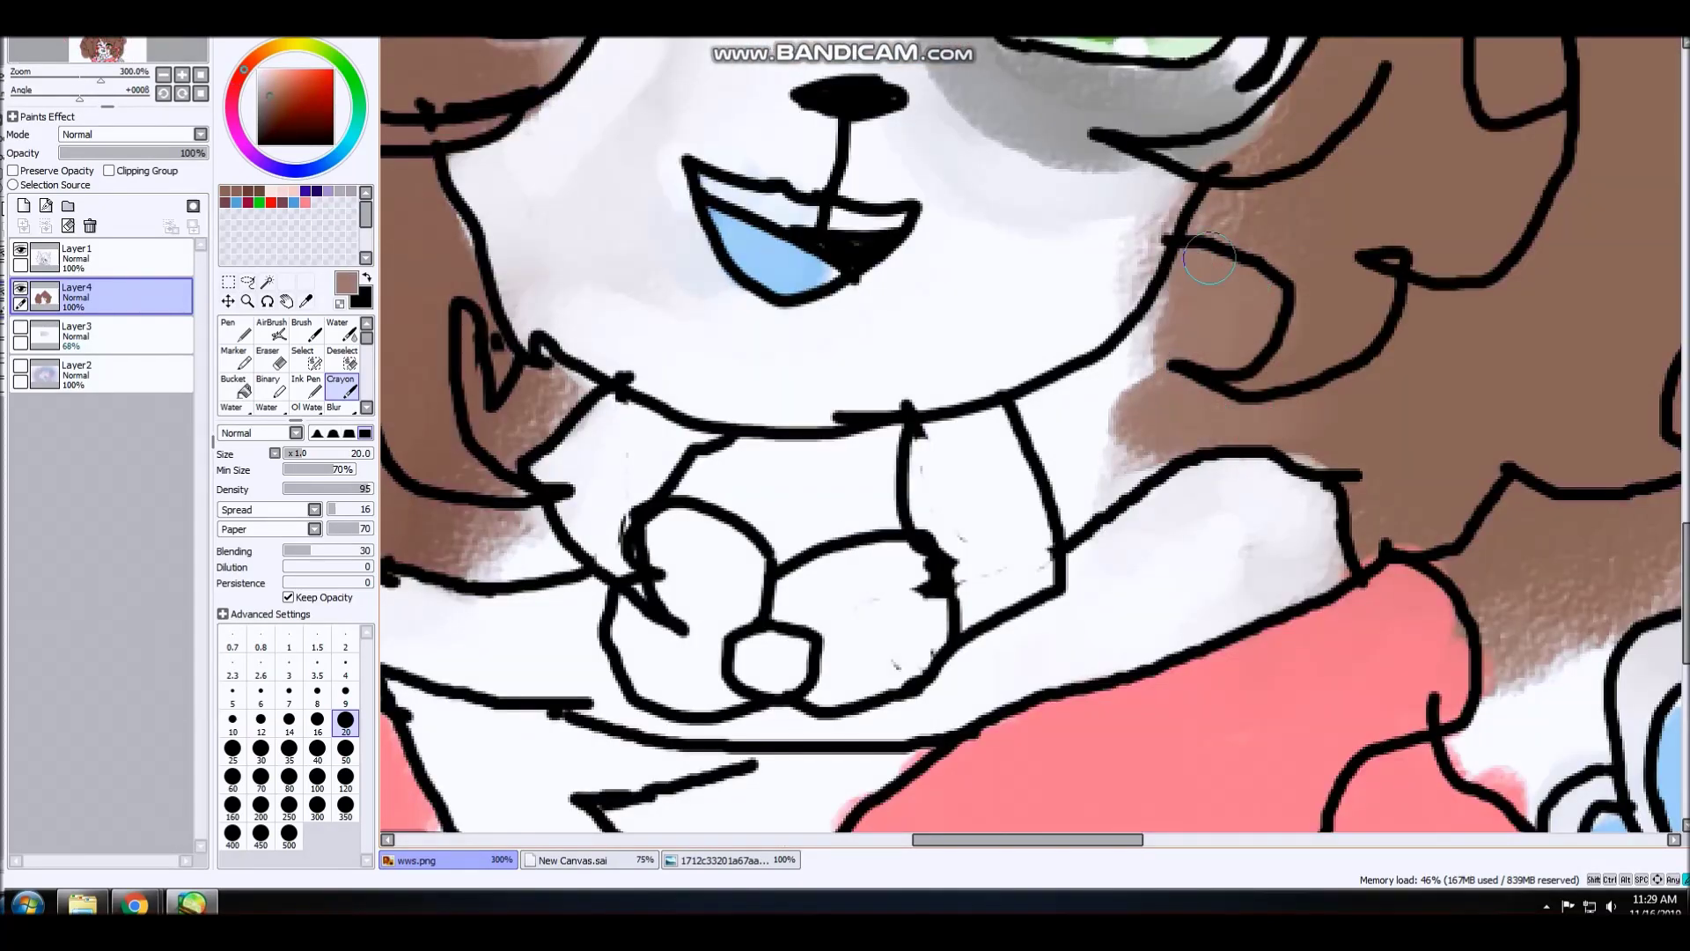
{"action": "left_click_drag", "start_coordinate": [1054, 468], "coordinate": [1145, 430]}
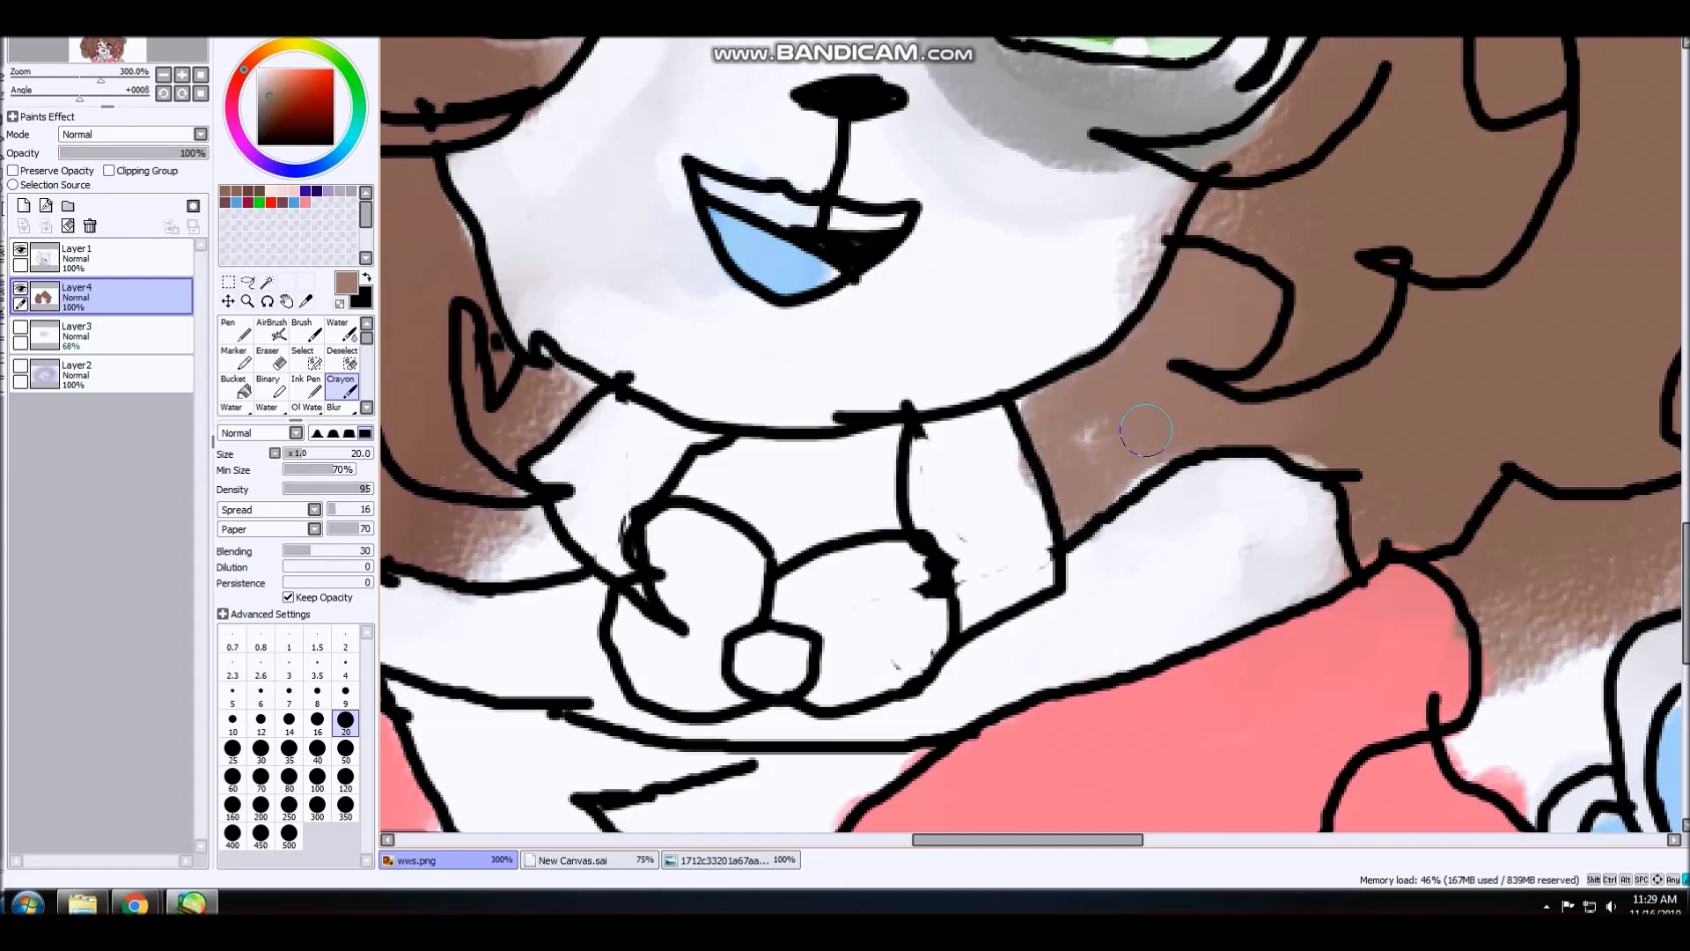
{"action": "scroll", "coordinate": [1342, 452], "scroll_direction": "down", "scroll_amount": 5}
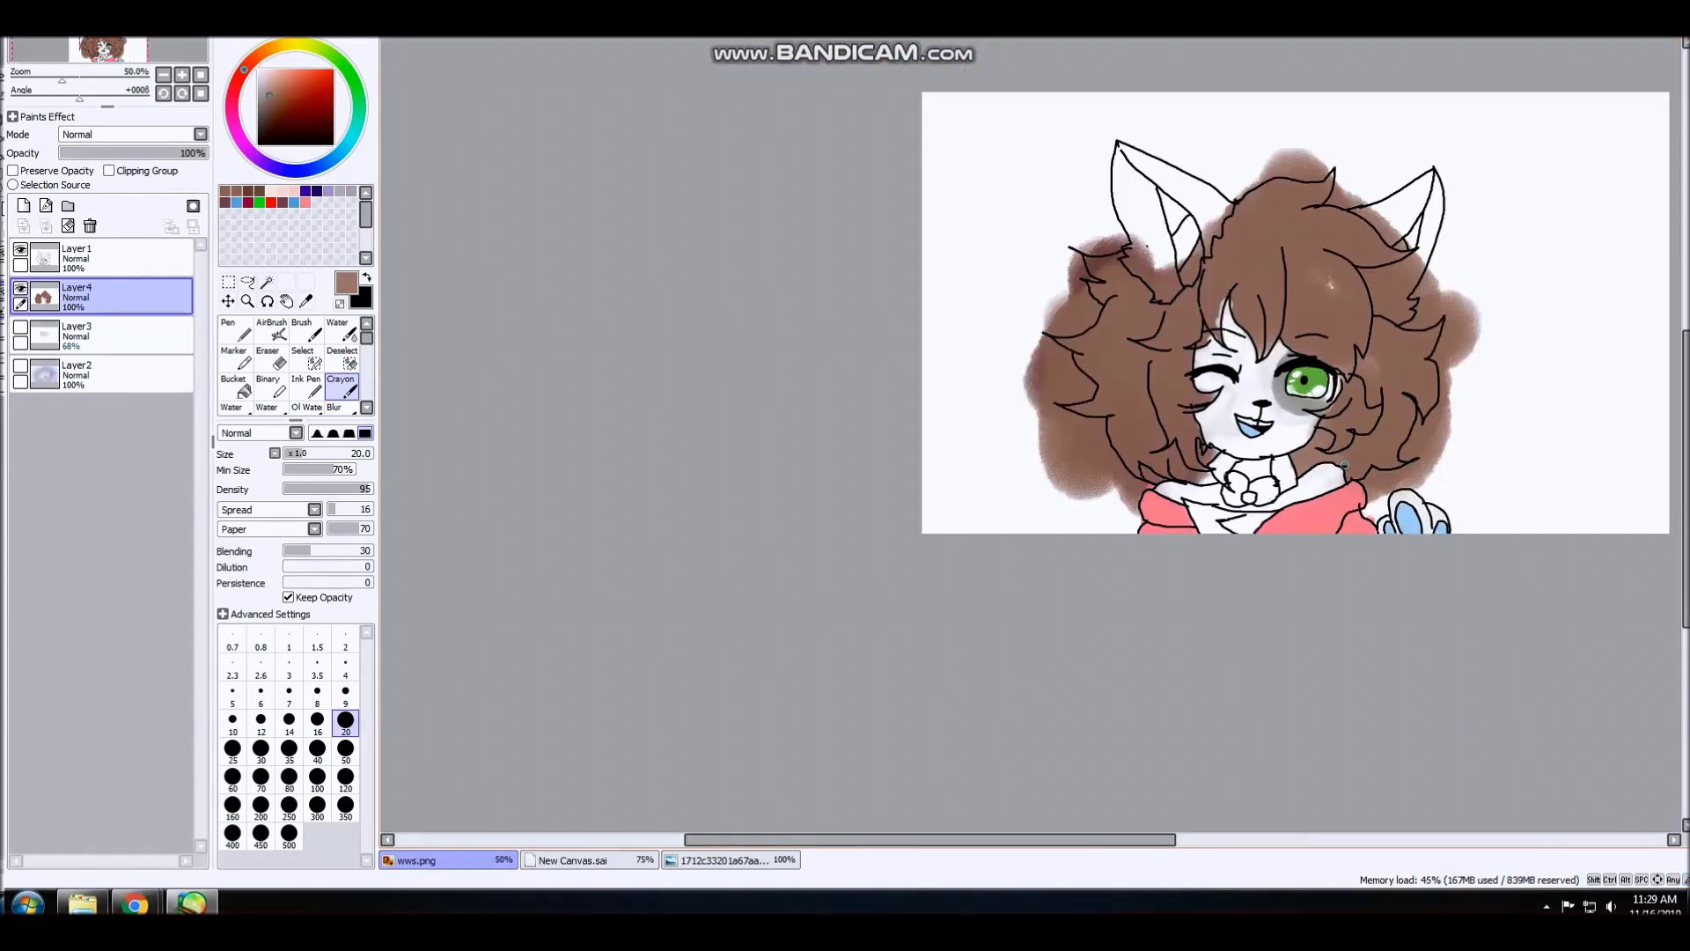
{"action": "scroll", "coordinate": [1168, 460], "scroll_direction": "up", "scroll_amount": 5}
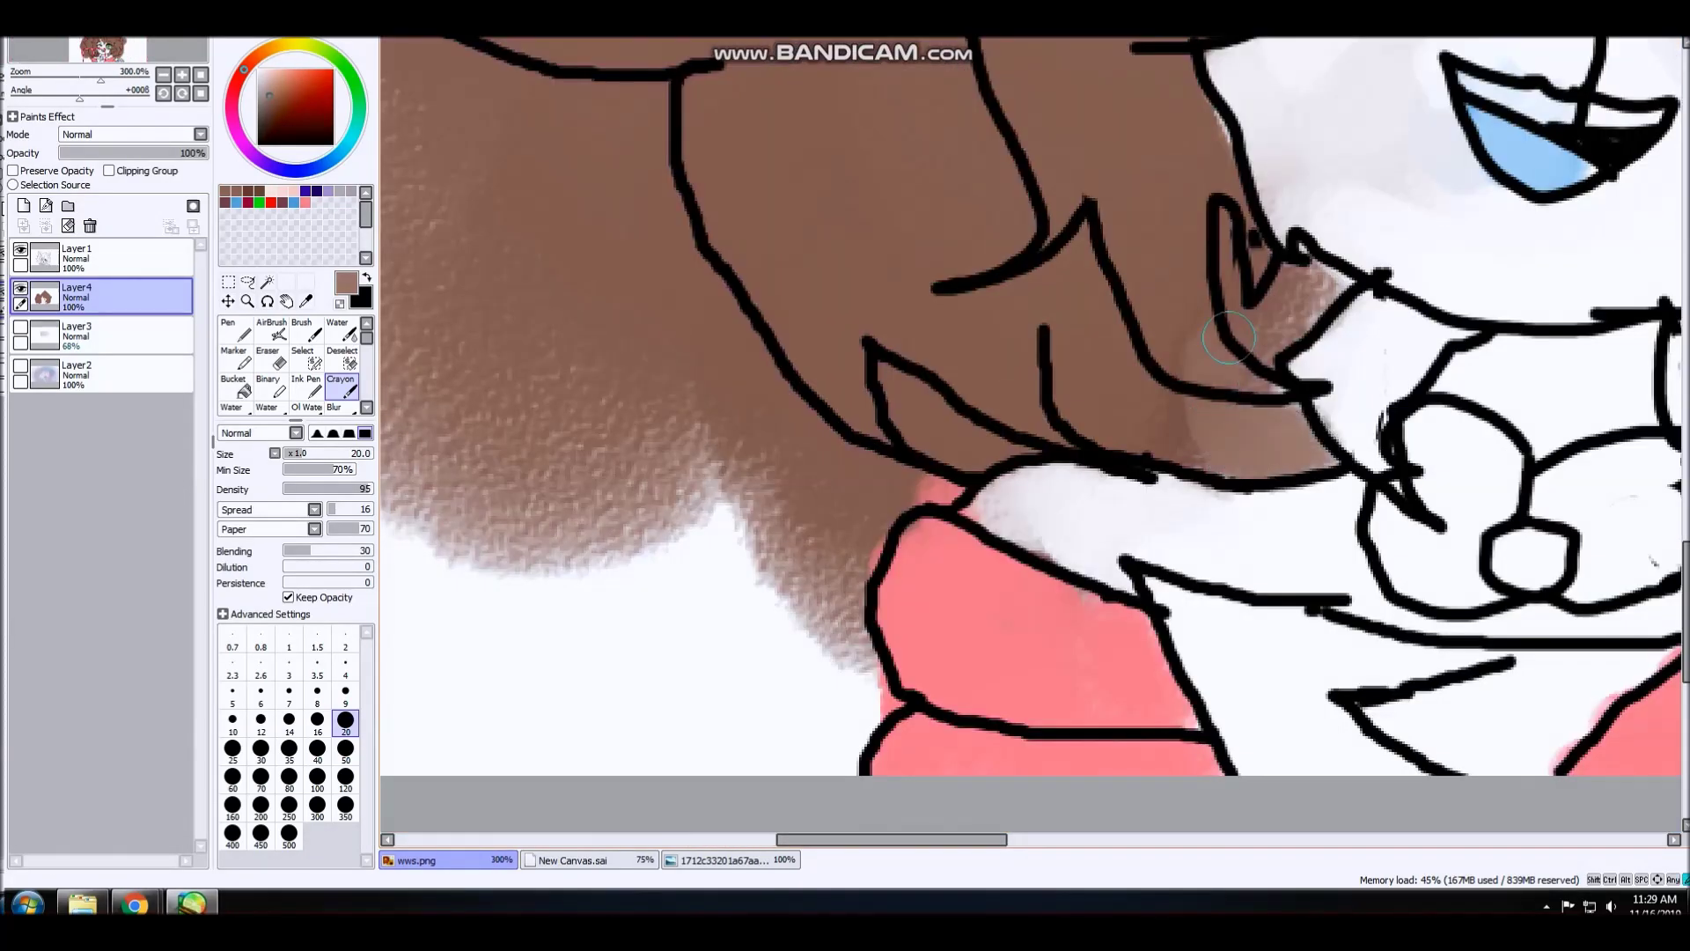
{"action": "scroll", "coordinate": [1206, 387], "scroll_direction": "down", "scroll_amount": 3}
{"action": "scroll", "coordinate": [1170, 369], "scroll_direction": "up", "scroll_amount": 3}
{"action": "scroll", "coordinate": [1165, 365], "scroll_direction": "down", "scroll_amount": 3}
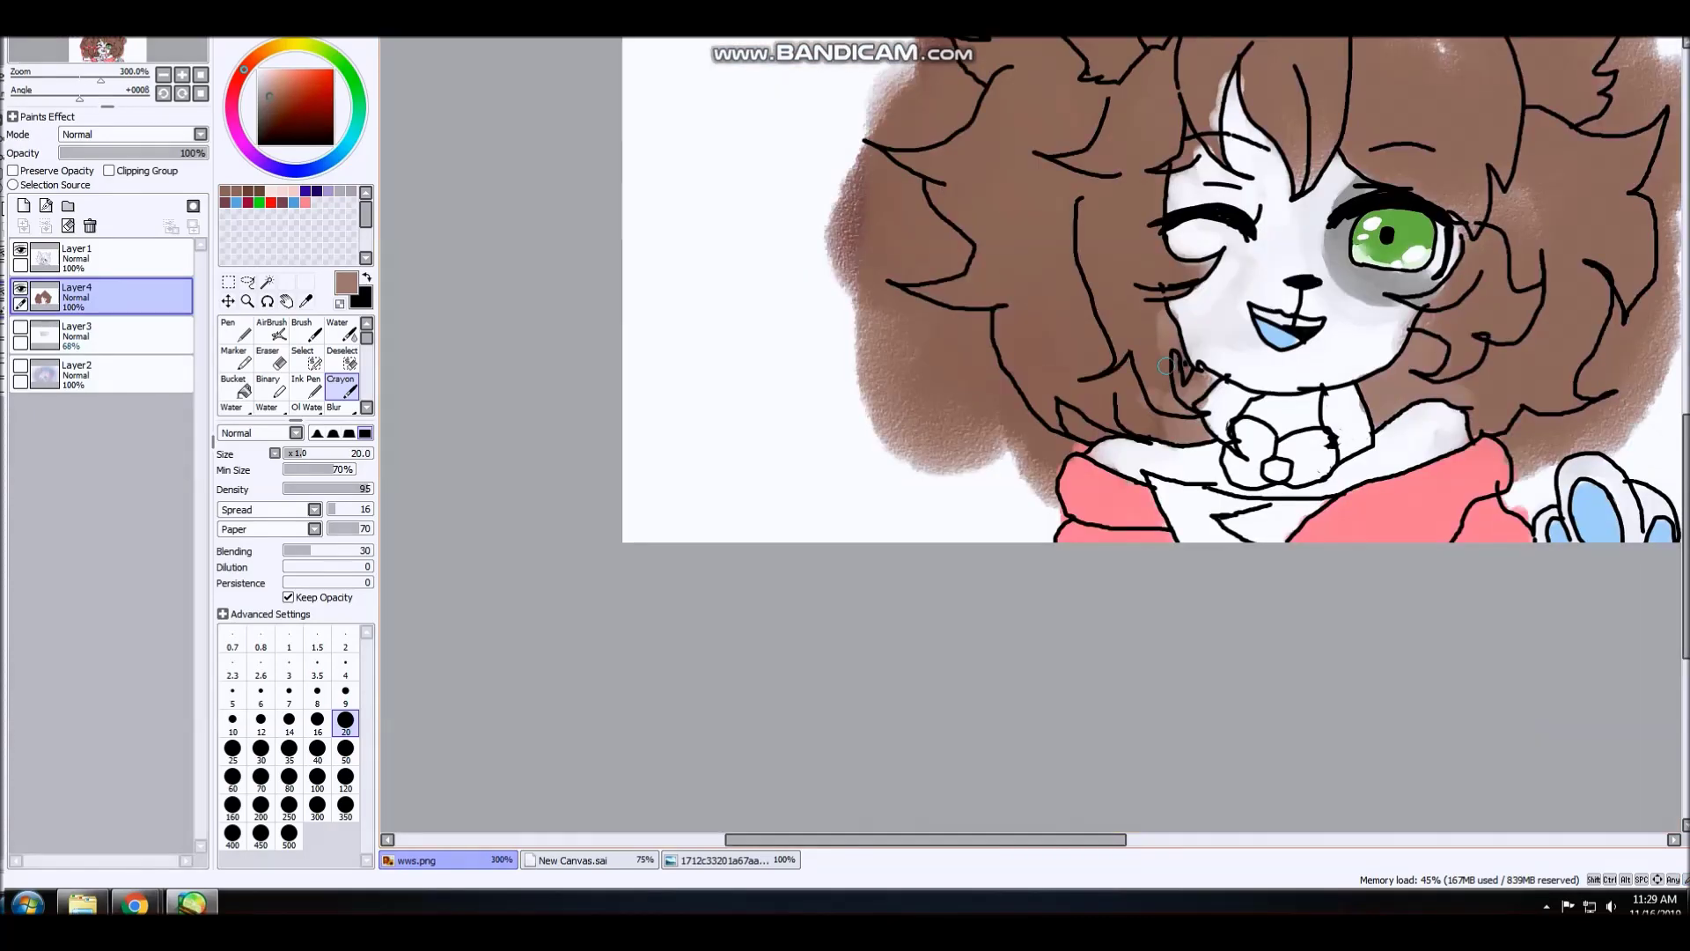
- Paint the two inner-ear patches of the closed-eye-side ear near-black with the Crayon at size 20, leaving a white gap between them
{"action": "scroll", "coordinate": [1165, 365], "scroll_direction": "down", "scroll_amount": 5}
{"action": "scroll", "coordinate": [1138, 93], "scroll_direction": "up", "scroll_amount": 3}
{"action": "scroll", "coordinate": [1138, 93], "scroll_direction": "down", "scroll_amount": 2}
{"action": "scroll", "coordinate": [1056, 264], "scroll_direction": "up", "scroll_amount": 4}
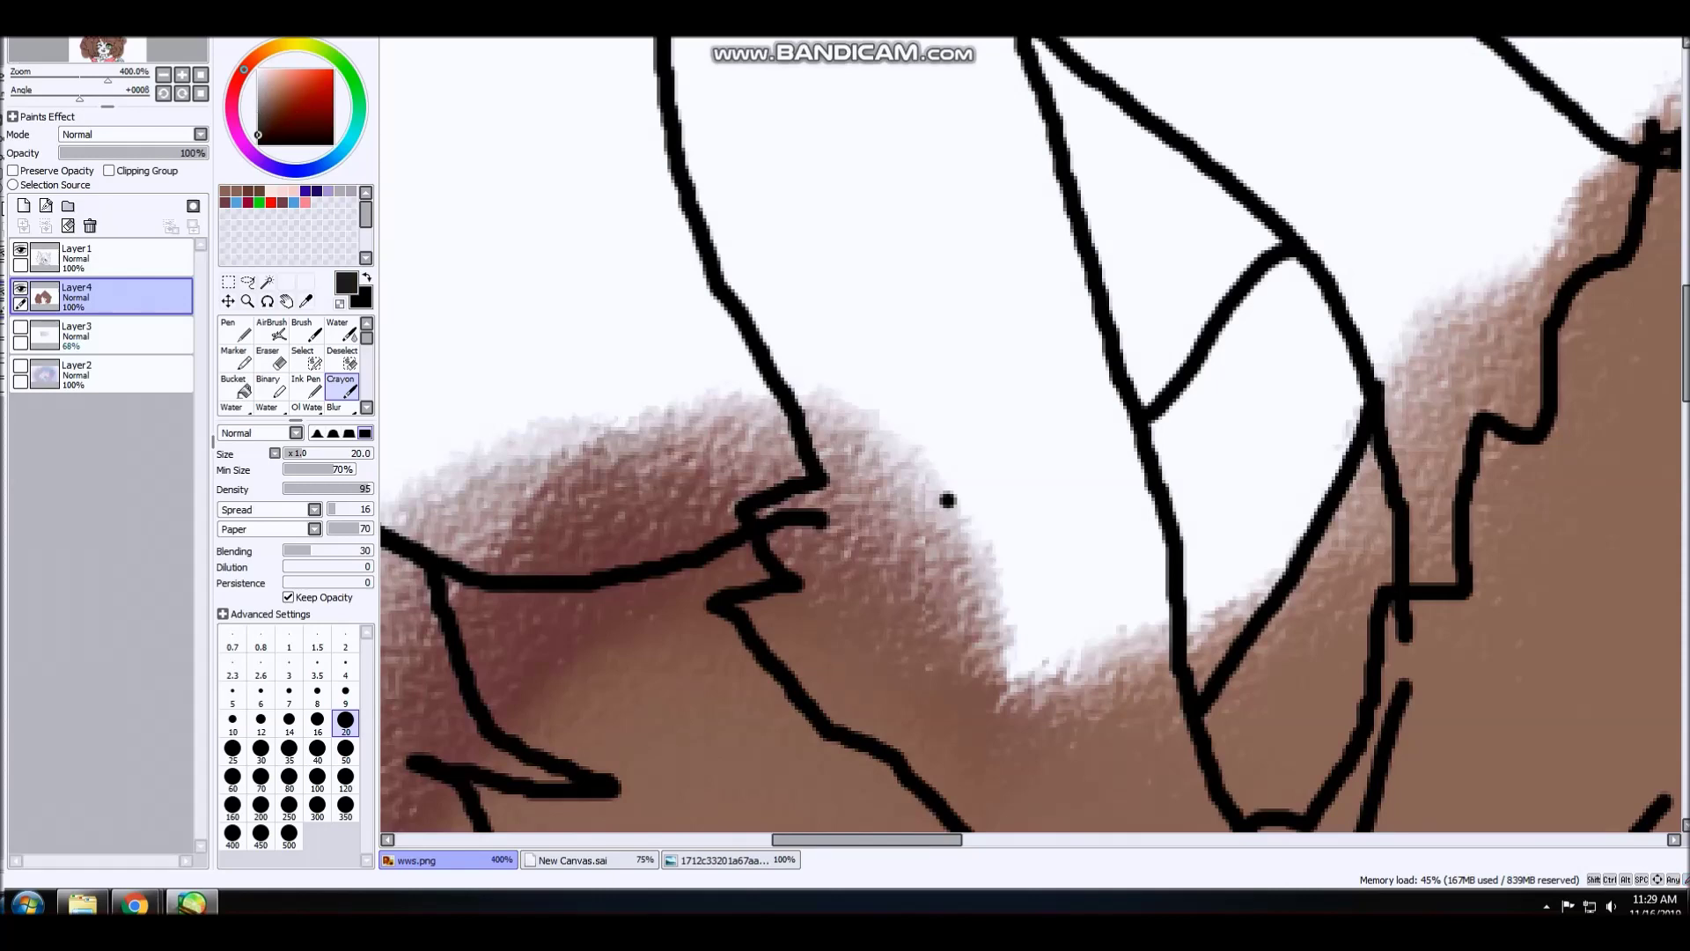
{"action": "left_click_drag", "start_coordinate": [1289, 344], "coordinate": [1250, 475]}
{"action": "left_click", "coordinate": [425, 78]}
{"action": "left_click", "coordinate": [387, 43]}
{"action": "left_click", "coordinate": [388, 43]}
{"action": "left_click", "coordinate": [388, 44]}
{"action": "scroll", "coordinate": [1219, 202], "scroll_direction": "up", "scroll_amount": 1}
{"action": "scroll", "coordinate": [1217, 222], "scroll_direction": "down", "scroll_amount": 1}
{"action": "mouse_move", "coordinate": [994, 101]}
{"action": "left_mouse_down"}
{"action": "mouse_move", "coordinate": [1150, 396]}
{"action": "mouse_move", "coordinate": [1215, 437]}
{"action": "mouse_move", "coordinate": [1209, 395]}
{"action": "left_mouse_up"}
{"action": "scroll", "coordinate": [1184, 304], "scroll_direction": "down", "scroll_amount": 2}
{"action": "scroll", "coordinate": [1289, 542], "scroll_direction": "up", "scroll_amount": 1}
{"action": "mouse_move", "coordinate": [1333, 535]}
{"action": "left_mouse_down"}
{"action": "mouse_move", "coordinate": [1215, 792]}
{"action": "mouse_move", "coordinate": [1259, 807]}
{"action": "mouse_move", "coordinate": [1309, 608]}
{"action": "mouse_move", "coordinate": [1265, 822]}
{"action": "left_mouse_up"}
- Paint the small inner-ear patch of the open-eye-side ear near-black
{"action": "scroll", "coordinate": [1160, 506], "scroll_direction": "down", "scroll_amount": 7}
{"action": "scroll", "coordinate": [1346, 467], "scroll_direction": "up", "scroll_amount": 3}
{"action": "scroll", "coordinate": [1326, 442], "scroll_direction": "up", "scroll_amount": 2}
{"action": "mouse_move", "coordinate": [1246, 431]}
{"action": "left_mouse_down"}
{"action": "mouse_move", "coordinate": [1171, 541]}
{"action": "mouse_move", "coordinate": [1214, 465]}
{"action": "left_mouse_up"}
{"action": "scroll", "coordinate": [1217, 623], "scroll_direction": "up", "scroll_amount": 2}
{"action": "left_click_drag", "start_coordinate": [1088, 509], "coordinate": [1021, 563]}
- Choose a light grey and fill the broad outer section of the closed-eye-side ear next to the top hair
{"action": "scroll", "coordinate": [1169, 508], "scroll_direction": "down", "scroll_amount": 5}
{"action": "scroll", "coordinate": [1184, 467], "scroll_direction": "down", "scroll_amount": 1}
{"action": "scroll", "coordinate": [1158, 454], "scroll_direction": "up", "scroll_amount": 1}
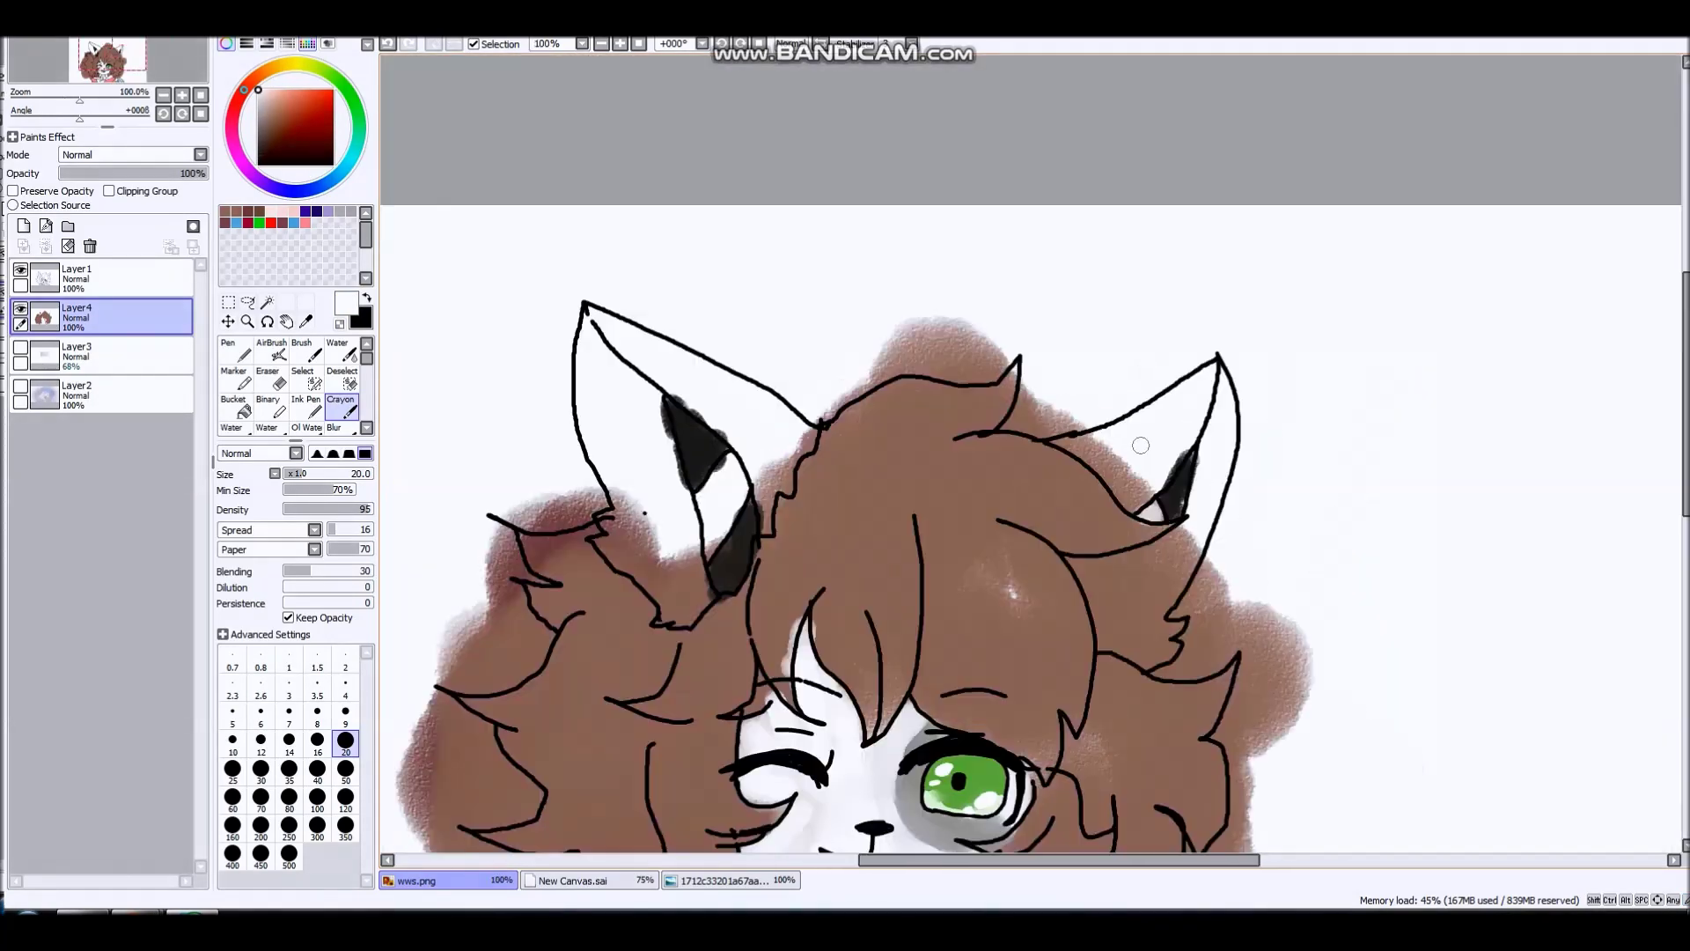
{"action": "left_click", "coordinate": [258, 98]}
{"action": "scroll", "coordinate": [602, 348], "scroll_direction": "up", "scroll_amount": 2}
{"action": "left_click_drag", "start_coordinate": [572, 286], "coordinate": [775, 405]}
{"action": "left_click_drag", "start_coordinate": [812, 480], "coordinate": [802, 454]}
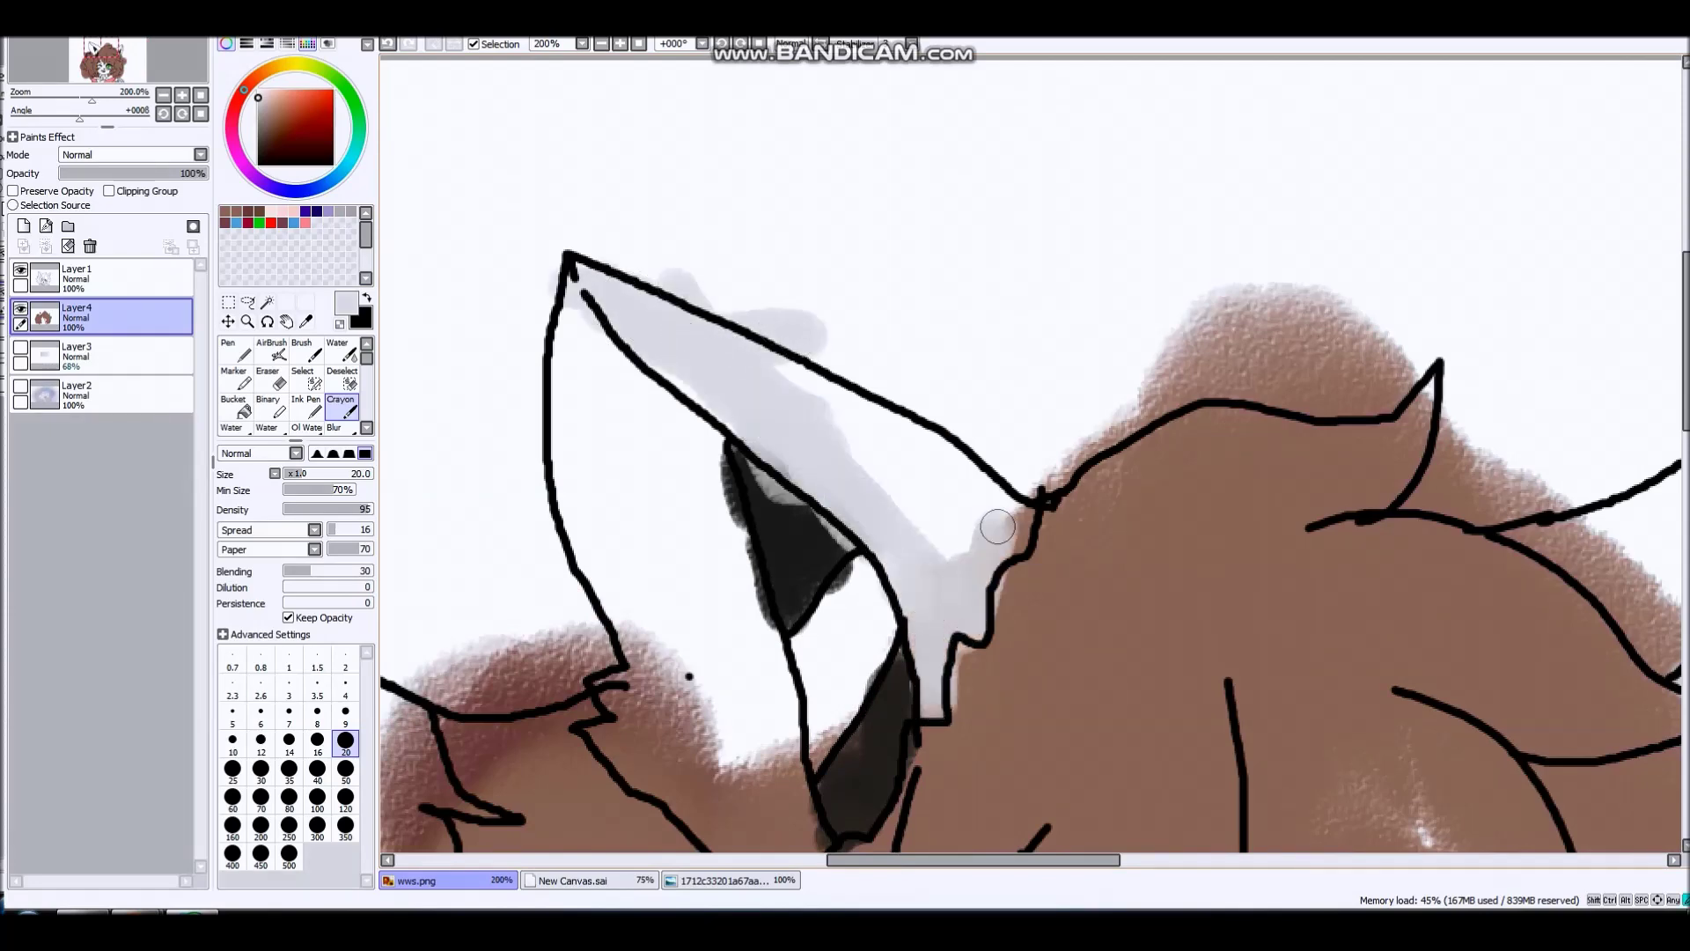
{"action": "left_click_drag", "start_coordinate": [997, 526], "coordinate": [878, 439]}
{"action": "scroll", "coordinate": [898, 465], "scroll_direction": "down", "scroll_amount": 3}
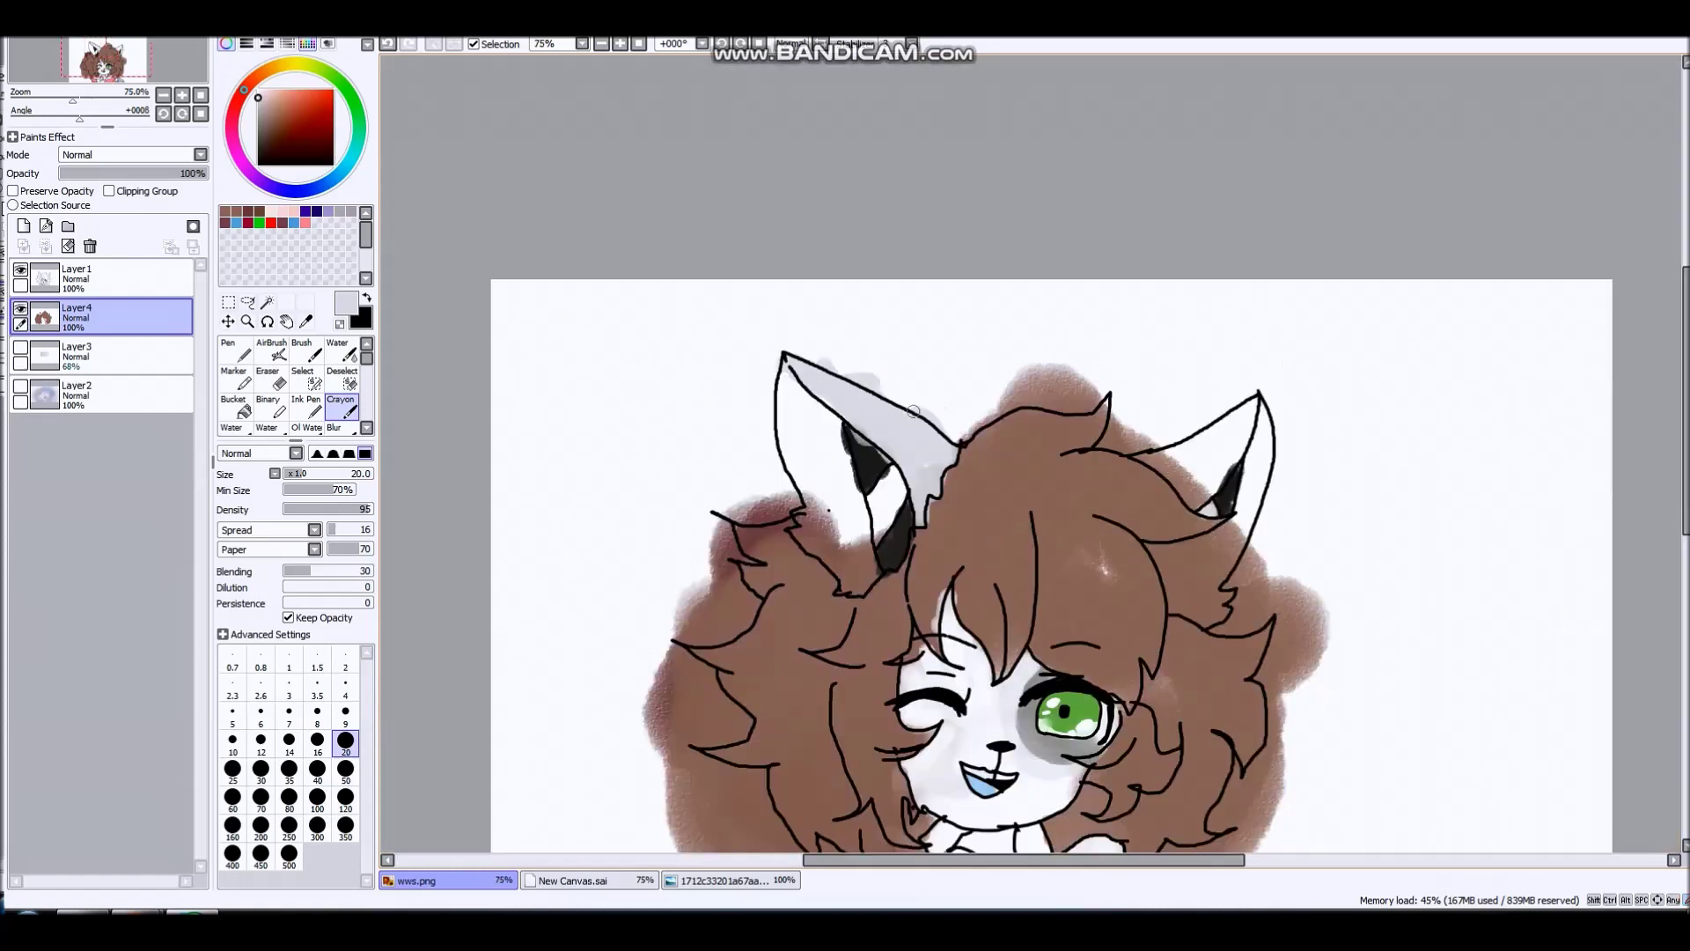
- Fill the open-eye-side ear with light grey and touch up the hair lock beside it with sampled brown
{"action": "scroll", "coordinate": [475, 570], "scroll_direction": "up", "scroll_amount": 3}
{"action": "scroll", "coordinate": [1128, 520], "scroll_direction": "up", "scroll_amount": 2}
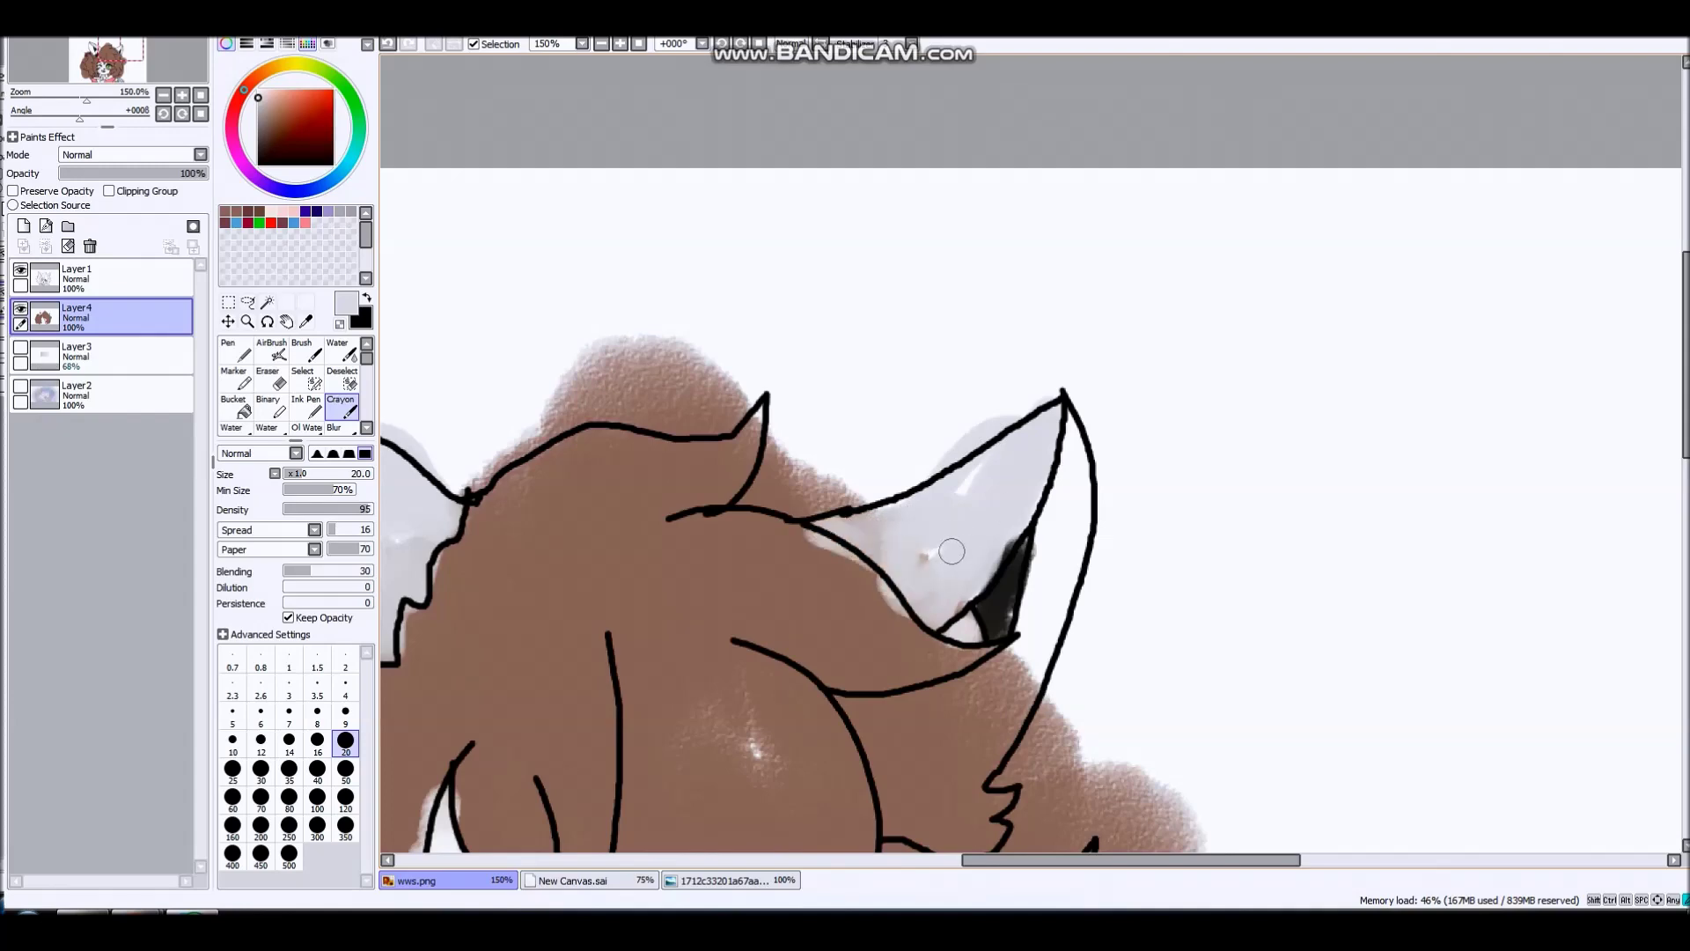
{"action": "scroll", "coordinate": [1067, 417], "scroll_direction": "down", "scroll_amount": 3}
{"action": "scroll", "coordinate": [989, 482], "scroll_direction": "up", "scroll_amount": 6}
{"action": "right_click", "coordinate": [982, 352]}
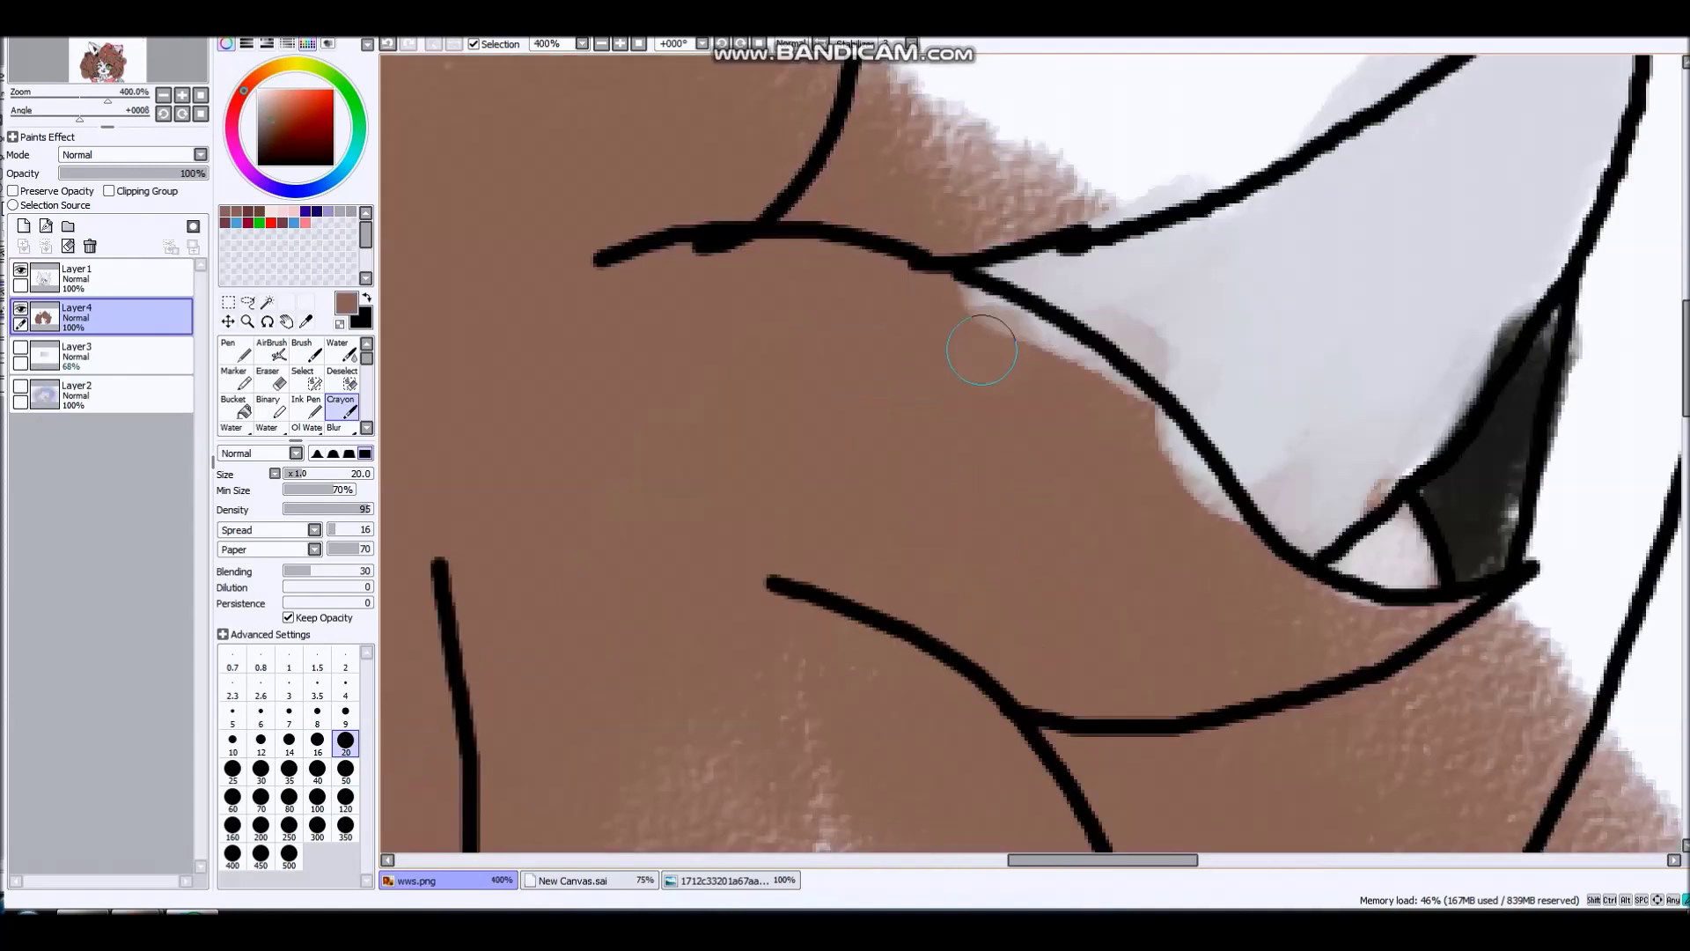
{"action": "right_click", "coordinate": [1339, 310]}
{"action": "scroll", "coordinate": [1263, 367], "scroll_direction": "down", "scroll_amount": 5}
{"action": "scroll", "coordinate": [1374, 326], "scroll_direction": "up", "scroll_amount": 3}
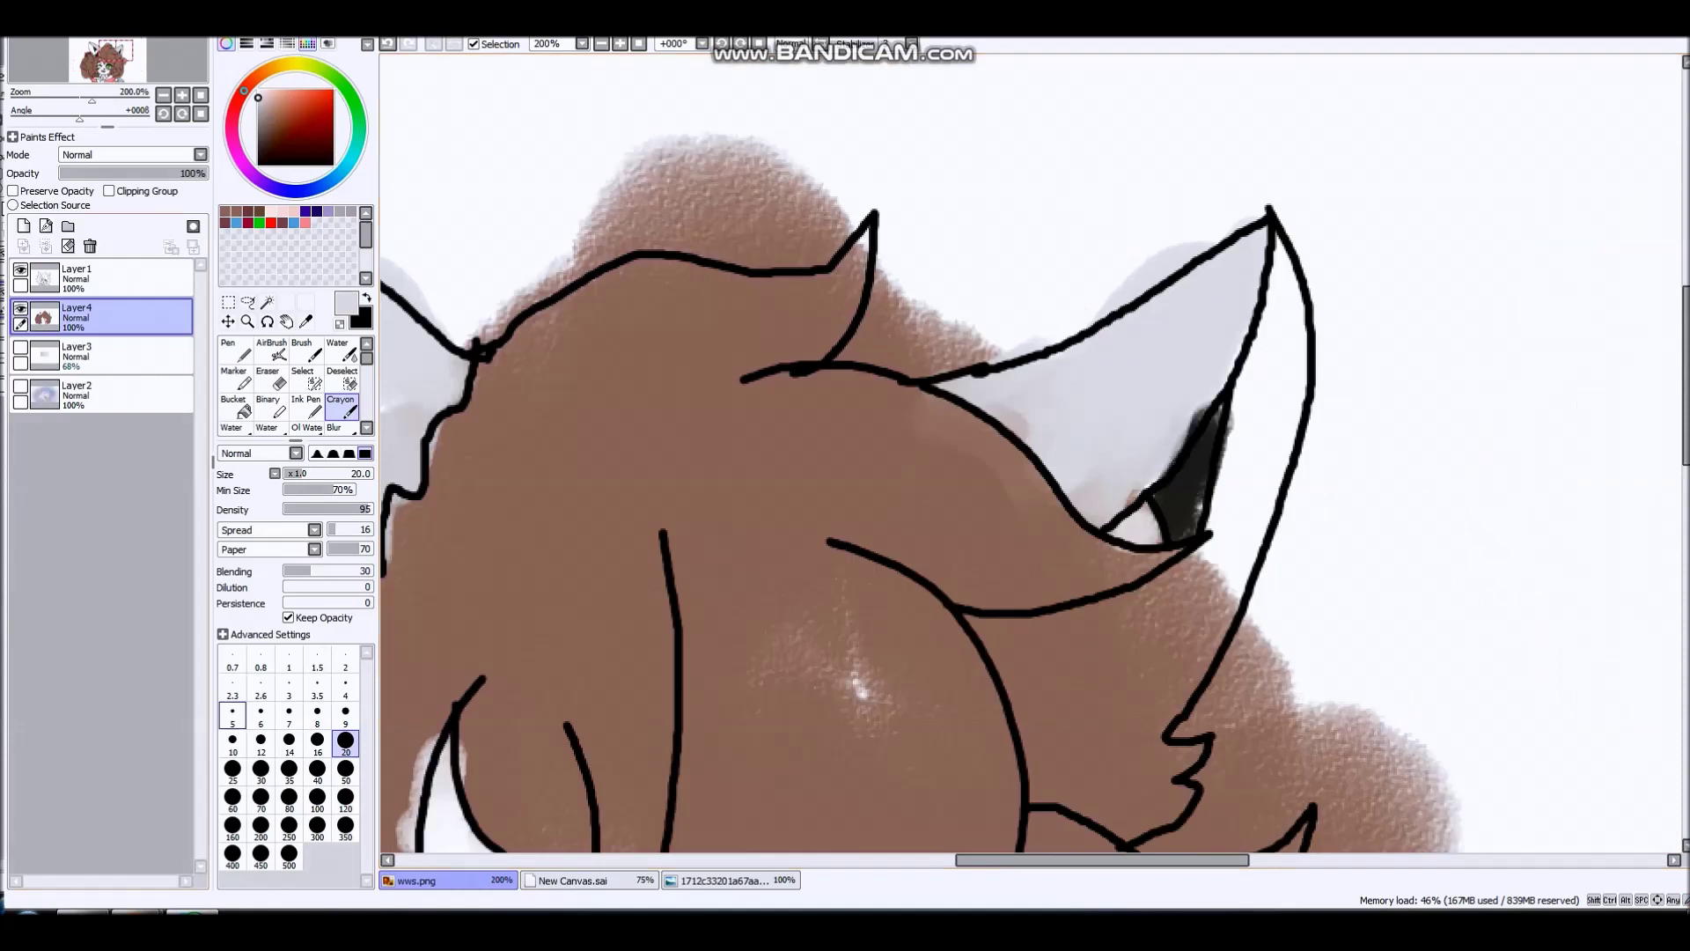
{"action": "mouse_move", "coordinate": [1272, 506]}
{"action": "left_mouse_down"}
{"action": "mouse_move", "coordinate": [1312, 255]}
{"action": "mouse_move", "coordinate": [1301, 431]}
{"action": "mouse_move", "coordinate": [1123, 783]}
{"action": "mouse_move", "coordinate": [1139, 664]}
{"action": "mouse_move", "coordinate": [1049, 713]}
{"action": "mouse_move", "coordinate": [1094, 774]}
{"action": "mouse_move", "coordinate": [916, 645]}
{"action": "mouse_move", "coordinate": [942, 616]}
{"action": "left_mouse_up"}
{"action": "scroll", "coordinate": [1123, 438], "scroll_direction": "down", "scroll_amount": 3}
{"action": "scroll", "coordinate": [750, 536], "scroll_direction": "up", "scroll_amount": 3}
- Fill the remaining section of the closed-eye-side ear with light grey using the brush at size 50
{"action": "mouse_move", "coordinate": [728, 393]}
{"action": "left_mouse_down"}
{"action": "mouse_move", "coordinate": [771, 429]}
{"action": "mouse_move", "coordinate": [749, 467]}
{"action": "mouse_move", "coordinate": [649, 166]}
{"action": "mouse_move", "coordinate": [597, 104]}
{"action": "mouse_move", "coordinate": [632, 407]}
{"action": "mouse_move", "coordinate": [749, 610]}
{"action": "mouse_move", "coordinate": [793, 626]}
{"action": "mouse_move", "coordinate": [690, 170]}
{"action": "left_mouse_up"}
{"action": "scroll", "coordinate": [752, 414], "scroll_direction": "down", "scroll_amount": 2}
{"action": "scroll", "coordinate": [753, 414], "scroll_direction": "up", "scroll_amount": 2}
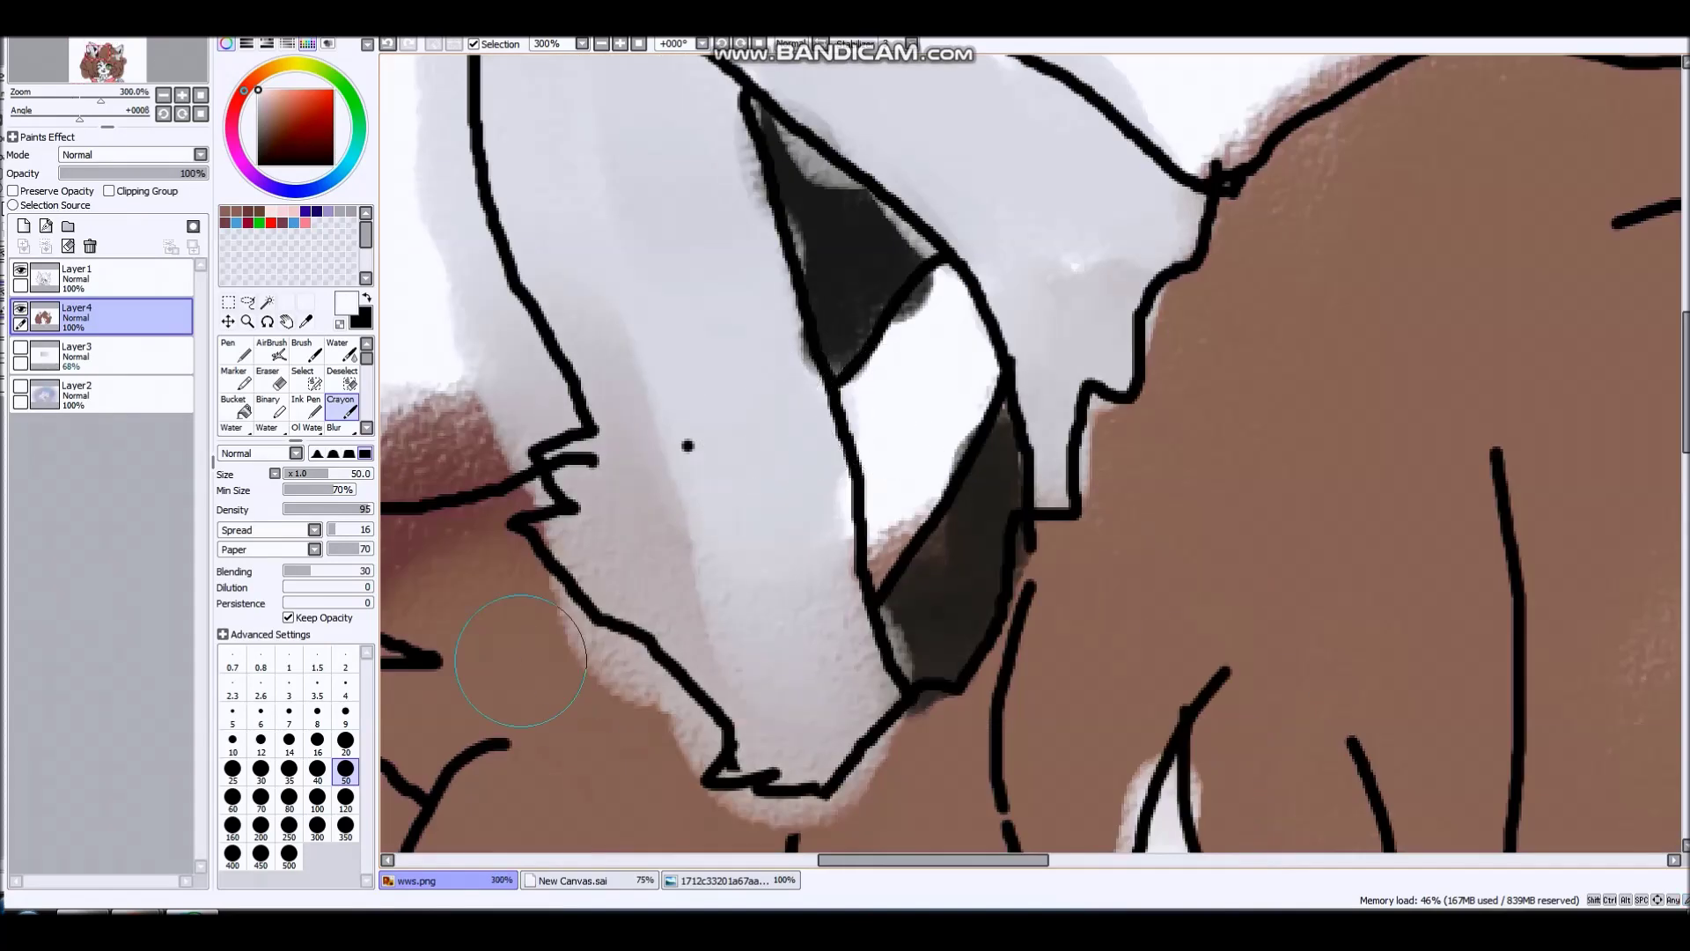
- Whiten the gap inside the closed-eye-side ear and refill the lower inner patch with the sampled near-black at size 20
{"action": "scroll", "coordinate": [861, 464], "scroll_direction": "up", "scroll_amount": 2}
{"action": "mouse_move", "coordinate": [939, 430]}
{"action": "left_mouse_down"}
{"action": "mouse_move", "coordinate": [890, 638]}
{"action": "mouse_move", "coordinate": [1002, 356]}
{"action": "mouse_move", "coordinate": [1051, 414]}
{"action": "mouse_move", "coordinate": [1019, 444]}
{"action": "left_mouse_up"}
{"action": "right_click", "coordinate": [1097, 603]}
{"action": "left_click_drag", "start_coordinate": [1111, 571], "coordinate": [1142, 393]}
{"action": "scroll", "coordinate": [1174, 490], "scroll_direction": "down", "scroll_amount": 2}
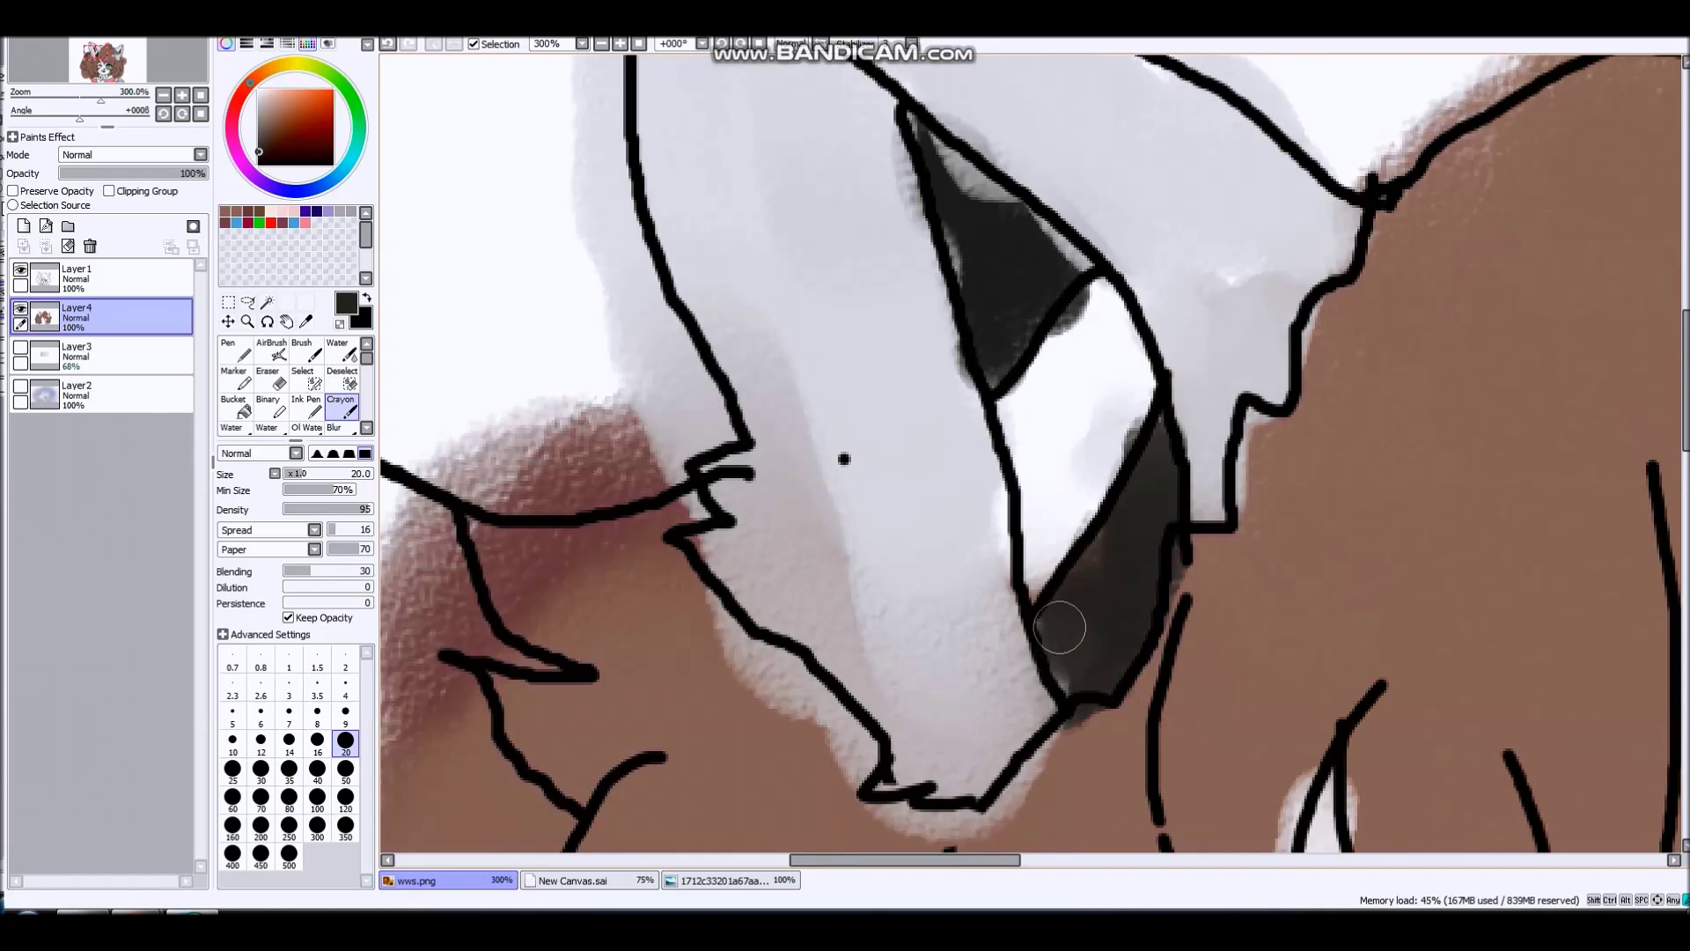
- Fill out the upper inner patch of that ear in near-black and clean the gap's edges with sampled white
{"action": "scroll", "coordinate": [995, 244], "scroll_direction": "up", "scroll_amount": 2}
{"action": "mouse_move", "coordinate": [988, 246]}
{"action": "left_mouse_down"}
{"action": "mouse_move", "coordinate": [945, 236]}
{"action": "mouse_move", "coordinate": [954, 172]}
{"action": "mouse_move", "coordinate": [908, 64]}
{"action": "mouse_move", "coordinate": [1038, 213]}
{"action": "mouse_move", "coordinate": [1180, 324]}
{"action": "mouse_move", "coordinate": [1128, 412]}
{"action": "mouse_move", "coordinate": [1213, 561]}
{"action": "left_mouse_up"}
{"action": "scroll", "coordinate": [1125, 328], "scroll_direction": "down", "scroll_amount": 2}
{"action": "right_click", "coordinate": [1145, 395]}
{"action": "scroll", "coordinate": [1140, 380], "scroll_direction": "up", "scroll_amount": 2}
- Paint the whole outer area of the closed-eye-side ear near-black at size 50, keeping the inner gap white
{"action": "scroll", "coordinate": [1212, 561], "scroll_direction": "down", "scroll_amount": 8}
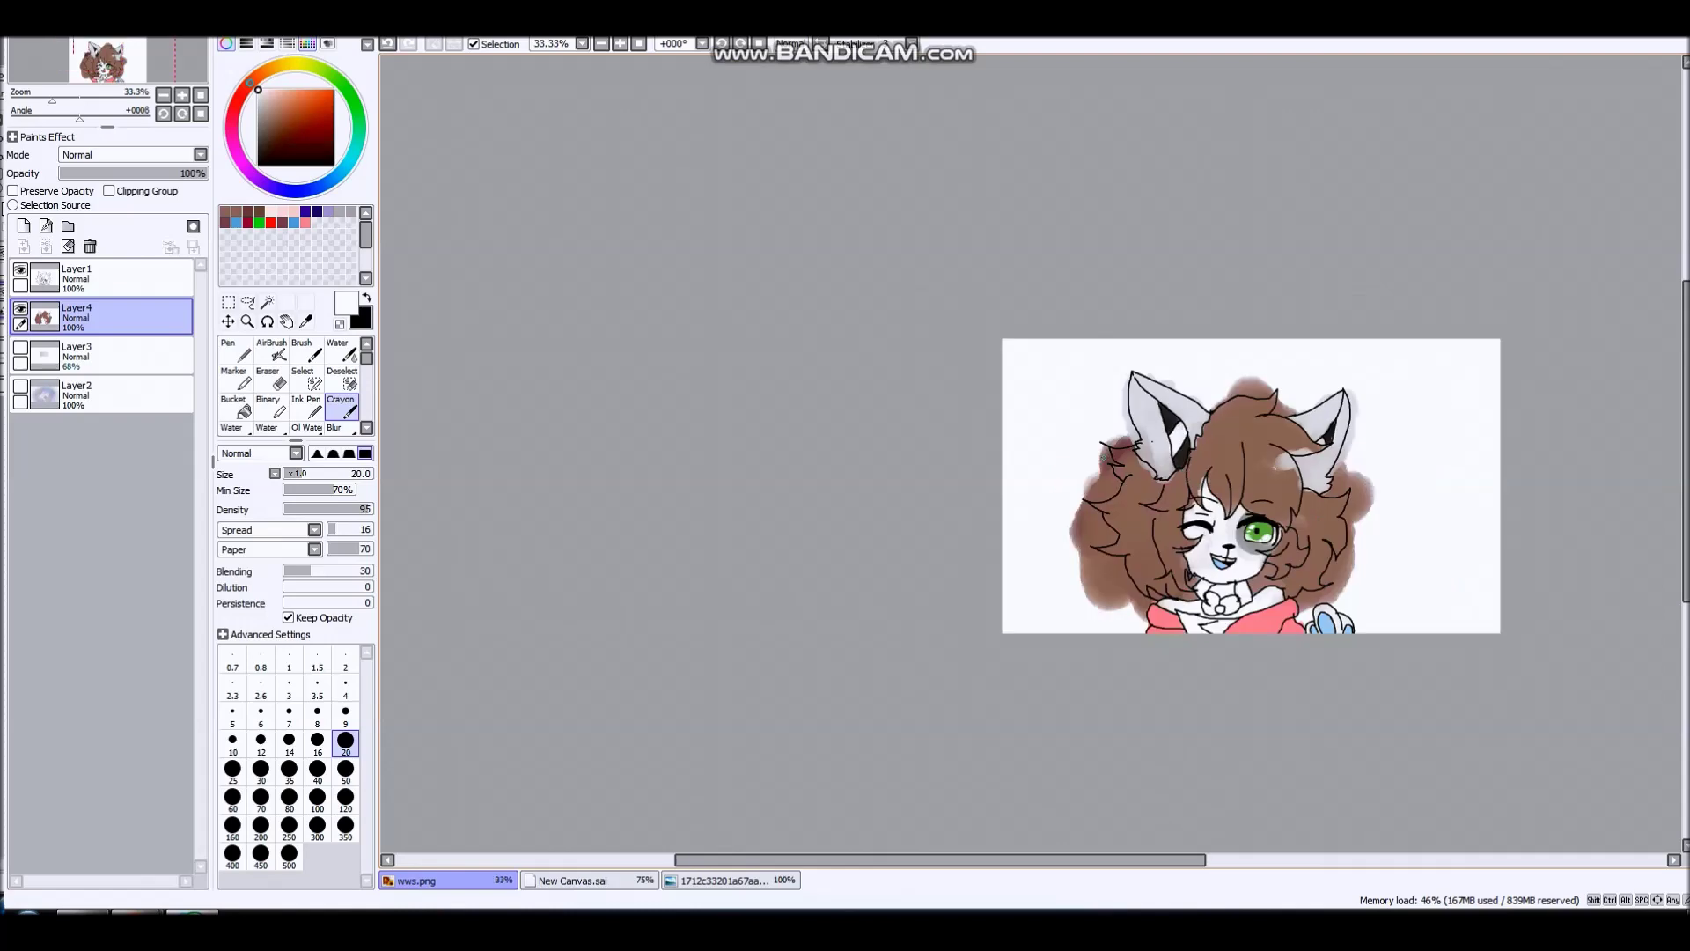
{"action": "scroll", "coordinate": [1106, 455], "scroll_direction": "up", "scroll_amount": 3}
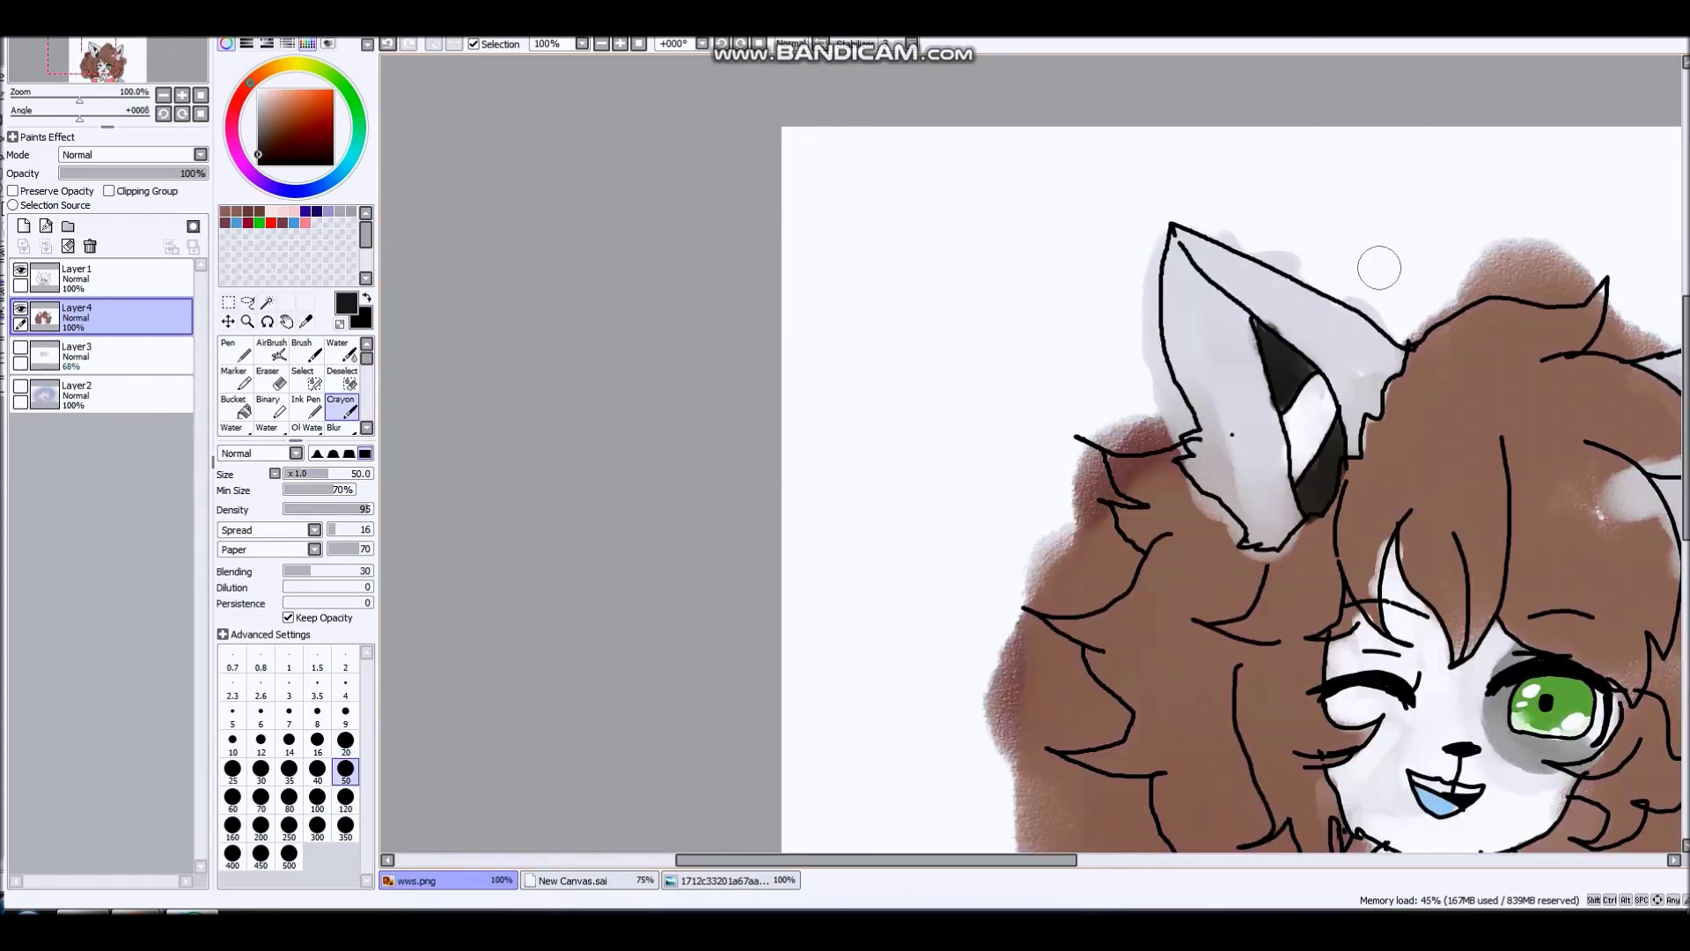
{"action": "scroll", "coordinate": [1296, 295], "scroll_direction": "up", "scroll_amount": 1}
{"action": "mouse_move", "coordinate": [1083, 194]}
{"action": "left_mouse_down"}
{"action": "mouse_move", "coordinate": [1068, 238]}
{"action": "mouse_move", "coordinate": [1082, 493]}
{"action": "mouse_move", "coordinate": [1173, 431]}
{"action": "mouse_move", "coordinate": [1162, 606]}
{"action": "mouse_move", "coordinate": [1218, 540]}
{"action": "mouse_move", "coordinate": [1244, 730]}
{"action": "mouse_move", "coordinate": [1122, 424]}
{"action": "mouse_move", "coordinate": [1091, 176]}
{"action": "mouse_move", "coordinate": [1373, 387]}
{"action": "mouse_move", "coordinate": [1443, 564]}
{"action": "mouse_move", "coordinate": [1477, 429]}
{"action": "left_mouse_up"}
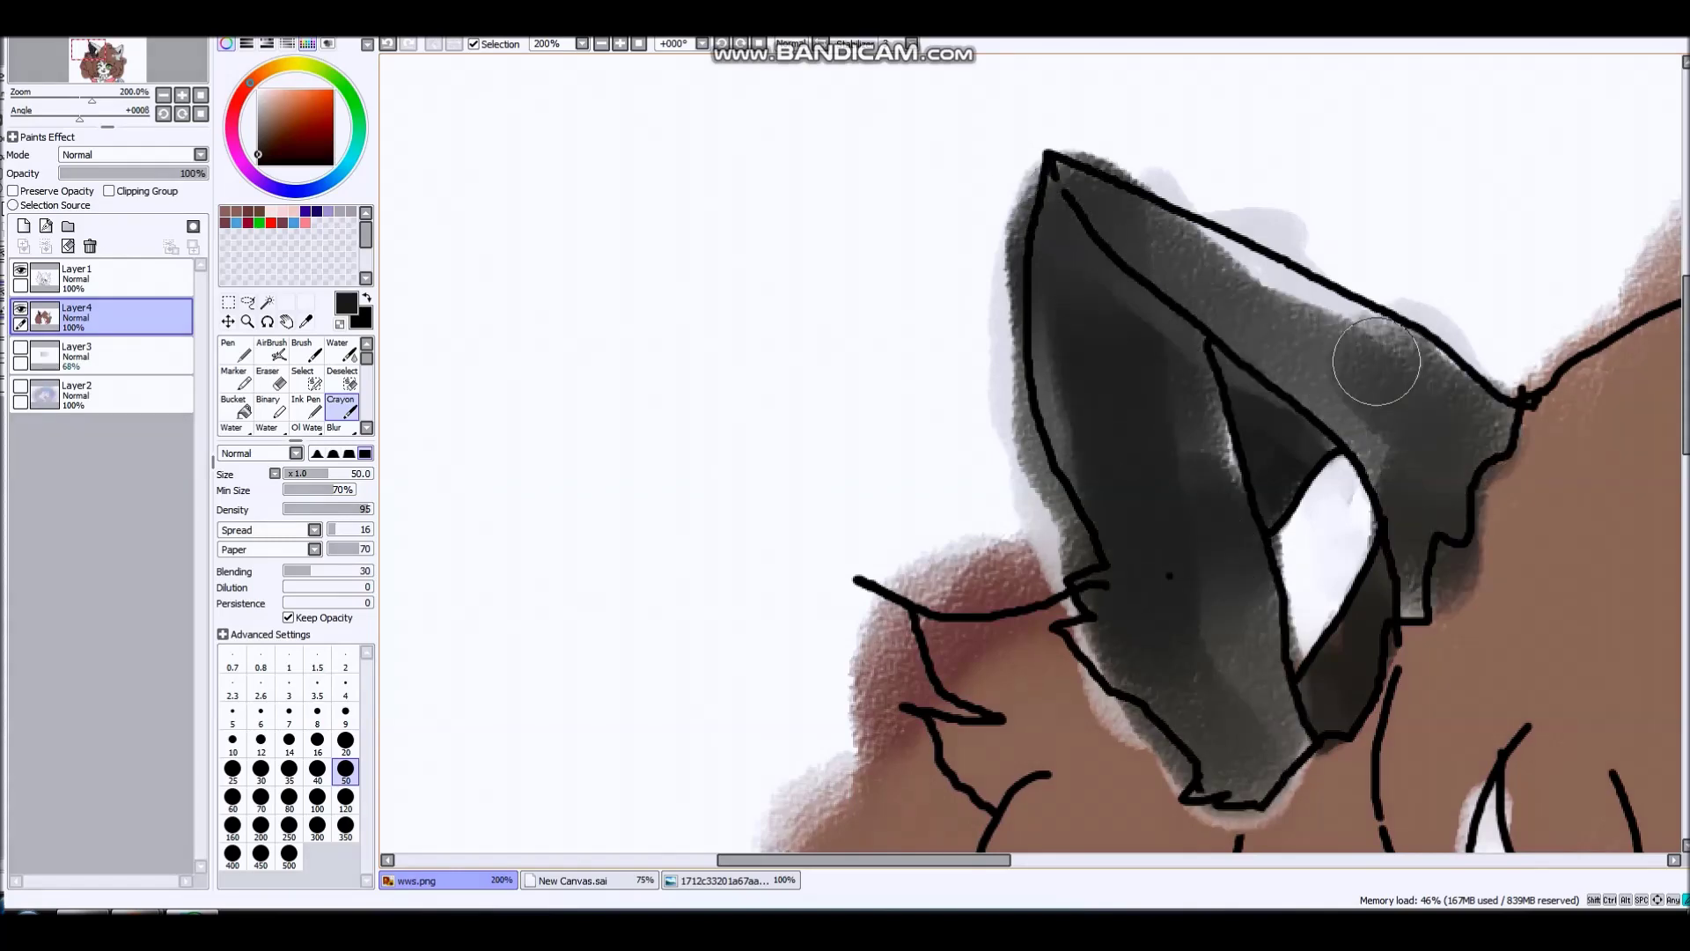
- Paint the open-eye-side ear near-black at size 50, leaving the small inner tuft white
{"action": "scroll", "coordinate": [1477, 428], "scroll_direction": "down", "scroll_amount": 2}
{"action": "scroll", "coordinate": [1449, 299], "scroll_direction": "up", "scroll_amount": 2}
{"action": "mouse_move", "coordinate": [1317, 208]}
{"action": "left_mouse_down"}
{"action": "mouse_move", "coordinate": [1227, 292]}
{"action": "mouse_move", "coordinate": [1309, 233]}
{"action": "mouse_move", "coordinate": [1219, 346]}
{"action": "mouse_move", "coordinate": [1271, 317]}
{"action": "mouse_move", "coordinate": [1243, 352]}
{"action": "mouse_move", "coordinate": [1197, 376]}
{"action": "mouse_move", "coordinate": [1160, 302]}
{"action": "mouse_move", "coordinate": [1368, 254]}
{"action": "mouse_move", "coordinate": [1361, 362]}
{"action": "mouse_move", "coordinate": [1344, 343]}
{"action": "mouse_move", "coordinate": [1318, 493]}
{"action": "mouse_move", "coordinate": [1269, 559]}
{"action": "mouse_move", "coordinate": [1273, 603]}
{"action": "mouse_move", "coordinate": [1229, 606]}
{"action": "mouse_move", "coordinate": [1185, 516]}
{"action": "mouse_move", "coordinate": [1148, 493]}
{"action": "mouse_move", "coordinate": [1290, 484]}
{"action": "mouse_move", "coordinate": [1242, 480]}
{"action": "mouse_move", "coordinate": [1244, 538]}
{"action": "mouse_move", "coordinate": [1178, 606]}
{"action": "left_mouse_up"}
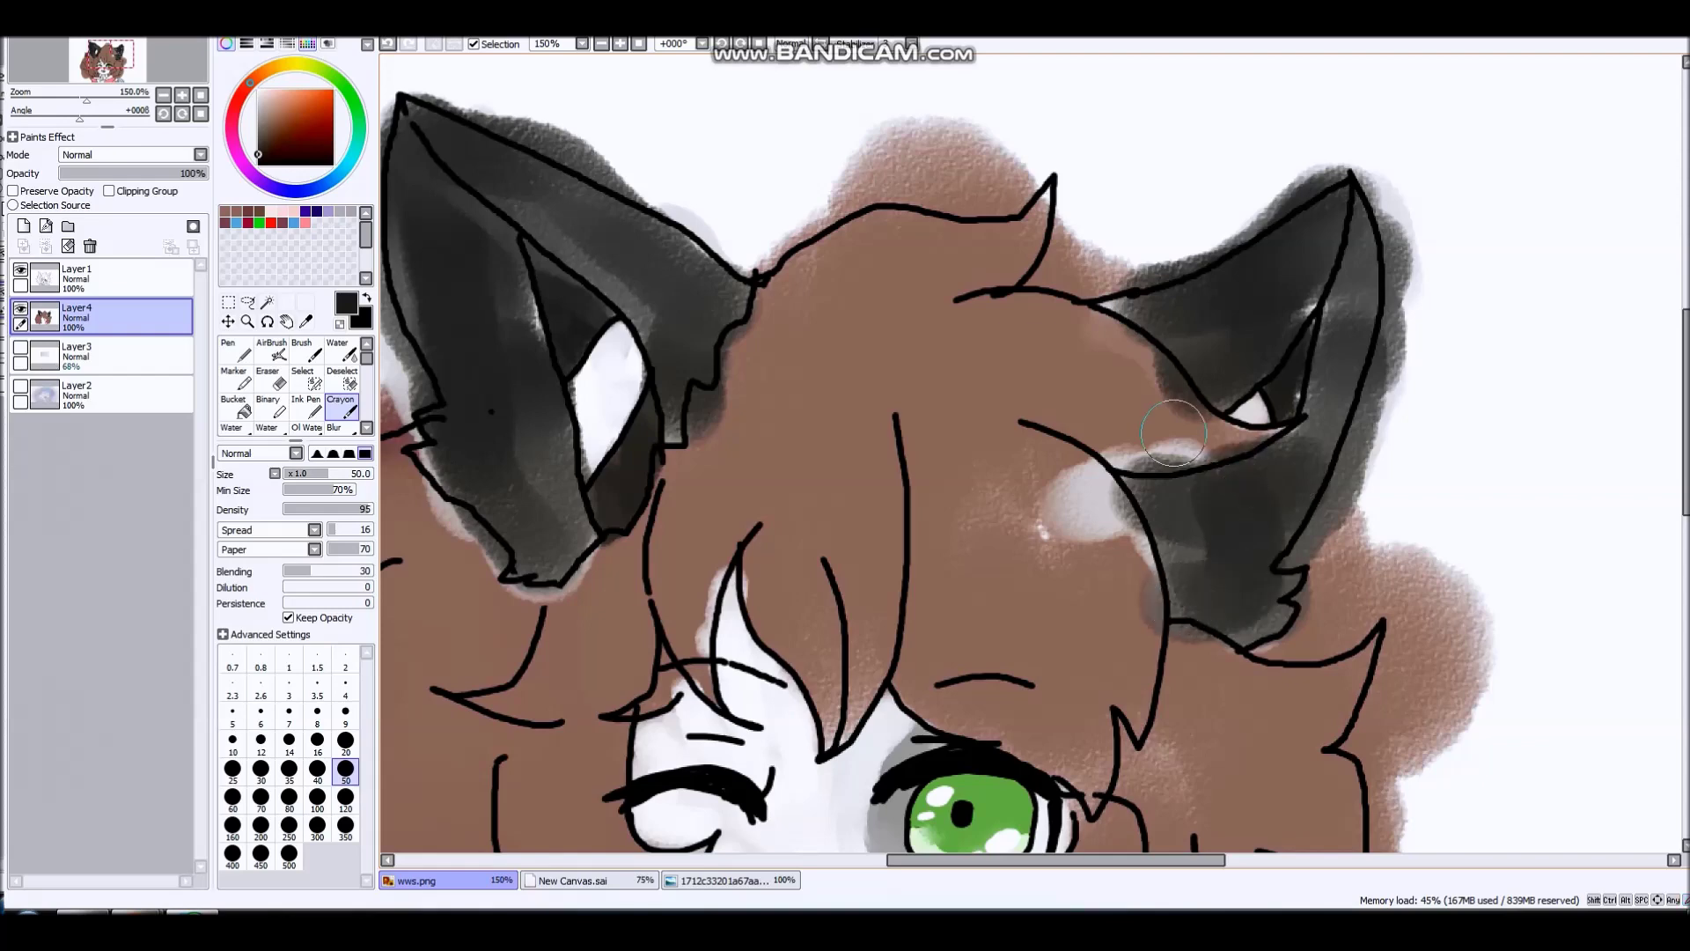
- Sample the hair brown and repaint the lock and forehead hair beside the open-eye-side ear at size 20
{"action": "right_click", "coordinate": [1160, 424]}
{"action": "scroll", "coordinate": [1133, 437], "scroll_direction": "up", "scroll_amount": 3}
{"action": "mouse_move", "coordinate": [1147, 426]}
{"action": "left_mouse_down"}
{"action": "mouse_move", "coordinate": [1181, 289]}
{"action": "mouse_move", "coordinate": [1238, 372]}
{"action": "left_mouse_up"}
{"action": "mouse_move", "coordinate": [1084, 460]}
{"action": "left_mouse_down"}
{"action": "mouse_move", "coordinate": [1055, 505]}
{"action": "mouse_move", "coordinate": [1533, 438]}
{"action": "mouse_move", "coordinate": [1201, 513]}
{"action": "mouse_move", "coordinate": [927, 499]}
{"action": "mouse_move", "coordinate": [884, 595]}
{"action": "mouse_move", "coordinate": [882, 709]}
{"action": "mouse_move", "coordinate": [793, 619]}
{"action": "mouse_move", "coordinate": [1037, 708]}
{"action": "mouse_move", "coordinate": [950, 670]}
{"action": "mouse_move", "coordinate": [1001, 676]}
{"action": "mouse_move", "coordinate": [1049, 643]}
{"action": "mouse_move", "coordinate": [1131, 775]}
{"action": "left_mouse_up"}
{"action": "scroll", "coordinate": [935, 396], "scroll_direction": "down", "scroll_amount": 4}
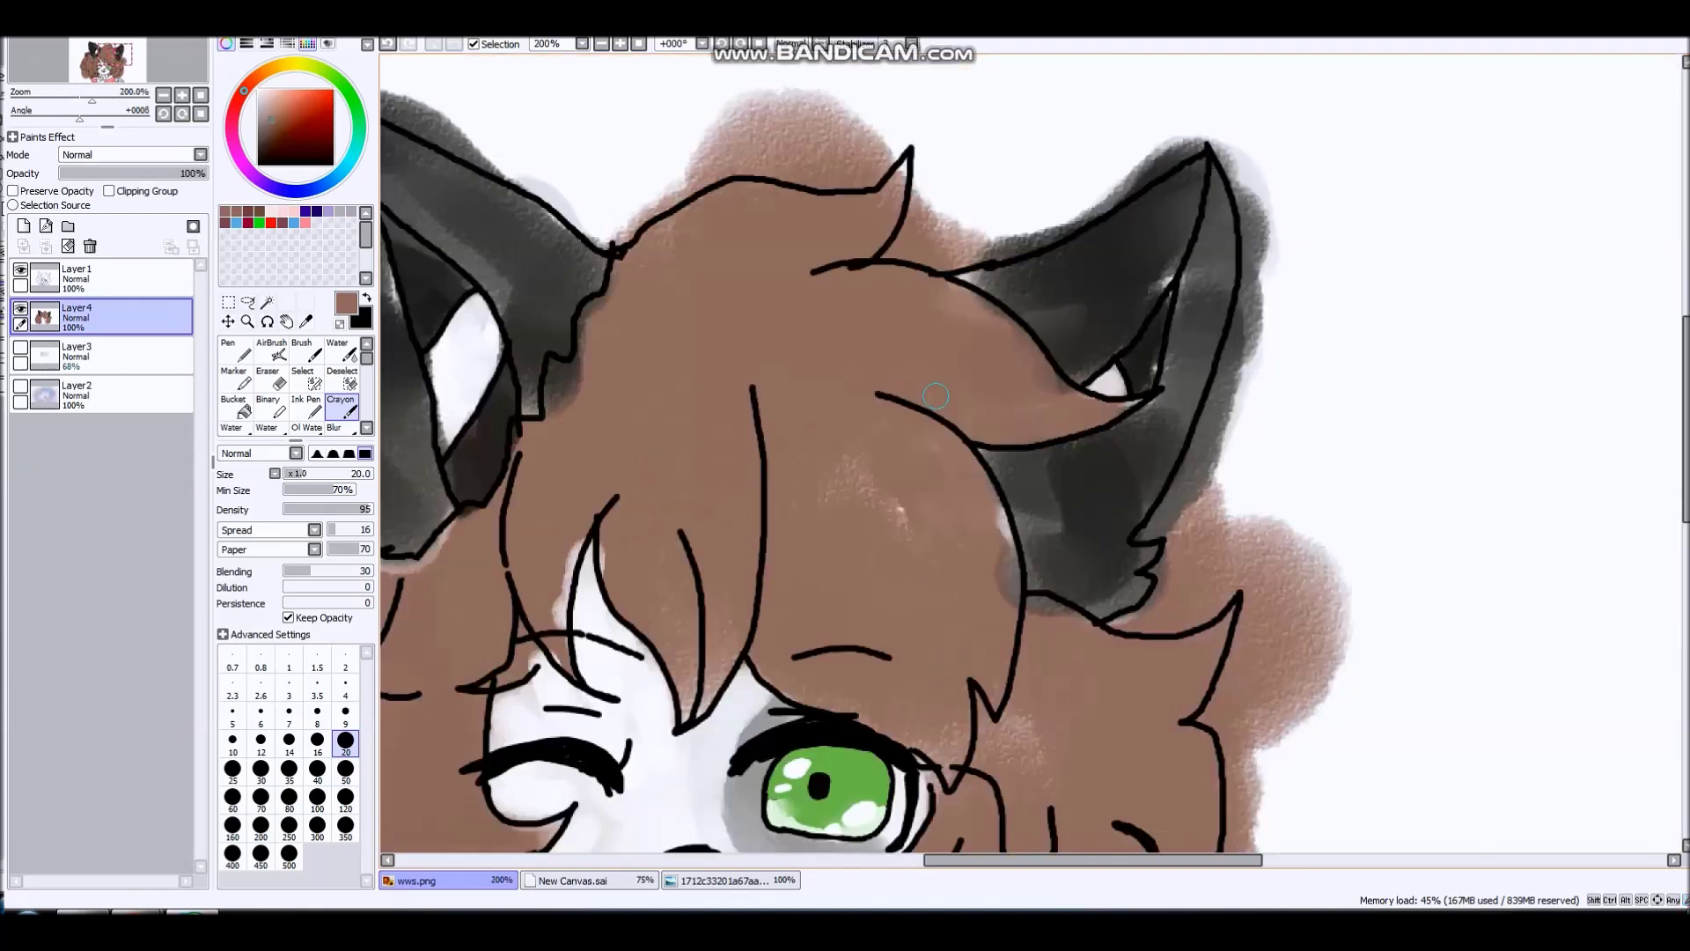
{"action": "scroll", "coordinate": [968, 590], "scroll_direction": "up", "scroll_amount": 3}
{"action": "scroll", "coordinate": [683, 200], "scroll_direction": "down", "scroll_amount": 3}
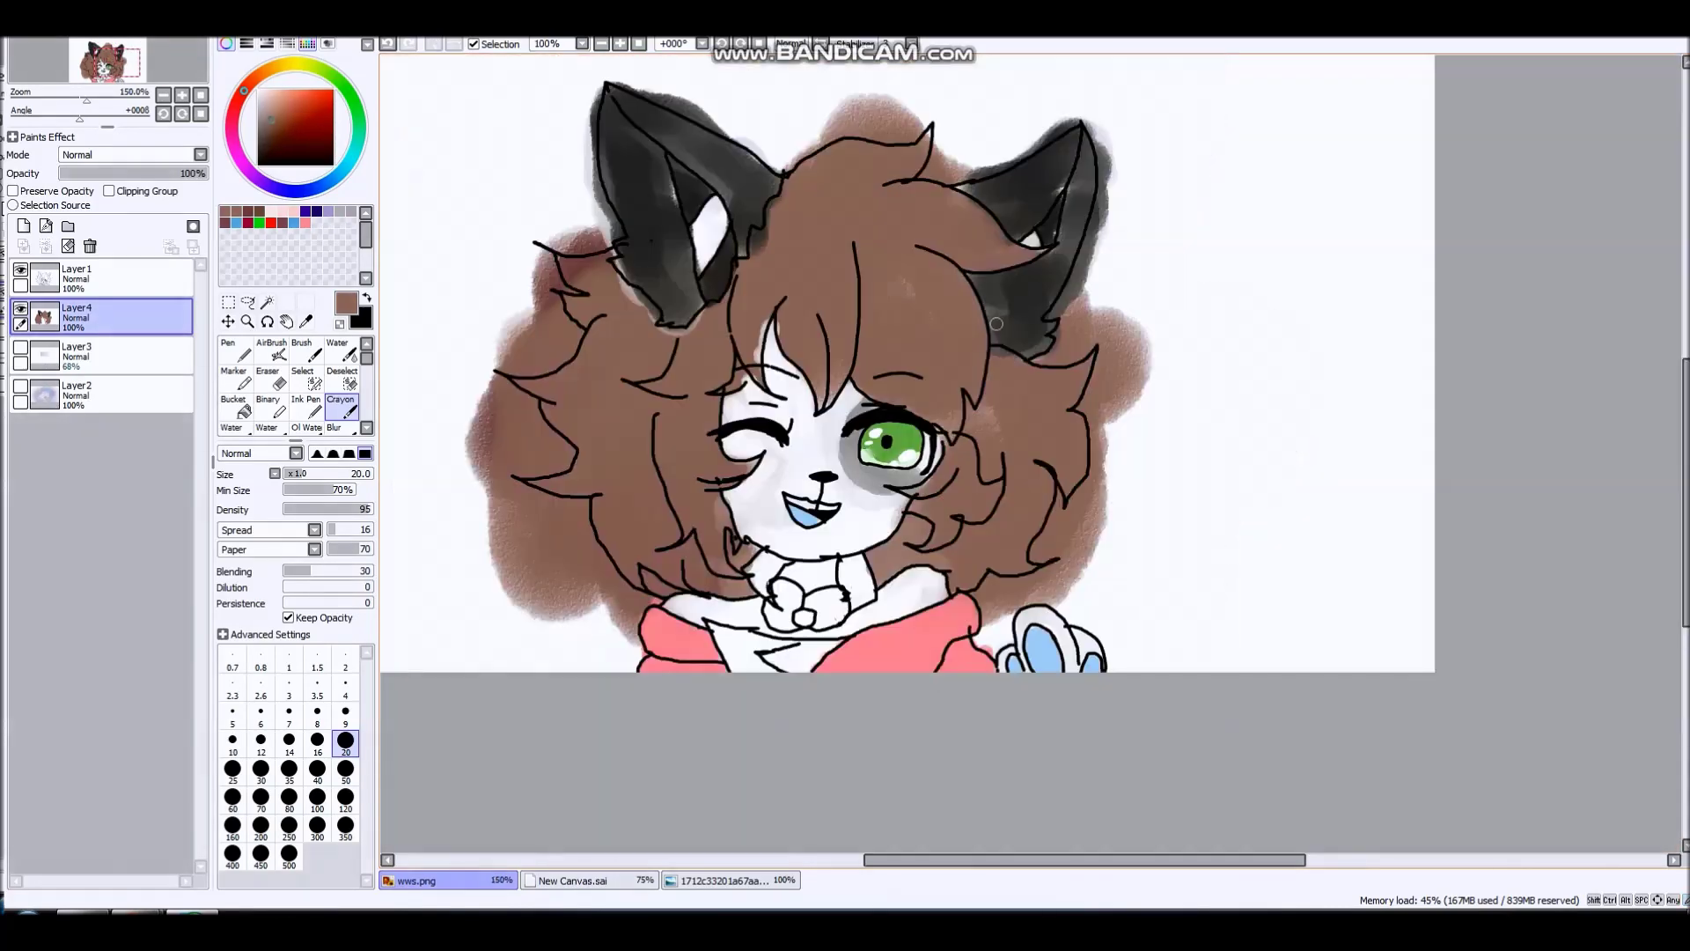
{"action": "scroll", "coordinate": [962, 356], "scroll_direction": "up", "scroll_amount": 3}
{"action": "scroll", "coordinate": [1169, 381], "scroll_direction": "down", "scroll_amount": 3}
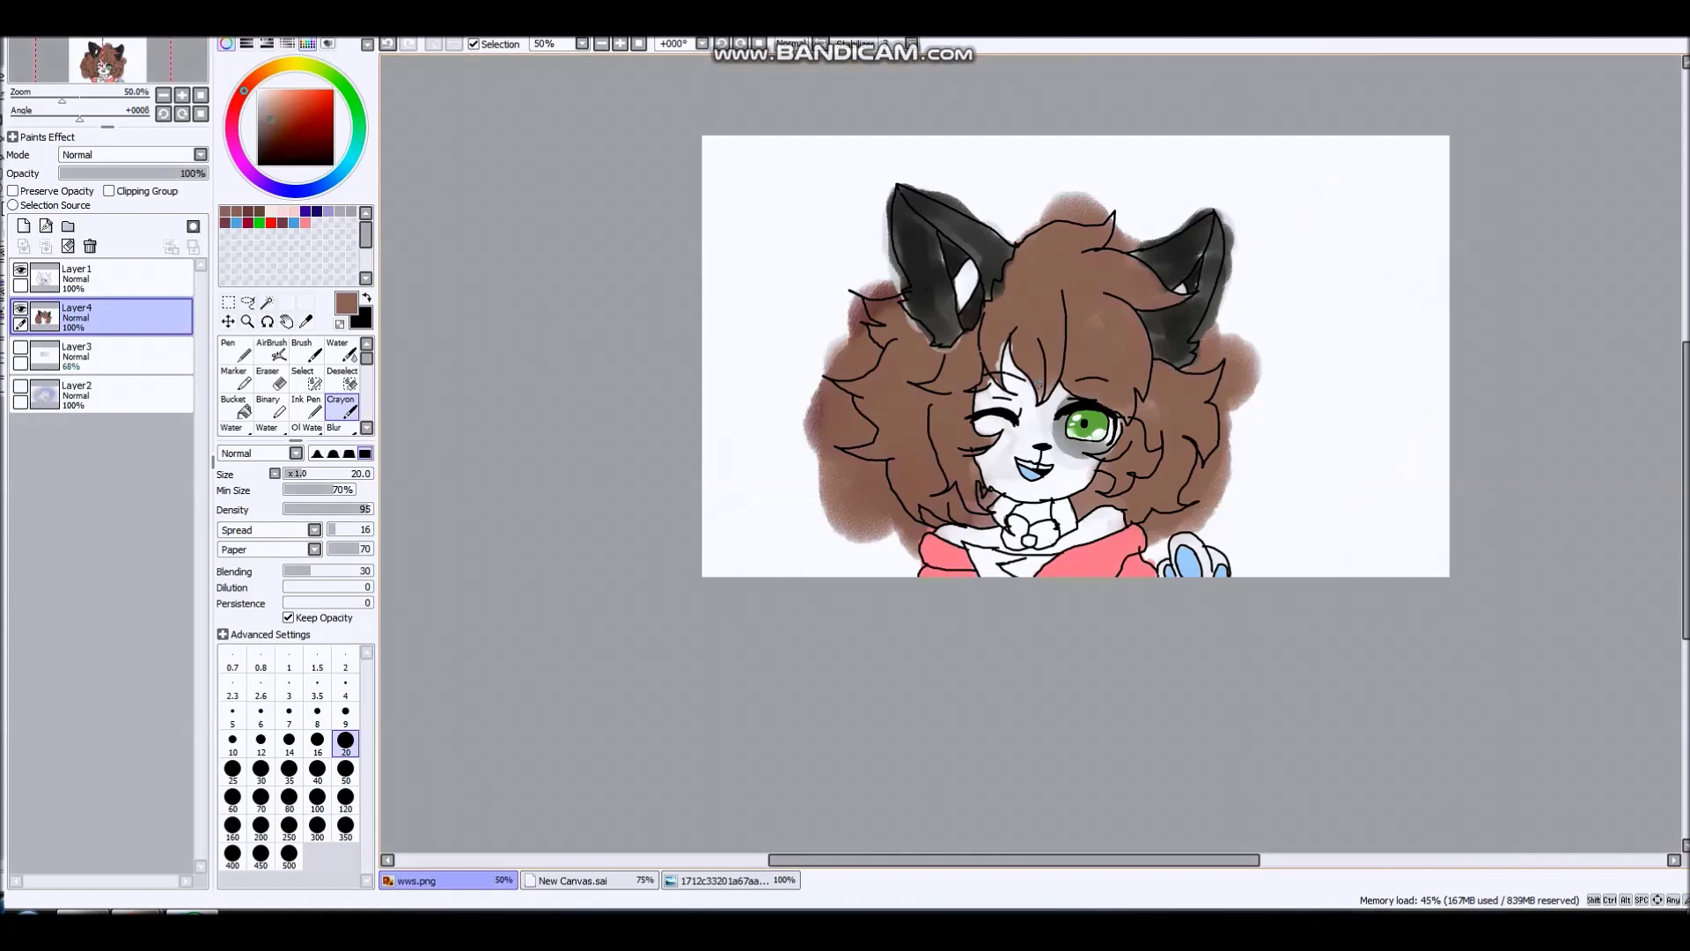
- Cover the grey overspill around the base and inner edge of the closed-eye-side ear with hair brown at size 20
{"action": "scroll", "coordinate": [1066, 356], "scroll_direction": "up", "scroll_amount": 3}
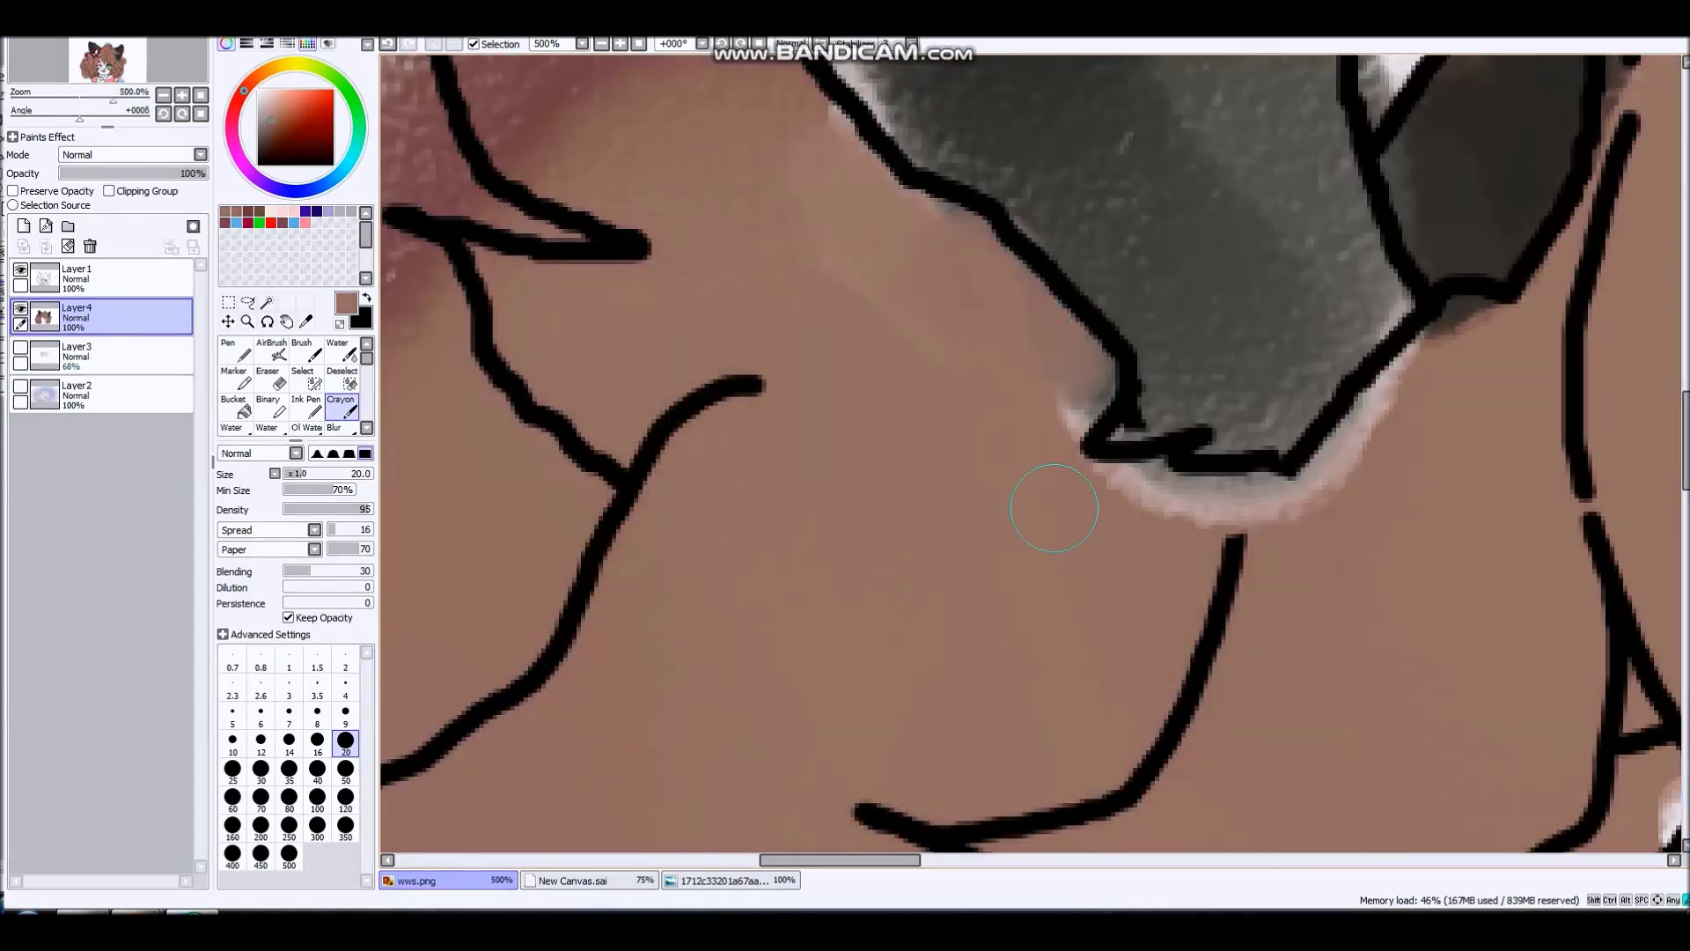
{"action": "mouse_move", "coordinate": [1053, 508]}
{"action": "left_mouse_down"}
{"action": "mouse_move", "coordinate": [1162, 513]}
{"action": "mouse_move", "coordinate": [1380, 477]}
{"action": "left_mouse_up"}
{"action": "scroll", "coordinate": [1349, 492], "scroll_direction": "down", "scroll_amount": 3}
{"action": "scroll", "coordinate": [1171, 405], "scroll_direction": "up", "scroll_amount": 3}
{"action": "scroll", "coordinate": [1171, 405], "scroll_direction": "down", "scroll_amount": 3}
{"action": "scroll", "coordinate": [1211, 418], "scroll_direction": "up", "scroll_amount": 2}
{"action": "scroll", "coordinate": [1212, 419], "scroll_direction": "up", "scroll_amount": 1}
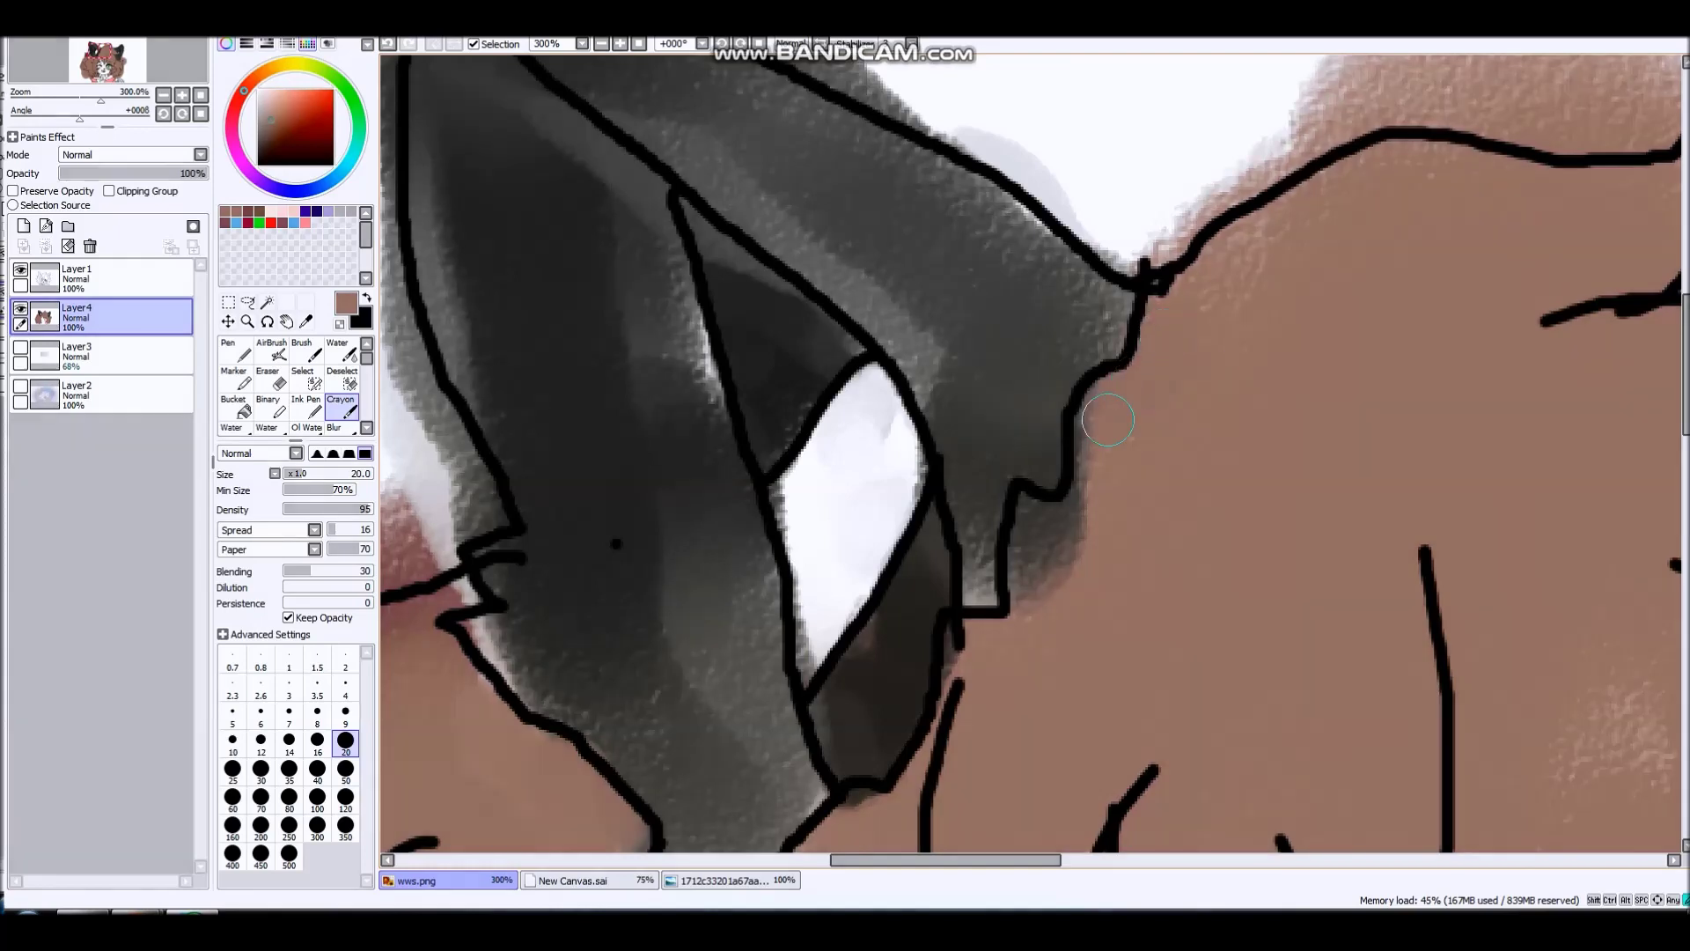
{"action": "left_click_drag", "start_coordinate": [1108, 420], "coordinate": [1046, 584]}
{"action": "scroll", "coordinate": [1062, 526], "scroll_direction": "down", "scroll_amount": 6}
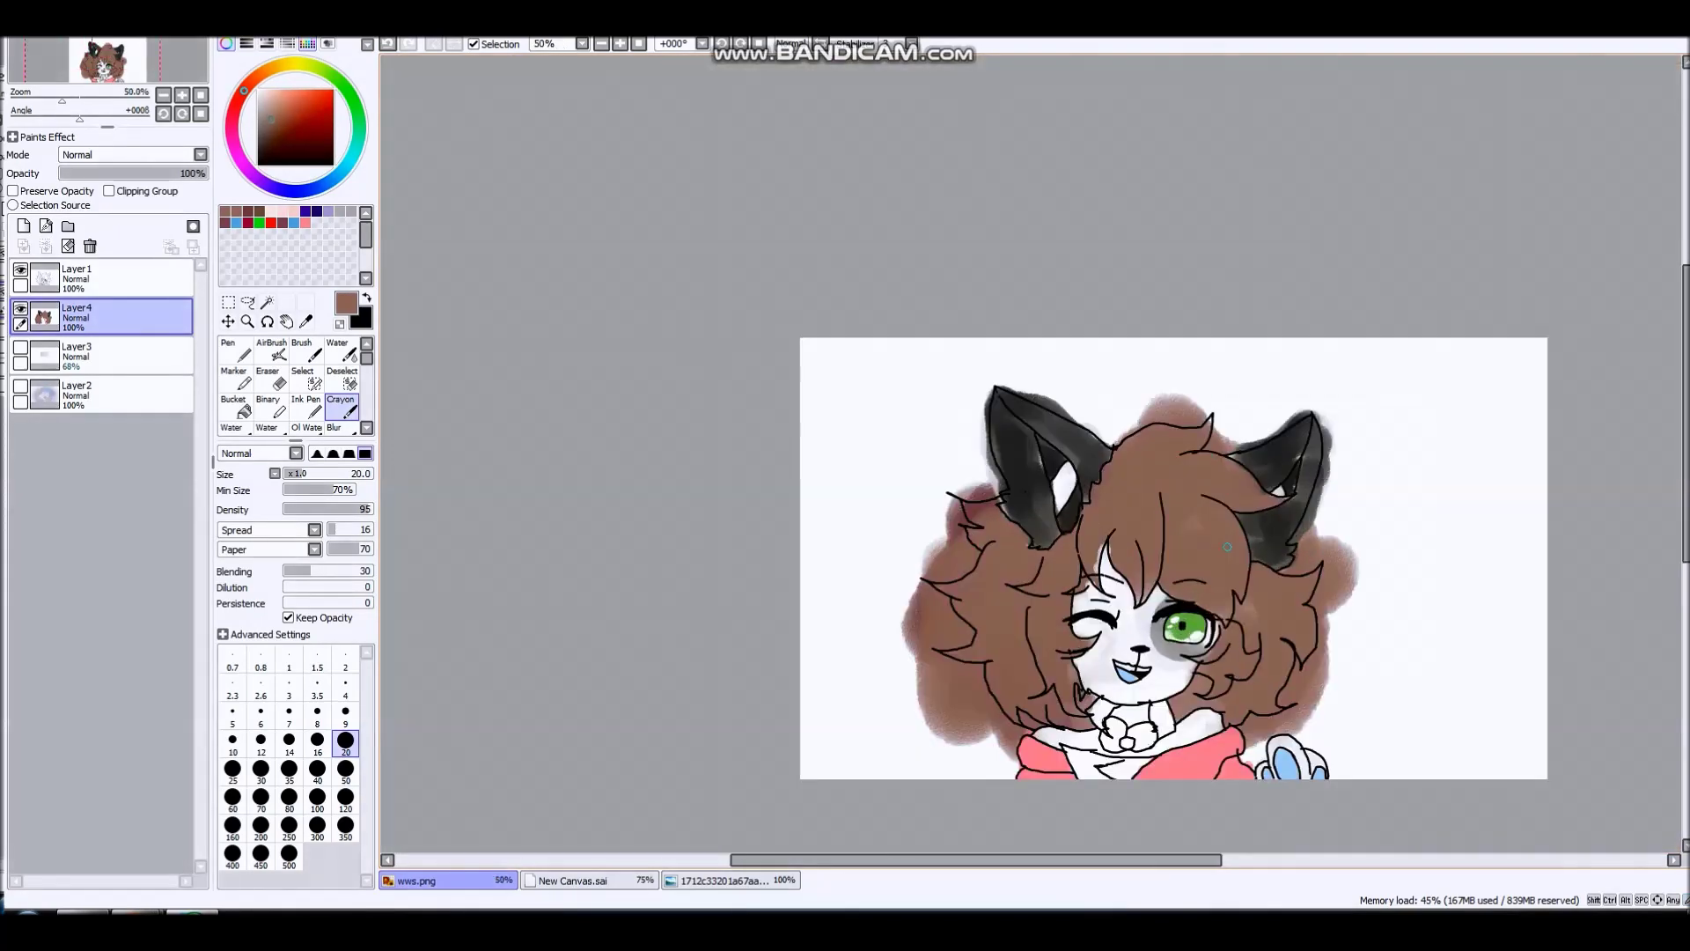
{"action": "scroll", "coordinate": [1133, 747], "scroll_direction": "up", "scroll_amount": 3}
{"action": "scroll", "coordinate": [1133, 747], "scroll_direction": "up", "scroll_amount": 3}
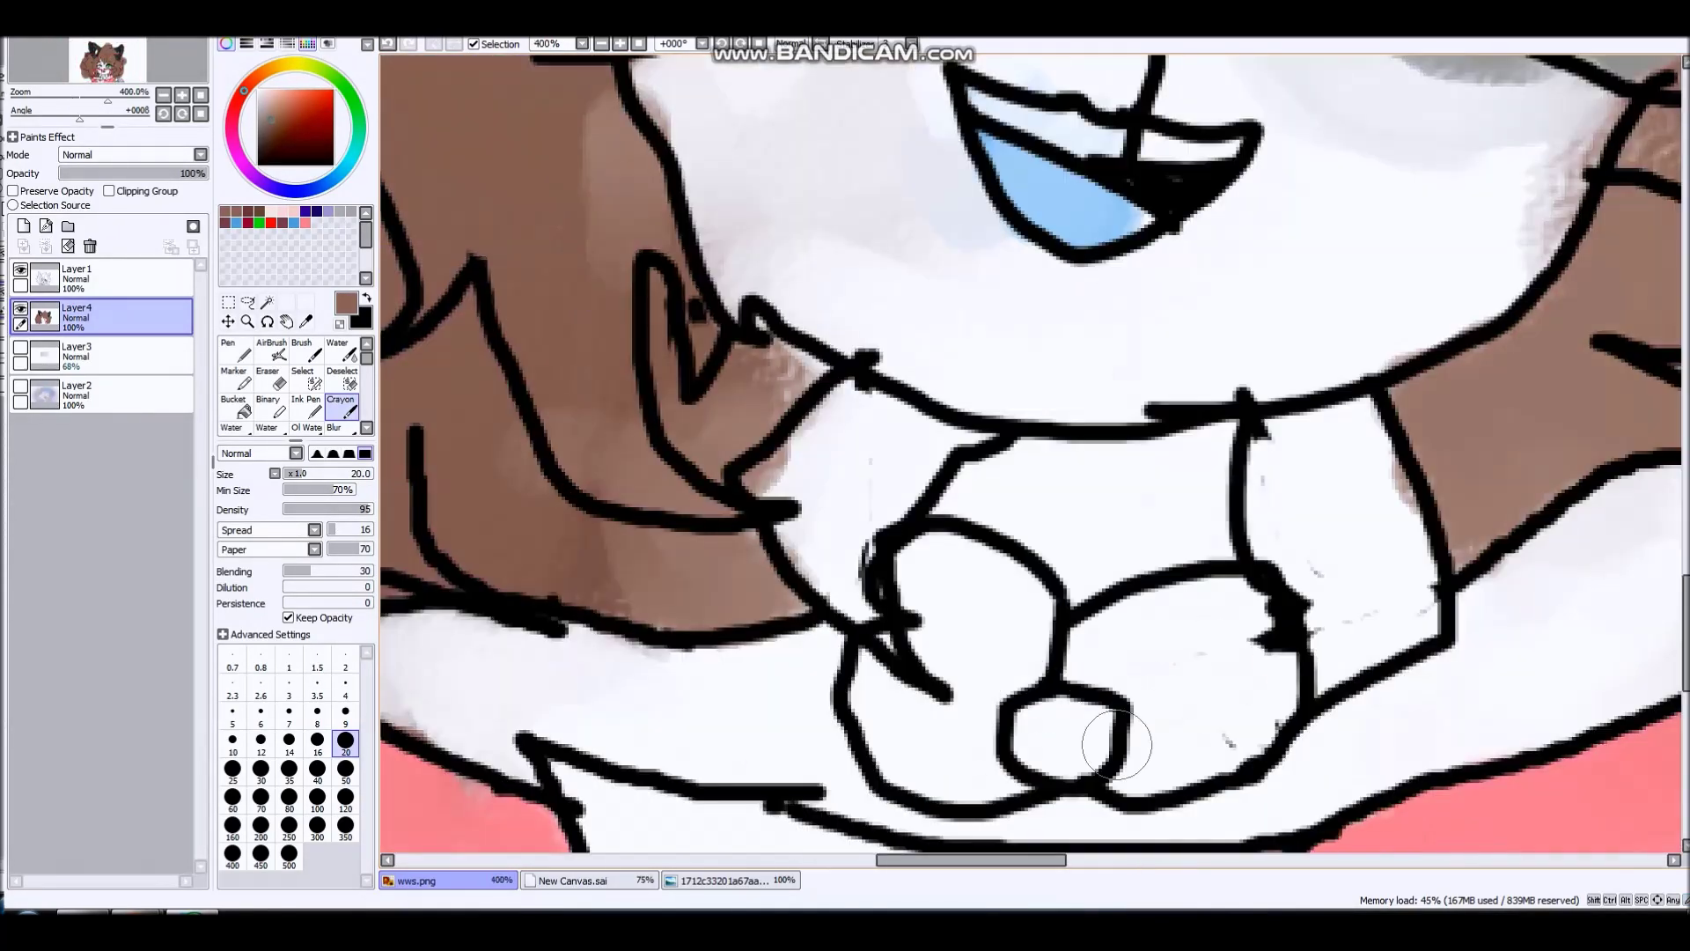
- Fill both lobes and the knot of the neck bow with bright red crayon at size 20 on Layer4
{"action": "left_click", "coordinate": [271, 224]}
{"action": "scroll", "coordinate": [989, 706], "scroll_direction": "up", "scroll_amount": 1}
{"action": "mouse_move", "coordinate": [1013, 783]}
{"action": "left_mouse_down"}
{"action": "mouse_move", "coordinate": [1136, 757]}
{"action": "mouse_move", "coordinate": [977, 599]}
{"action": "mouse_move", "coordinate": [901, 564]}
{"action": "mouse_move", "coordinate": [880, 713]}
{"action": "mouse_move", "coordinate": [968, 792]}
{"action": "mouse_move", "coordinate": [1171, 616]}
{"action": "mouse_move", "coordinate": [1347, 715]}
{"action": "mouse_move", "coordinate": [1320, 669]}
{"action": "mouse_move", "coordinate": [1206, 809]}
{"action": "mouse_move", "coordinate": [1285, 656]}
{"action": "left_mouse_up"}
{"action": "scroll", "coordinate": [1044, 537], "scroll_direction": "down", "scroll_amount": 3}
{"action": "scroll", "coordinate": [1057, 514], "scroll_direction": "down", "scroll_amount": 1}
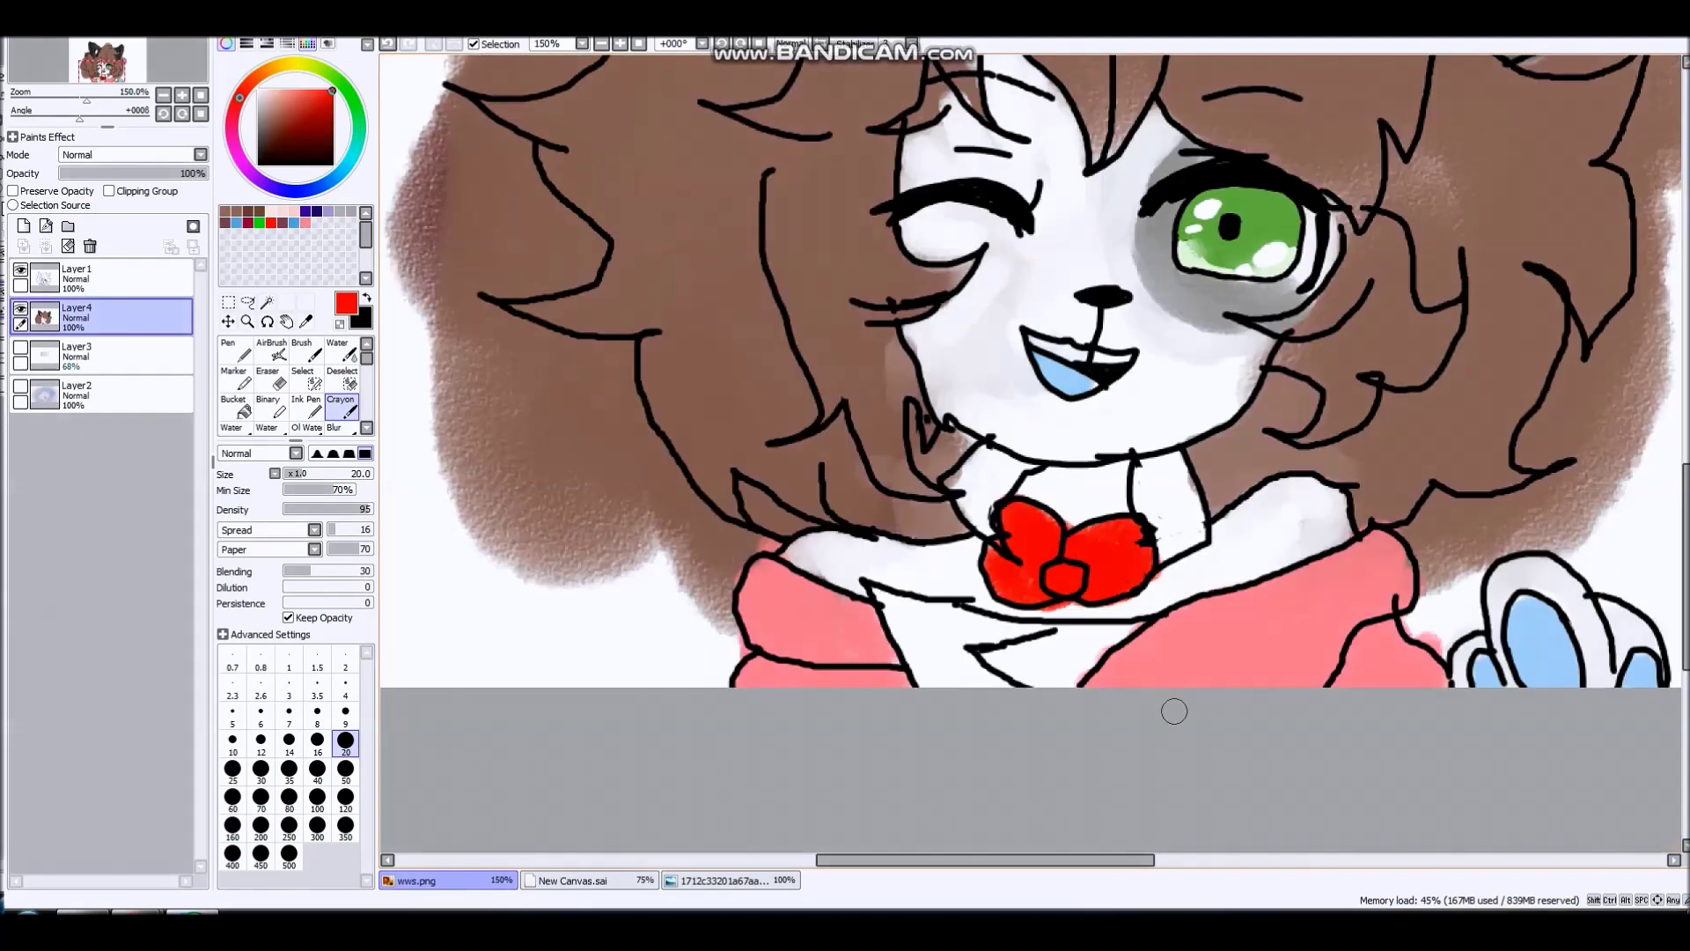
- On Layer1, draw black fold lines on both pink sleeves and short tail lines beneath the bow with Pen at size 6
{"action": "left_click", "coordinate": [106, 278]}
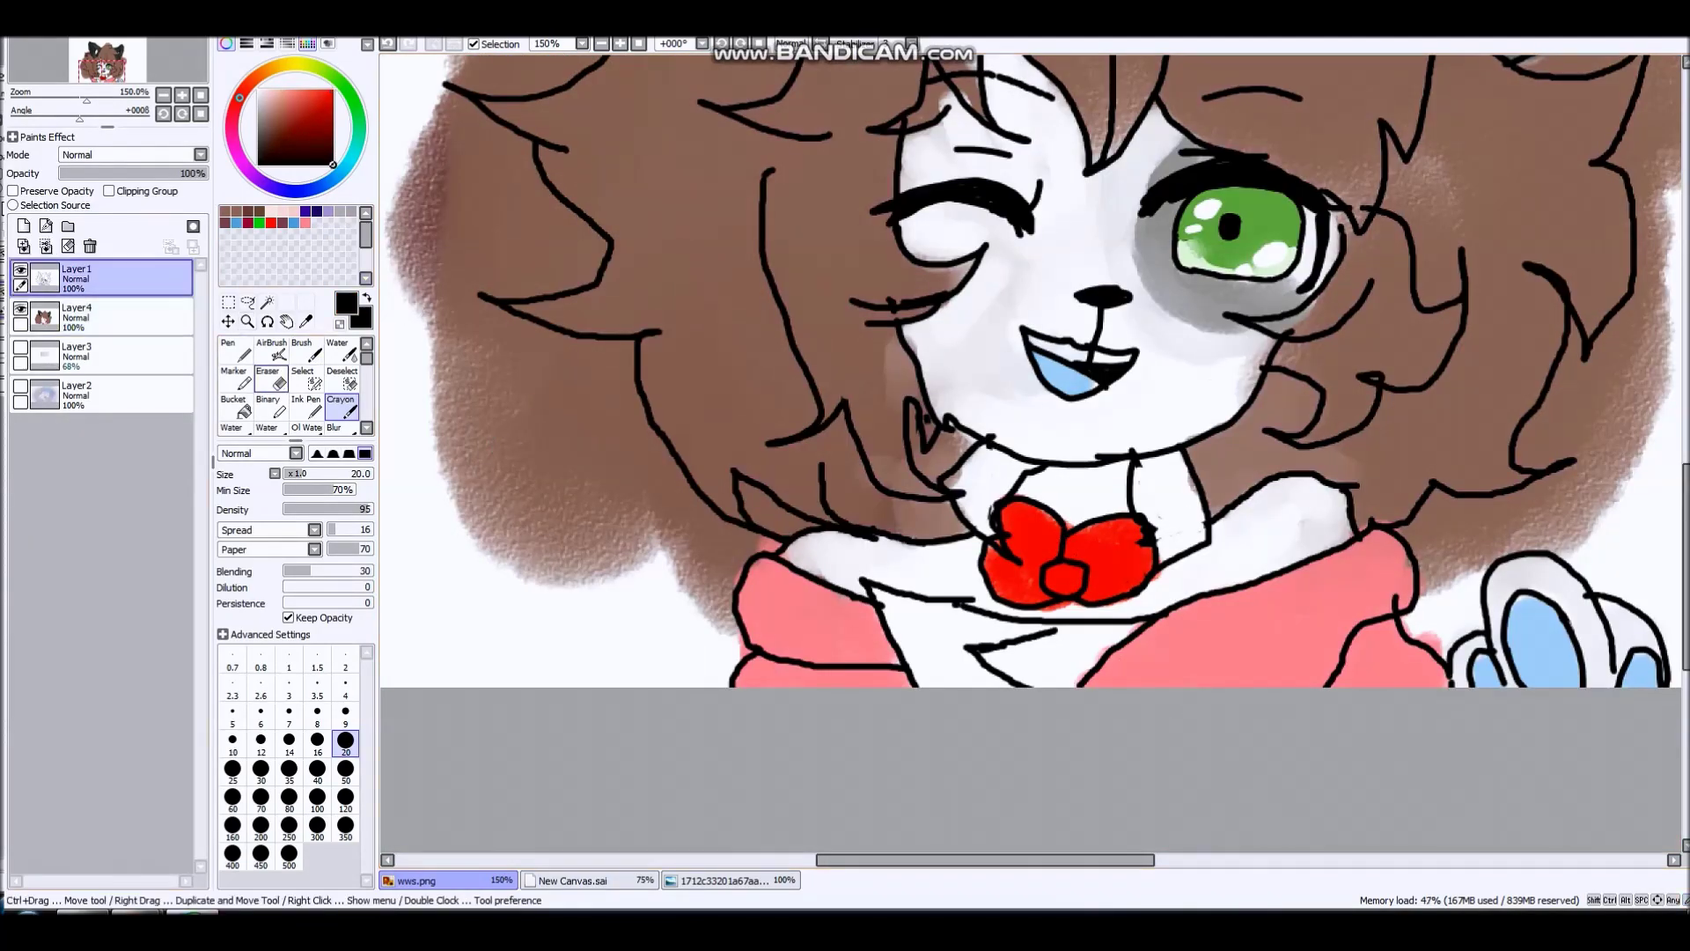
{"action": "left_click", "coordinate": [236, 350]}
{"action": "scroll", "coordinate": [795, 468], "scroll_direction": "up", "scroll_amount": 4}
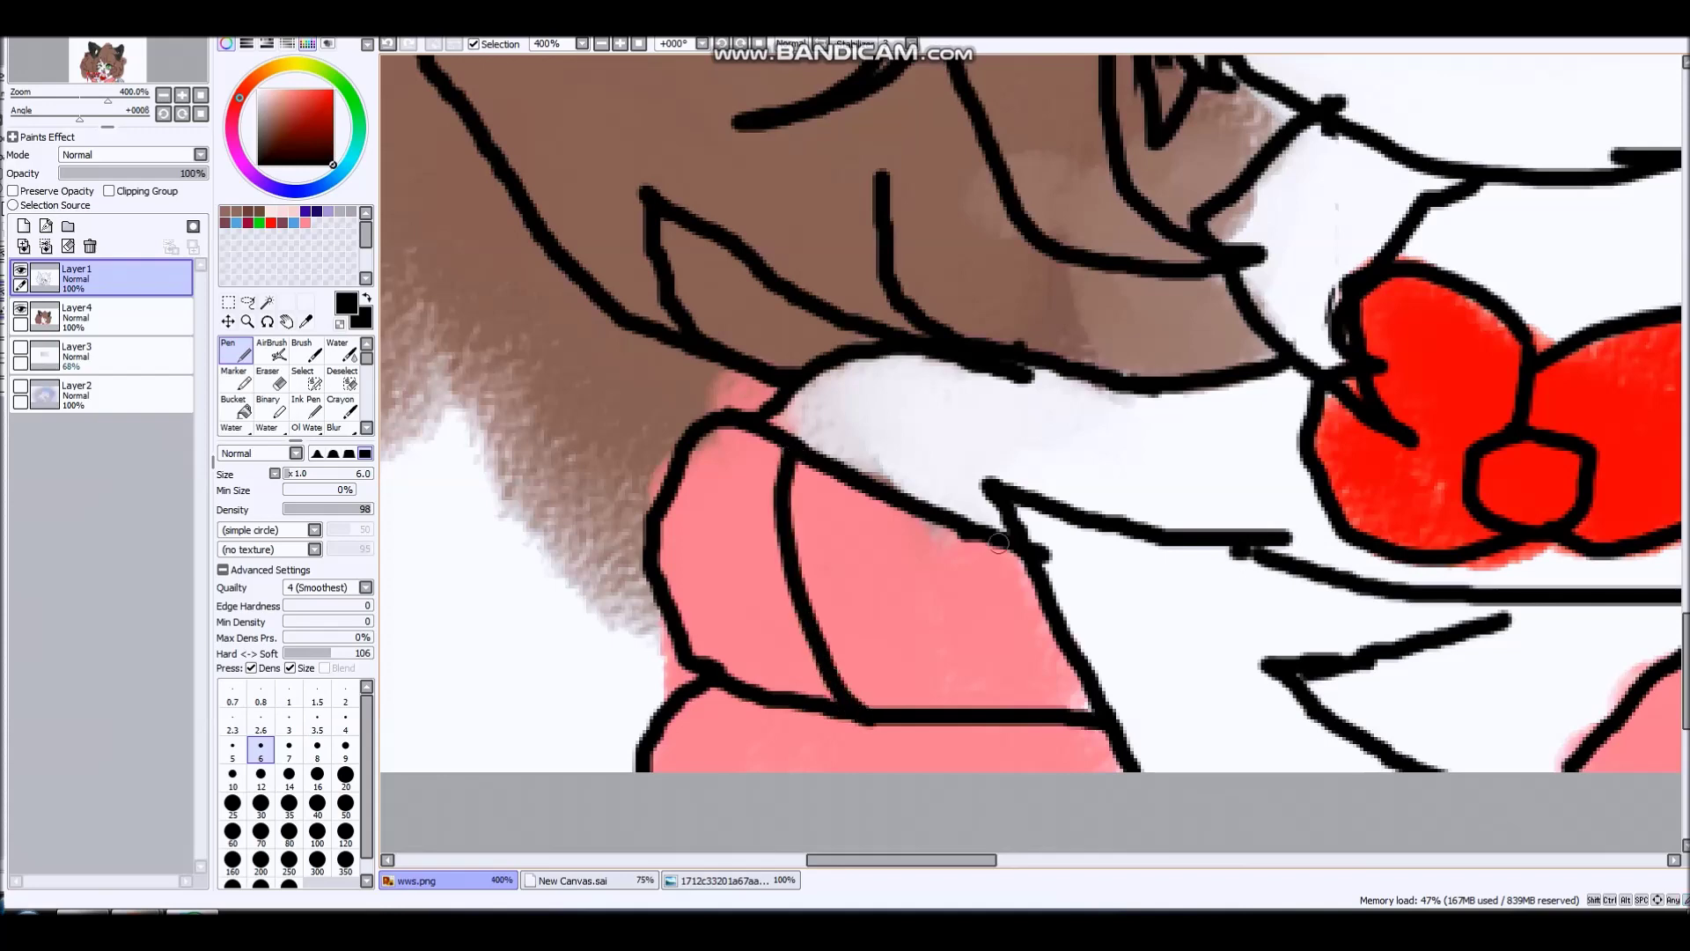
{"action": "scroll", "coordinate": [1036, 693], "scroll_direction": "down", "scroll_amount": 2}
{"action": "scroll", "coordinate": [1399, 581], "scroll_direction": "up", "scroll_amount": 2}
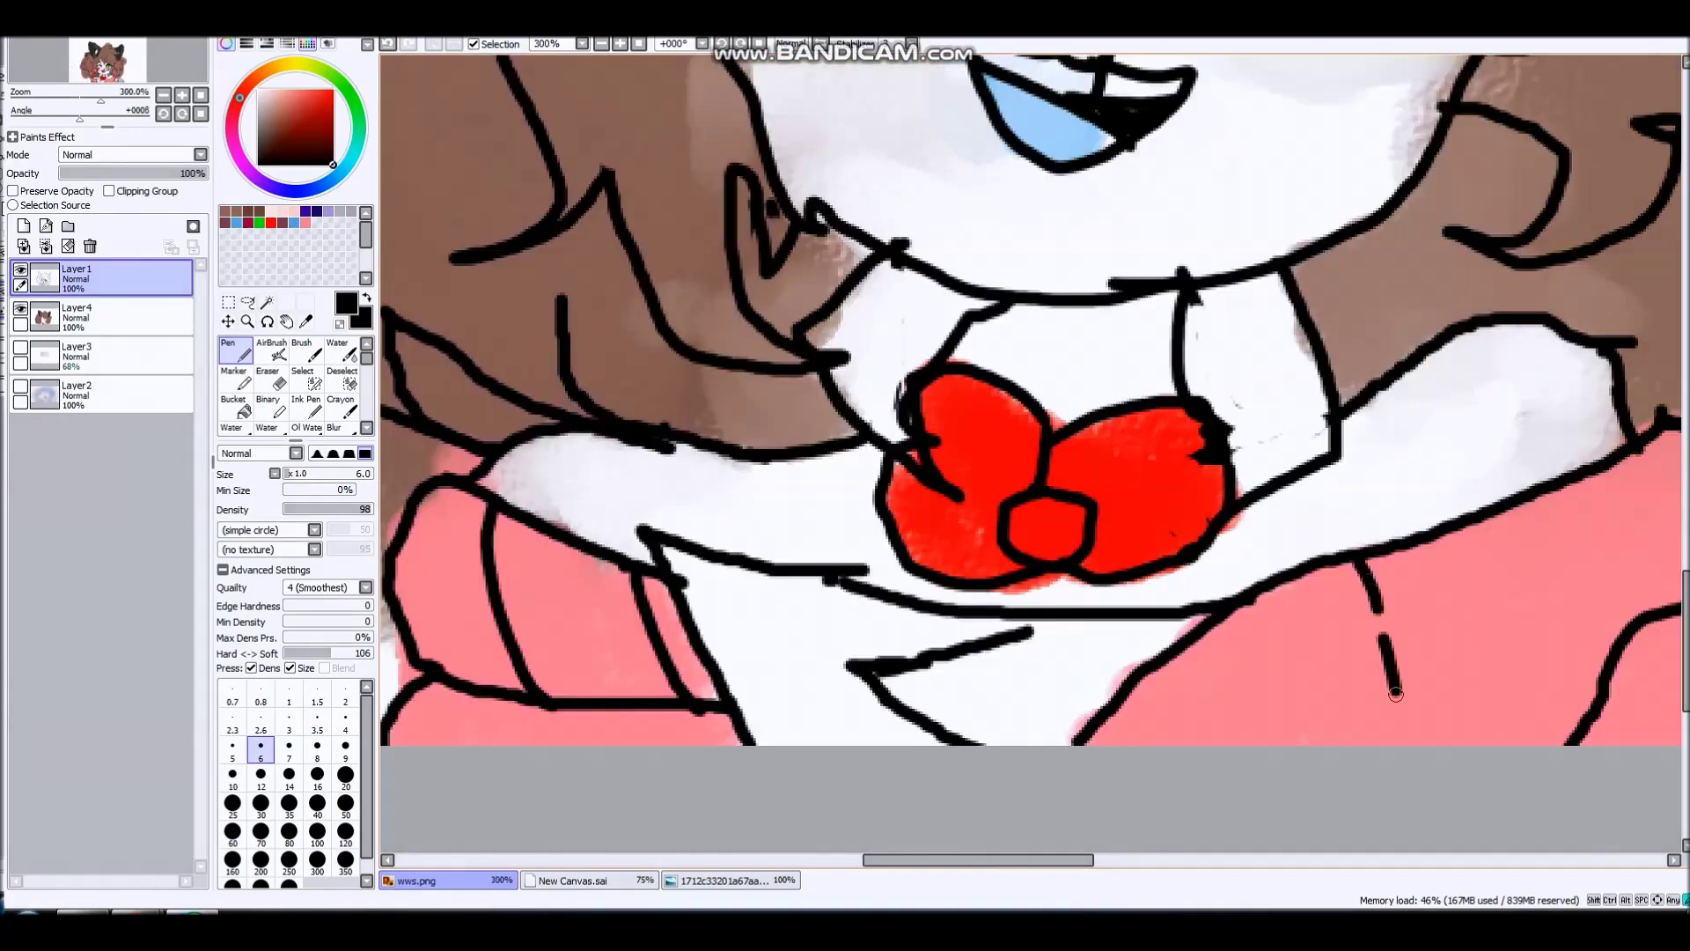
{"action": "left_click_drag", "start_coordinate": [1396, 693], "coordinate": [1402, 748]}
{"action": "scroll", "coordinate": [1455, 601], "scroll_direction": "down", "scroll_amount": 1}
{"action": "scroll", "coordinate": [1285, 634], "scroll_direction": "up", "scroll_amount": 1}
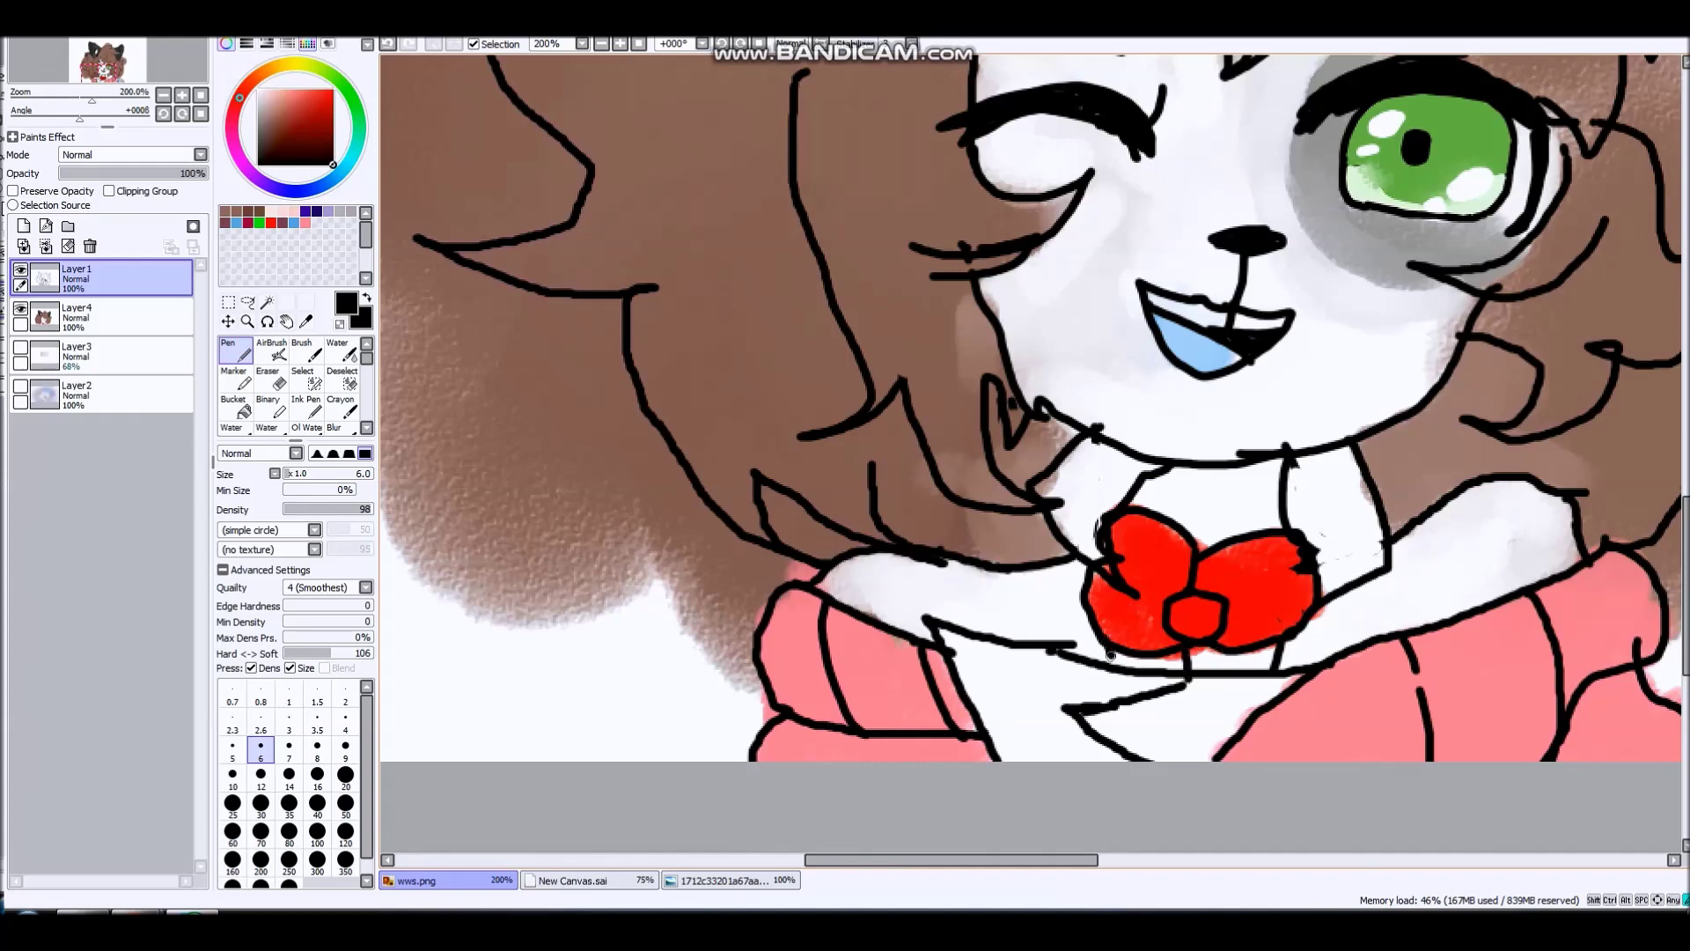
{"action": "scroll", "coordinate": [1081, 643], "scroll_direction": "up", "scroll_amount": 2}
- Fill the area between the bow's tail lines with red crayon at size 20 on Layer4
{"action": "left_click", "coordinate": [88, 317]}
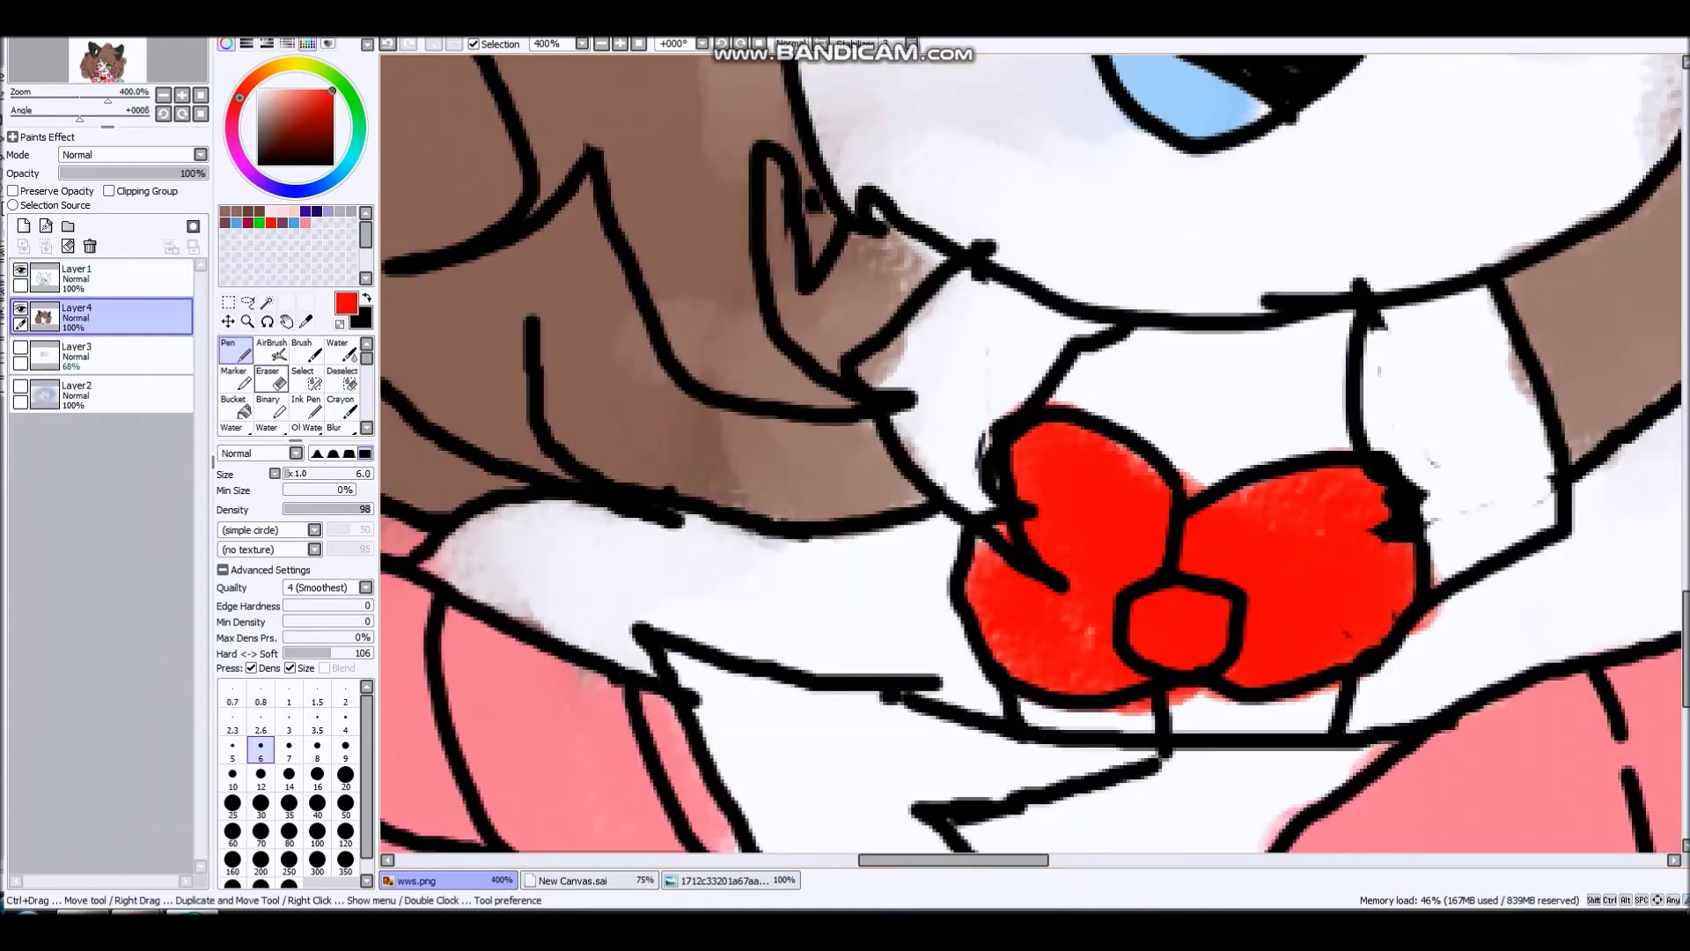
{"action": "left_click", "coordinate": [342, 407]}
{"action": "scroll", "coordinate": [1144, 740], "scroll_direction": "up", "scroll_amount": 1}
{"action": "mouse_move", "coordinate": [1074, 766]}
{"action": "left_mouse_down"}
{"action": "mouse_move", "coordinate": [1154, 748]}
{"action": "mouse_move", "coordinate": [1505, 757]}
{"action": "mouse_move", "coordinate": [1453, 761]}
{"action": "left_mouse_up"}
{"action": "scroll", "coordinate": [1307, 607], "scroll_direction": "down", "scroll_amount": 4}
{"action": "scroll", "coordinate": [1307, 608], "scroll_direction": "up", "scroll_amount": 1}
- Draw a thick black band across the neck just under the chin on Layer1 with Pen at size 6
{"action": "left_click", "coordinate": [124, 278]}
{"action": "left_click", "coordinate": [333, 164]}
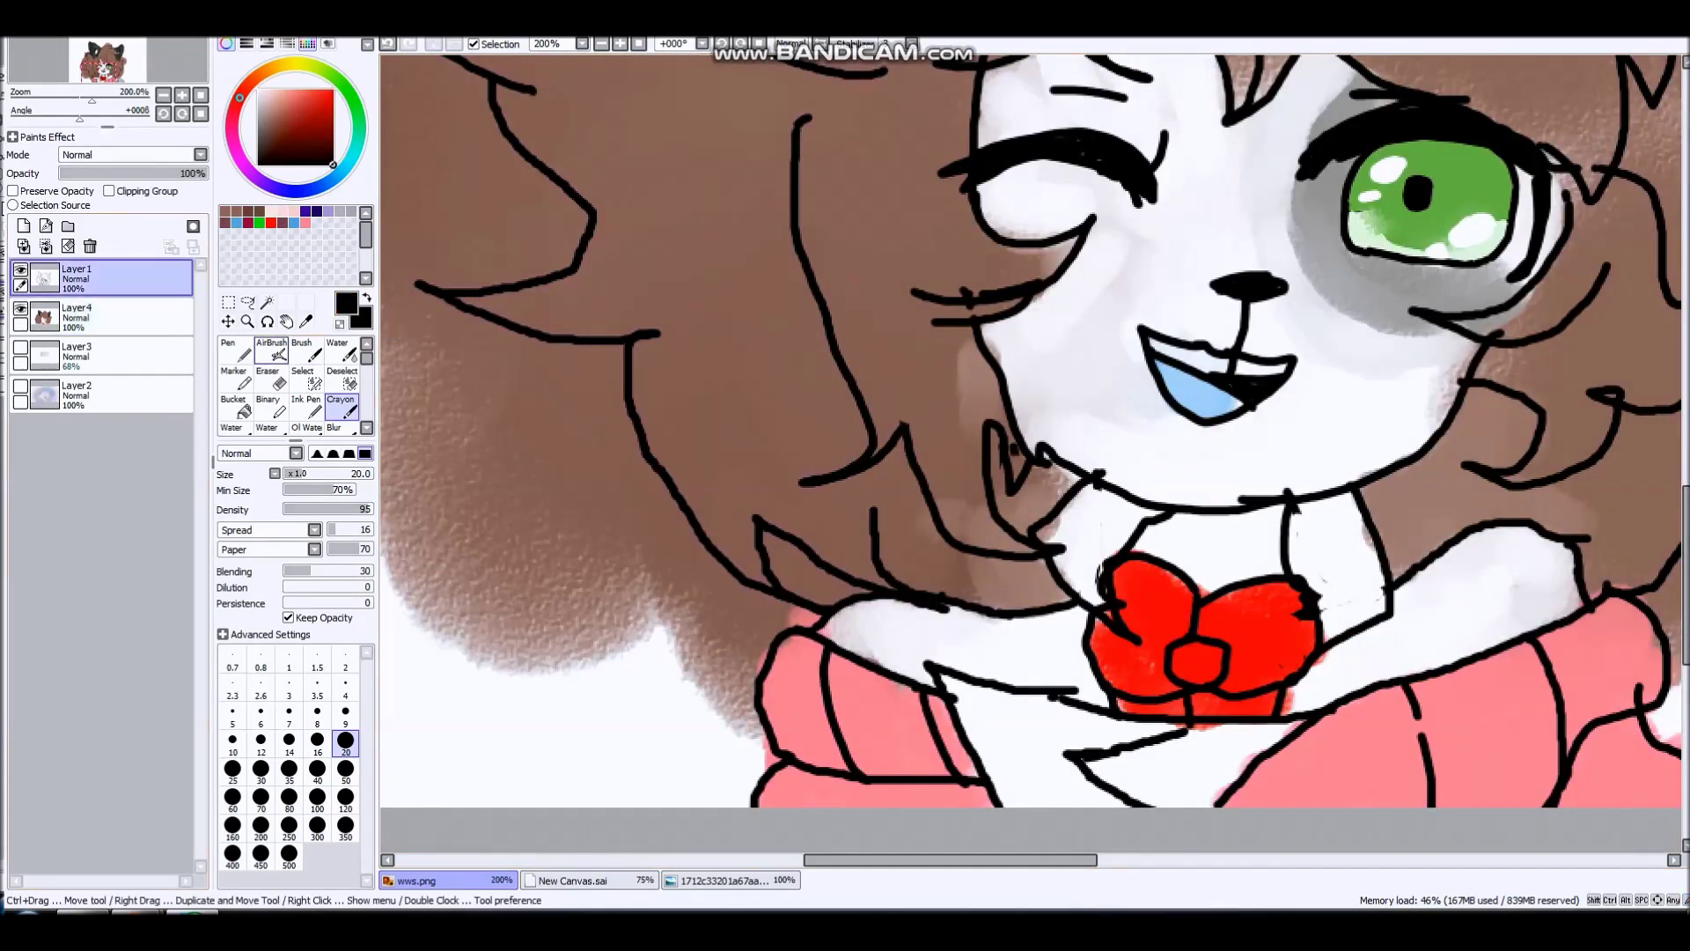
{"action": "left_click", "coordinate": [236, 351]}
{"action": "scroll", "coordinate": [1180, 528], "scroll_direction": "up", "scroll_amount": 3}
{"action": "left_click_drag", "start_coordinate": [1439, 516], "coordinate": [1118, 533]}
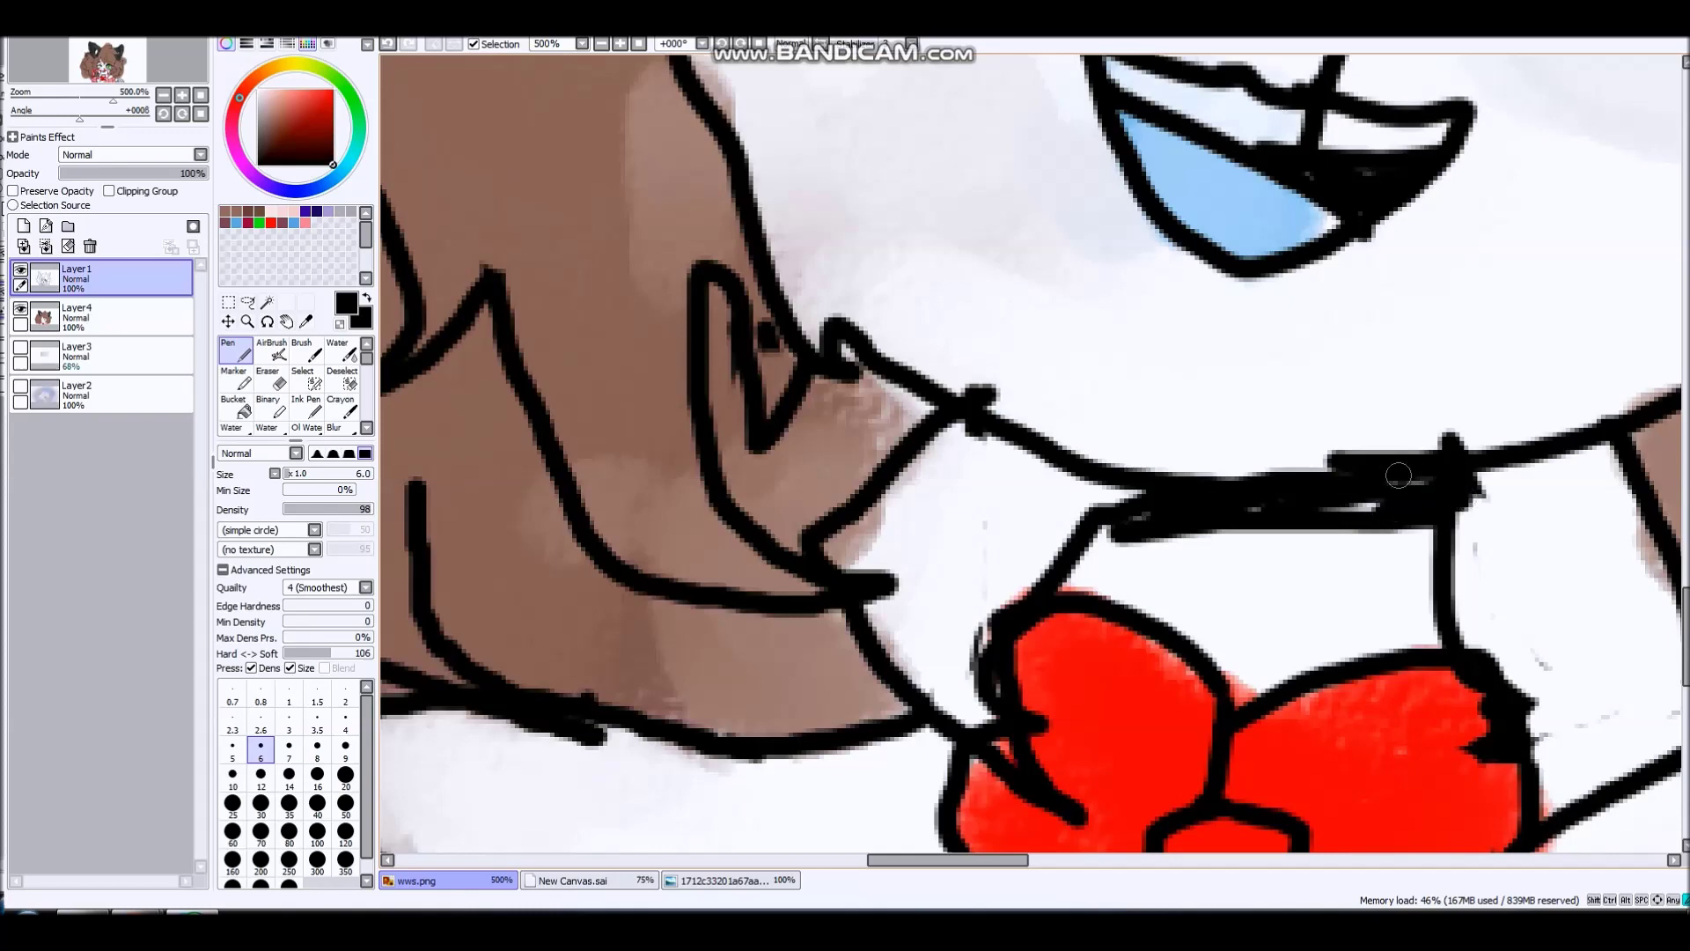
{"action": "scroll", "coordinate": [1144, 526], "scroll_direction": "down", "scroll_amount": 4}
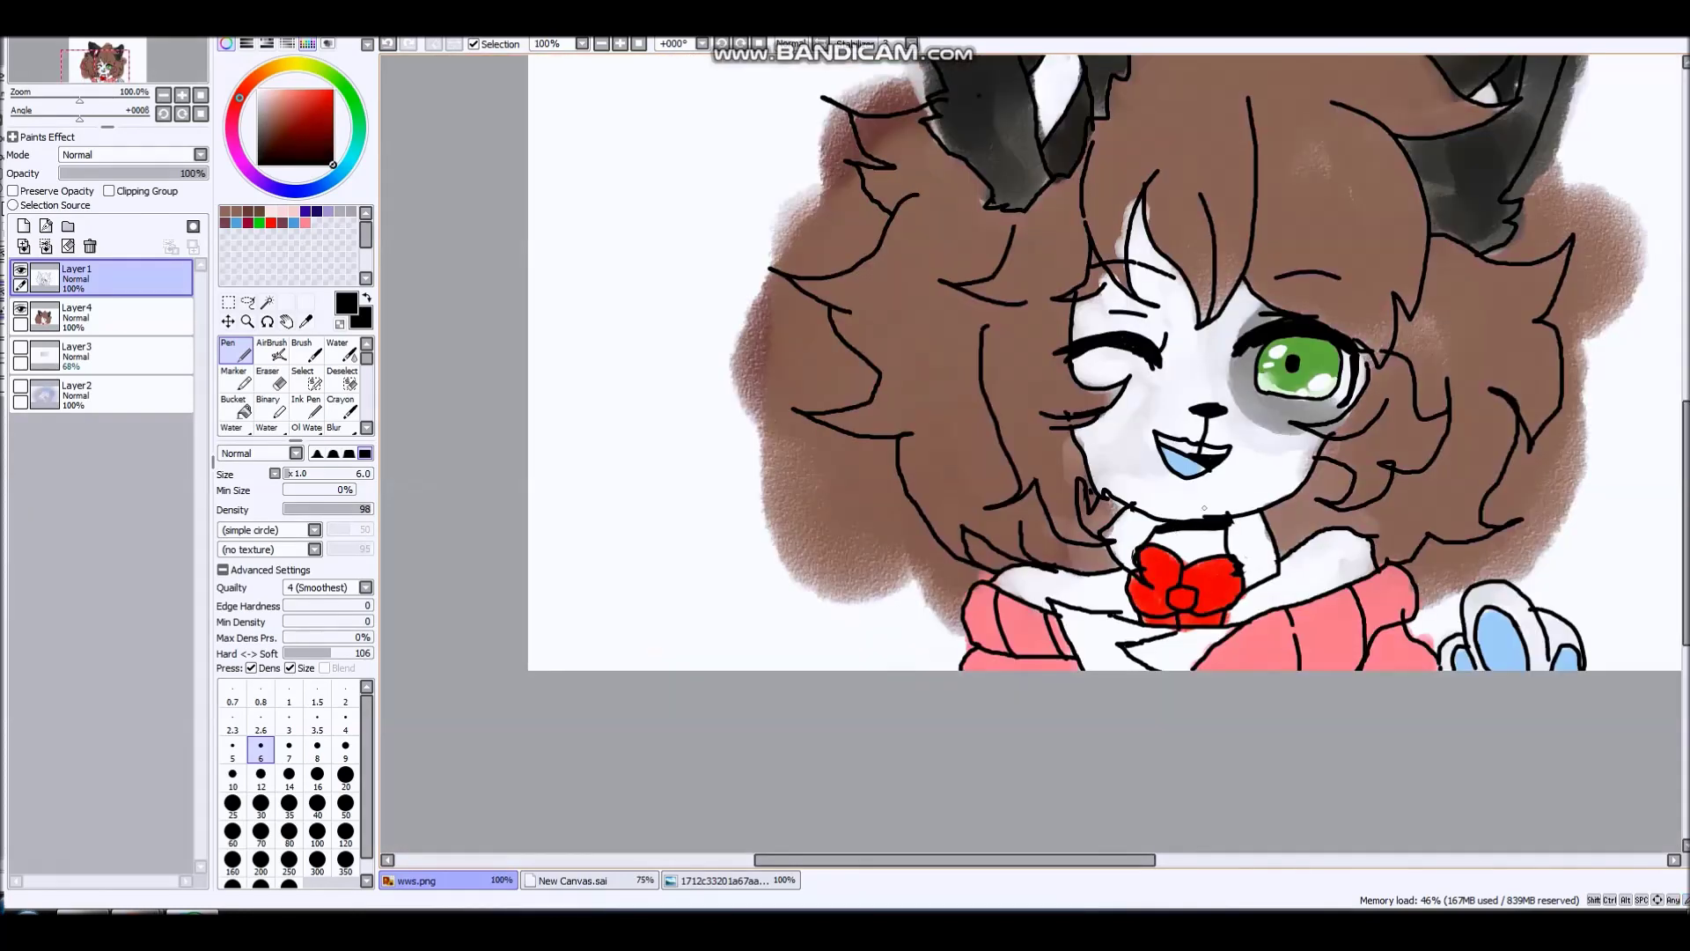
- Draw a pair of short slanted black blush marks on the cheek beneath each eye
{"action": "scroll", "coordinate": [1276, 414], "scroll_direction": "up", "scroll_amount": 3}
{"action": "left_click_drag", "start_coordinate": [1348, 360], "coordinate": [1329, 366]}
{"action": "scroll", "coordinate": [1329, 366], "scroll_direction": "down", "scroll_amount": 3}
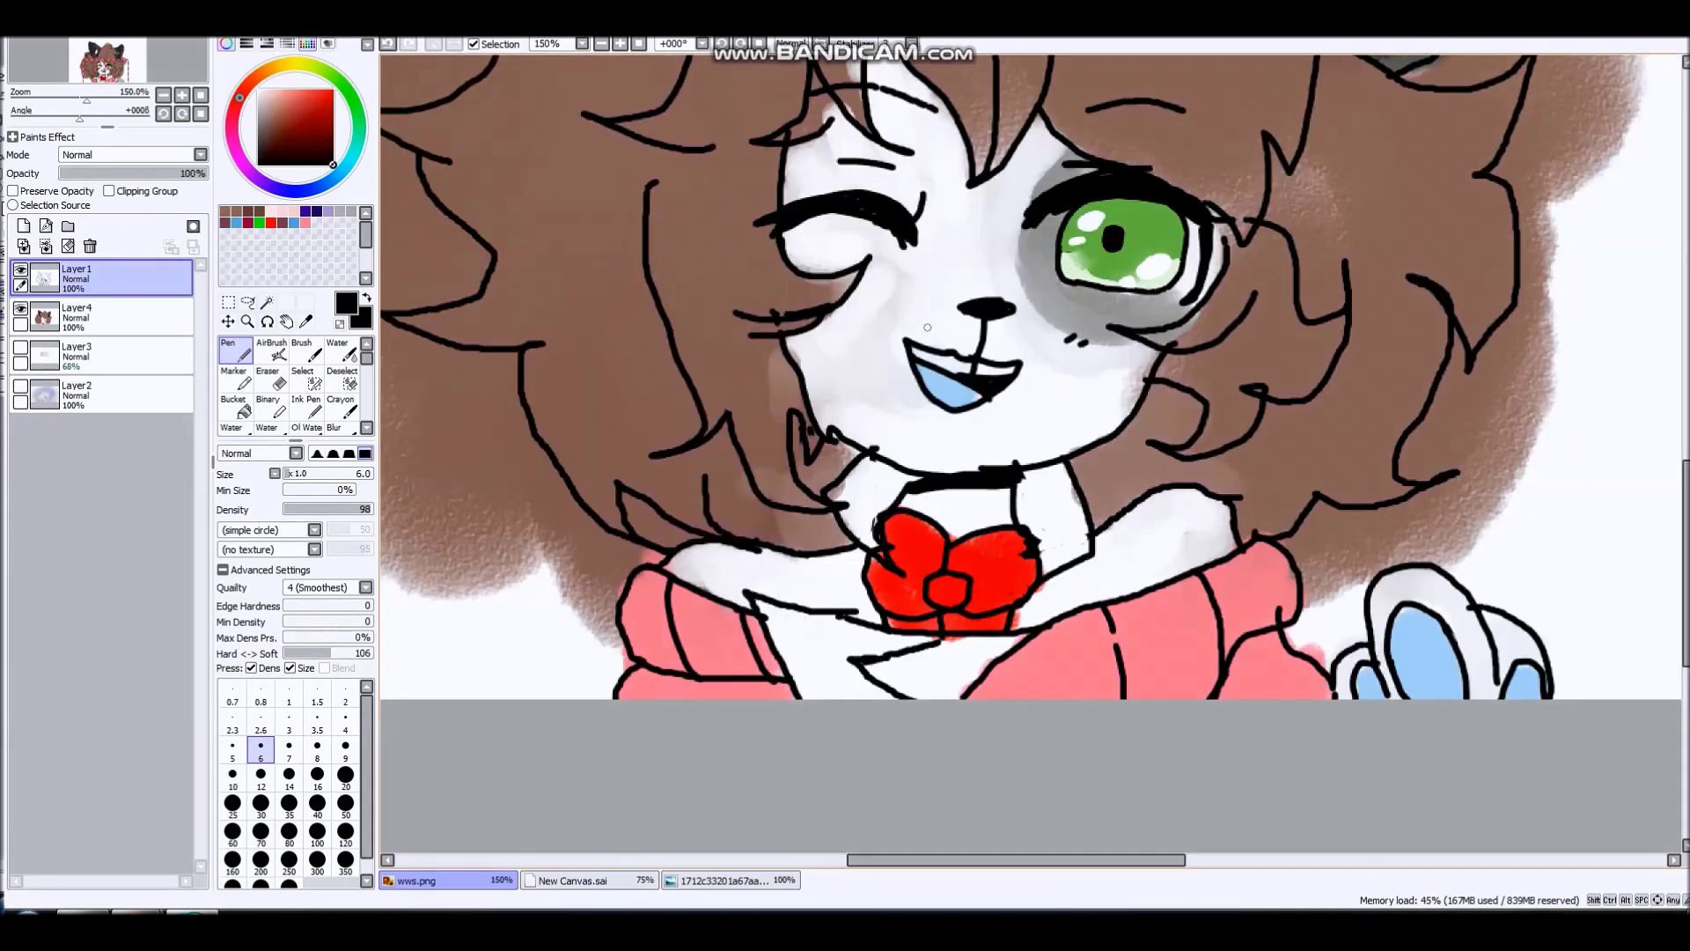
{"action": "scroll", "coordinate": [828, 285], "scroll_direction": "up", "scroll_amount": 3}
{"action": "scroll", "coordinate": [773, 342], "scroll_direction": "down", "scroll_amount": 4}
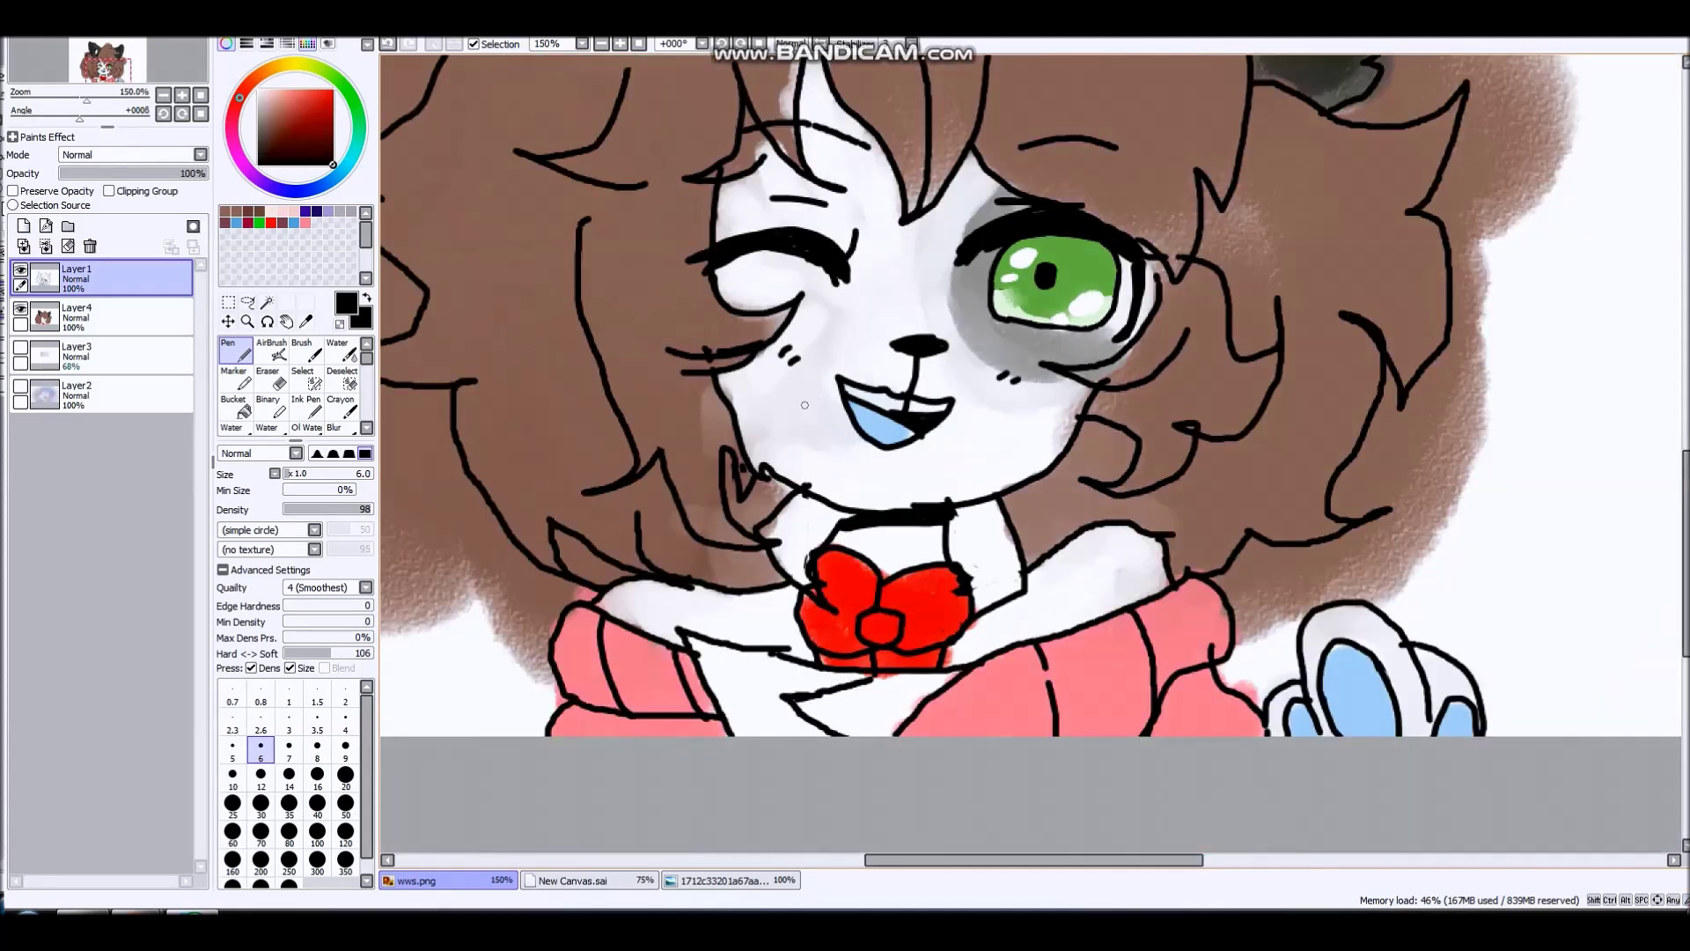
- Dot three small black freckles on each cheek beside the mouth
{"action": "scroll", "coordinate": [1040, 410], "scroll_direction": "up", "scroll_amount": 1}
{"action": "left_click", "coordinate": [1015, 429]}
{"action": "left_click", "coordinate": [1061, 418]}
{"action": "left_click", "coordinate": [1052, 455]}
{"action": "scroll", "coordinate": [1052, 455], "scroll_direction": "down", "scroll_amount": 2}
{"action": "scroll", "coordinate": [1135, 406], "scroll_direction": "up", "scroll_amount": 3}
- Sample the hair brown and touch up the hair lock beneath the open eye with Crayon at size 20 on Layer4
{"action": "right_click", "coordinate": [1140, 404]}
{"action": "left_click", "coordinate": [79, 315]}
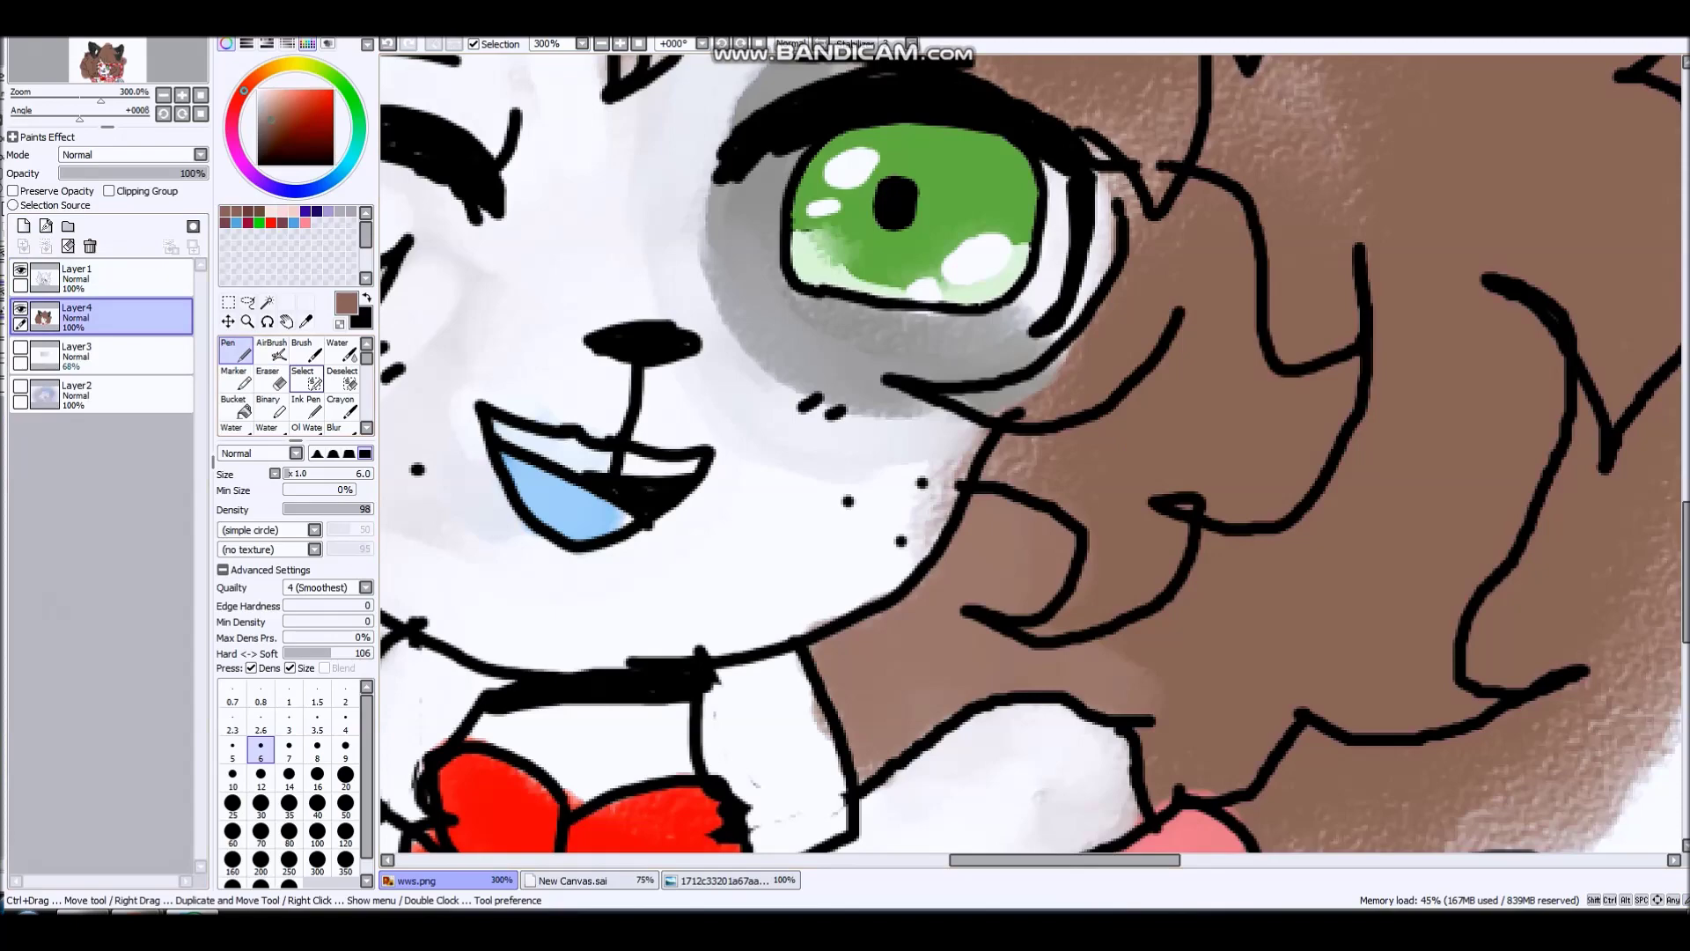
{"action": "left_click", "coordinate": [341, 407]}
{"action": "scroll", "coordinate": [924, 421], "scroll_direction": "up", "scroll_amount": 2}
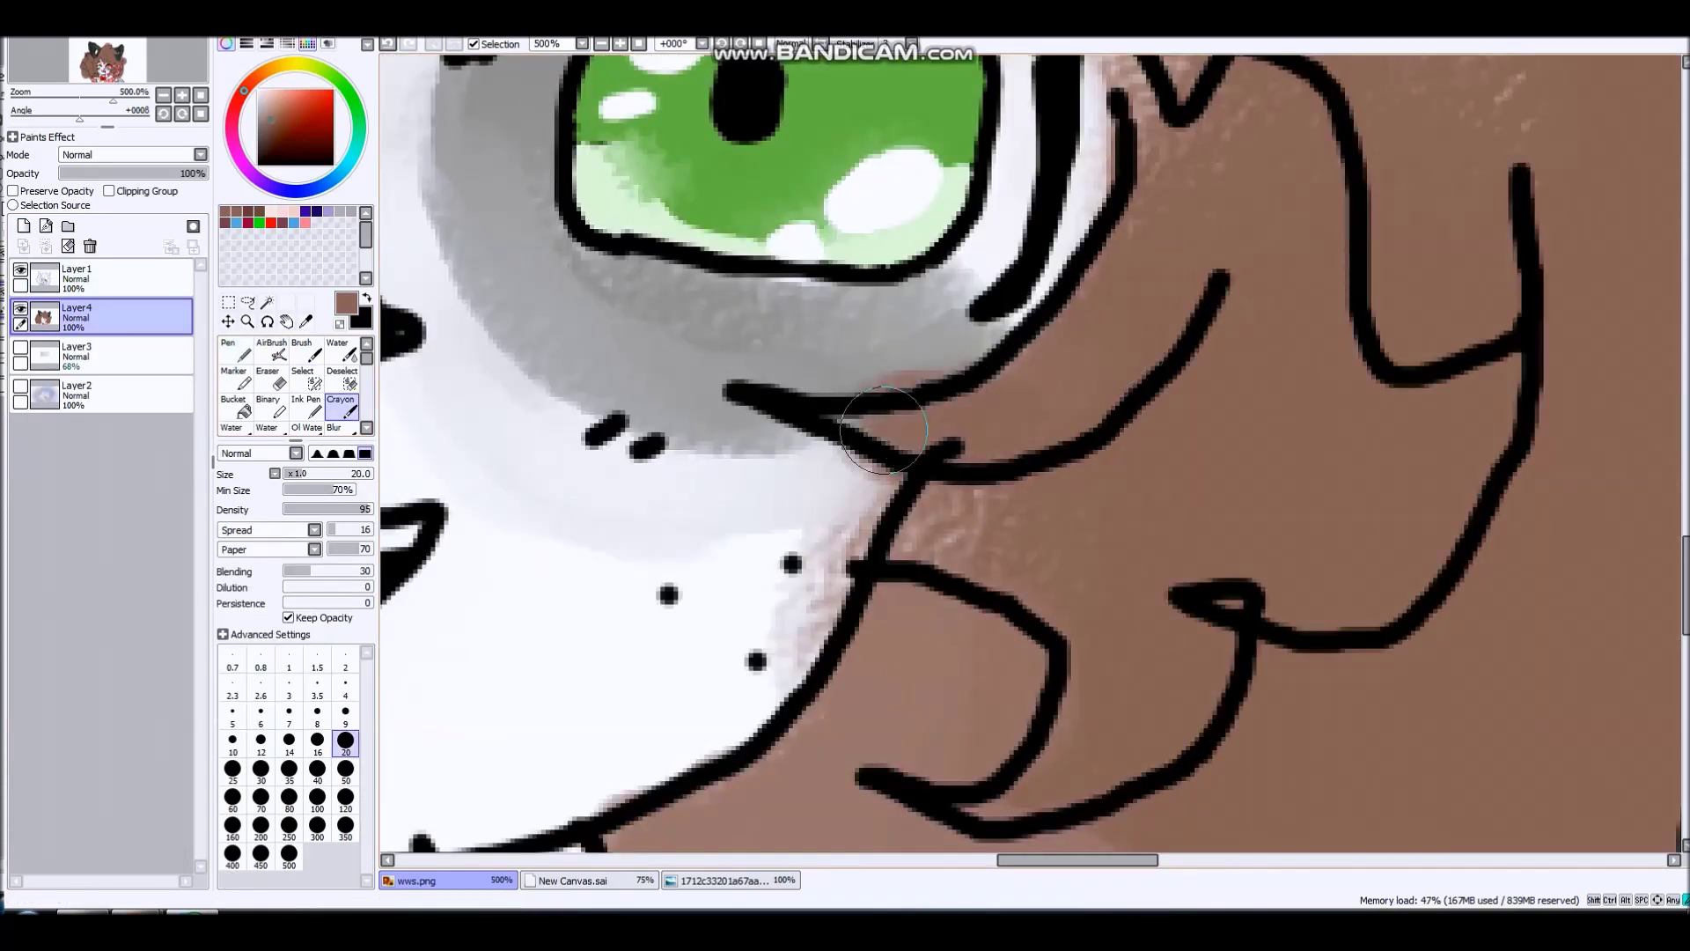
{"action": "scroll", "coordinate": [897, 429], "scroll_direction": "down", "scroll_amount": 6}
{"action": "scroll", "coordinate": [940, 377], "scroll_direction": "up", "scroll_amount": 2}
{"action": "scroll", "coordinate": [969, 378], "scroll_direction": "down", "scroll_amount": 1}
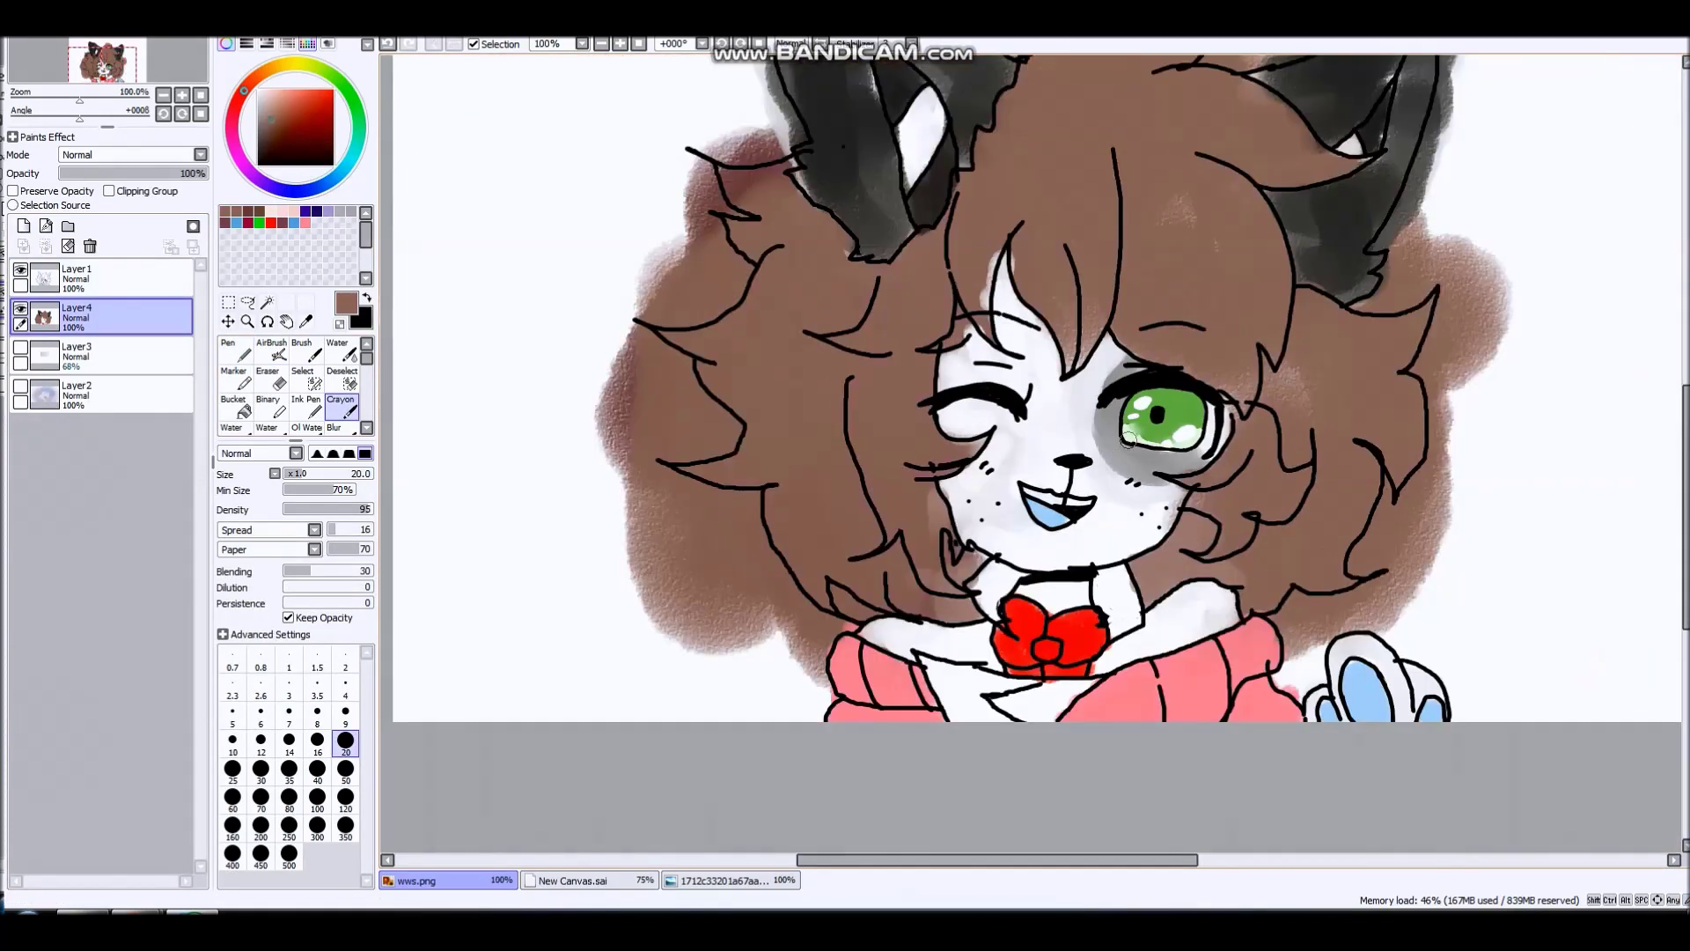
- Soften the white highlights of the open eye on Layer1 with a white AirBrush at size 20
{"action": "scroll", "coordinate": [1218, 383], "scroll_direction": "up", "scroll_amount": 3}
{"action": "left_click", "coordinate": [271, 350]}
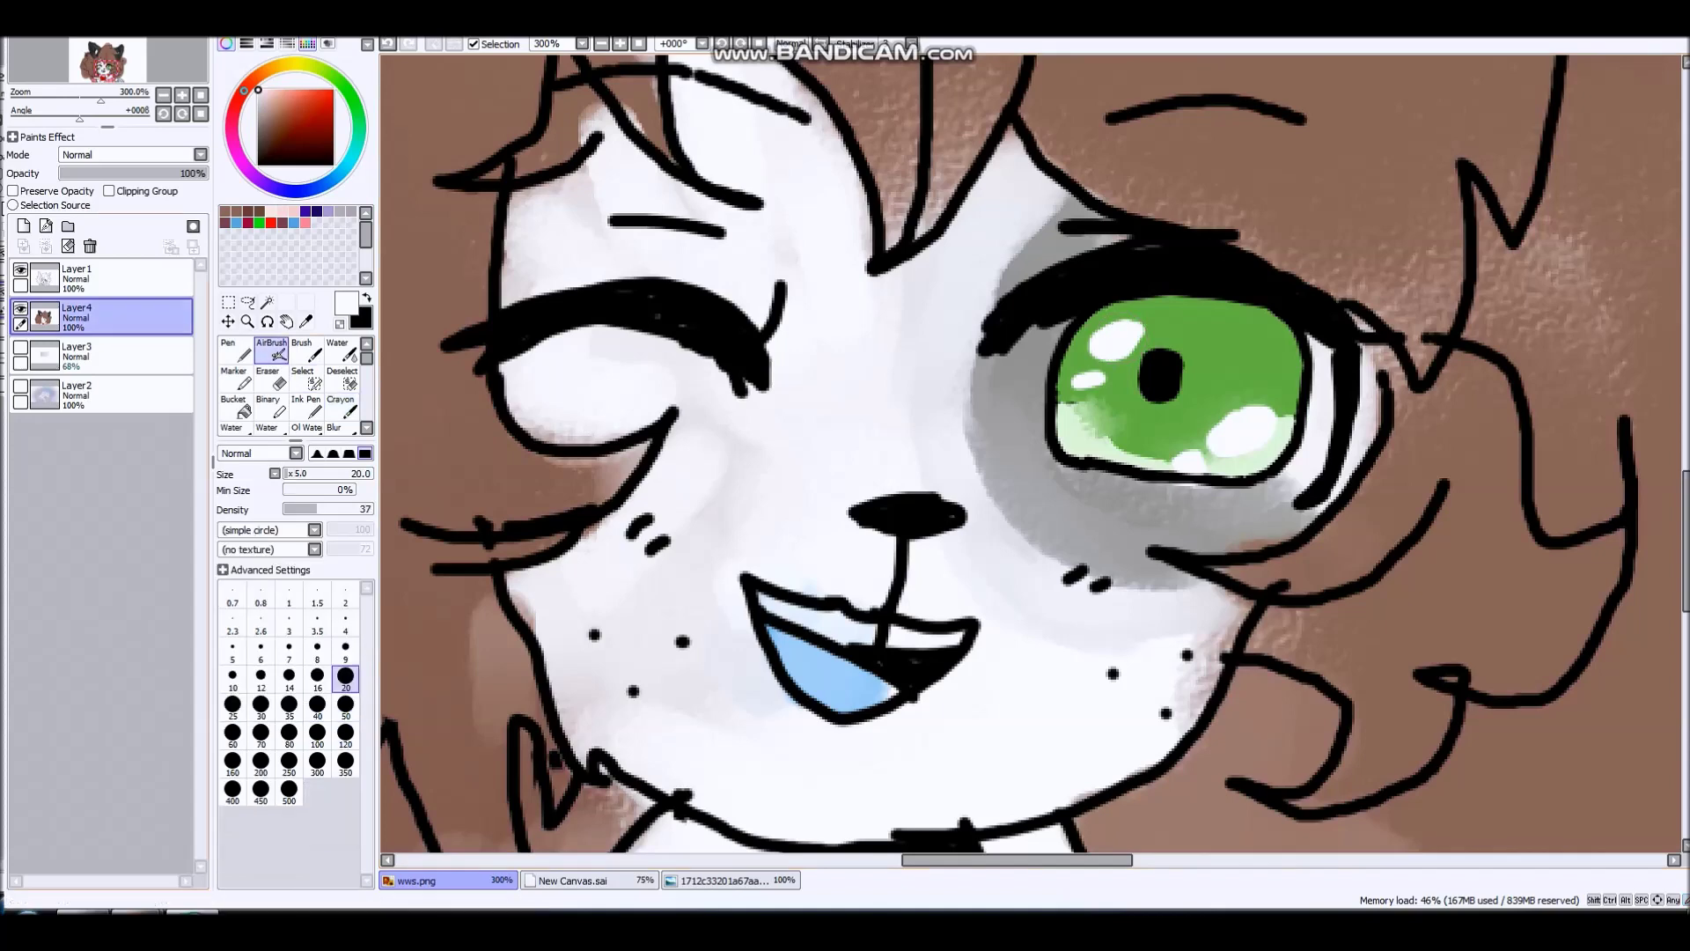
{"action": "left_click", "coordinate": [88, 279]}
{"action": "scroll", "coordinate": [1222, 322], "scroll_direction": "up", "scroll_amount": 3}
{"action": "left_click_drag", "start_coordinate": [1003, 352], "coordinate": [954, 406]}
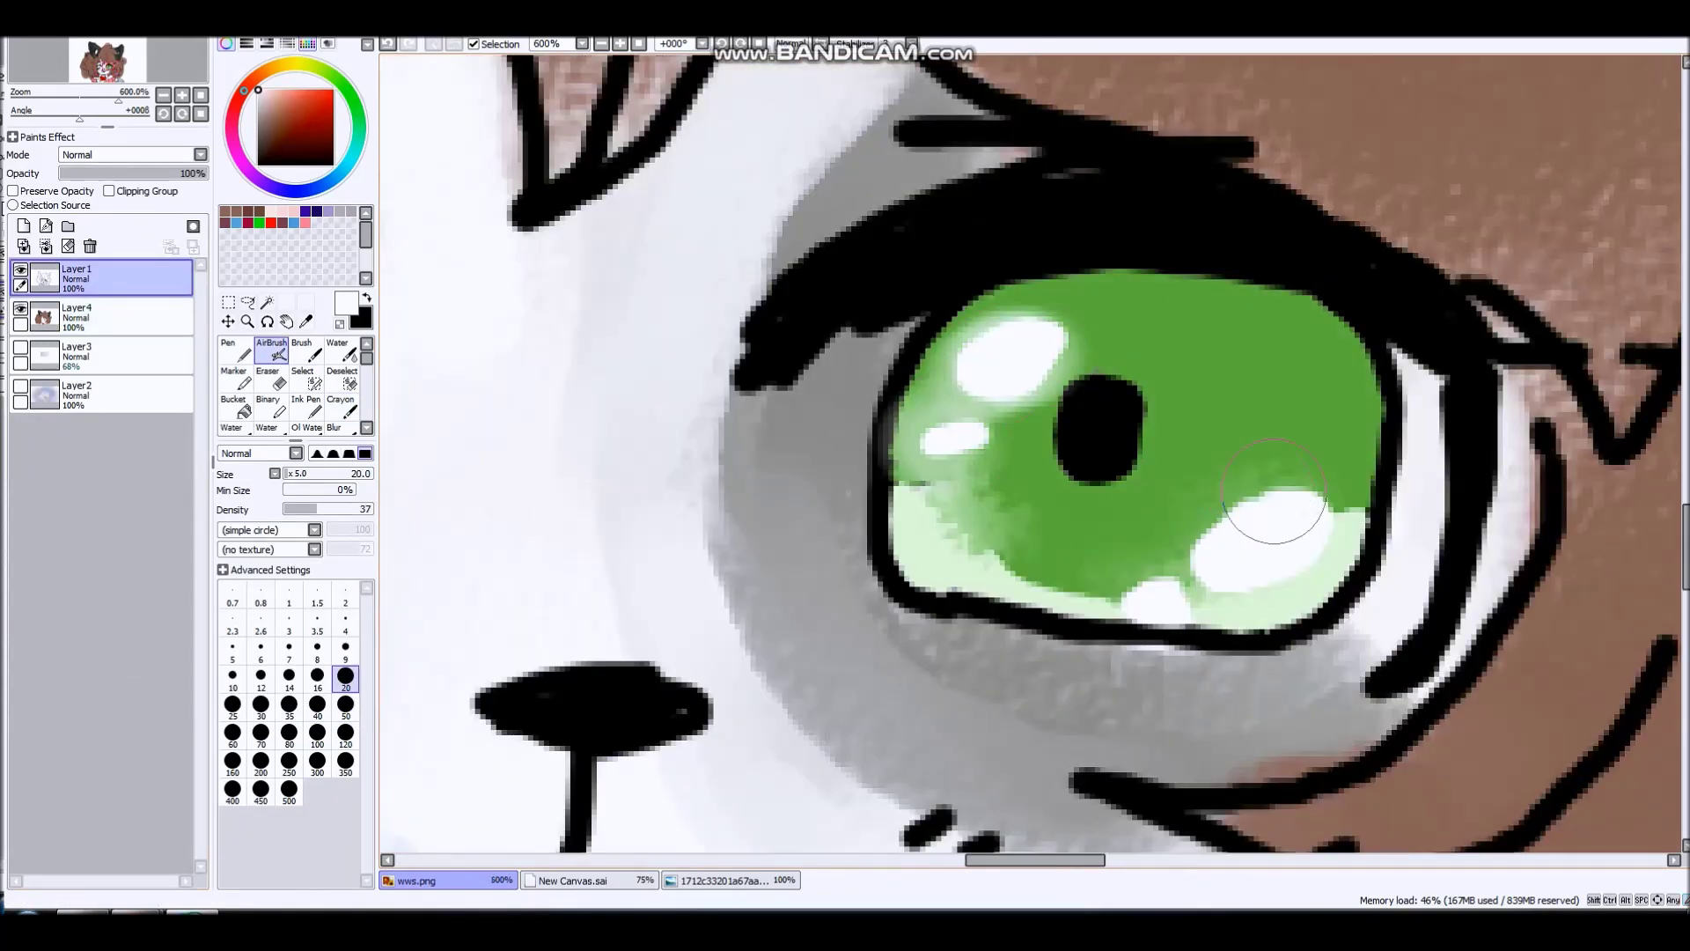
- Sample the eye's pale green and airbrush the lower iris, adding muted green over the upper iris at size 20
{"action": "left_click", "coordinate": [914, 510], "text": "alt"}
{"action": "mouse_move", "coordinate": [910, 497]}
{"action": "left_mouse_down"}
{"action": "mouse_move", "coordinate": [1046, 579]}
{"action": "mouse_move", "coordinate": [1305, 502]}
{"action": "left_mouse_up"}
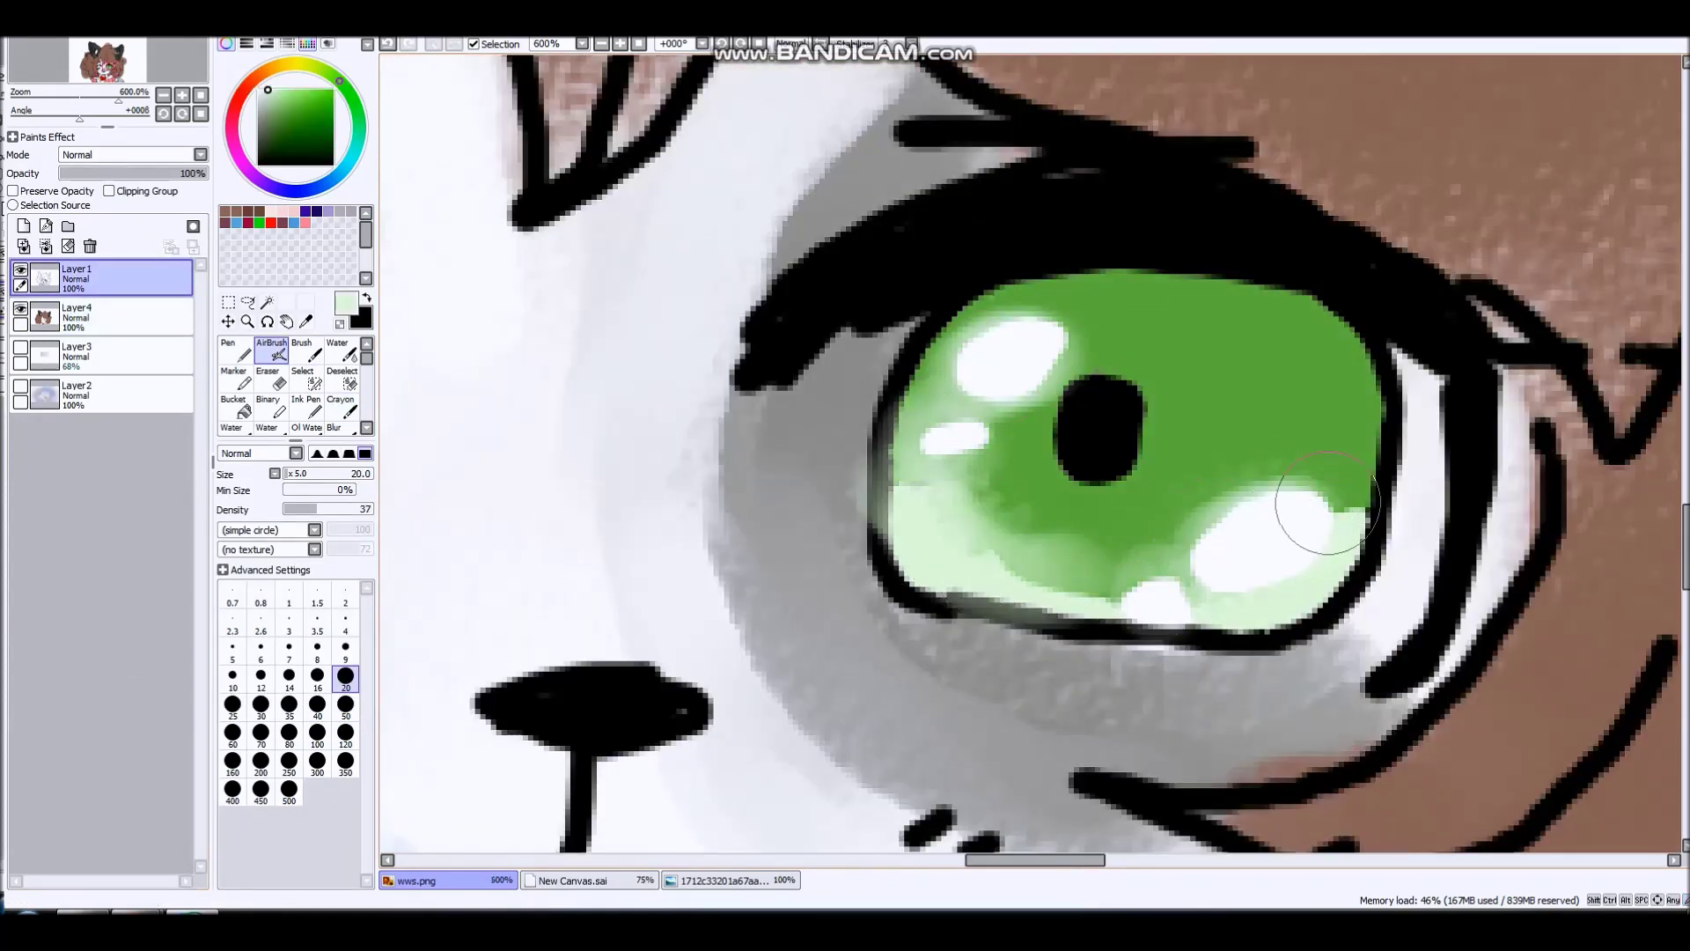
{"action": "mouse_move", "coordinate": [1100, 265]}
{"action": "left_mouse_down"}
{"action": "mouse_move", "coordinate": [1218, 358]}
{"action": "mouse_move", "coordinate": [1075, 524]}
{"action": "mouse_move", "coordinate": [1200, 427]}
{"action": "left_mouse_up"}
{"action": "scroll", "coordinate": [1201, 427], "scroll_direction": "down", "scroll_amount": 9}
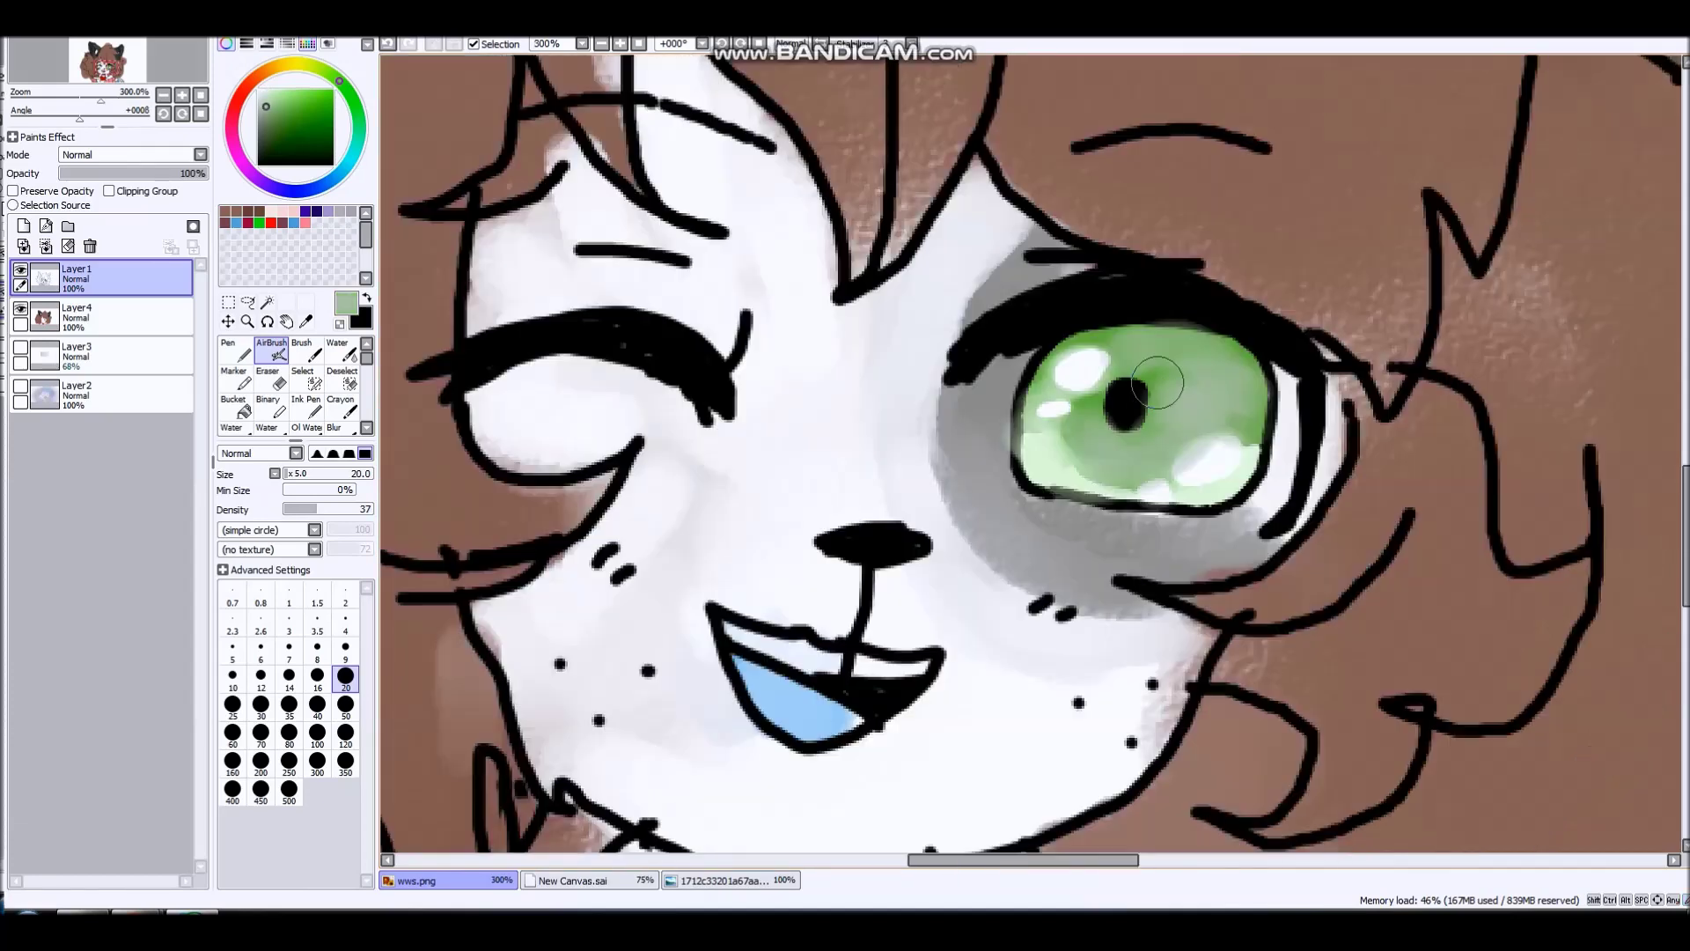
{"action": "scroll", "coordinate": [1195, 370], "scroll_direction": "up", "scroll_amount": 3}
{"action": "scroll", "coordinate": [1154, 370], "scroll_direction": "up", "scroll_amount": 3}
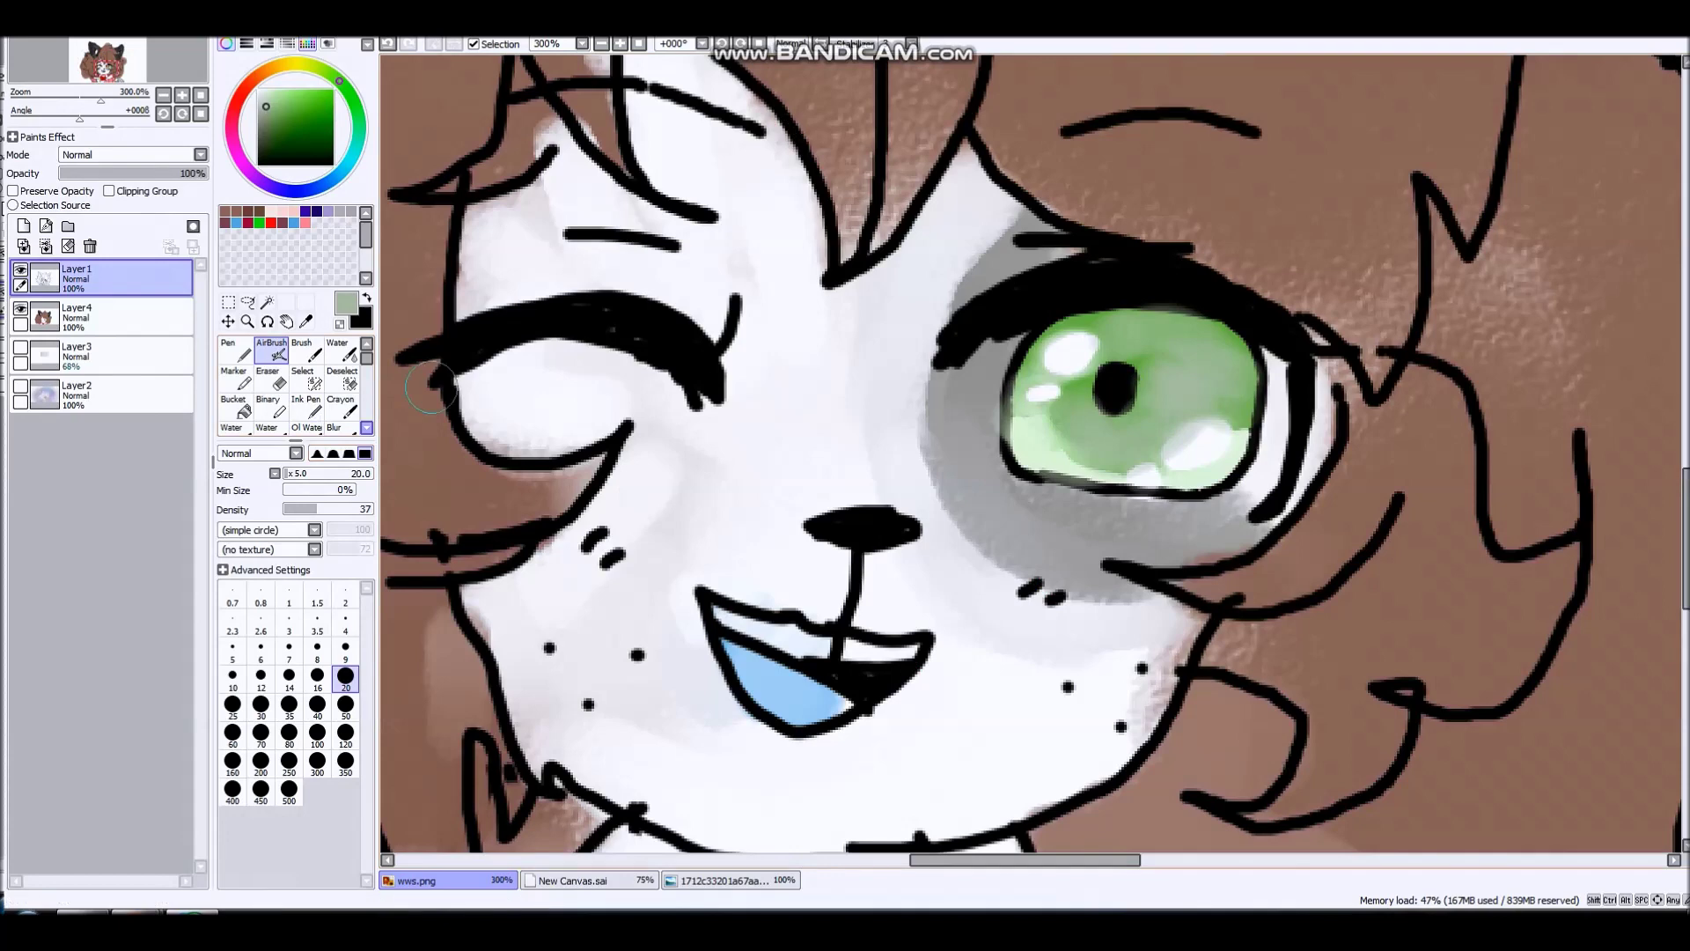
- Blend the green shades of the iris with the Blur tool at size 20
{"action": "left_click", "coordinate": [340, 427]}
{"action": "left_click", "coordinate": [345, 763]}
{"action": "scroll", "coordinate": [1228, 342], "scroll_direction": "up", "scroll_amount": 2}
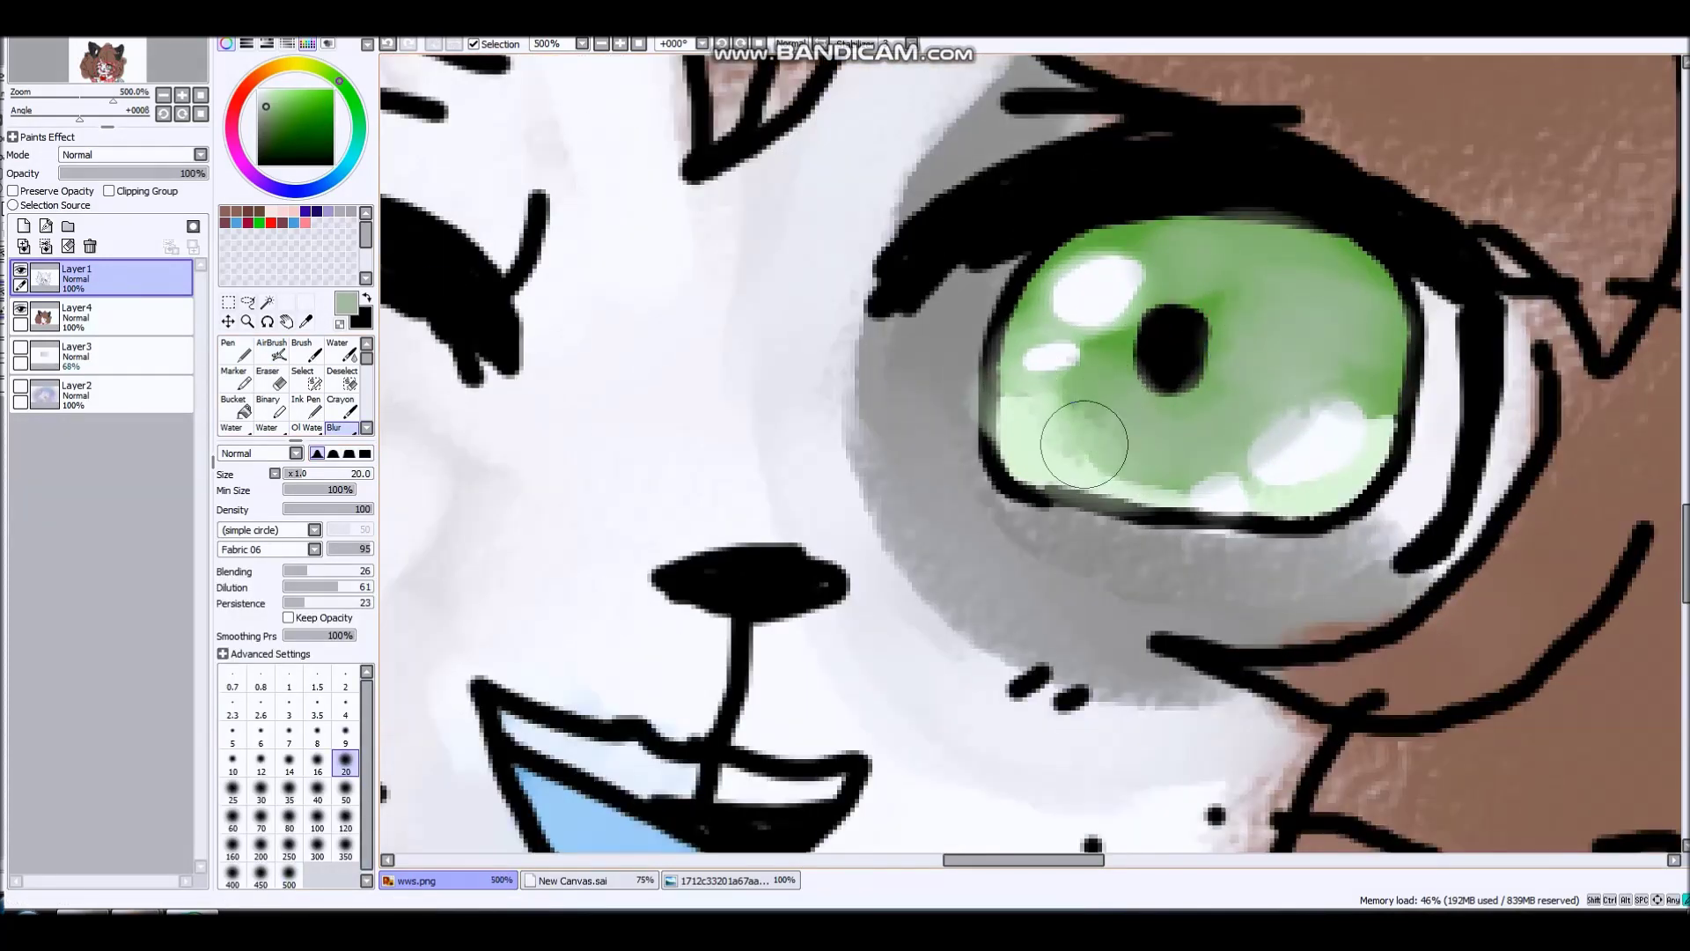
{"action": "scroll", "coordinate": [1131, 403], "scroll_direction": "down", "scroll_amount": 7}
{"action": "scroll", "coordinate": [1131, 403], "scroll_direction": "up", "scroll_amount": 3}
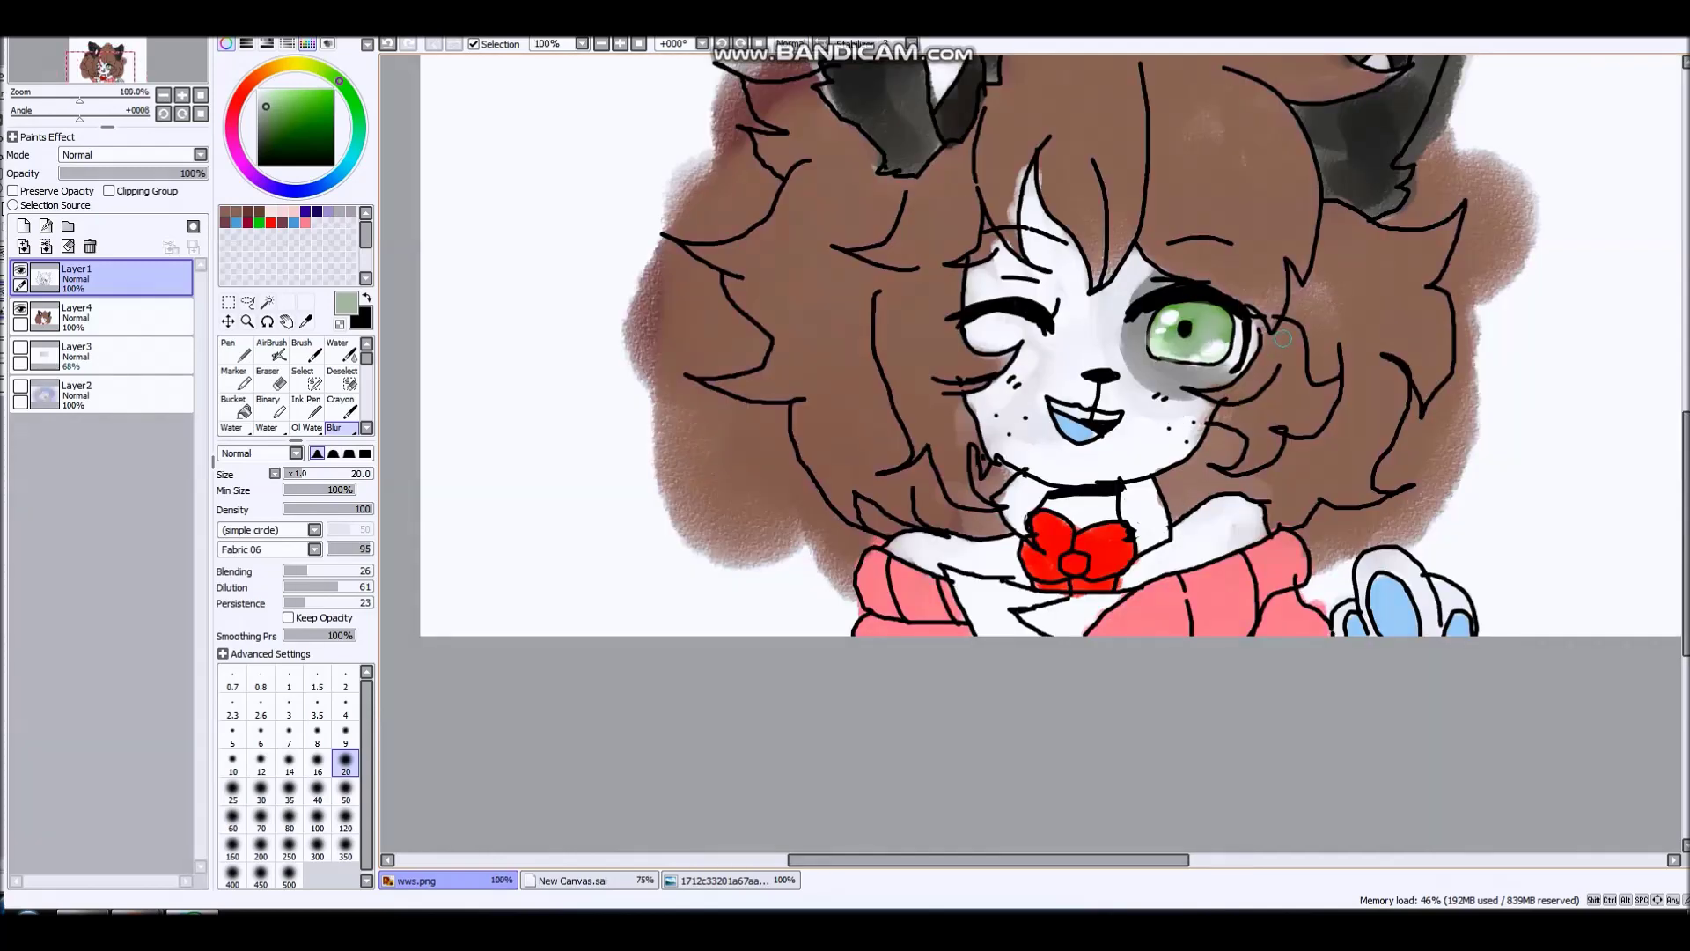
{"action": "scroll", "coordinate": [1459, 190], "scroll_direction": "down", "scroll_amount": 2}
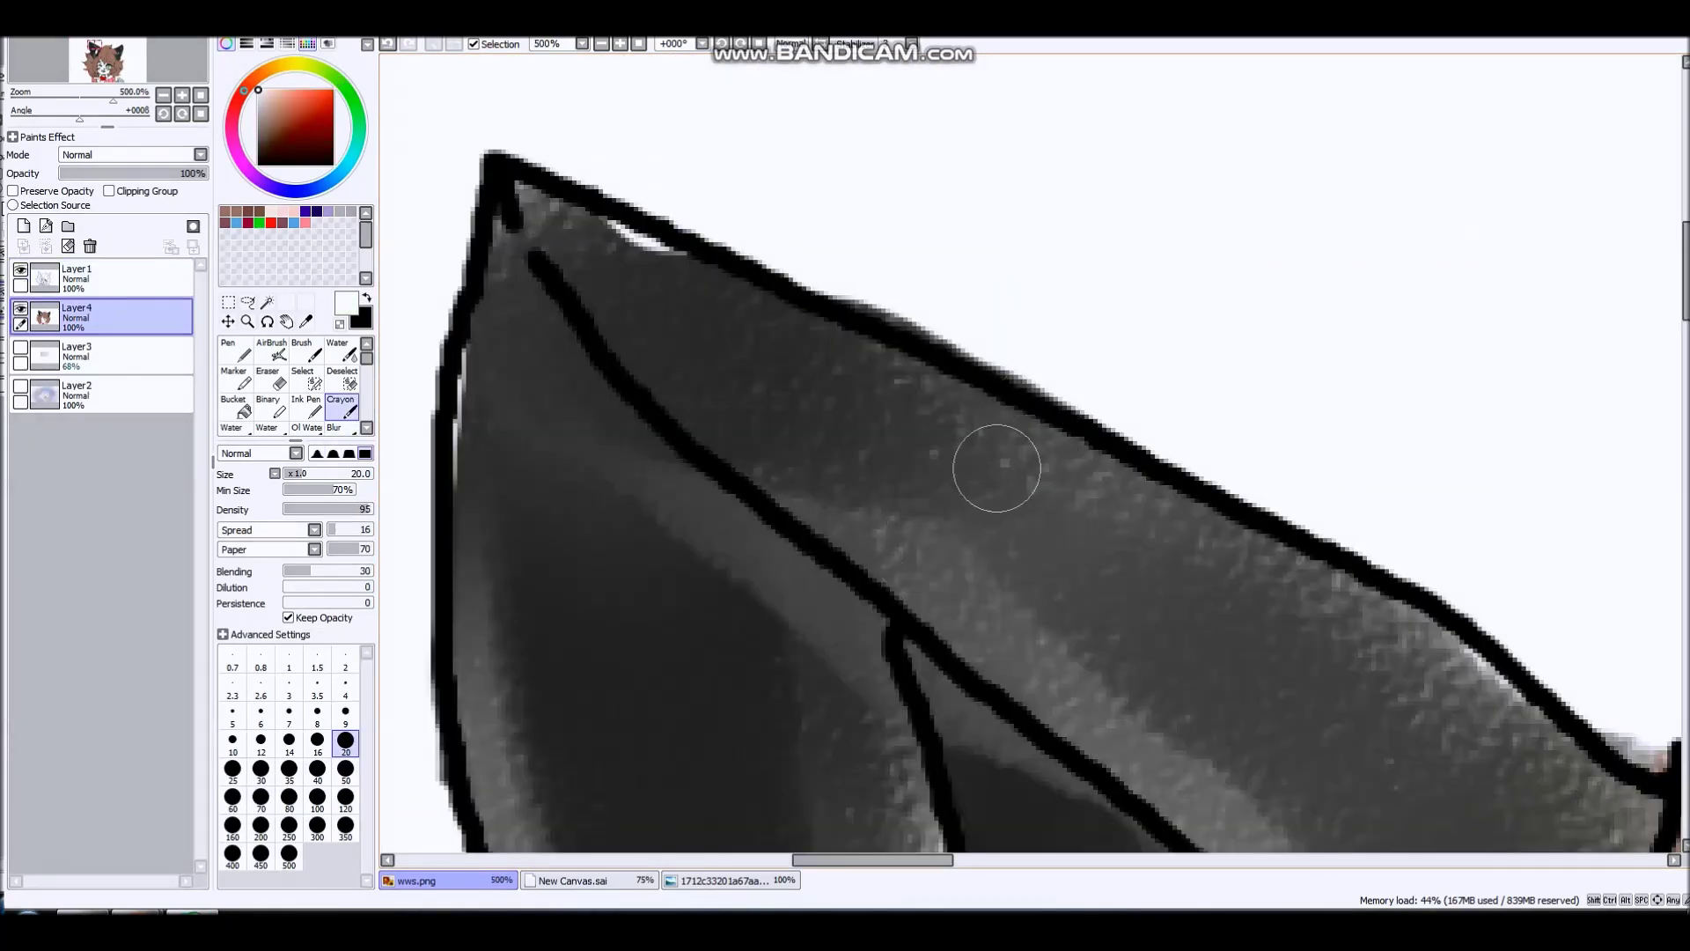
- Paint white crayon stripes across the closed-eye-side ear at size 20 on Layer4
{"action": "mouse_move", "coordinate": [1030, 440]}
{"action": "left_mouse_down"}
{"action": "mouse_move", "coordinate": [891, 614]}
{"action": "mouse_move", "coordinate": [1040, 455]}
{"action": "mouse_move", "coordinate": [995, 506]}
{"action": "left_mouse_up"}
{"action": "scroll", "coordinate": [993, 506], "scroll_direction": "down", "scroll_amount": 4}
{"action": "scroll", "coordinate": [1148, 537], "scroll_direction": "up", "scroll_amount": 3}
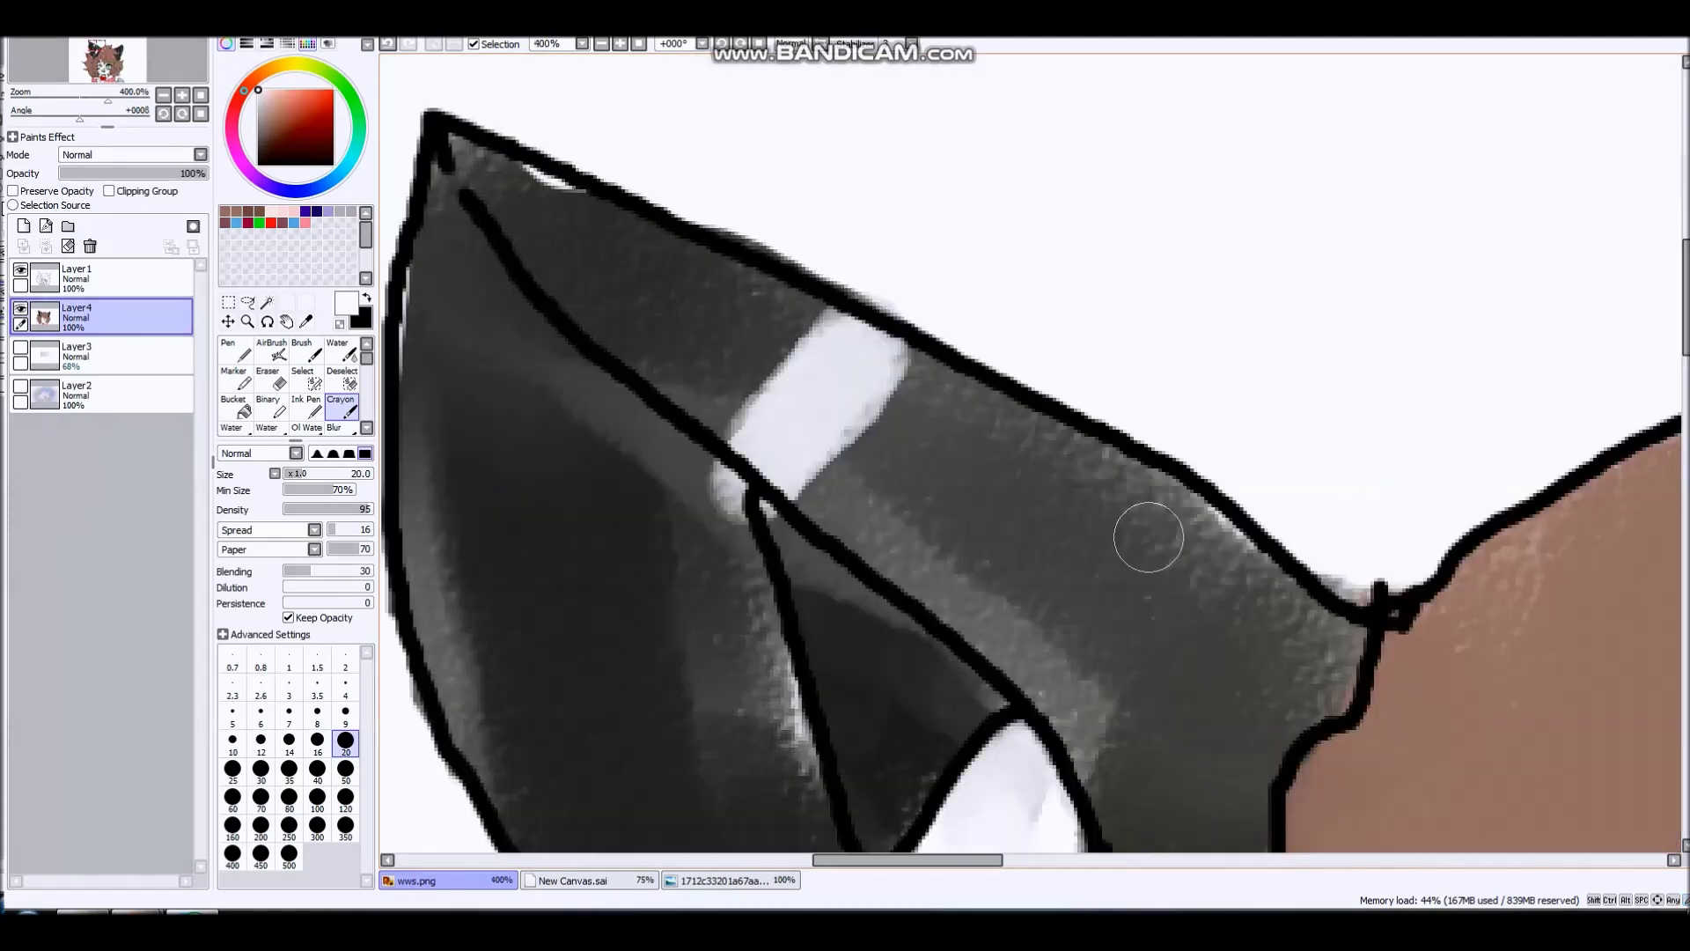
{"action": "mouse_move", "coordinate": [1148, 537]}
{"action": "left_mouse_down"}
{"action": "mouse_move", "coordinate": [1086, 660]}
{"action": "mouse_move", "coordinate": [1083, 516]}
{"action": "left_mouse_up"}
{"action": "left_click_drag", "start_coordinate": [761, 491], "coordinate": [766, 475]}
{"action": "scroll", "coordinate": [766, 473], "scroll_direction": "down", "scroll_amount": 6}
{"action": "scroll", "coordinate": [936, 409], "scroll_direction": "up", "scroll_amount": 5}
- Paint two white stripes across the open-eye-side ear and tidy their edges with near-black crayon at size 20
{"action": "left_click_drag", "start_coordinate": [940, 346], "coordinate": [1004, 475]}
{"action": "mouse_move", "coordinate": [774, 452]}
{"action": "left_mouse_down"}
{"action": "mouse_move", "coordinate": [876, 710]}
{"action": "mouse_move", "coordinate": [811, 517]}
{"action": "mouse_move", "coordinate": [796, 596]}
{"action": "mouse_move", "coordinate": [829, 634]}
{"action": "mouse_move", "coordinate": [787, 478]}
{"action": "mouse_move", "coordinate": [634, 491]}
{"action": "left_mouse_up"}
{"action": "scroll", "coordinate": [547, 509], "scroll_direction": "up", "scroll_amount": 2}
{"action": "scroll", "coordinate": [823, 518], "scroll_direction": "down", "scroll_amount": 10}
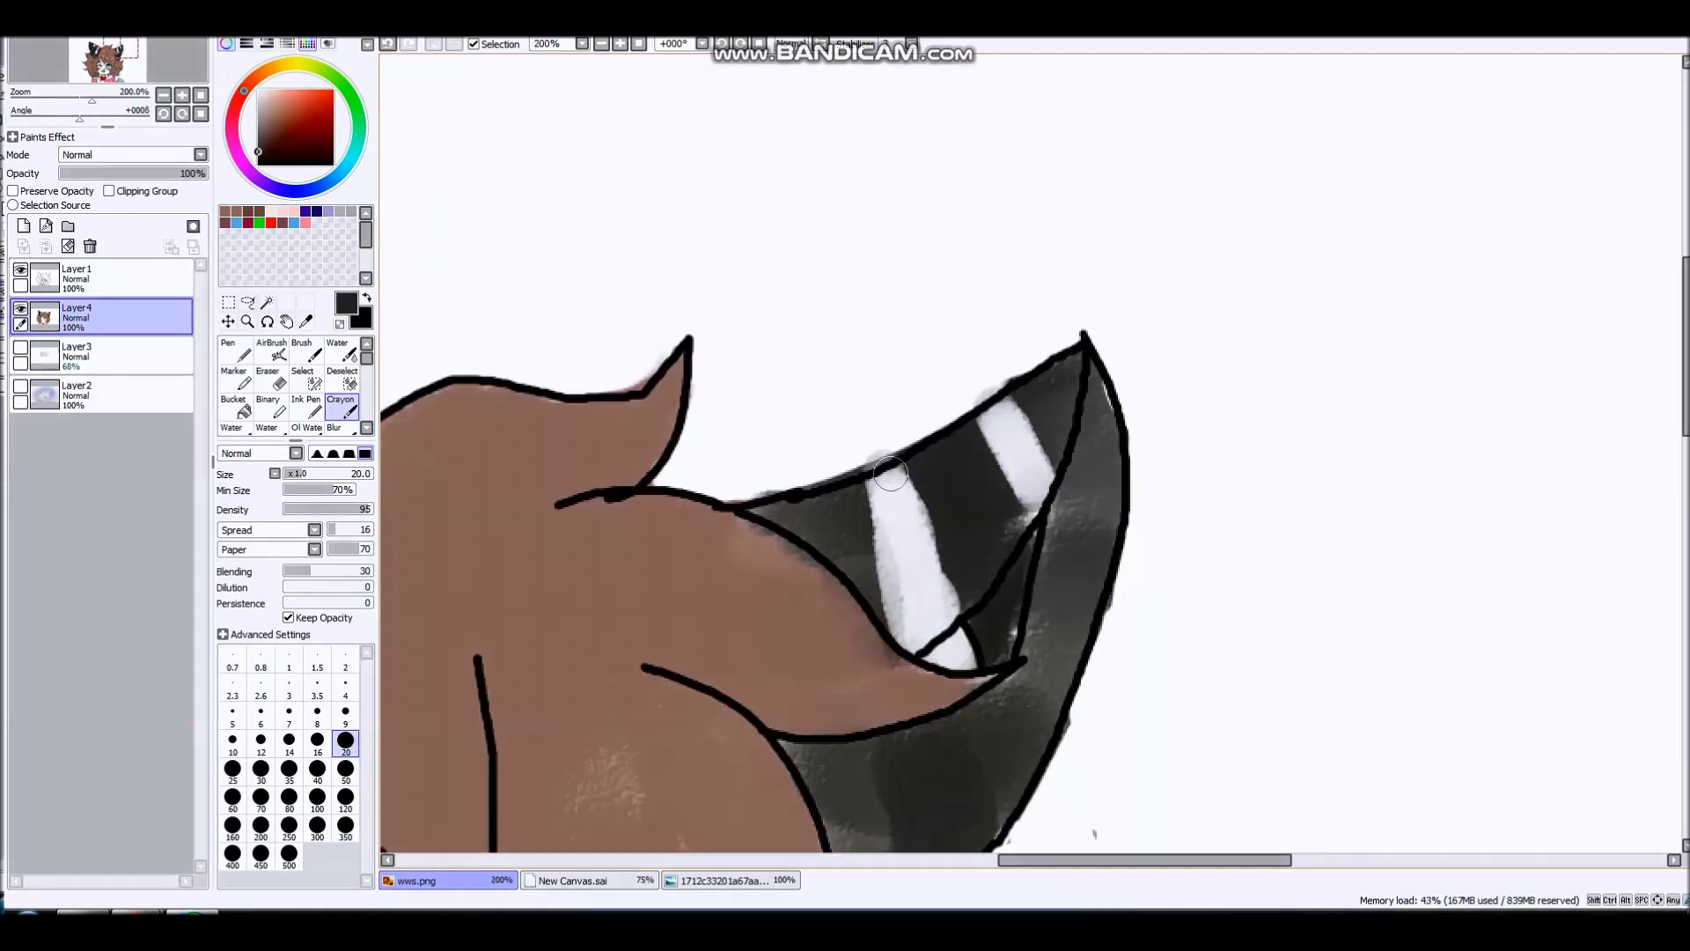
- Retouch the white highlights of the green eye with a white Pen at size 6 on Layer4
{"action": "scroll", "coordinate": [898, 502], "scroll_direction": "up", "scroll_amount": 7}
{"action": "scroll", "coordinate": [922, 400], "scroll_direction": "up", "scroll_amount": 4}
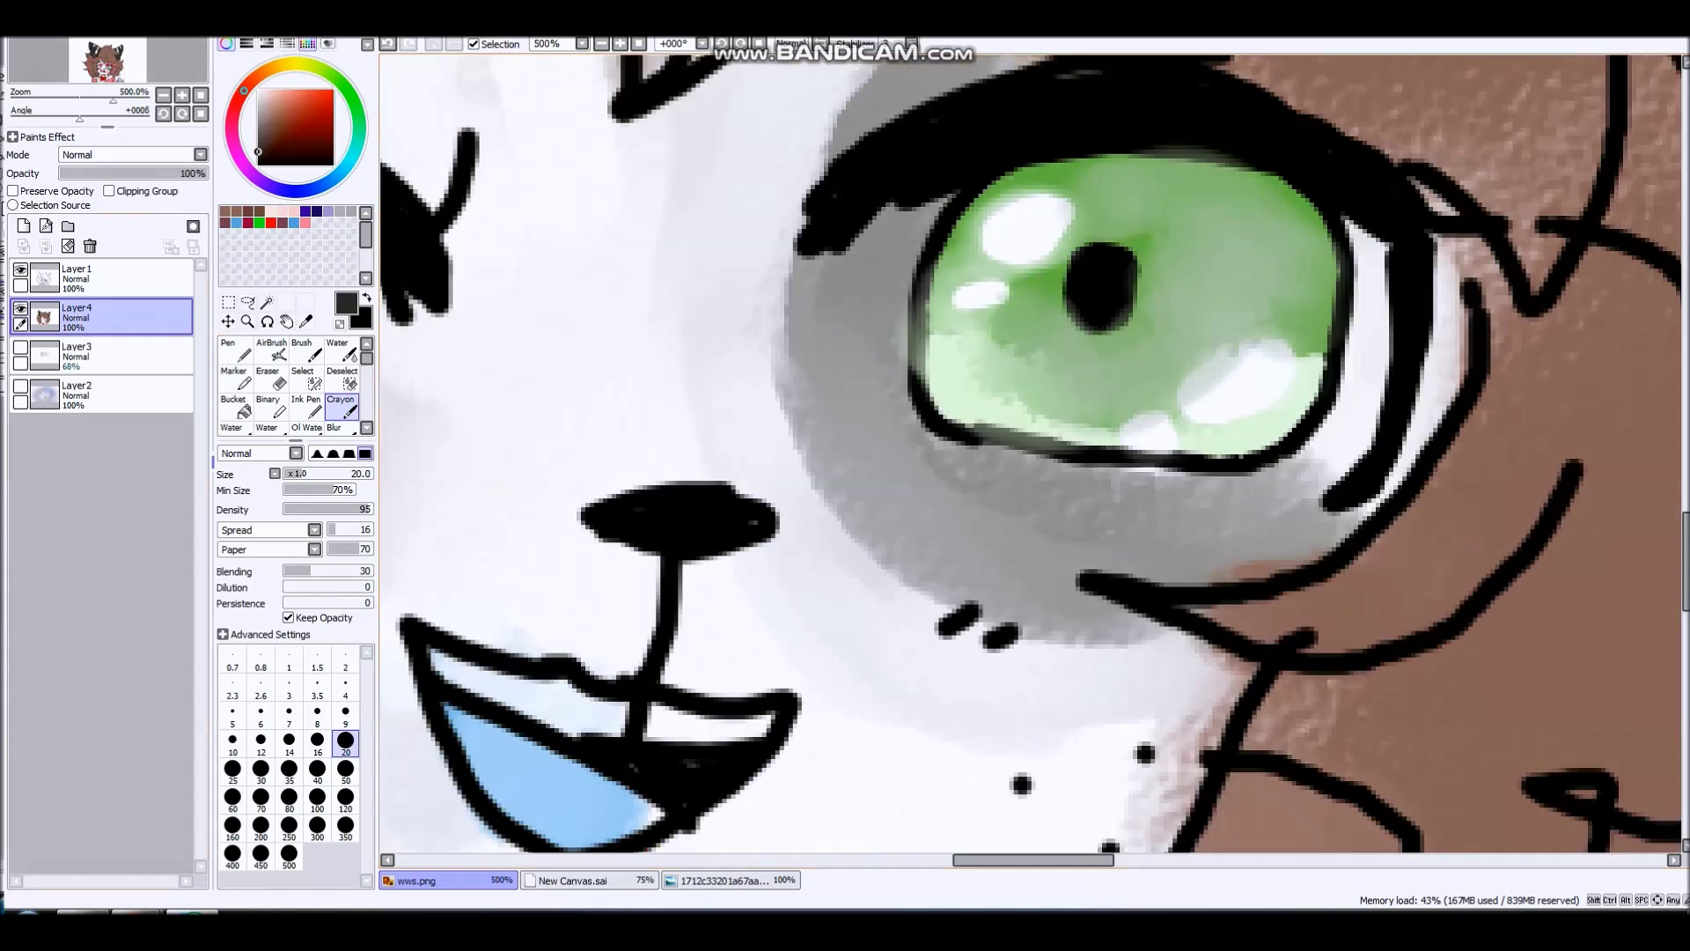
{"action": "left_click", "coordinate": [236, 350]}
{"action": "left_click", "coordinate": [298, 121]}
{"action": "scroll", "coordinate": [1154, 307], "scroll_direction": "up", "scroll_amount": 2}
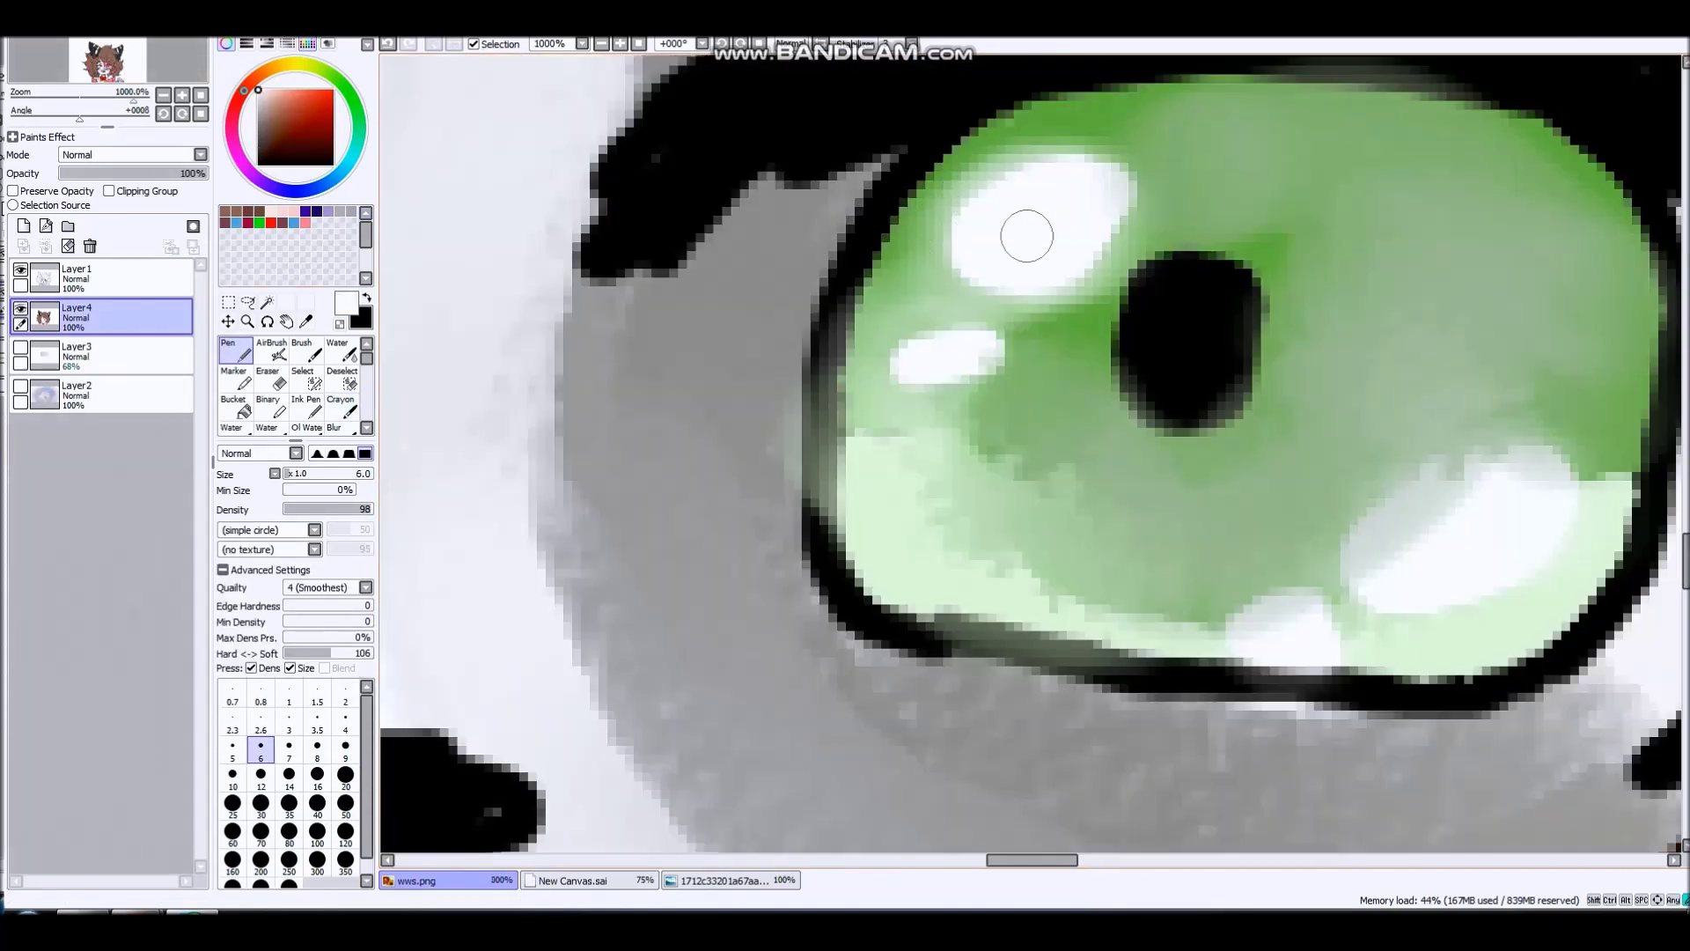
{"action": "scroll", "coordinate": [1035, 460], "scroll_direction": "down", "scroll_amount": 10}
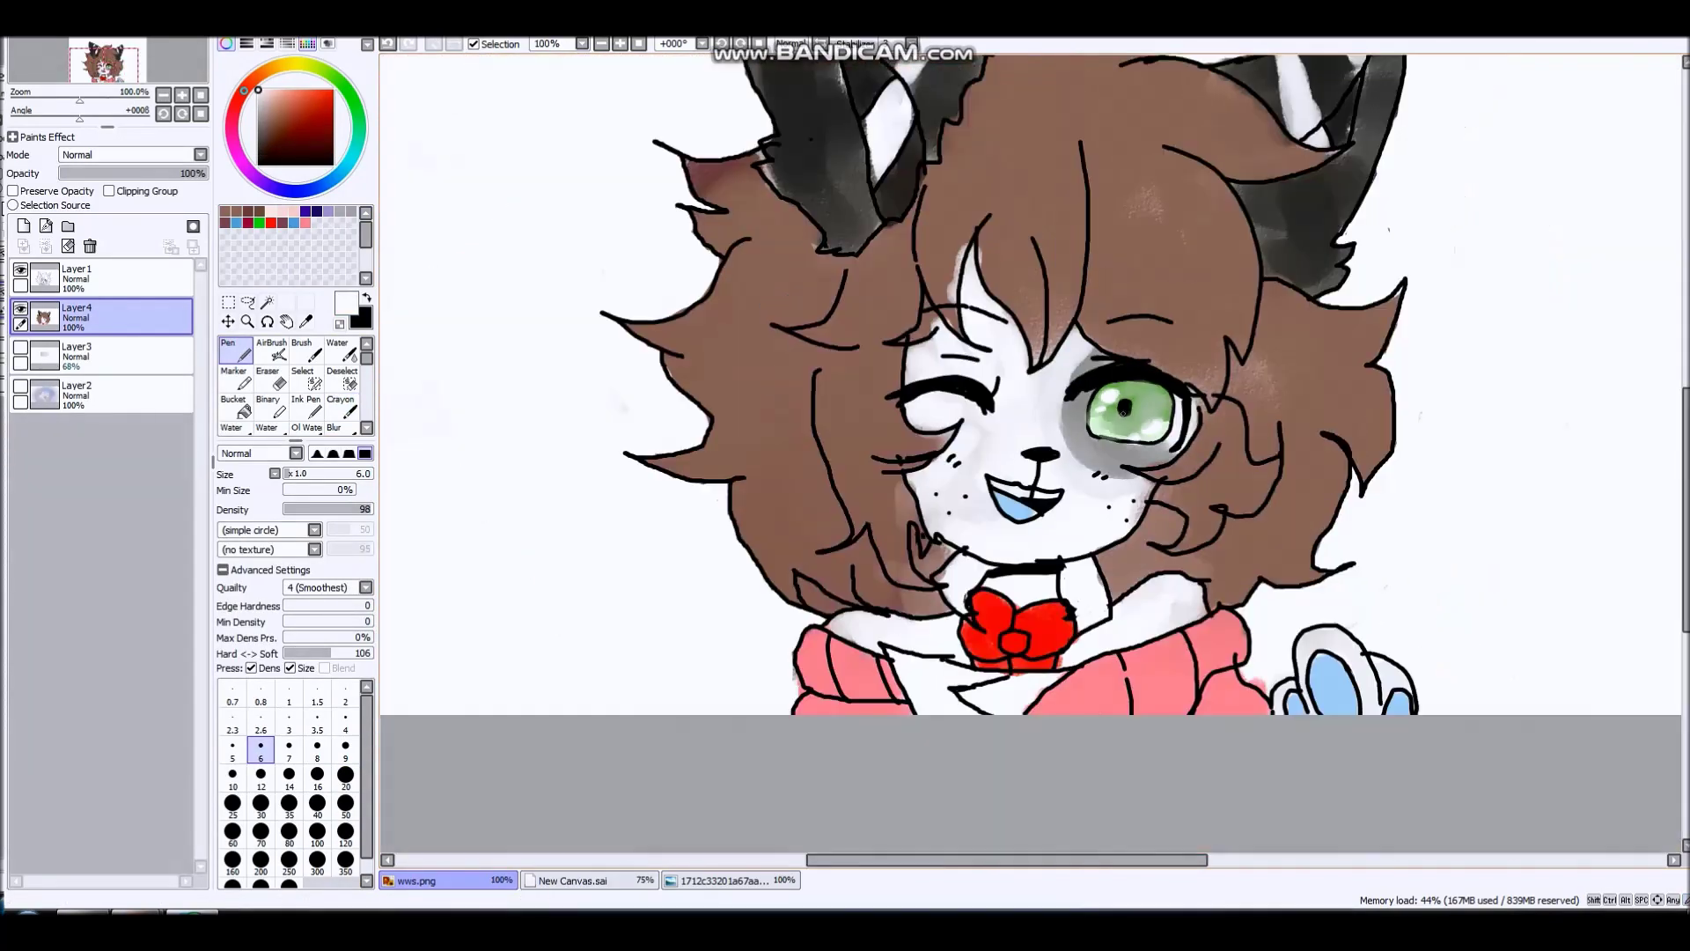
{"action": "scroll", "coordinate": [1173, 579], "scroll_direction": "up", "scroll_amount": 3}
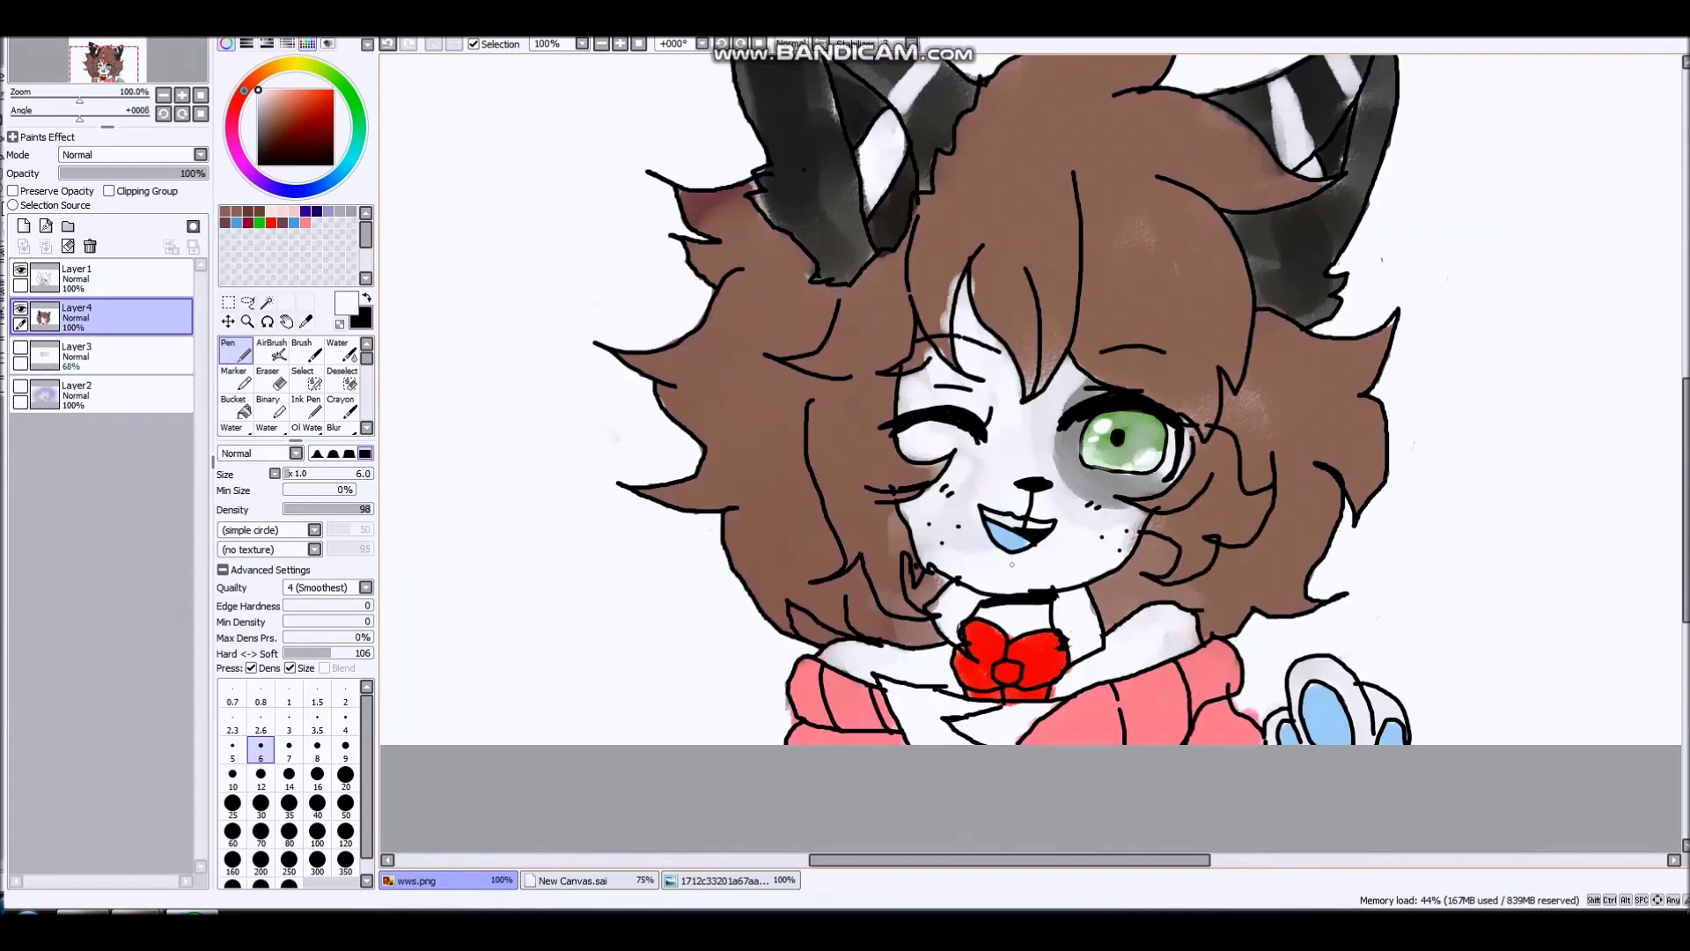
- Show the pastel Layer2 background behind the character
{"action": "left_click", "coordinate": [20, 387]}
{"action": "scroll", "coordinate": [1031, 449], "scroll_direction": "down", "scroll_amount": 3}
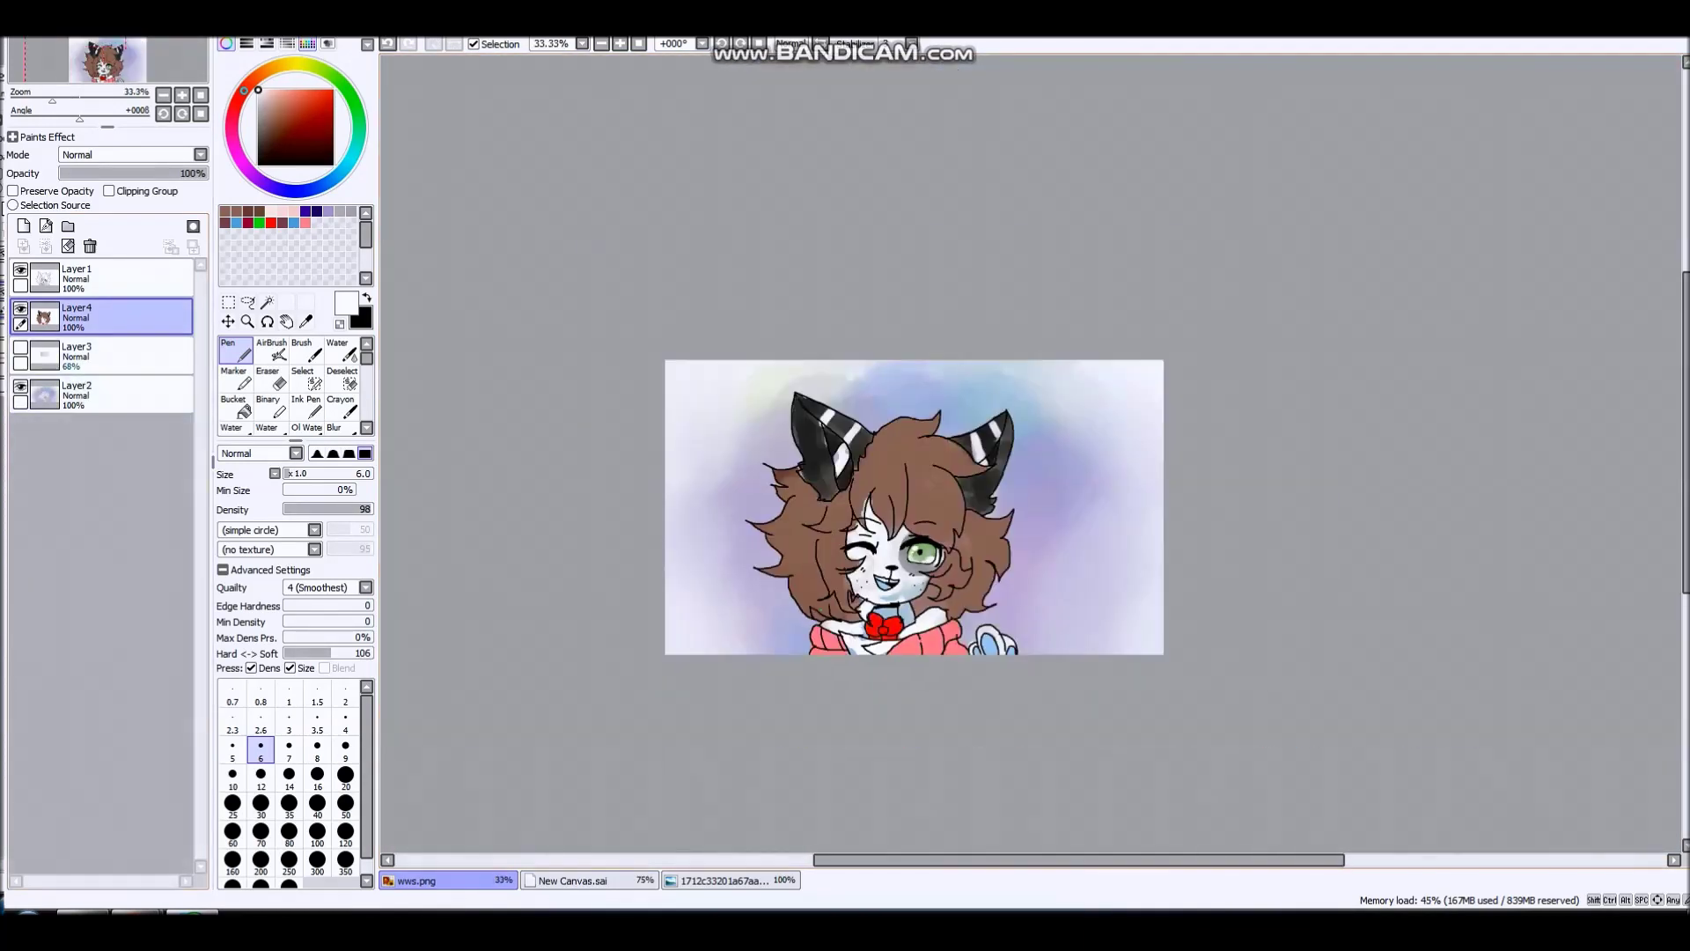
{"action": "scroll", "coordinate": [911, 465], "scroll_direction": "up", "scroll_amount": 1}
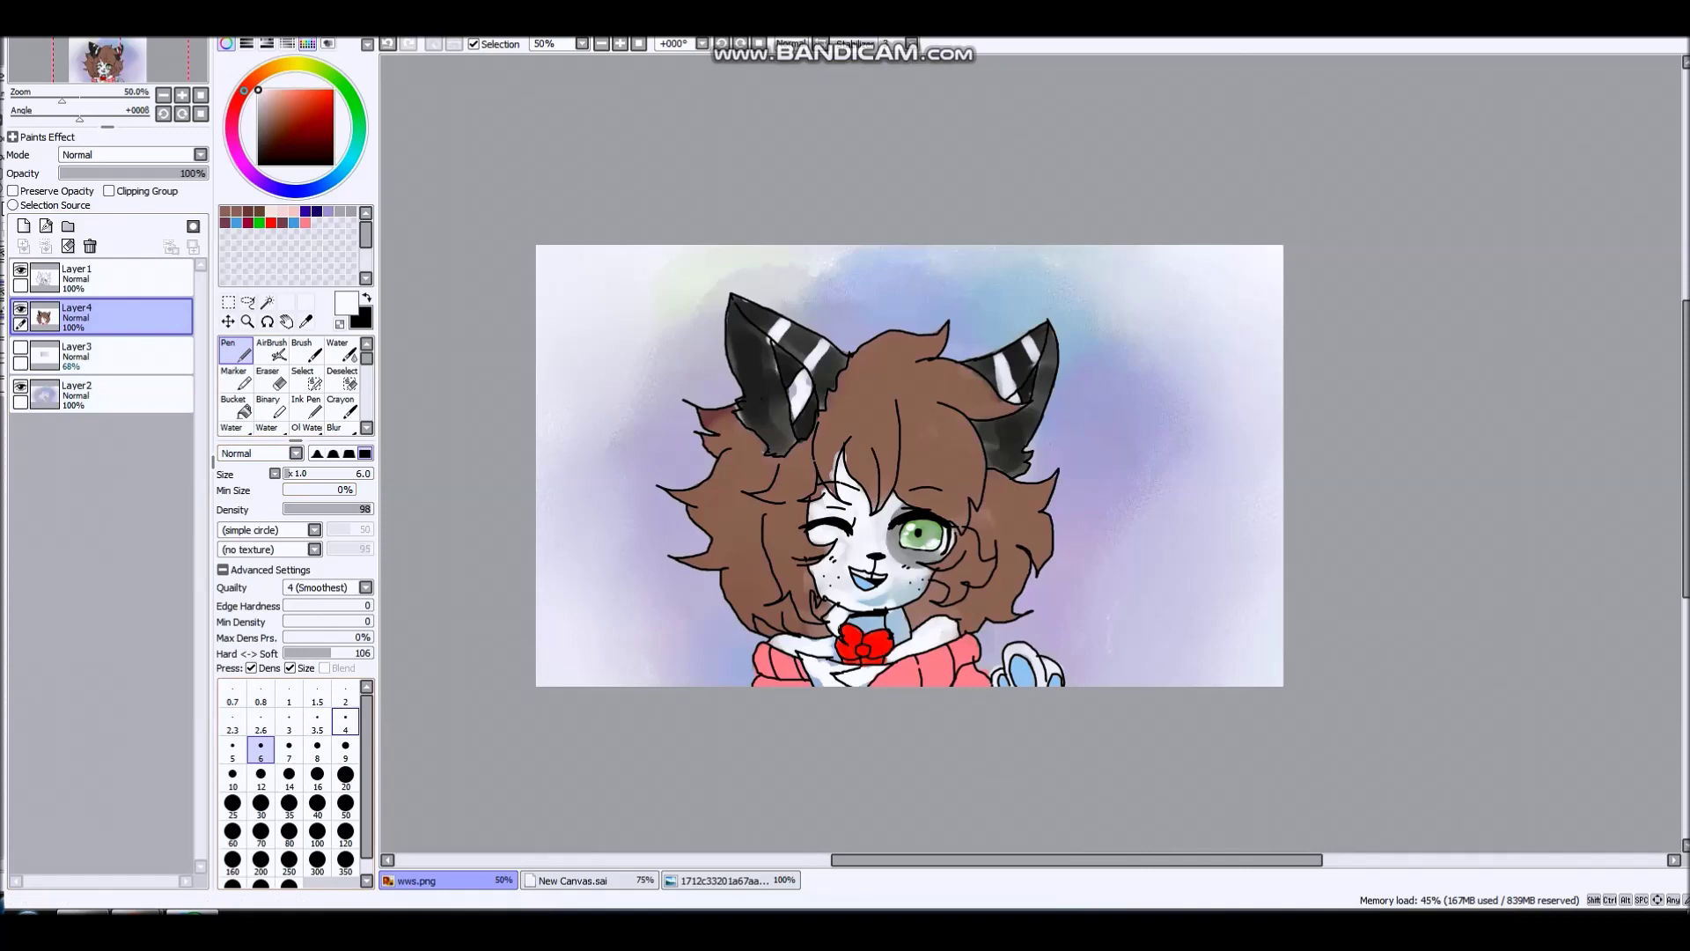
- Cover the background showing through the cheek and chin with white, using Pen at size 50 and Crayon at size 20
{"action": "scroll", "coordinate": [948, 582], "scroll_direction": "up", "scroll_amount": 5}
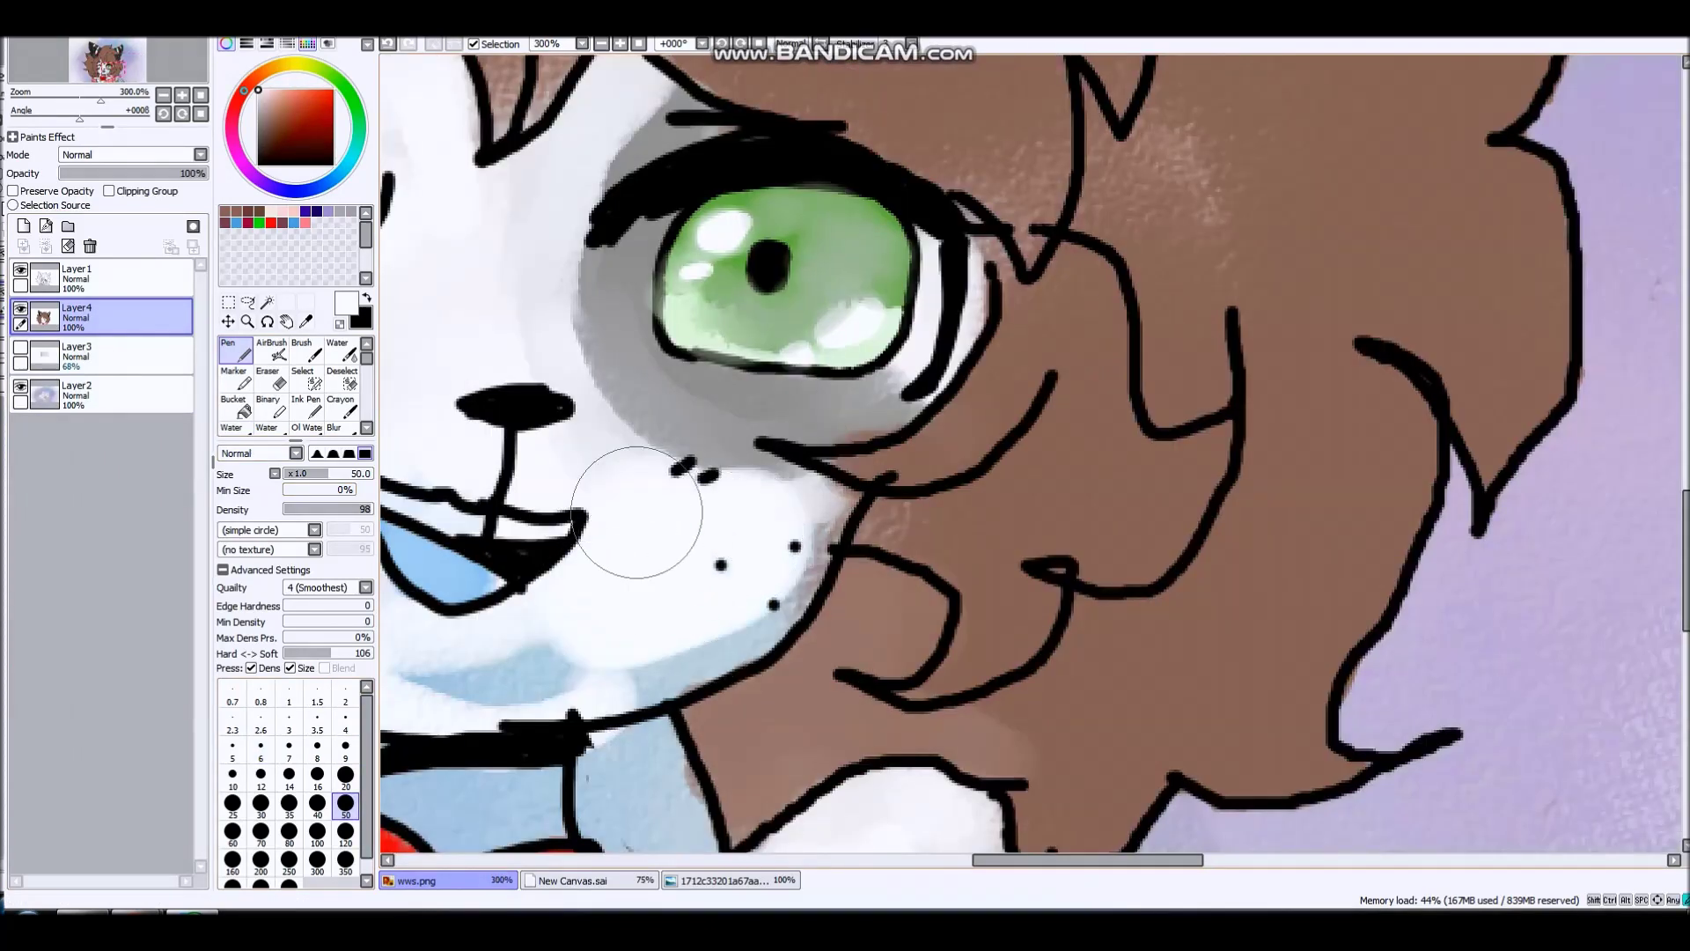
{"action": "double_click", "coordinate": [341, 407]}
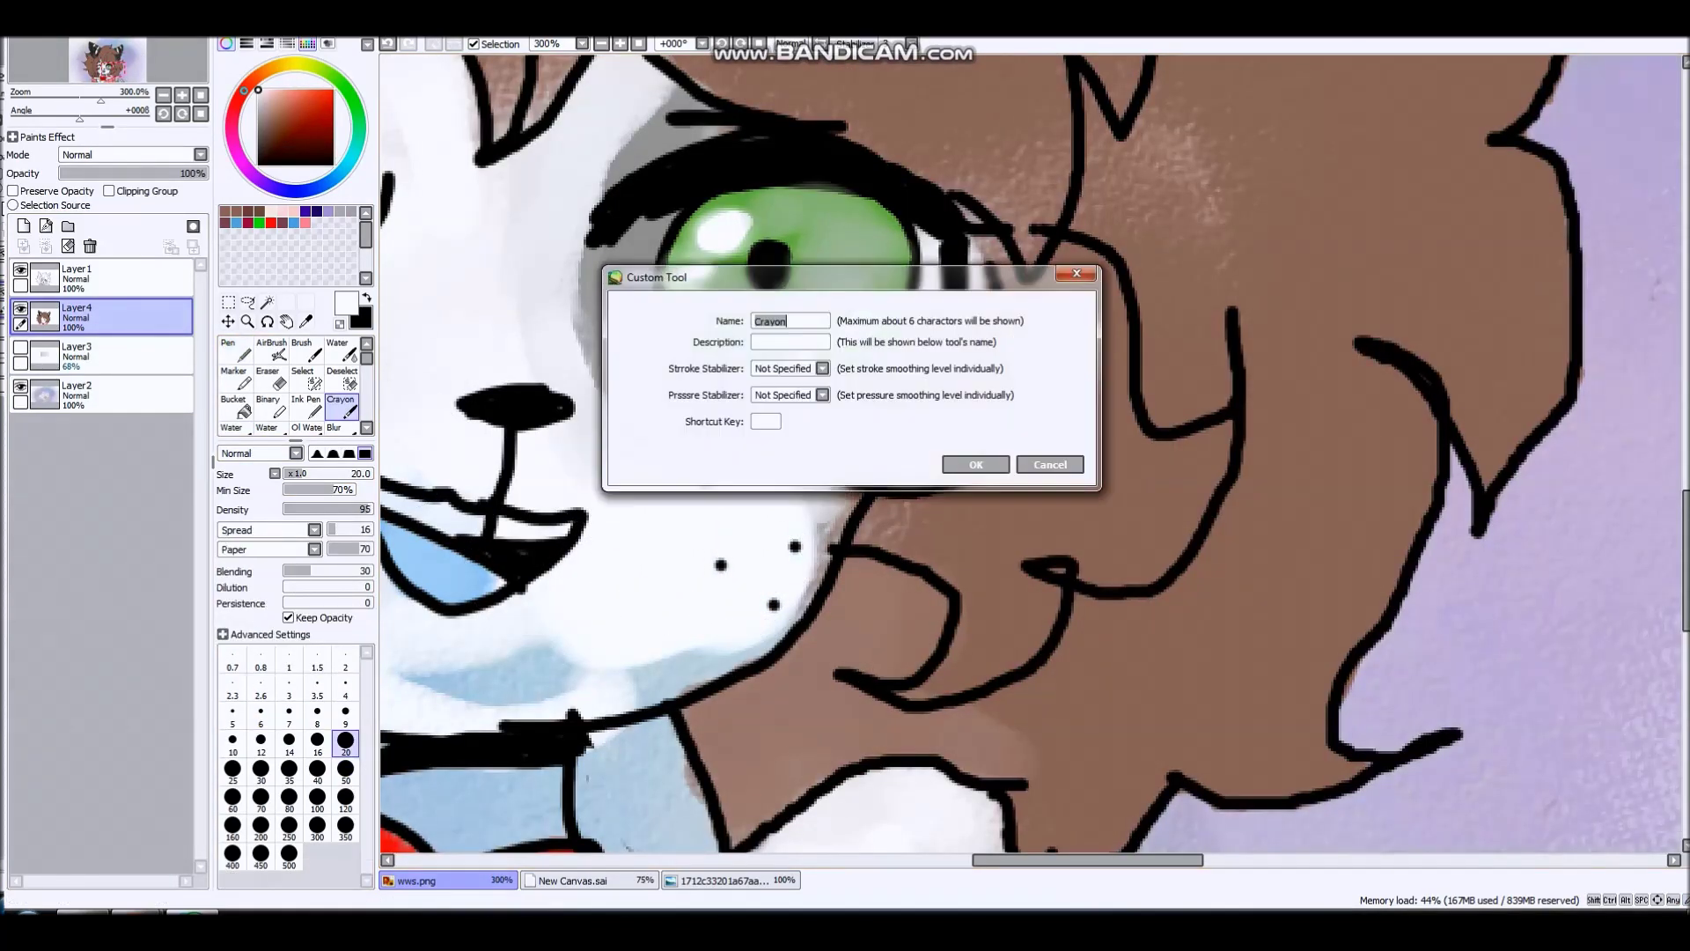
{"action": "left_click", "coordinate": [975, 465]}
{"action": "left_click_drag", "start_coordinate": [810, 512], "coordinate": [743, 623]}
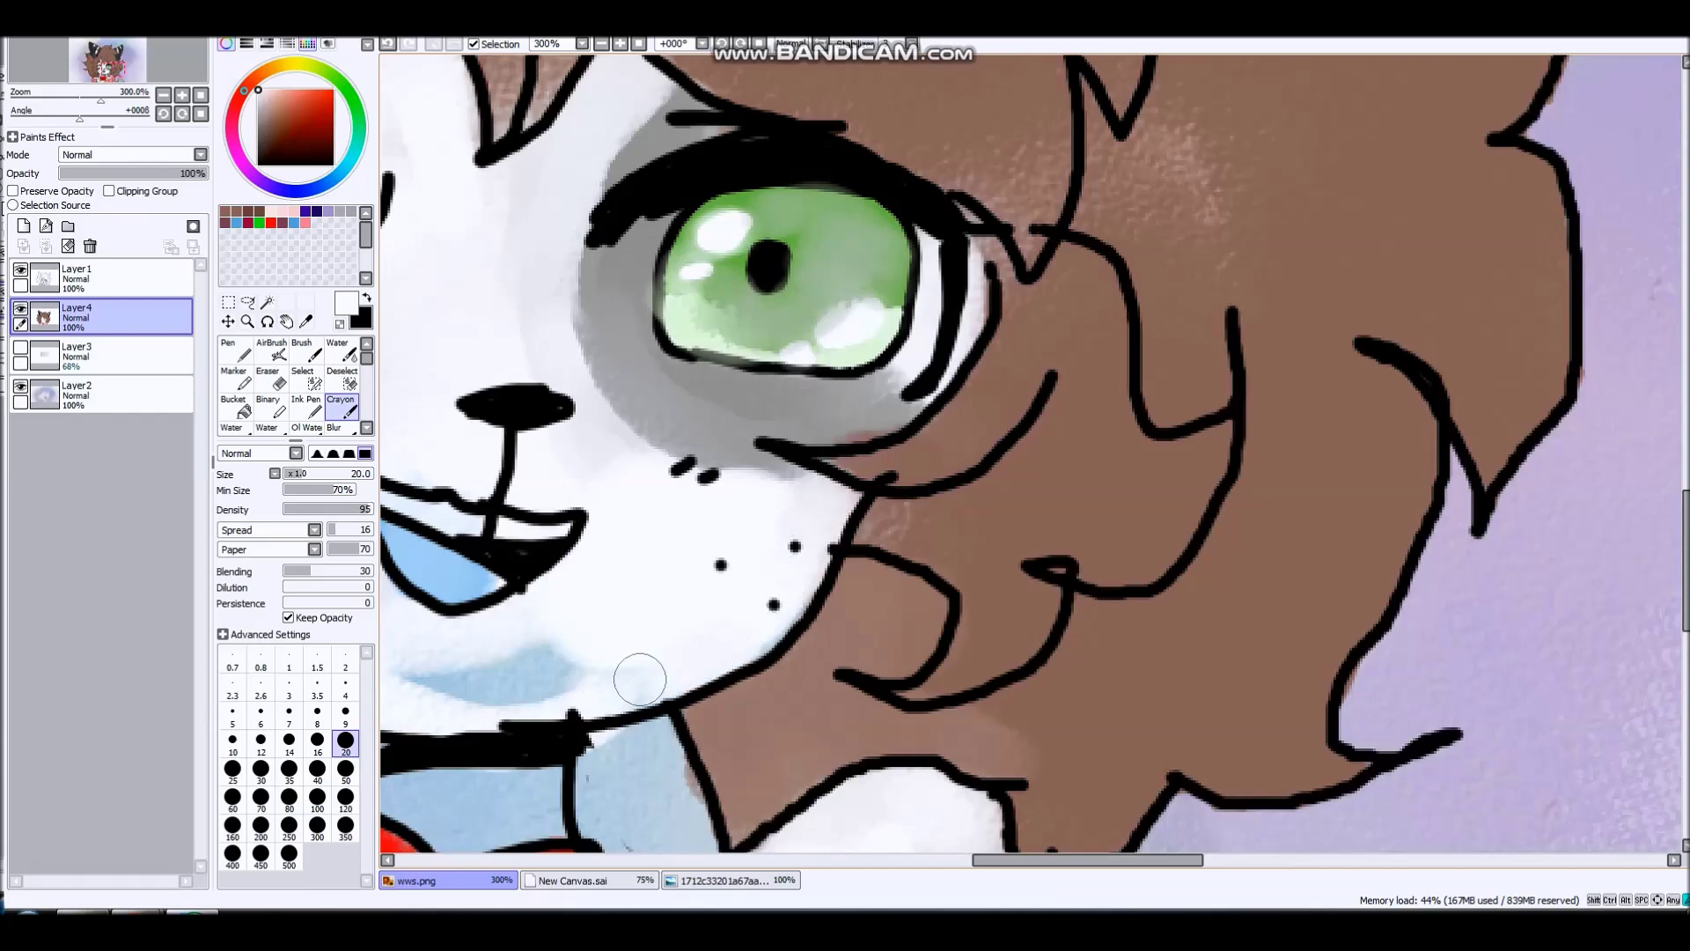
{"action": "left_click_drag", "start_coordinate": [640, 679], "coordinate": [606, 660]}
{"action": "scroll", "coordinate": [796, 534], "scroll_direction": "down", "scroll_amount": 3}
{"action": "scroll", "coordinate": [681, 649], "scroll_direction": "up", "scroll_amount": 4}
- Cover the background showing through the neck, shoulders and chest fur with white Crayon at size 20 on Layer4
{"action": "mouse_move", "coordinate": [731, 552]}
{"action": "left_mouse_down"}
{"action": "mouse_move", "coordinate": [671, 529]}
{"action": "mouse_move", "coordinate": [700, 596]}
{"action": "mouse_move", "coordinate": [737, 549]}
{"action": "mouse_move", "coordinate": [729, 523]}
{"action": "mouse_move", "coordinate": [808, 558]}
{"action": "mouse_move", "coordinate": [692, 548]}
{"action": "mouse_move", "coordinate": [590, 493]}
{"action": "mouse_move", "coordinate": [480, 488]}
{"action": "mouse_move", "coordinate": [915, 484]}
{"action": "mouse_move", "coordinate": [962, 465]}
{"action": "mouse_move", "coordinate": [845, 503]}
{"action": "mouse_move", "coordinate": [961, 544]}
{"action": "mouse_move", "coordinate": [979, 520]}
{"action": "mouse_move", "coordinate": [991, 665]}
{"action": "mouse_move", "coordinate": [1019, 627]}
{"action": "mouse_move", "coordinate": [908, 569]}
{"action": "left_mouse_up"}
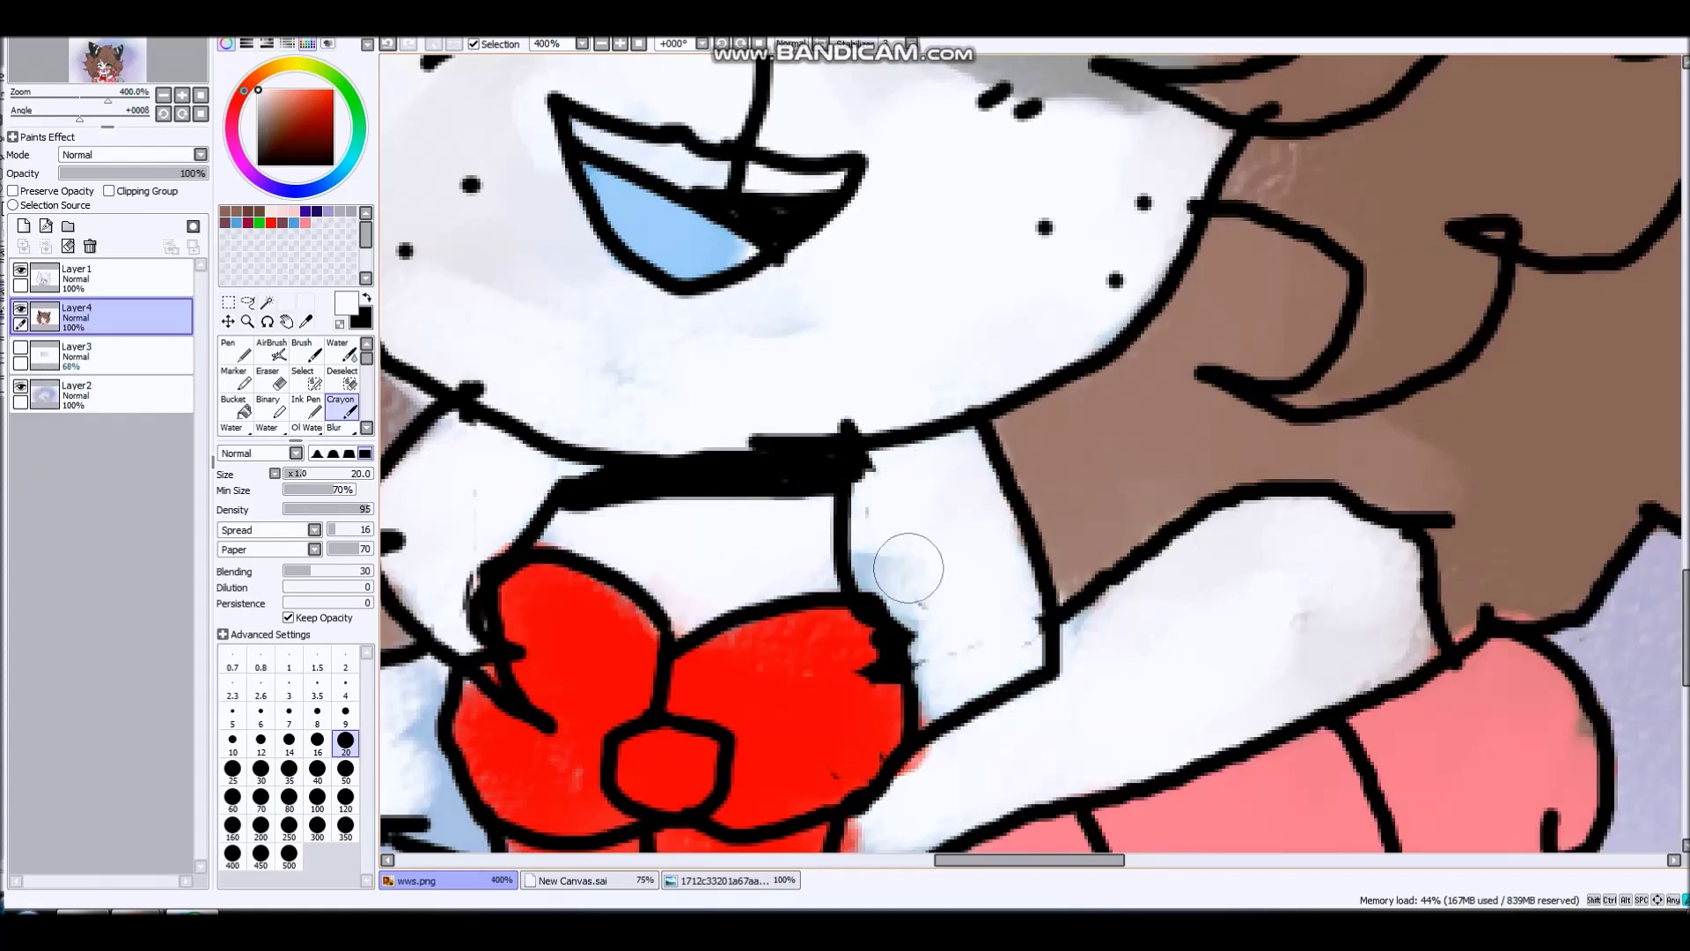
{"action": "left_click_drag", "start_coordinate": [1326, 652], "coordinate": [1403, 625]}
{"action": "scroll", "coordinate": [1129, 454], "scroll_direction": "down", "scroll_amount": 3}
{"action": "scroll", "coordinate": [911, 652], "scroll_direction": "up", "scroll_amount": 2}
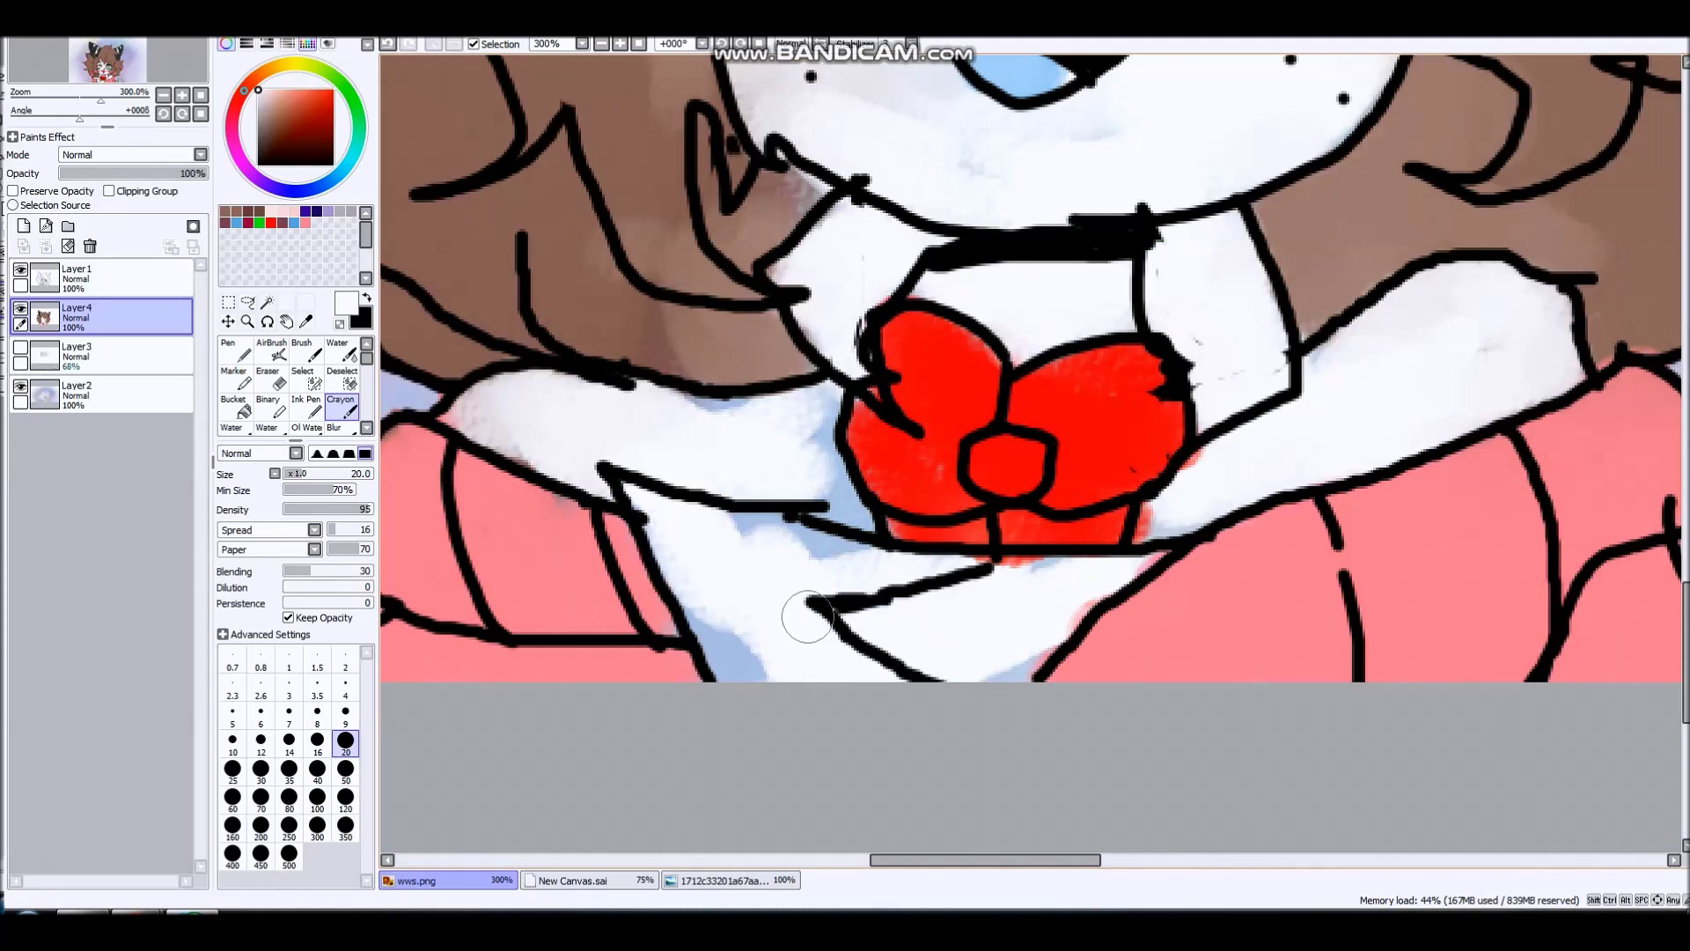
{"action": "left_click_drag", "start_coordinate": [816, 419], "coordinate": [835, 537]}
{"action": "left_click_drag", "start_coordinate": [736, 576], "coordinate": [736, 655]}
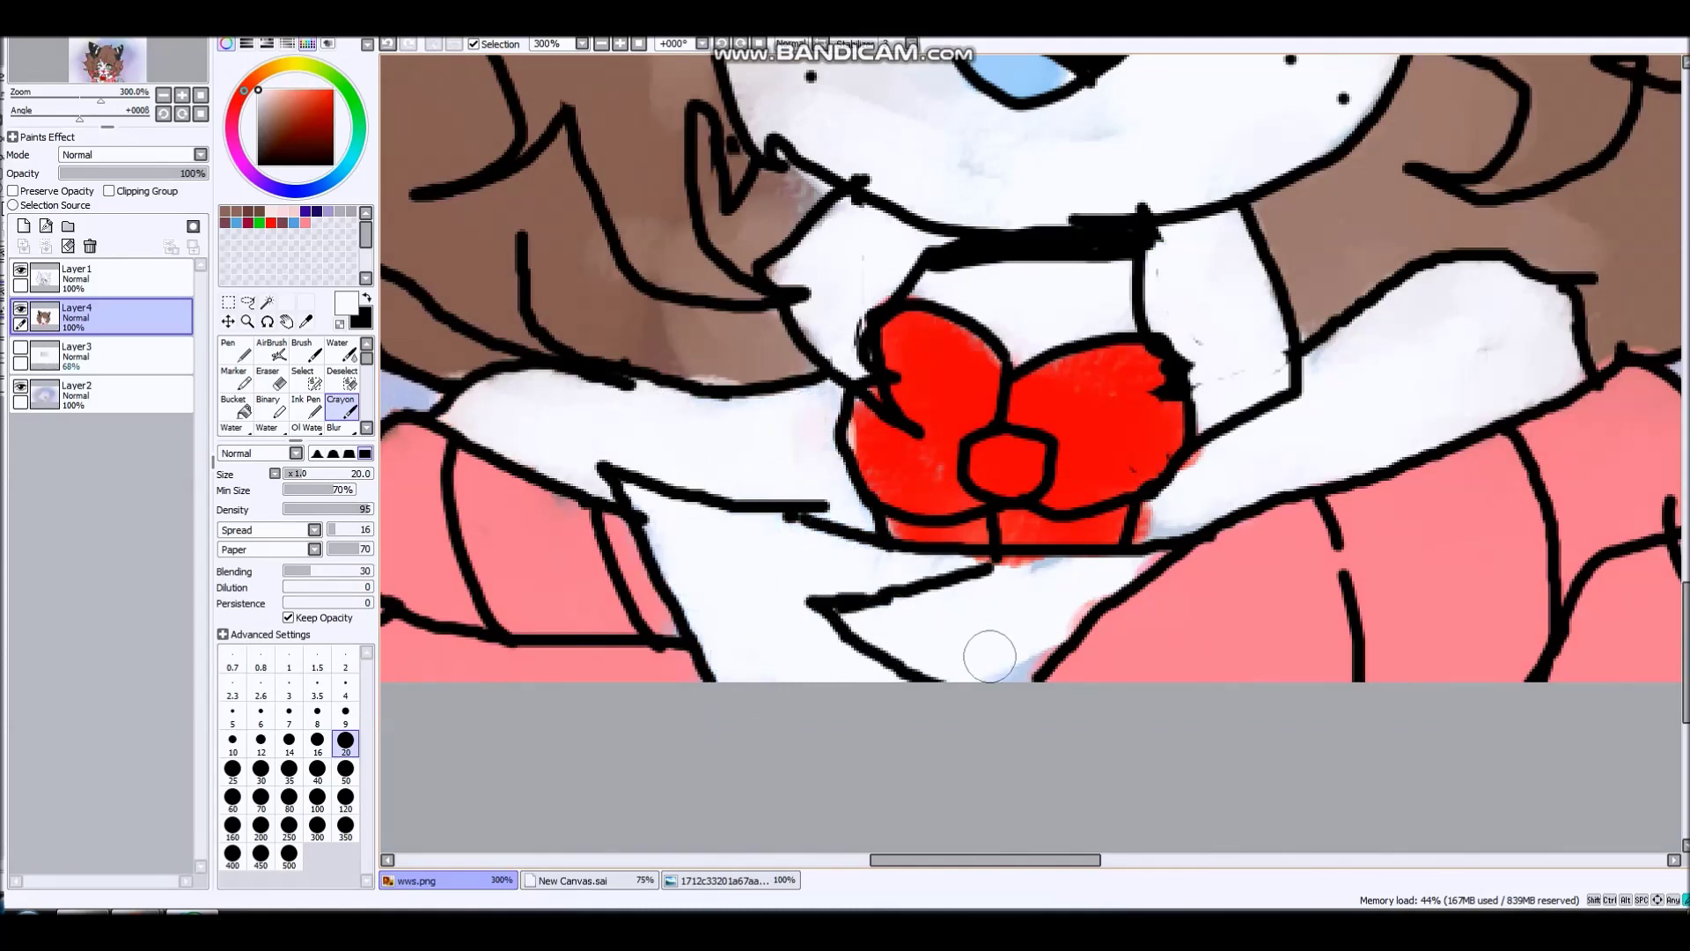
{"action": "scroll", "coordinate": [1035, 661], "scroll_direction": "down", "scroll_amount": 4}
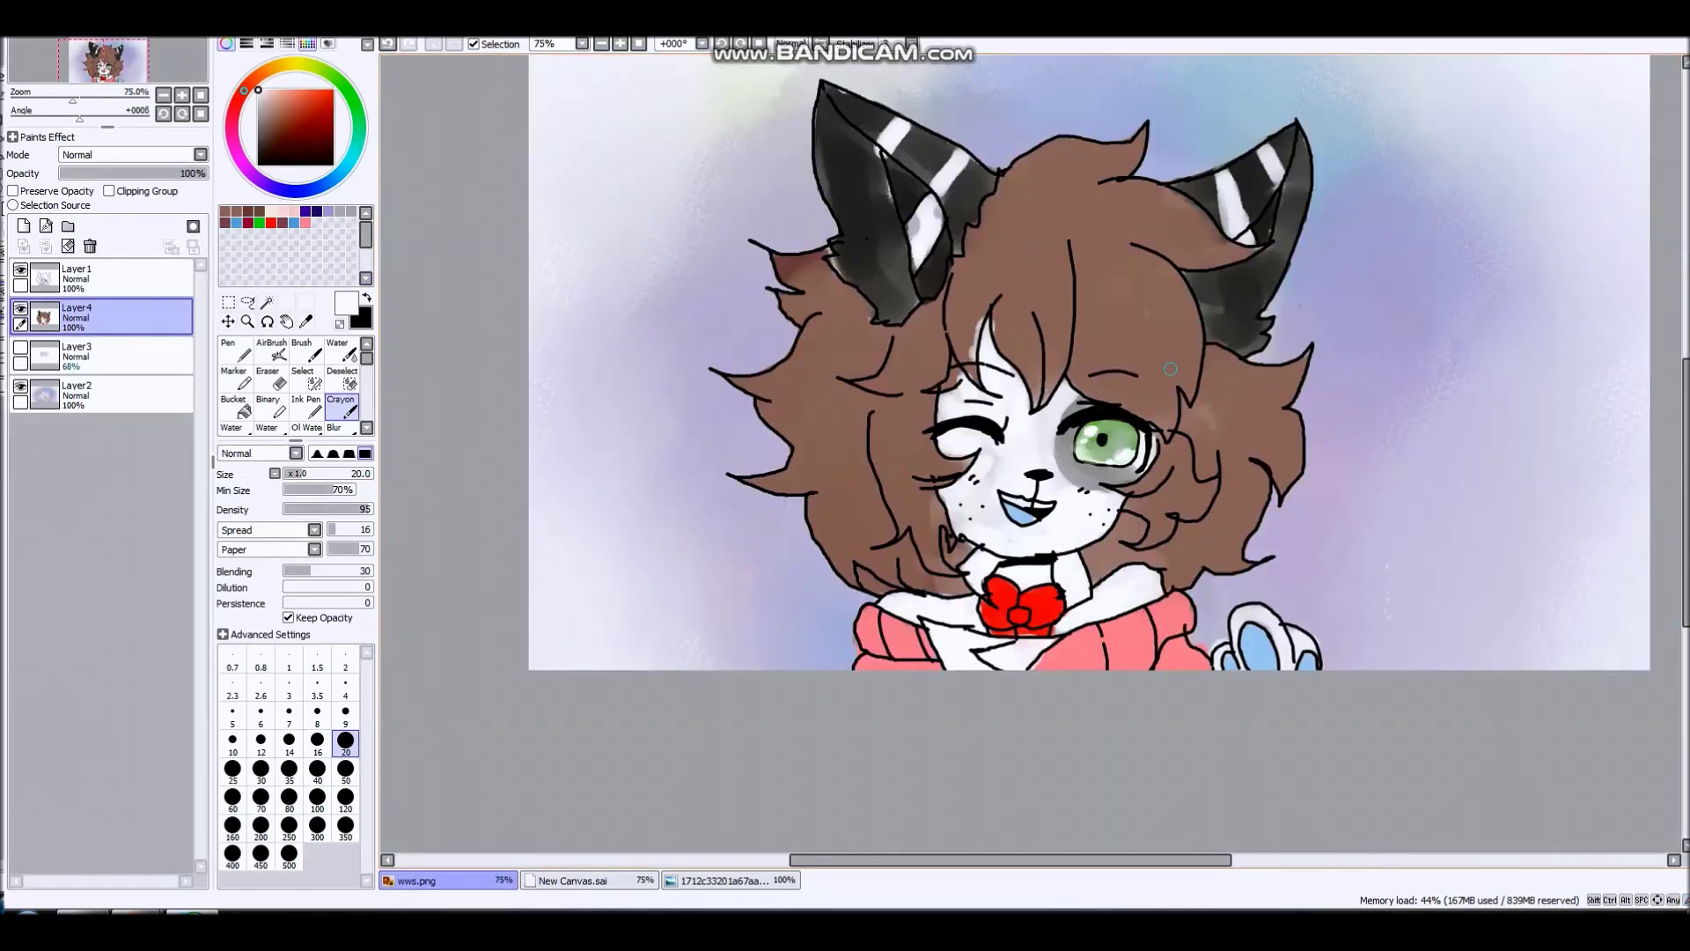
- Retouch the white fur on the face and fill in the white of the green eye with white Crayon at size 20
{"action": "scroll", "coordinate": [1118, 422], "scroll_direction": "up", "scroll_amount": 5}
{"action": "scroll", "coordinate": [1182, 419], "scroll_direction": "up", "scroll_amount": 2}
{"action": "mouse_move", "coordinate": [773, 377]}
{"action": "left_mouse_down"}
{"action": "mouse_move", "coordinate": [757, 502]}
{"action": "mouse_move", "coordinate": [784, 662]}
{"action": "mouse_move", "coordinate": [759, 451]}
{"action": "mouse_move", "coordinate": [742, 599]}
{"action": "mouse_move", "coordinate": [783, 604]}
{"action": "mouse_move", "coordinate": [775, 508]}
{"action": "mouse_move", "coordinate": [826, 757]}
{"action": "mouse_move", "coordinate": [934, 818]}
{"action": "mouse_move", "coordinate": [1310, 829]}
{"action": "mouse_move", "coordinate": [1444, 774]}
{"action": "left_mouse_up"}
{"action": "scroll", "coordinate": [1386, 484], "scroll_direction": "down", "scroll_amount": 6}
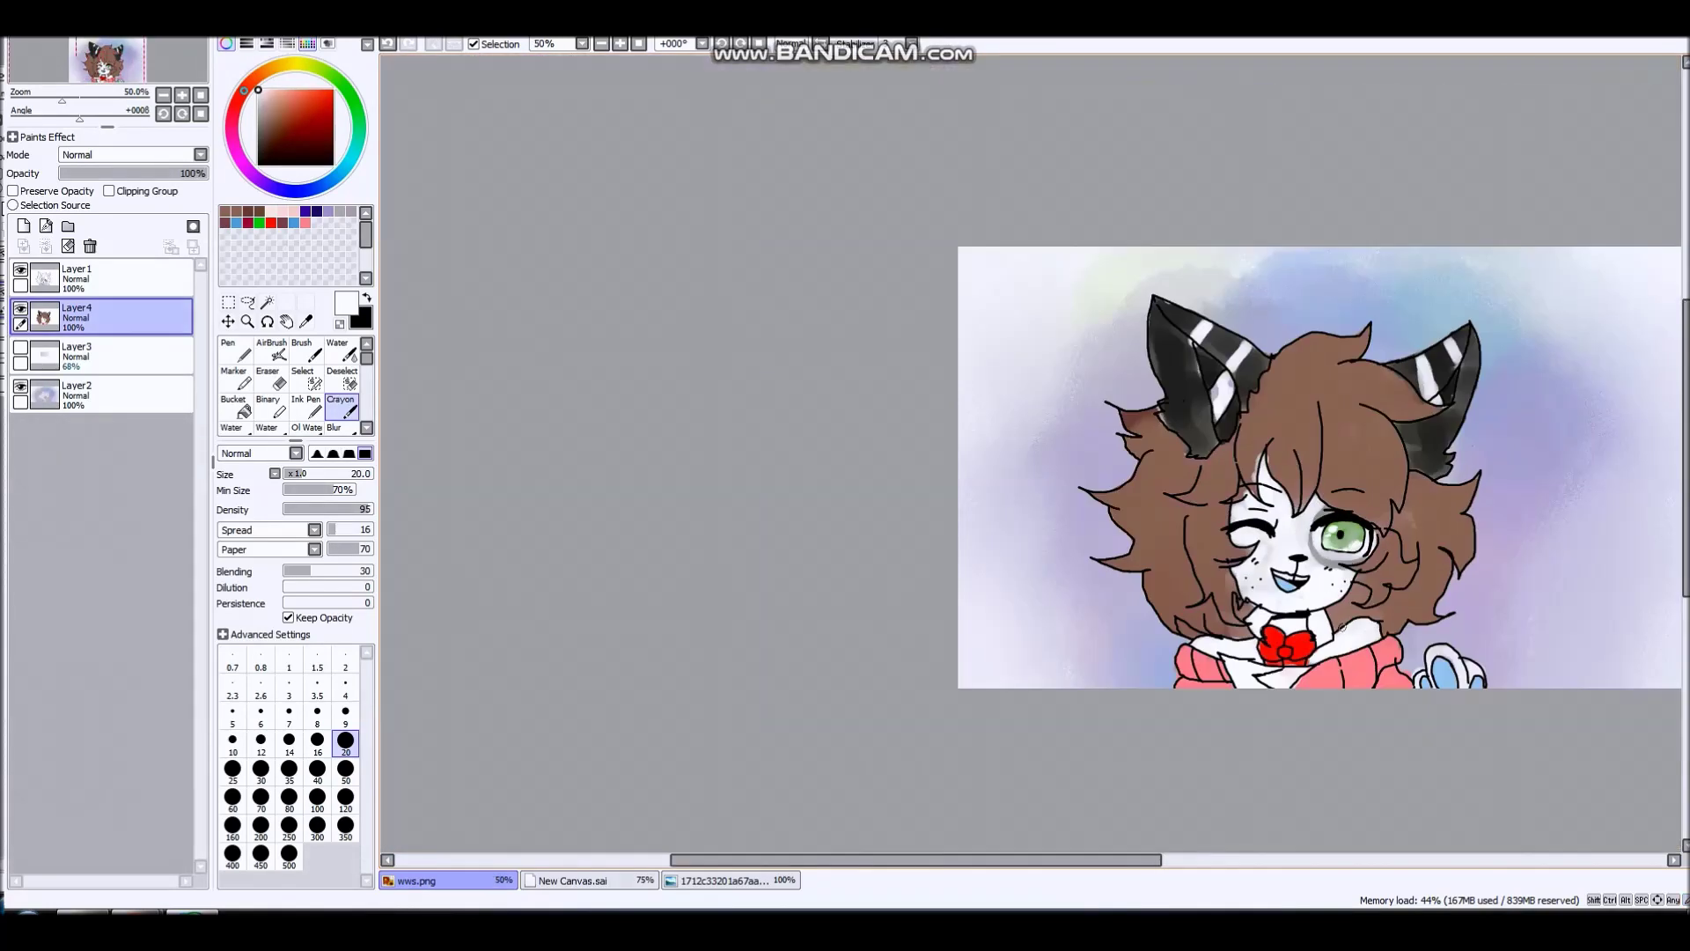
{"action": "scroll", "coordinate": [1345, 568], "scroll_direction": "up", "scroll_amount": 6}
{"action": "left_click_drag", "start_coordinate": [1213, 289], "coordinate": [1178, 360]}
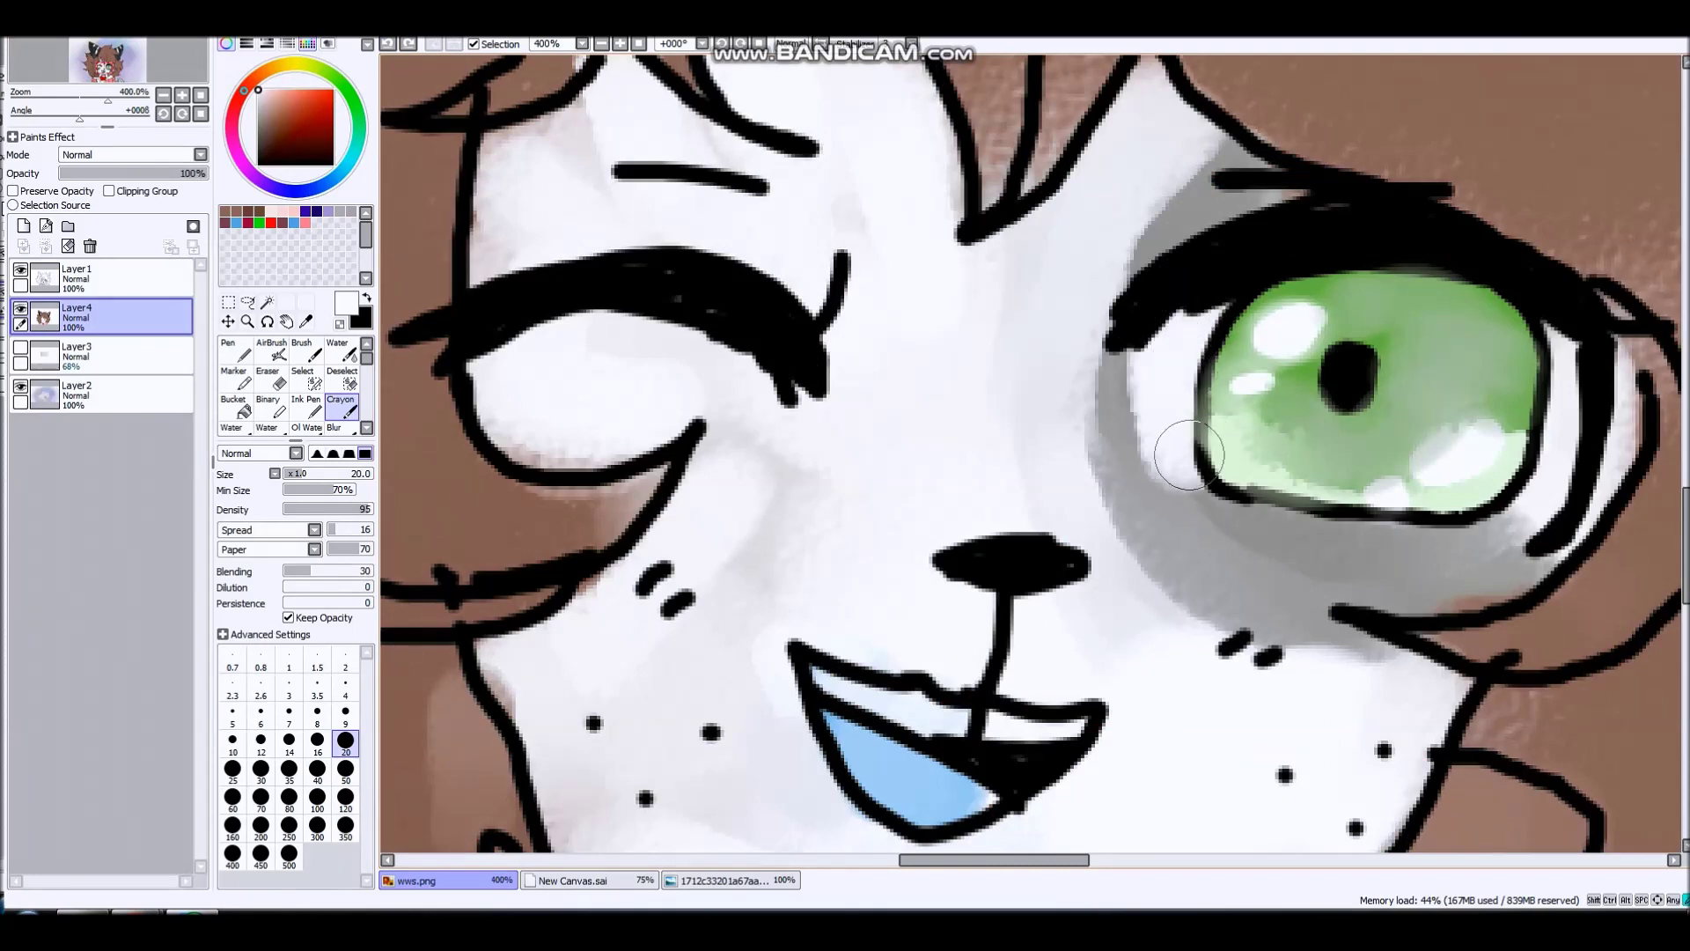
{"action": "scroll", "coordinate": [1189, 455], "scroll_direction": "down", "scroll_amount": 6}
- Paint white highlights on the thick lash line of the winking eye on Layer1, using the Binary tool at size 7
{"action": "left_click", "coordinate": [235, 351]}
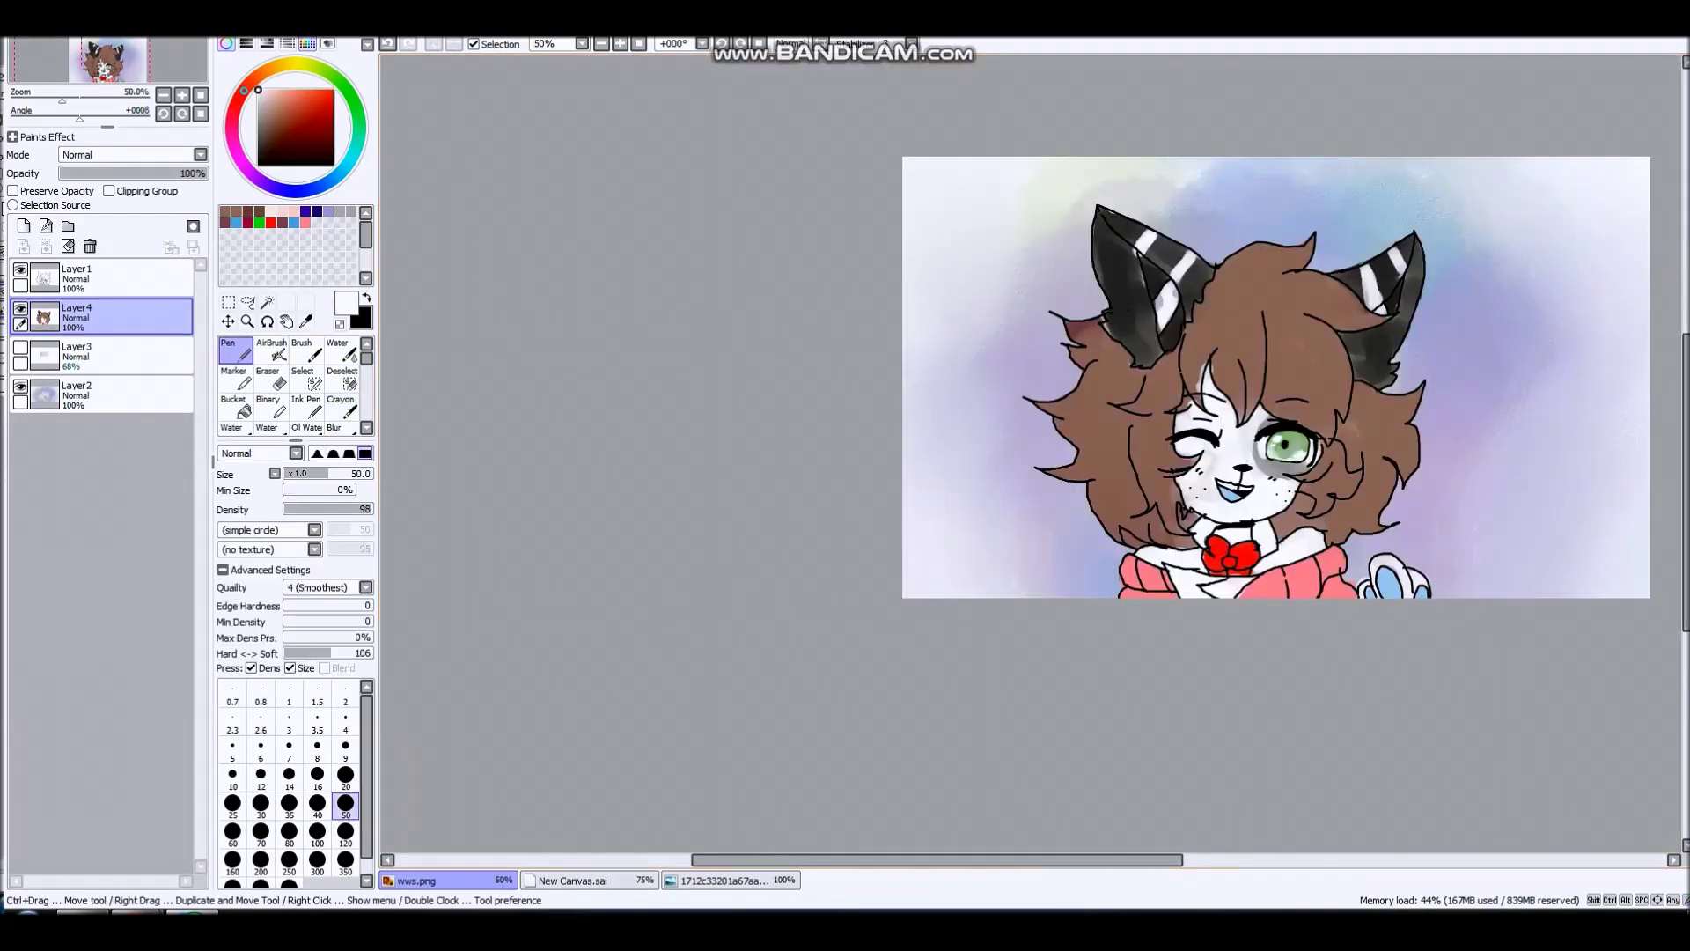
{"action": "scroll", "coordinate": [1182, 439], "scroll_direction": "up", "scroll_amount": 3}
{"action": "left_click", "coordinate": [115, 279]}
{"action": "scroll", "coordinate": [1357, 445], "scroll_direction": "up", "scroll_amount": 3}
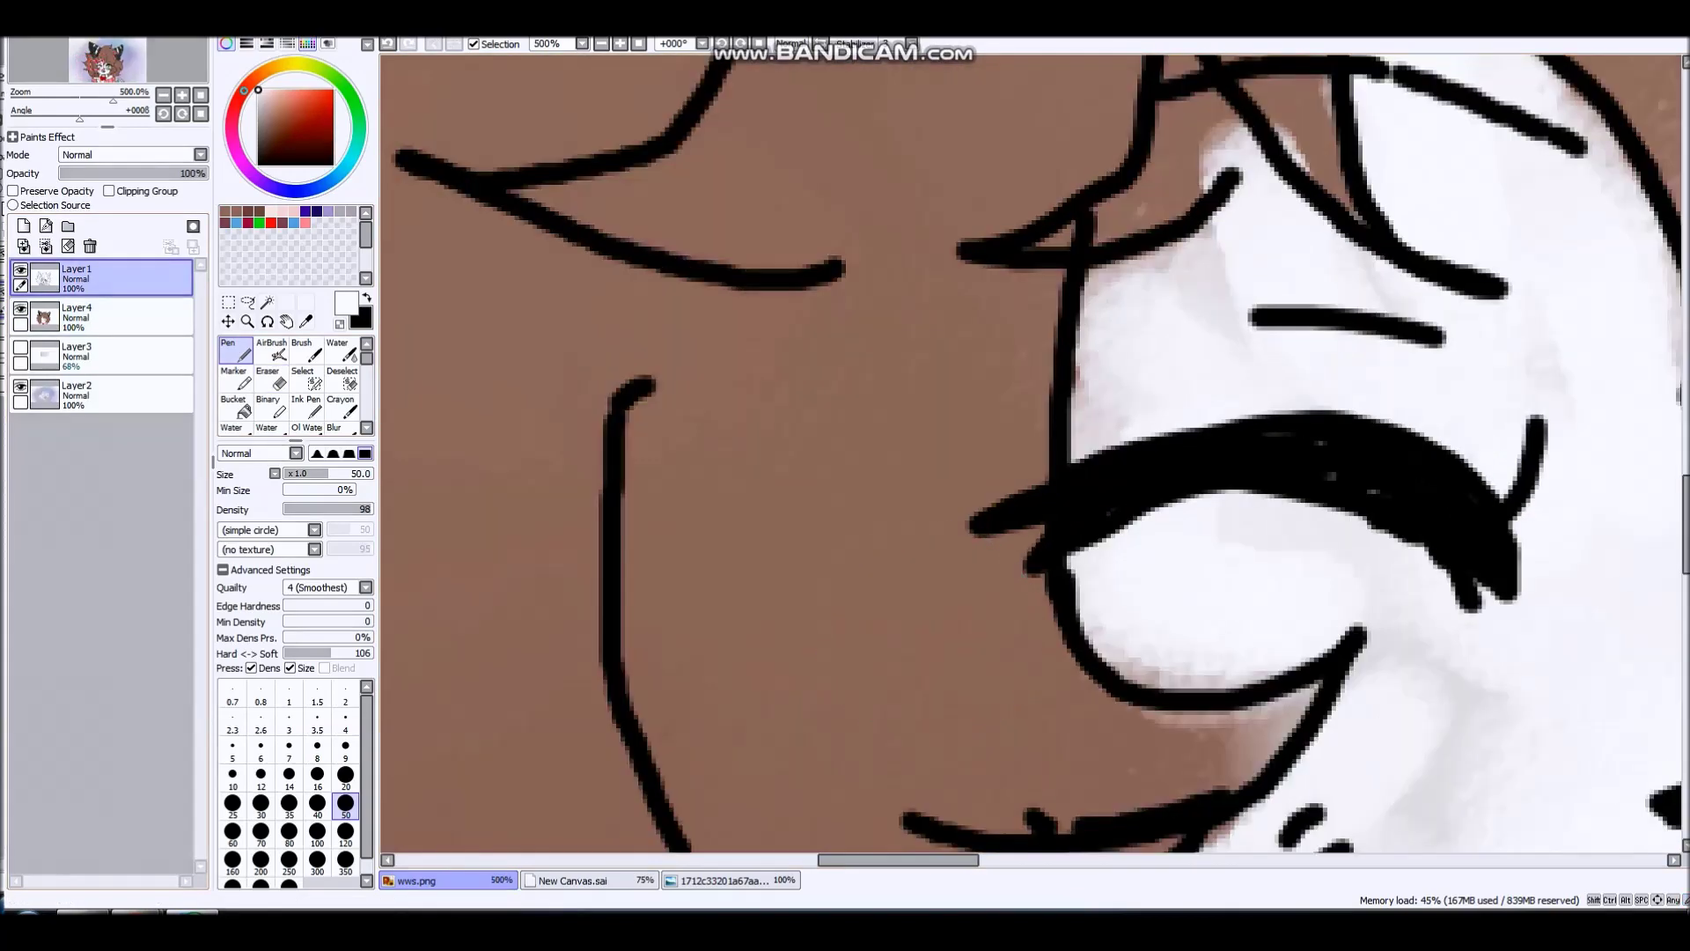
{"action": "left_click", "coordinate": [271, 406]}
{"action": "scroll", "coordinate": [1428, 489], "scroll_direction": "up", "scroll_amount": 3}
{"action": "left_click_drag", "start_coordinate": [1416, 458], "coordinate": [1467, 592]}
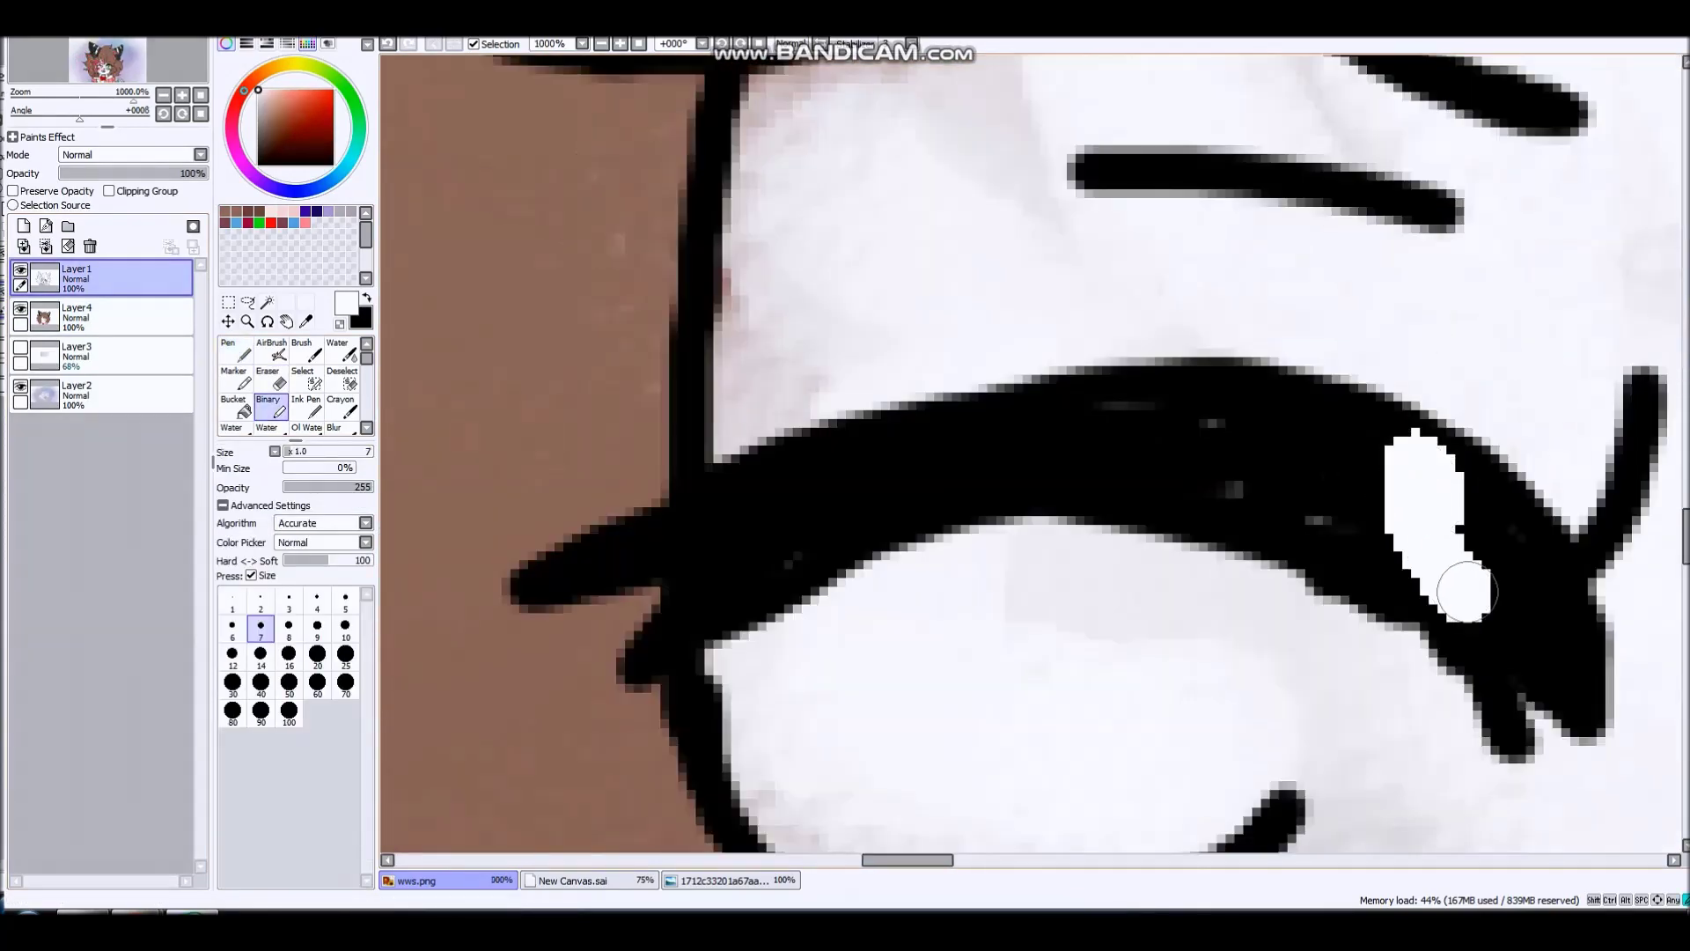
{"action": "left_click_drag", "start_coordinate": [1521, 520], "coordinate": [1469, 573]}
{"action": "left_click_drag", "start_coordinate": [1215, 473], "coordinate": [1023, 446]}
{"action": "scroll", "coordinate": [1135, 391], "scroll_direction": "down", "scroll_amount": 8}
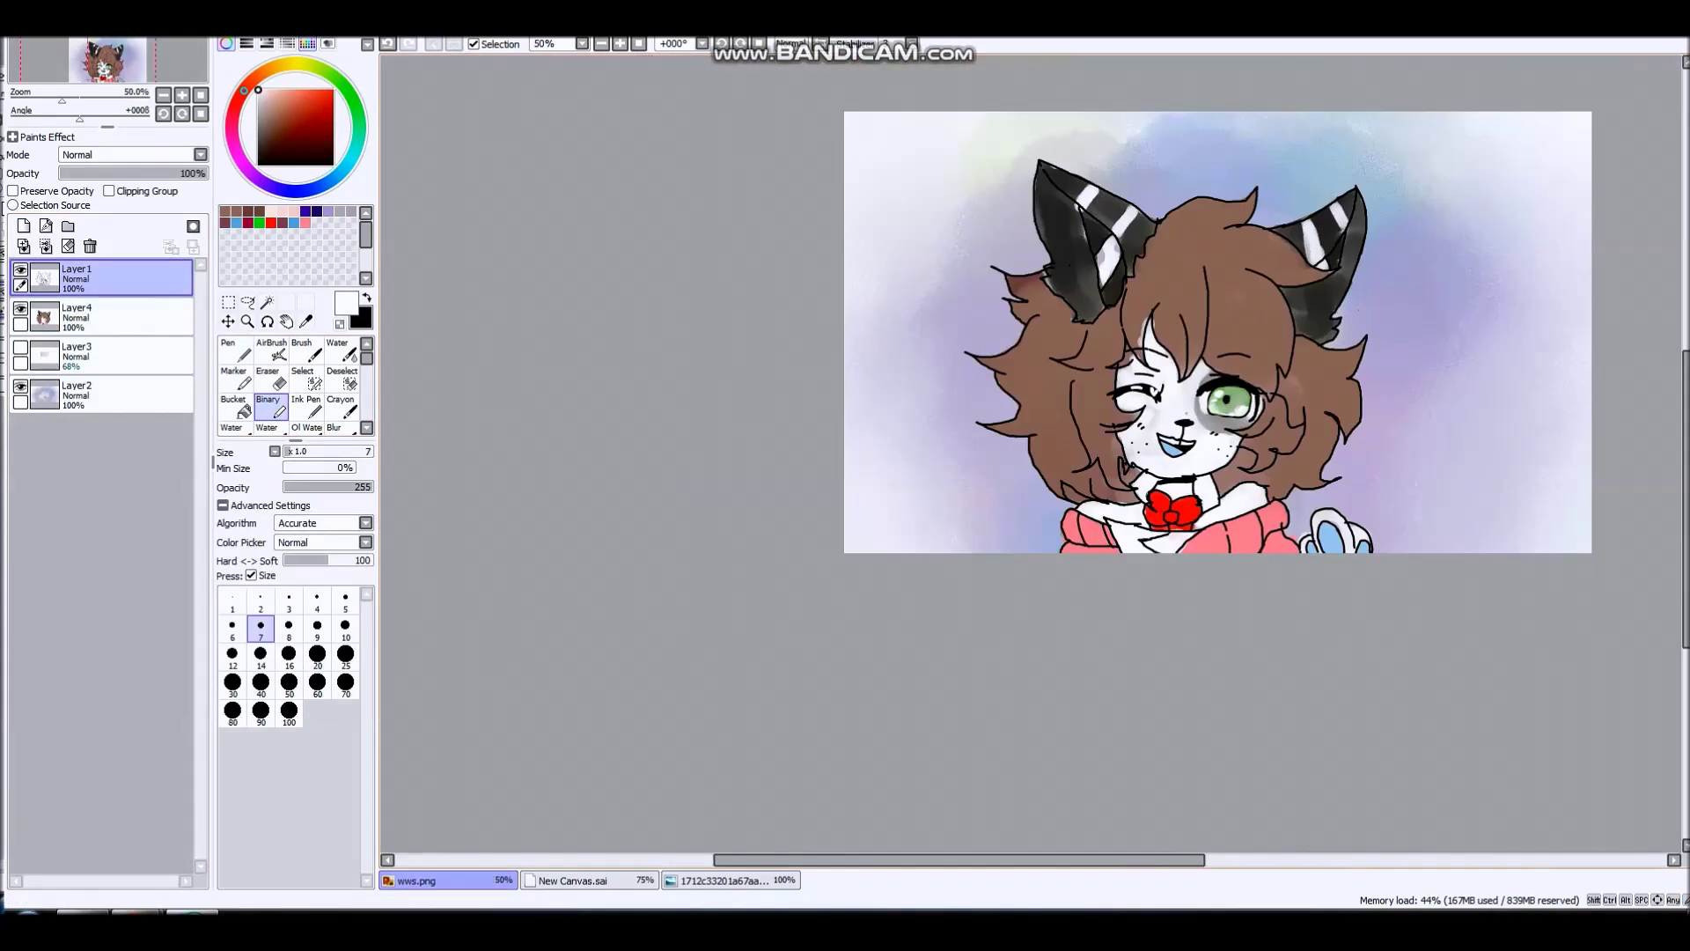
{"action": "scroll", "coordinate": [1199, 365], "scroll_direction": "up", "scroll_amount": 2}
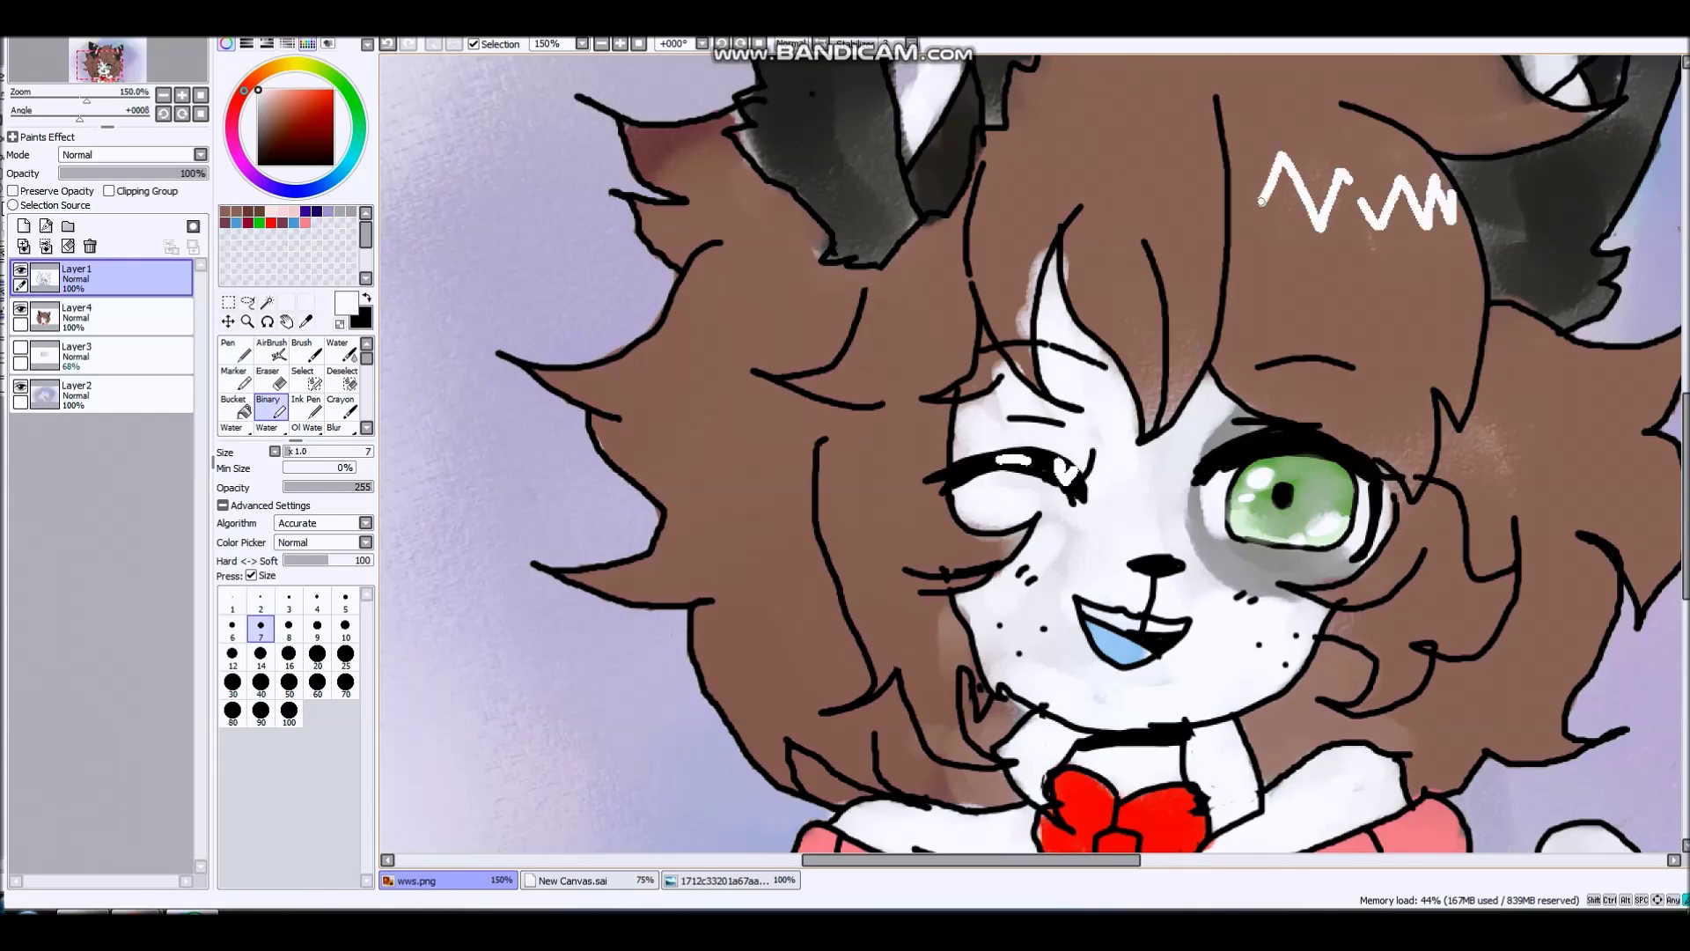
{"action": "scroll", "coordinate": [1015, 239], "scroll_direction": "down", "scroll_amount": 4}
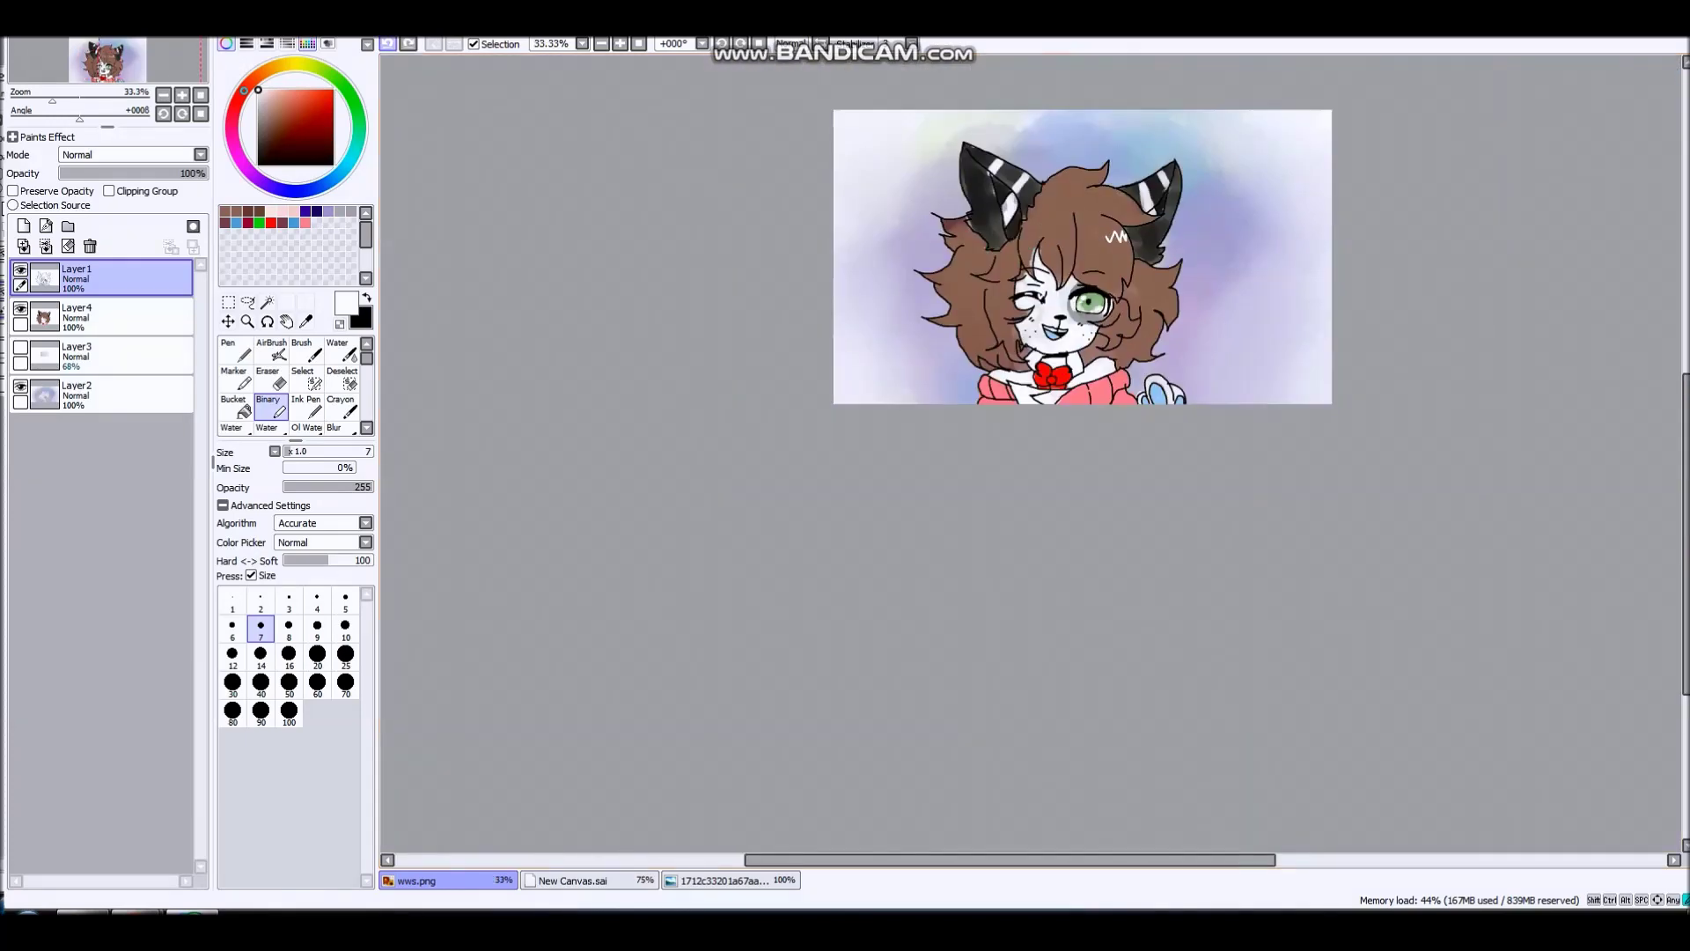
{"action": "scroll", "coordinate": [1153, 202], "scroll_direction": "up", "scroll_amount": 3}
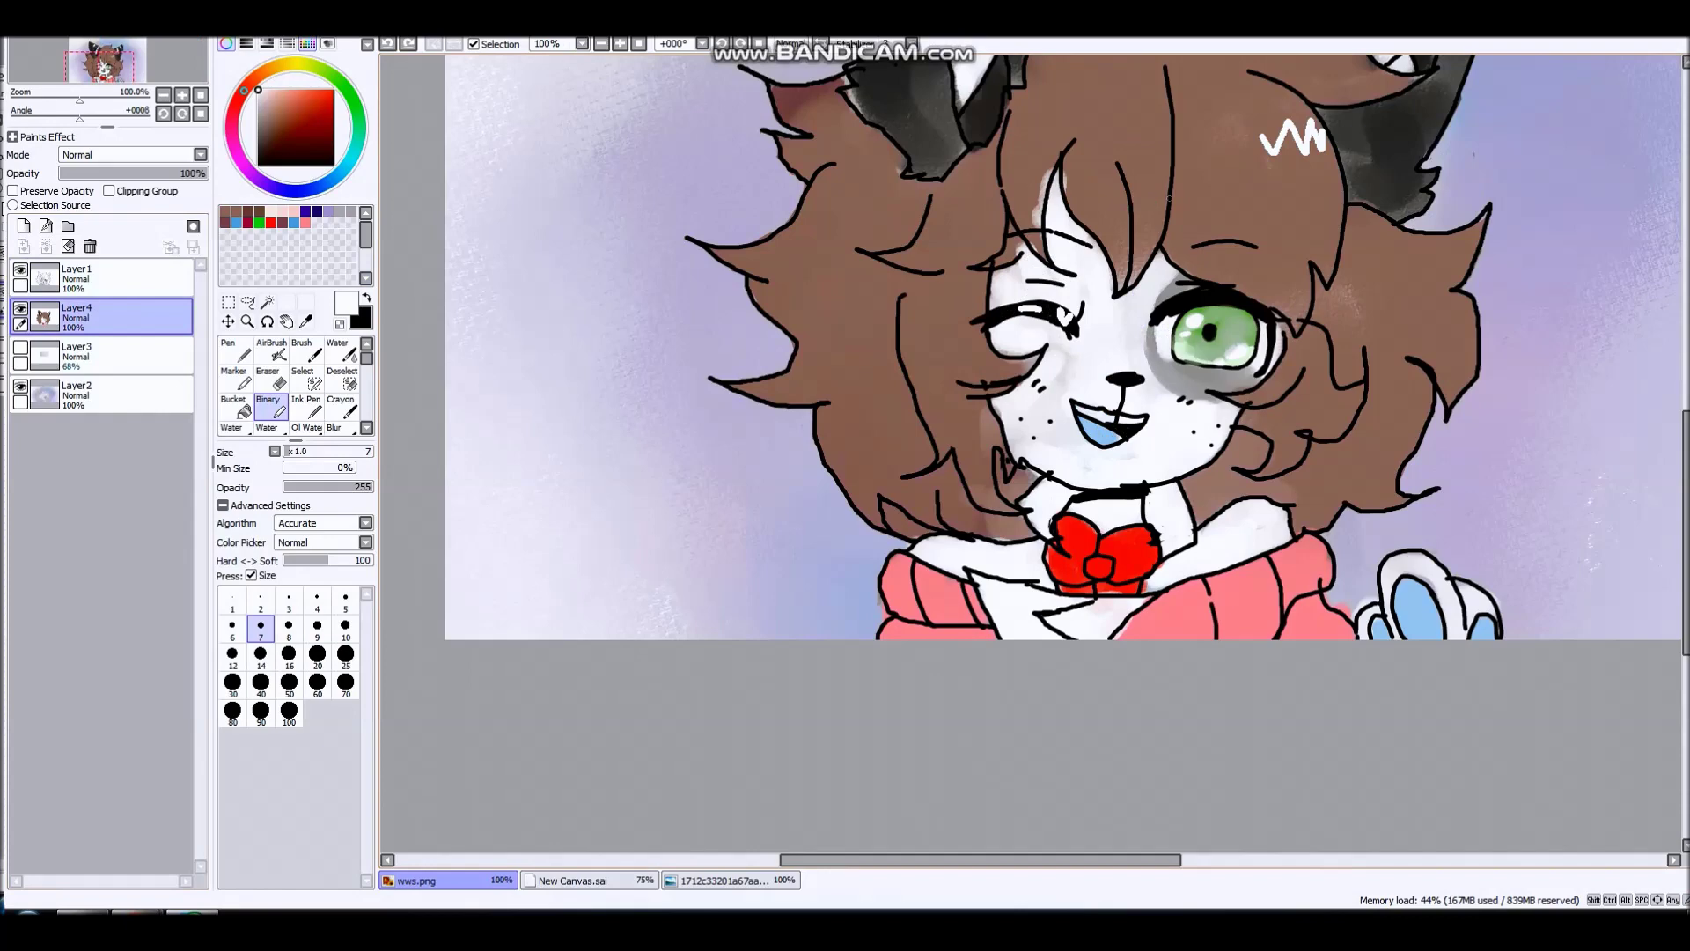
{"action": "left_click", "coordinate": [387, 44]}
- Paint a white scalloped highlight band across the bangs on Layer4 with the Binary tool at size 25
{"action": "left_click", "coordinate": [123, 317]}
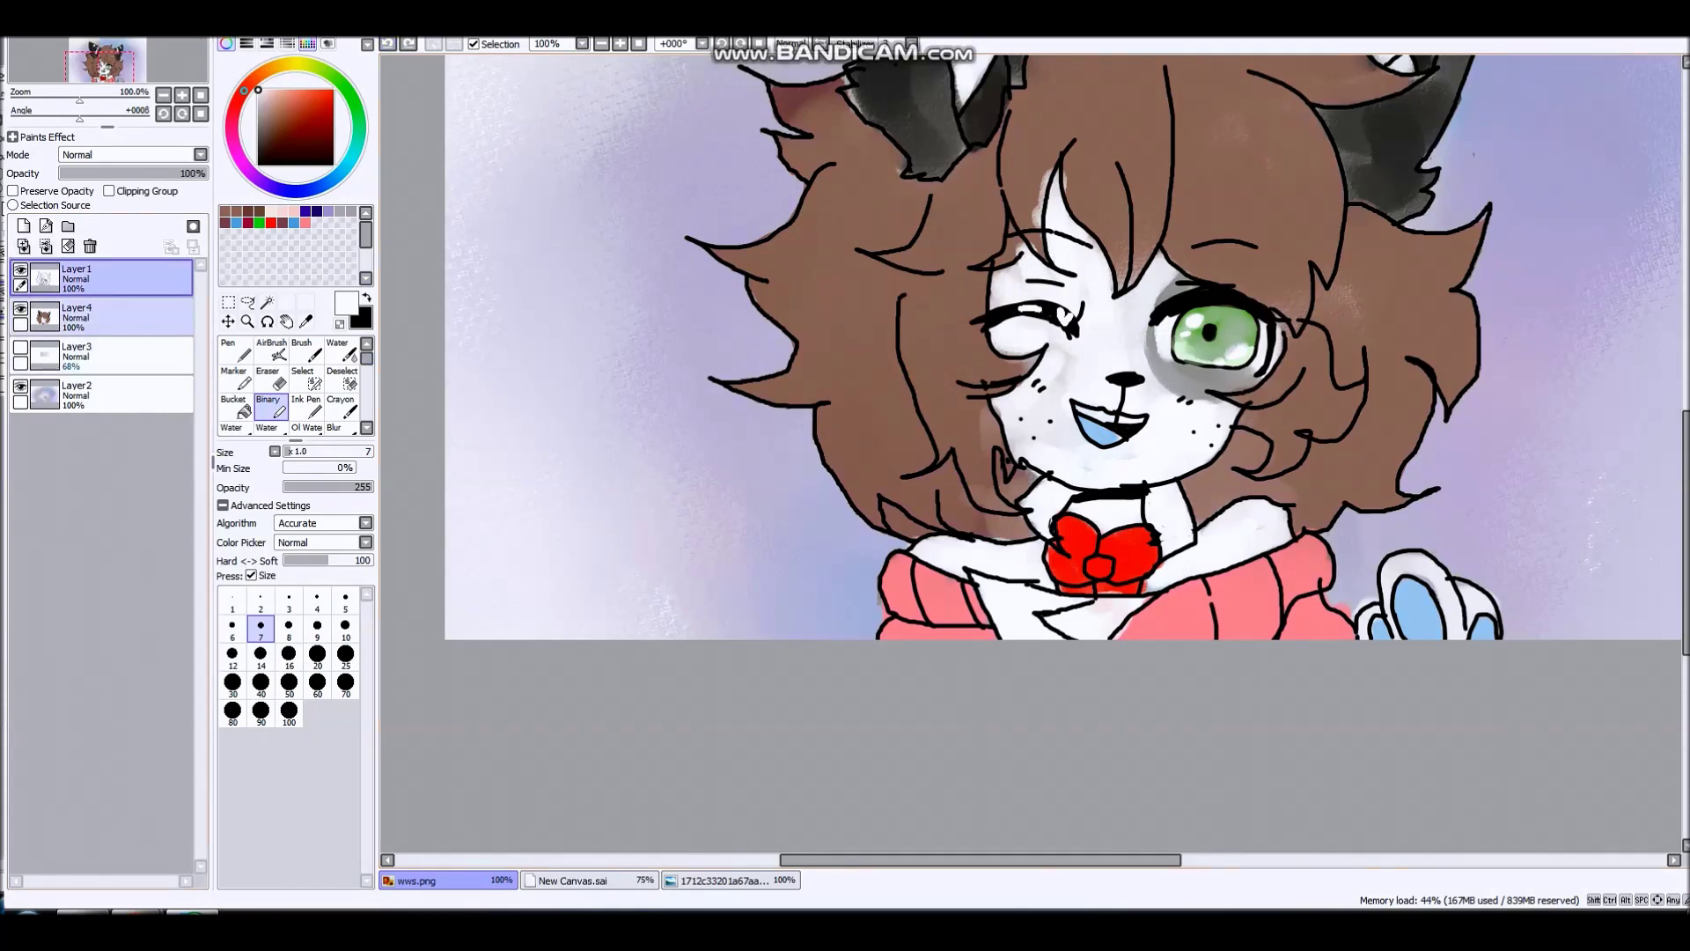
{"action": "scroll", "coordinate": [850, 364], "scroll_direction": "down", "scroll_amount": 2}
{"action": "scroll", "coordinate": [1066, 261], "scroll_direction": "up", "scroll_amount": 3}
{"action": "left_click_drag", "start_coordinate": [1126, 247], "coordinate": [1099, 260]}
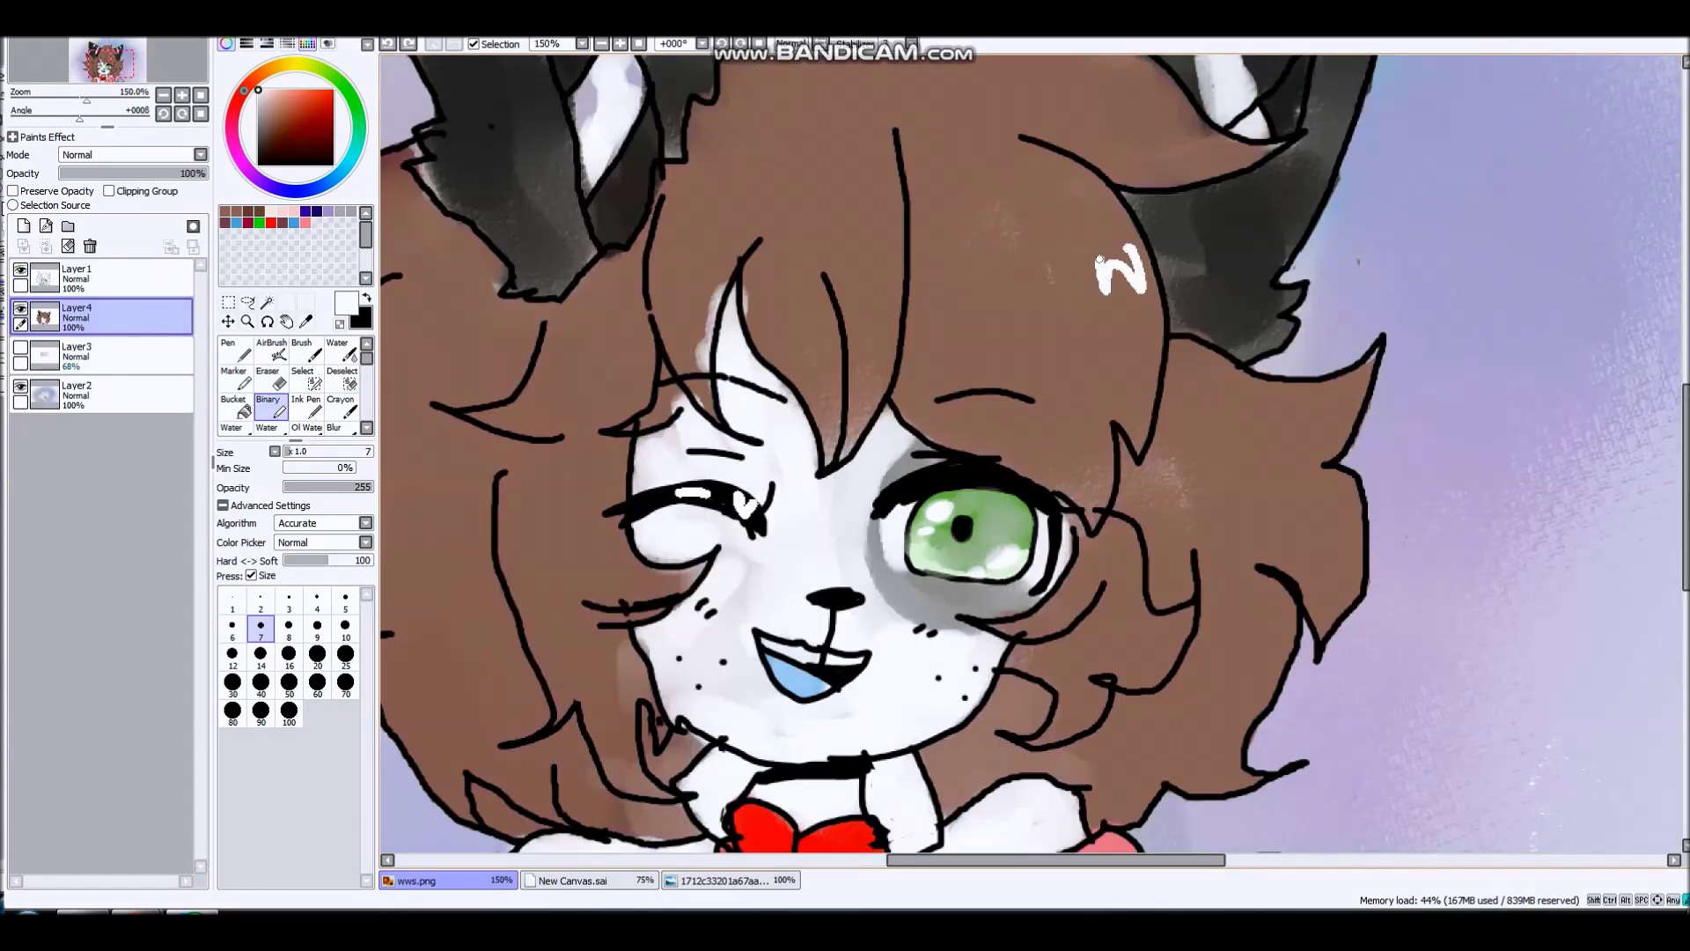
{"action": "left_click", "coordinate": [387, 44]}
{"action": "left_click", "coordinate": [345, 653]}
{"action": "mouse_move", "coordinate": [1134, 240]}
{"action": "left_mouse_down"}
{"action": "mouse_move", "coordinate": [1137, 280]}
{"action": "mouse_move", "coordinate": [1046, 230]}
{"action": "mouse_move", "coordinate": [955, 251]}
{"action": "mouse_move", "coordinate": [704, 231]}
{"action": "mouse_move", "coordinate": [626, 244]}
{"action": "left_mouse_up"}
{"action": "scroll", "coordinate": [880, 251], "scroll_direction": "down", "scroll_amount": 4}
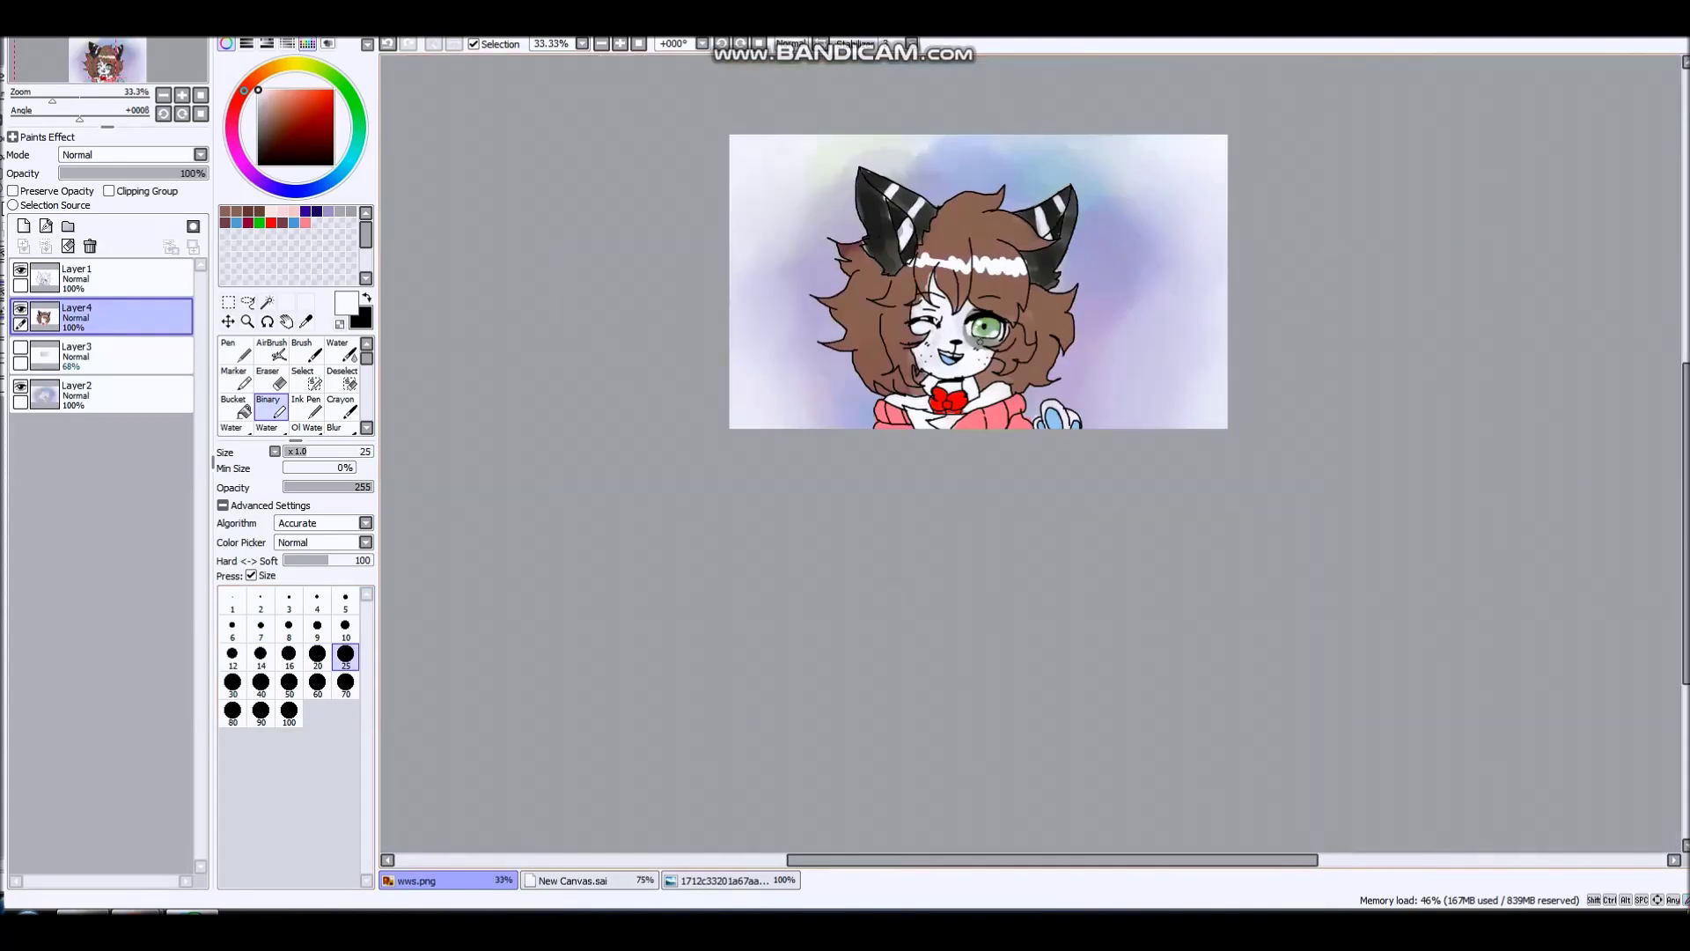
- Add white highlight streaks below the winking-side ear and across the lower hair on both sides of the face at size 25
{"action": "scroll", "coordinate": [852, 245], "scroll_direction": "up", "scroll_amount": 3}
{"action": "mouse_move", "coordinate": [912, 298]}
{"action": "left_mouse_down"}
{"action": "mouse_move", "coordinate": [889, 270]}
{"action": "mouse_move", "coordinate": [825, 278]}
{"action": "left_mouse_up"}
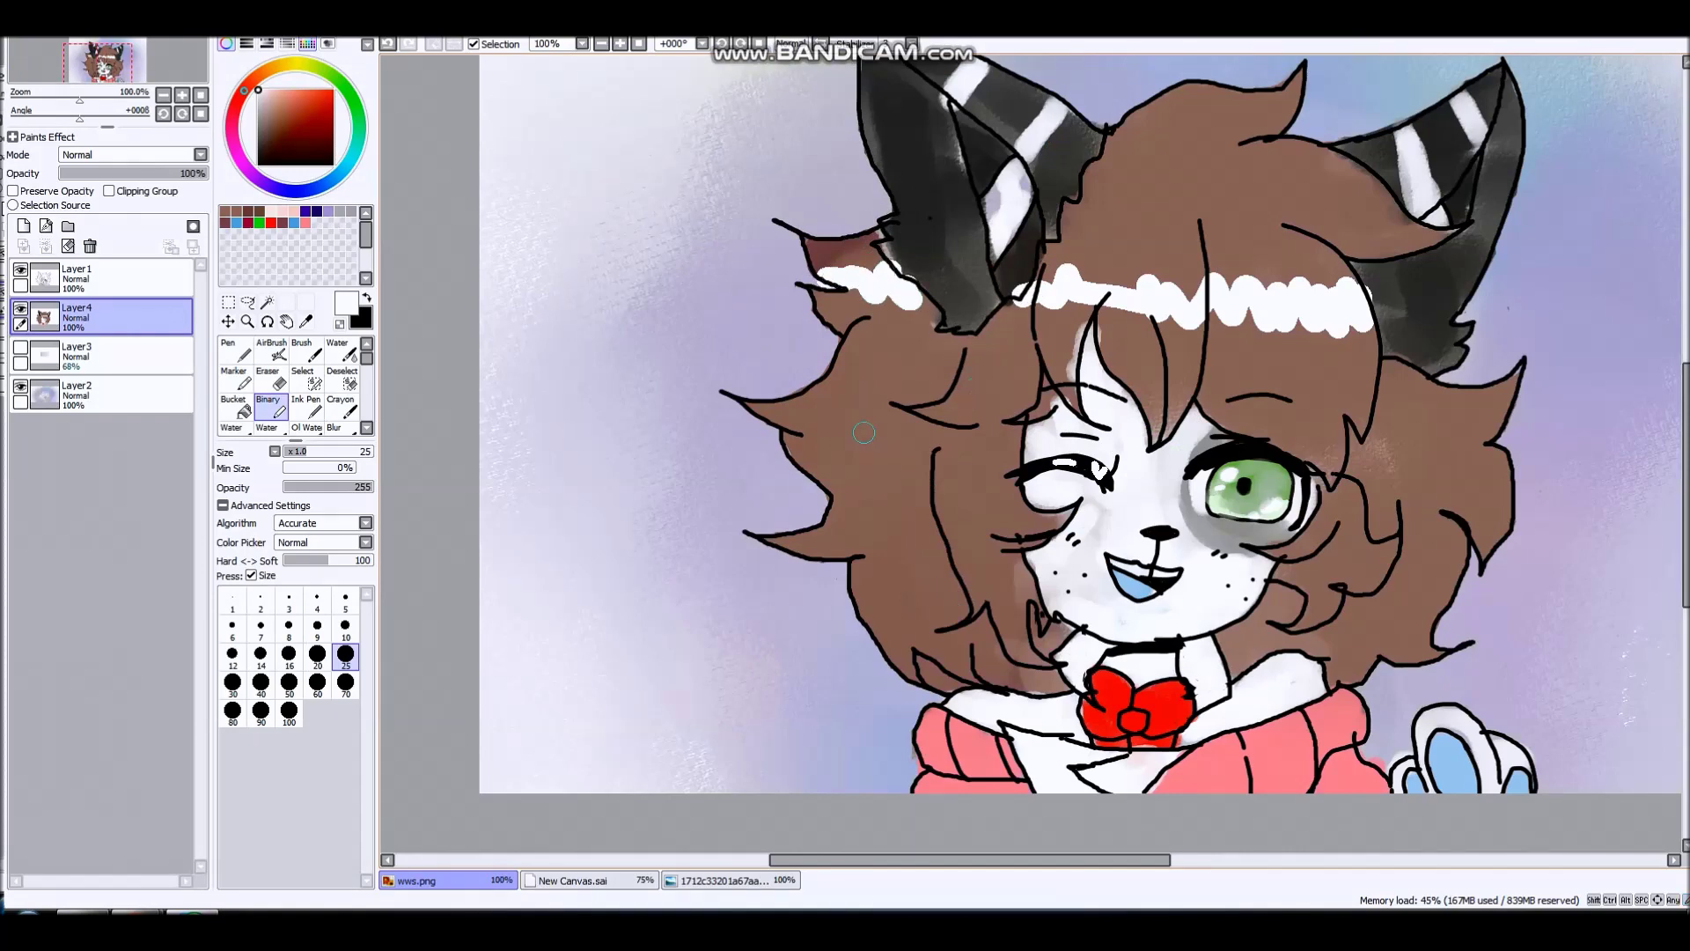
{"action": "mouse_move", "coordinate": [827, 476]}
{"action": "left_mouse_down"}
{"action": "mouse_move", "coordinate": [887, 490]}
{"action": "mouse_move", "coordinate": [919, 466]}
{"action": "mouse_move", "coordinate": [918, 499]}
{"action": "mouse_move", "coordinate": [1028, 518]}
{"action": "left_mouse_up"}
{"action": "scroll", "coordinate": [1055, 480], "scroll_direction": "down", "scroll_amount": 2}
{"action": "scroll", "coordinate": [1175, 451], "scroll_direction": "up", "scroll_amount": 2}
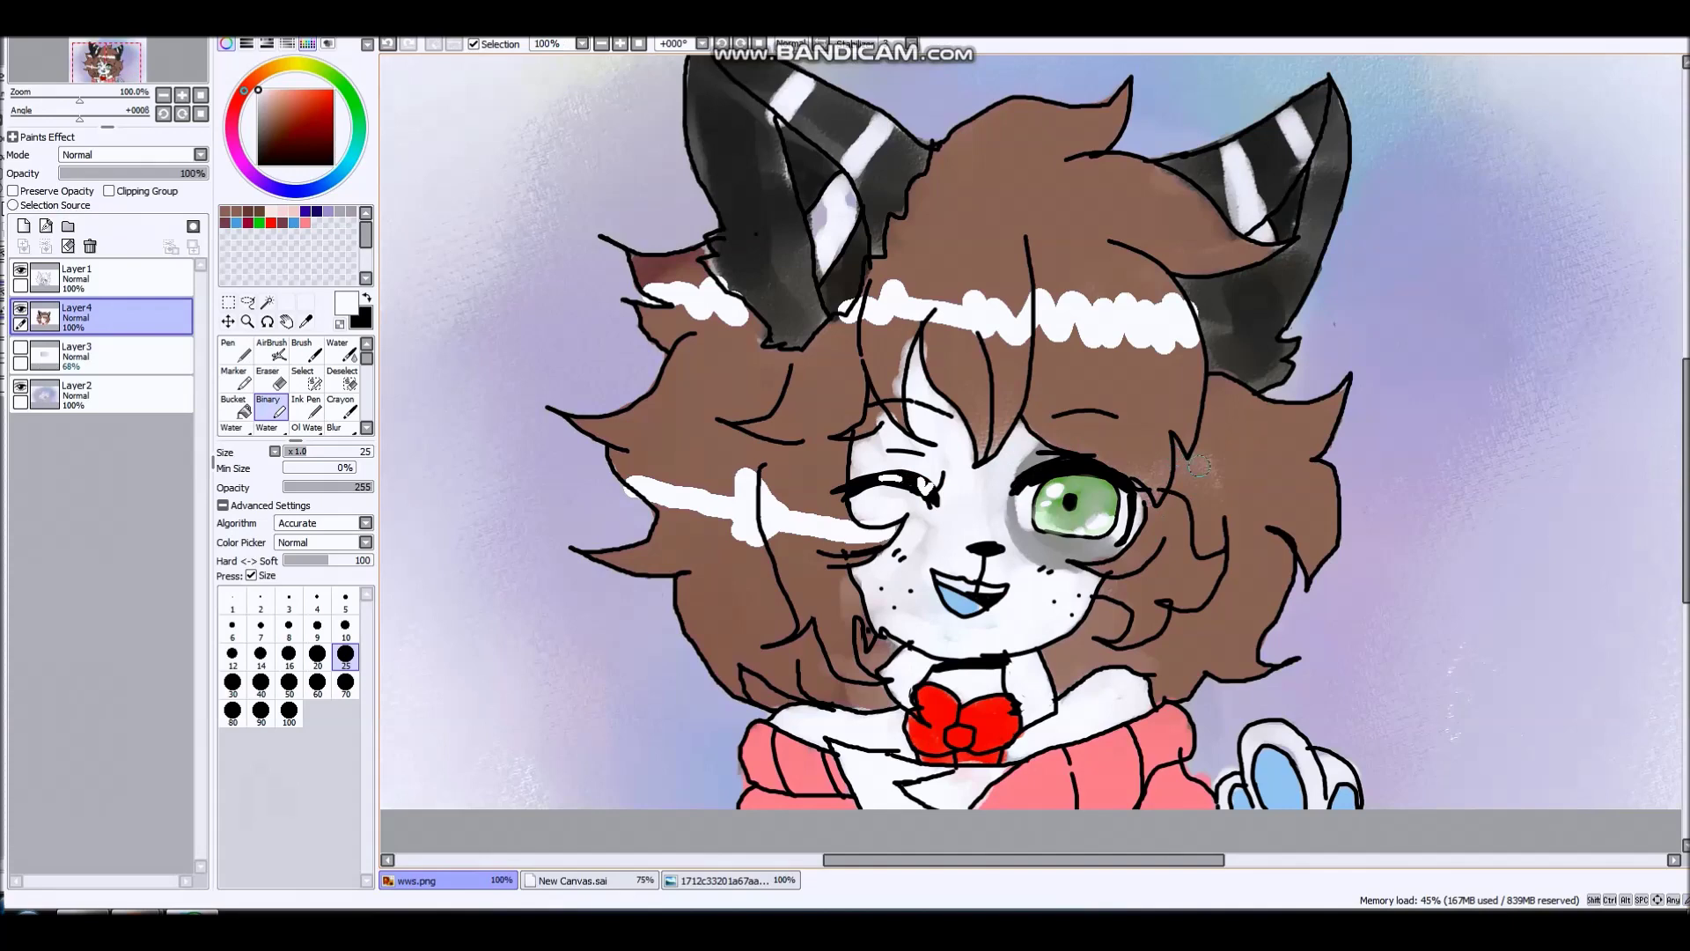
{"action": "mouse_move", "coordinate": [1138, 539]}
{"action": "left_mouse_down"}
{"action": "mouse_move", "coordinate": [1224, 521]}
{"action": "mouse_move", "coordinate": [1250, 491]}
{"action": "mouse_move", "coordinate": [1238, 524]}
{"action": "mouse_move", "coordinate": [1265, 483]}
{"action": "left_mouse_up"}
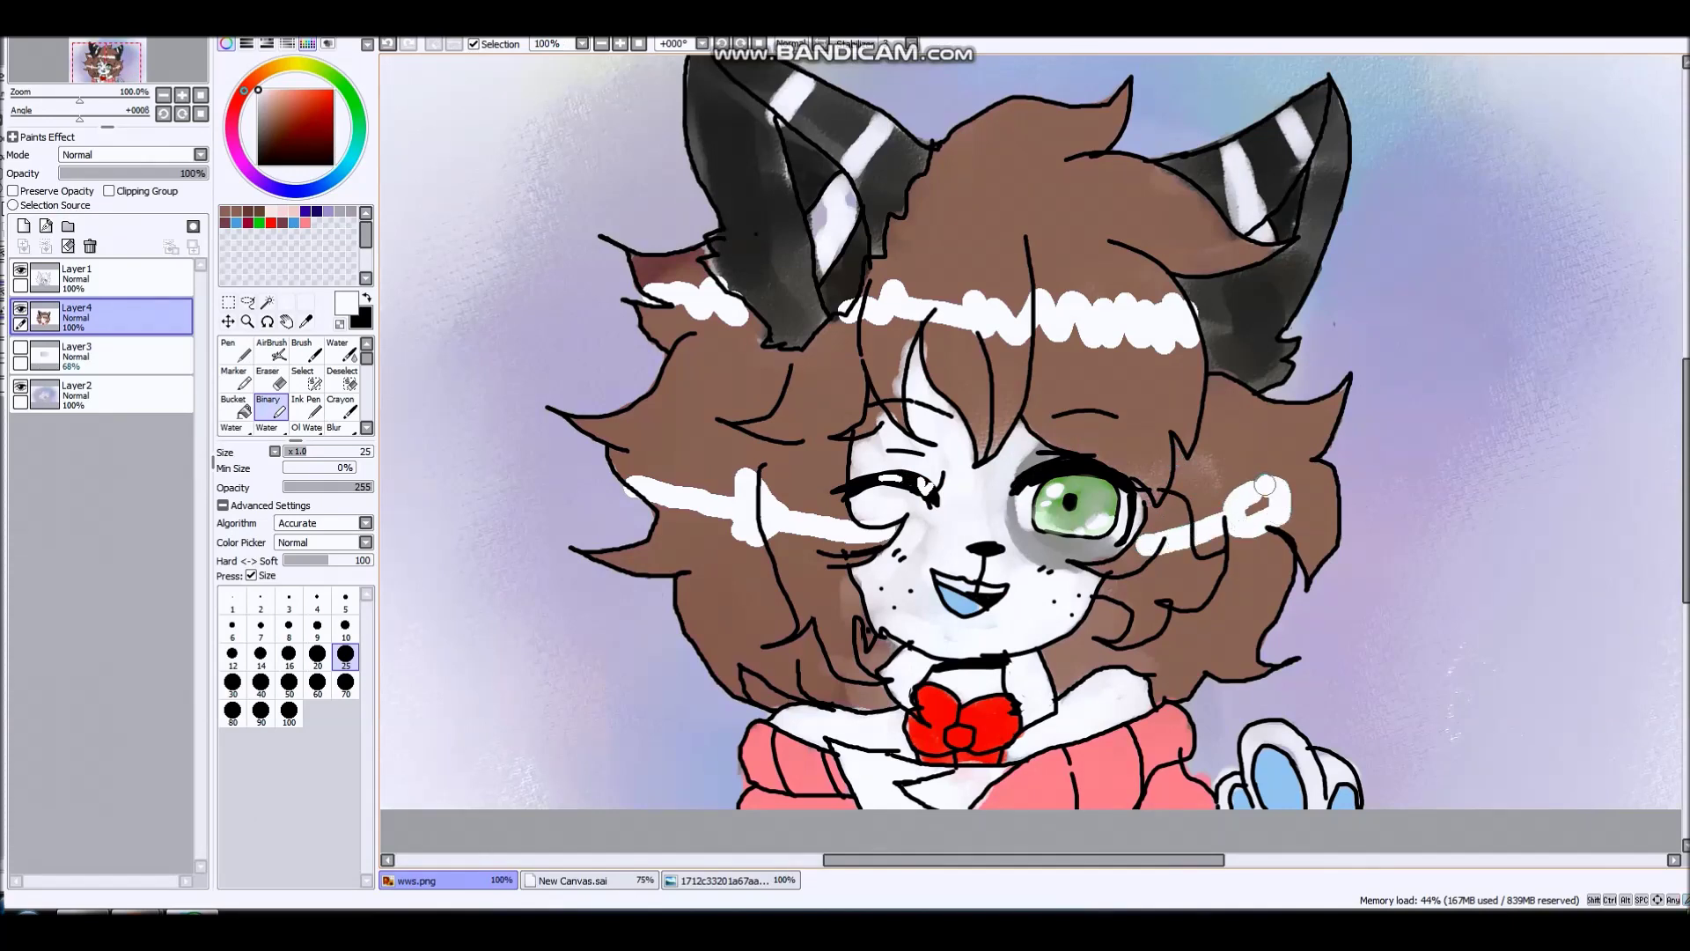
{"action": "scroll", "coordinate": [1155, 535], "scroll_direction": "up", "scroll_amount": 3}
{"action": "scroll", "coordinate": [1173, 565], "scroll_direction": "down", "scroll_amount": 7}
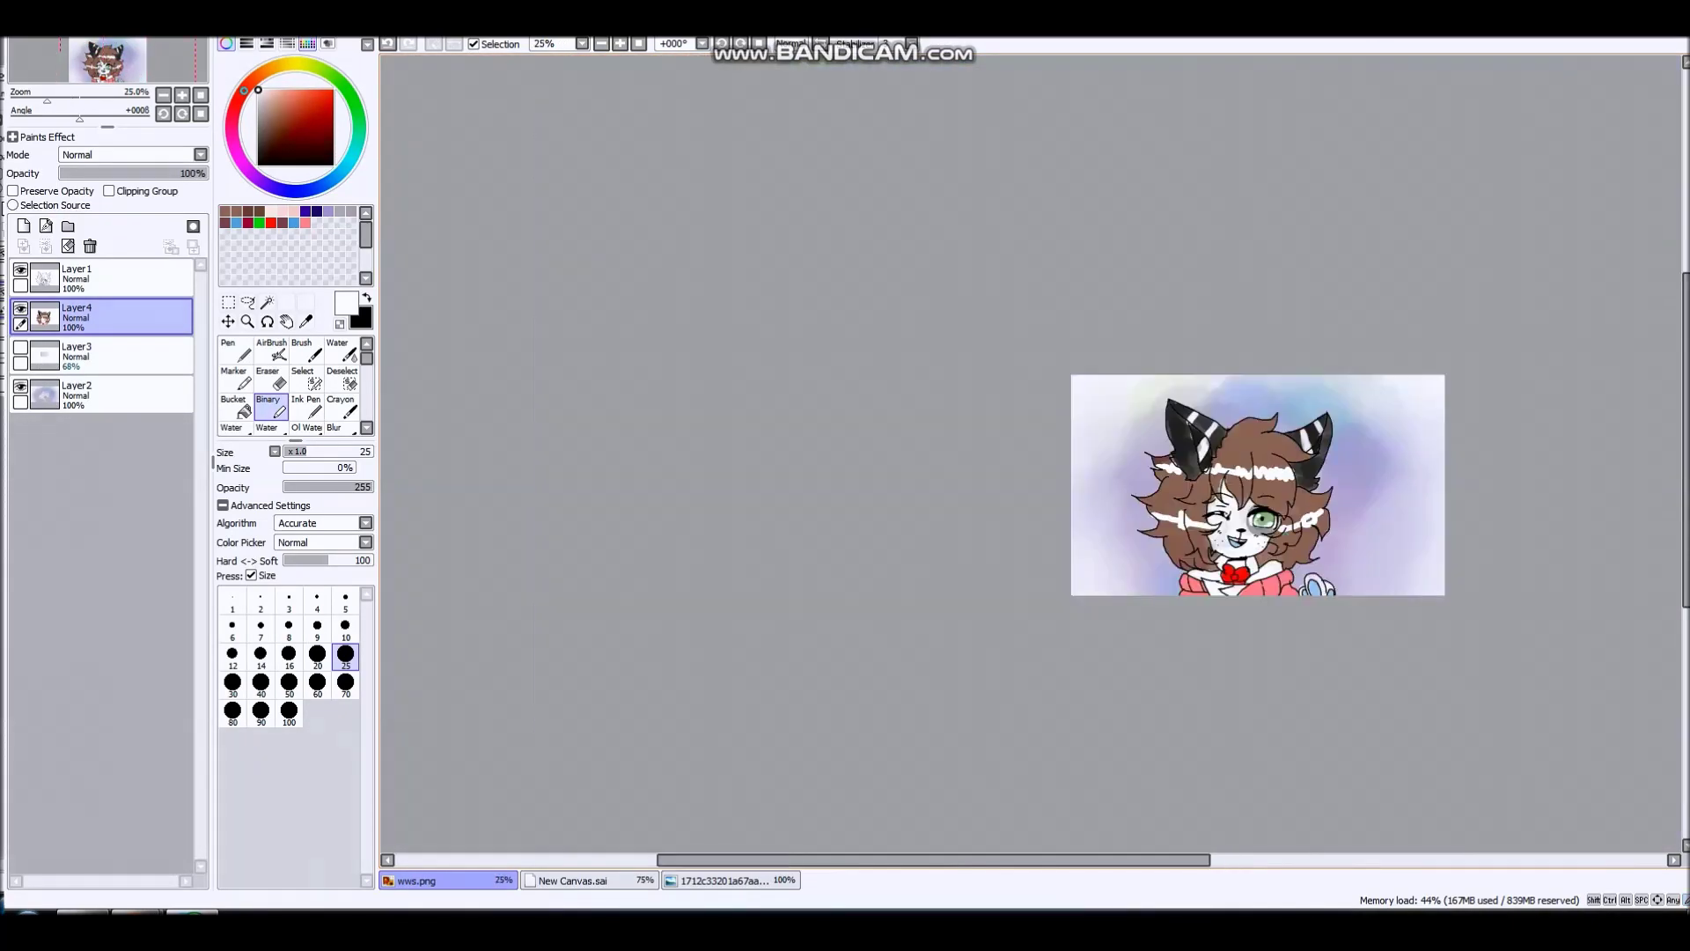
- Show Layer3 and move only its handwritten signature onto the open background beside the hair, above the raised paw
{"action": "scroll", "coordinate": [1281, 530], "scroll_direction": "up", "scroll_amount": 2}
{"action": "left_click", "coordinate": [21, 348]}
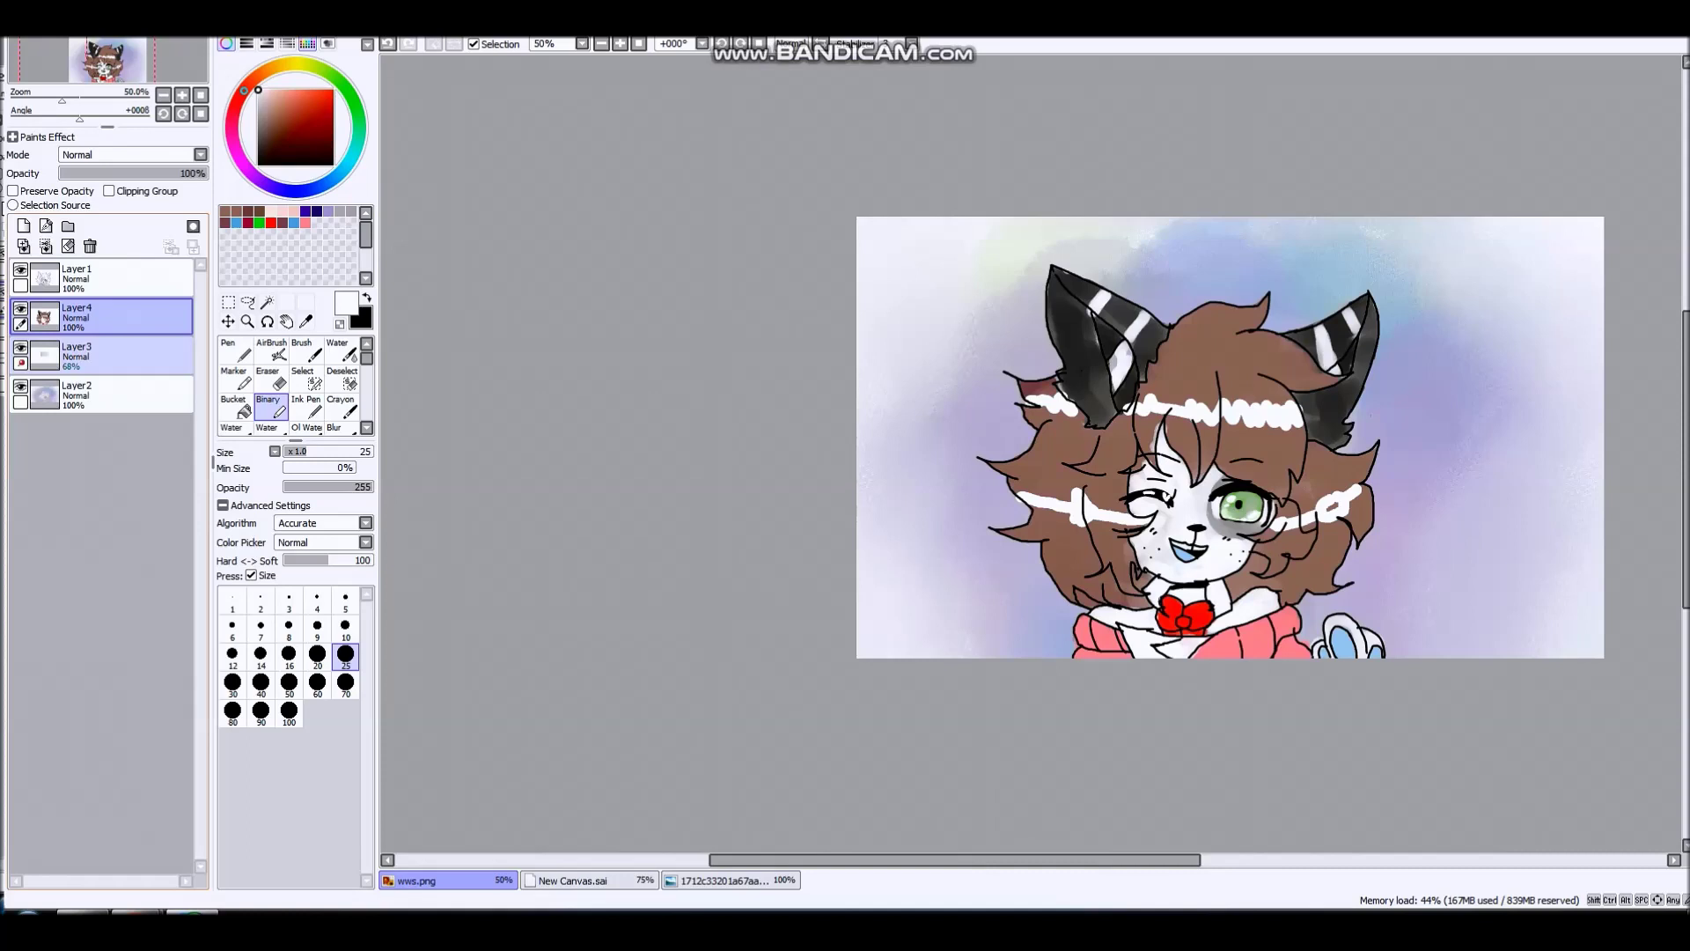
{"action": "left_click", "coordinate": [88, 356]}
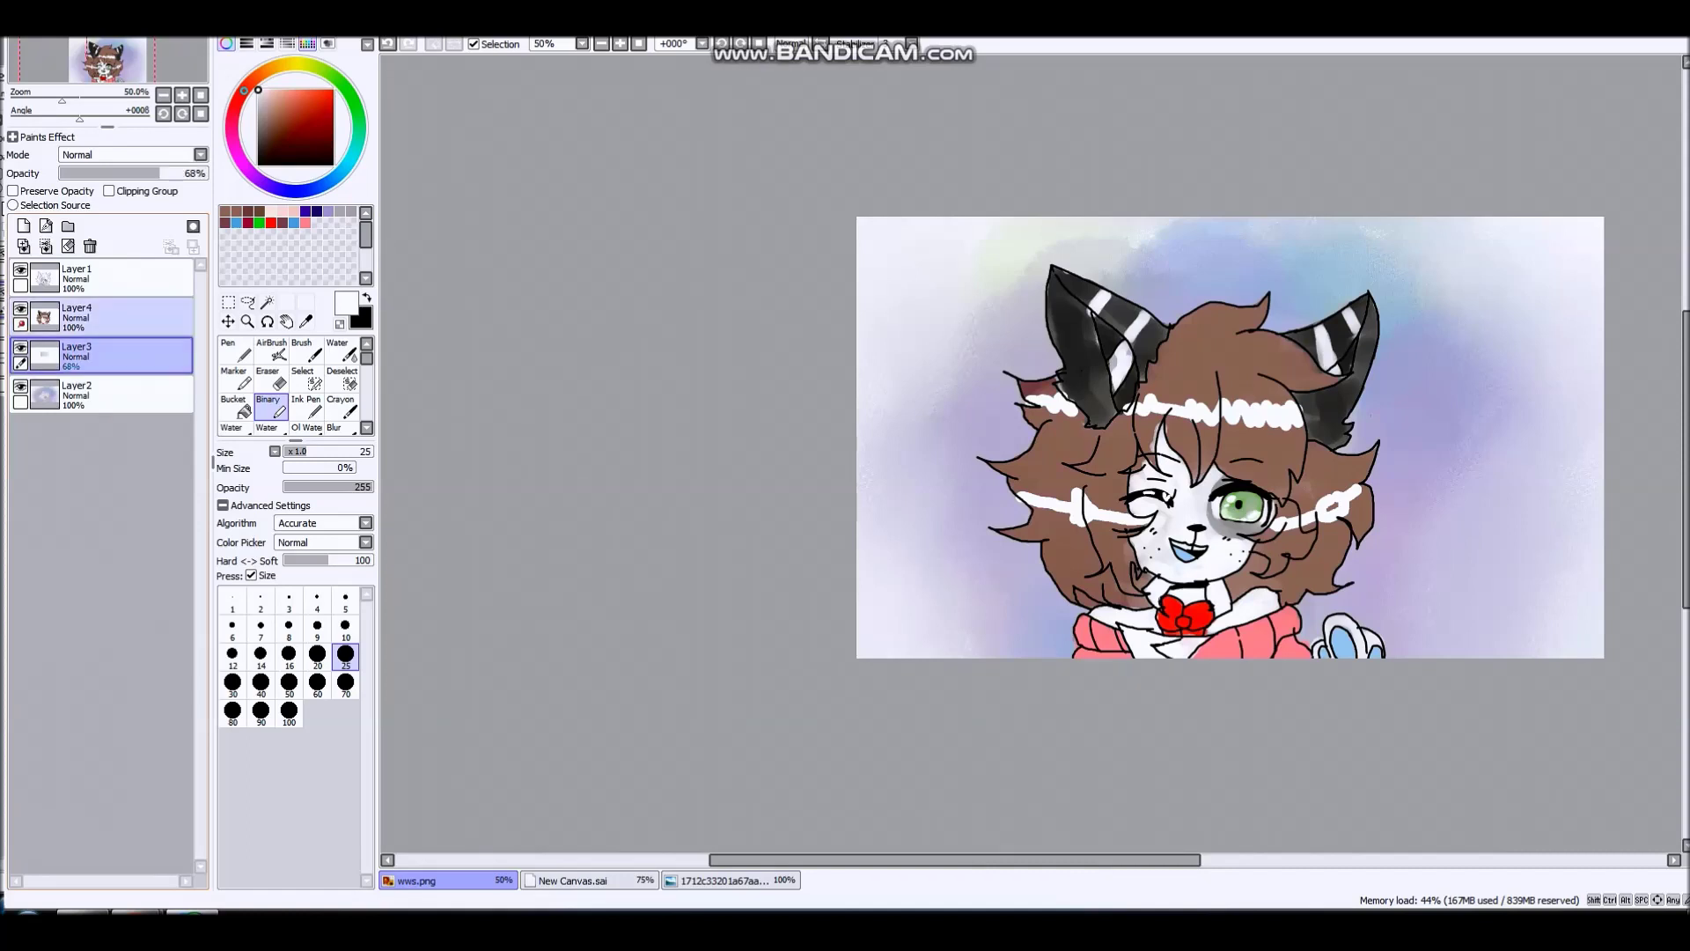
{"action": "left_click", "coordinate": [88, 316]}
{"action": "left_click", "coordinate": [21, 363]}
{"action": "left_click", "coordinate": [97, 355]}
{"action": "left_click", "coordinate": [228, 322]}
{"action": "scroll", "coordinate": [1038, 478], "scroll_direction": "down", "scroll_amount": 2}
{"action": "mouse_move", "coordinate": [1038, 478]}
{"action": "left_mouse_down"}
{"action": "mouse_move", "coordinate": [1154, 461]}
{"action": "mouse_move", "coordinate": [1163, 531]}
{"action": "mouse_move", "coordinate": [1194, 535]}
{"action": "left_mouse_up"}
- Examine the drawing from the ears and hair highlights down to the signature and paw
{"action": "scroll", "coordinate": [1194, 529], "scroll_direction": "up", "scroll_amount": 3}
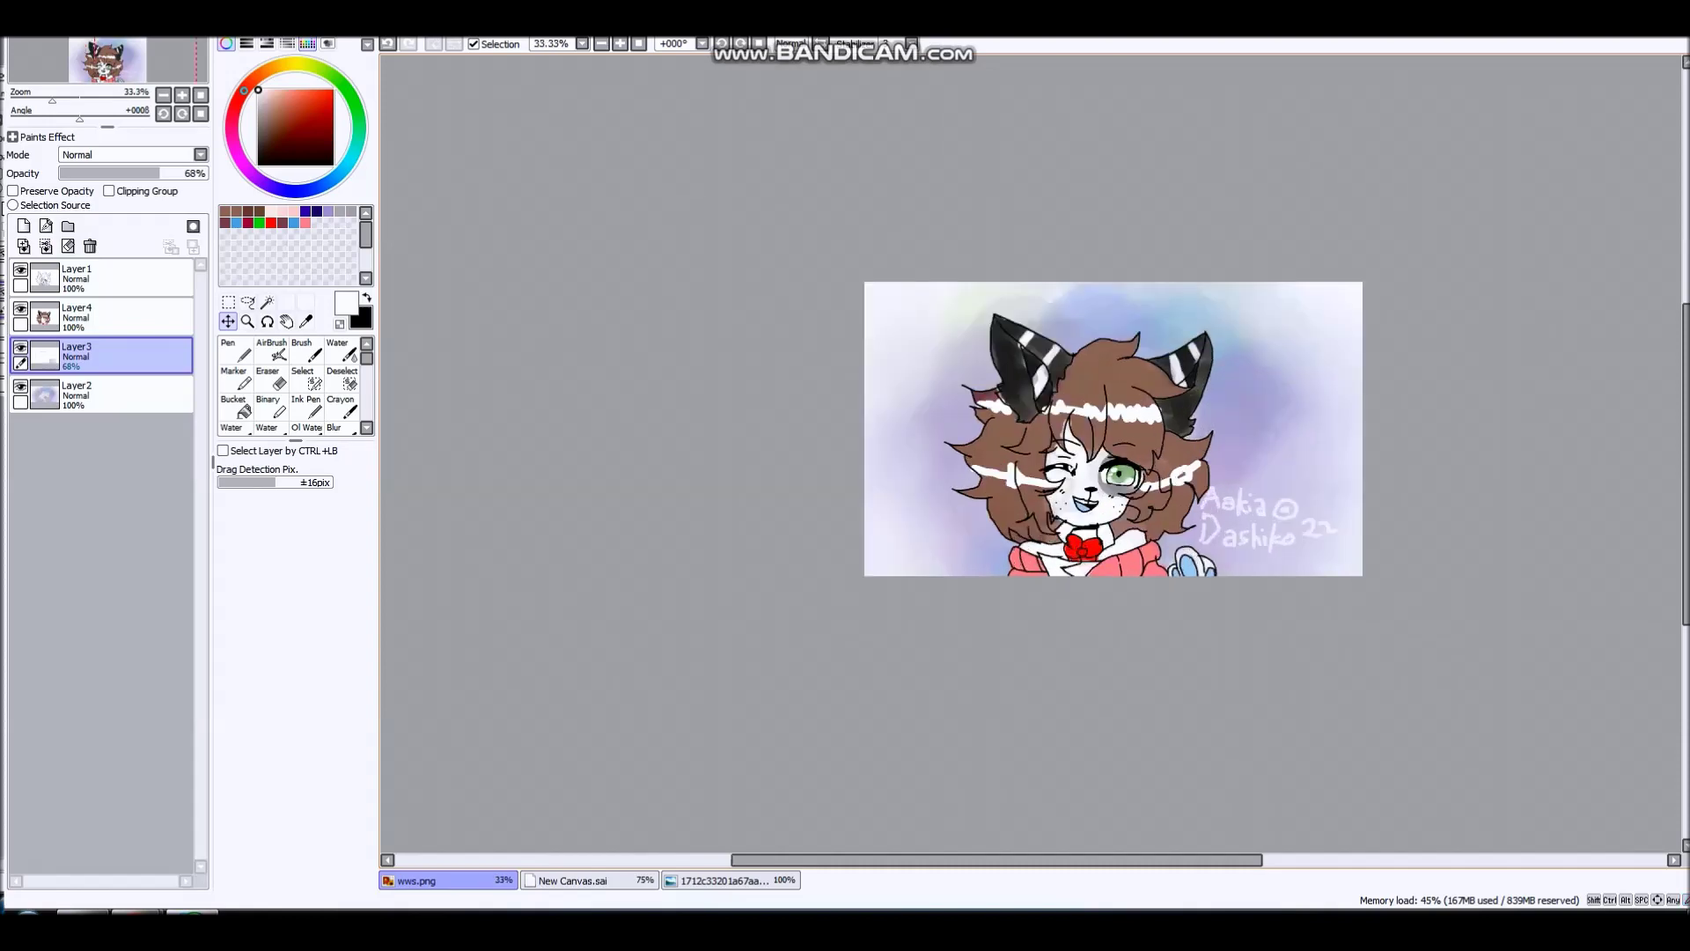
{"action": "scroll", "coordinate": [1202, 449], "scroll_direction": "up", "scroll_amount": 1}
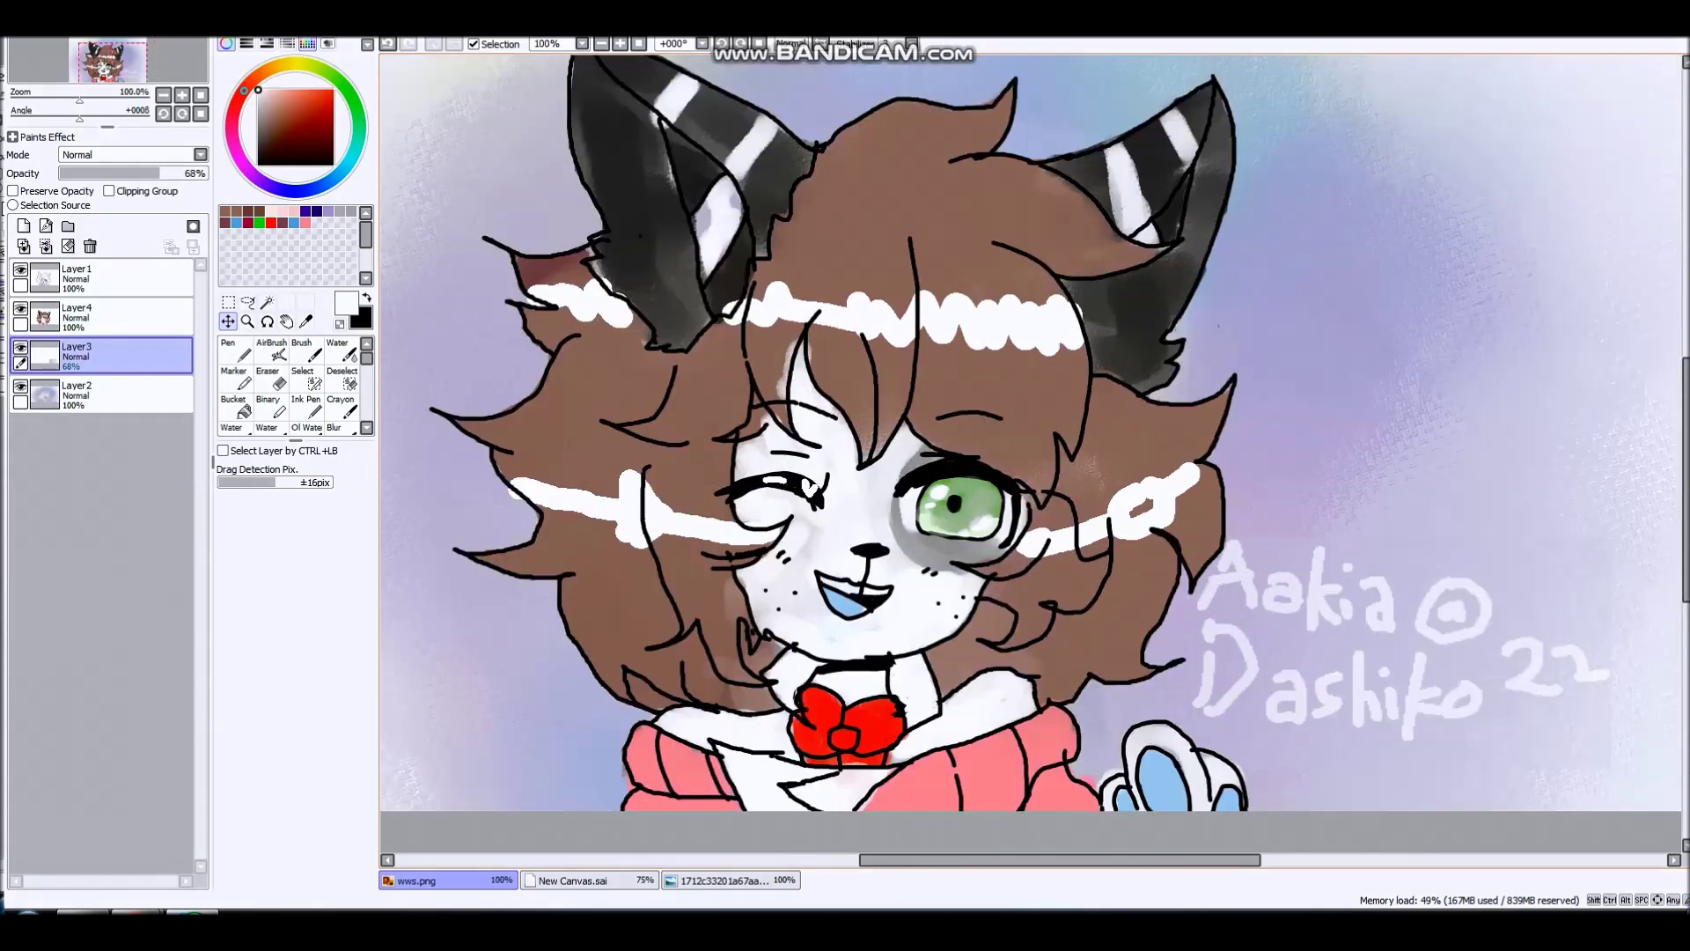
{"action": "scroll", "coordinate": [1166, 326], "scroll_direction": "down", "scroll_amount": 1}
{"action": "scroll", "coordinate": [966, 398], "scroll_direction": "down", "scroll_amount": 1}
{"action": "scroll", "coordinate": [959, 403], "scroll_direction": "up", "scroll_amount": 1}
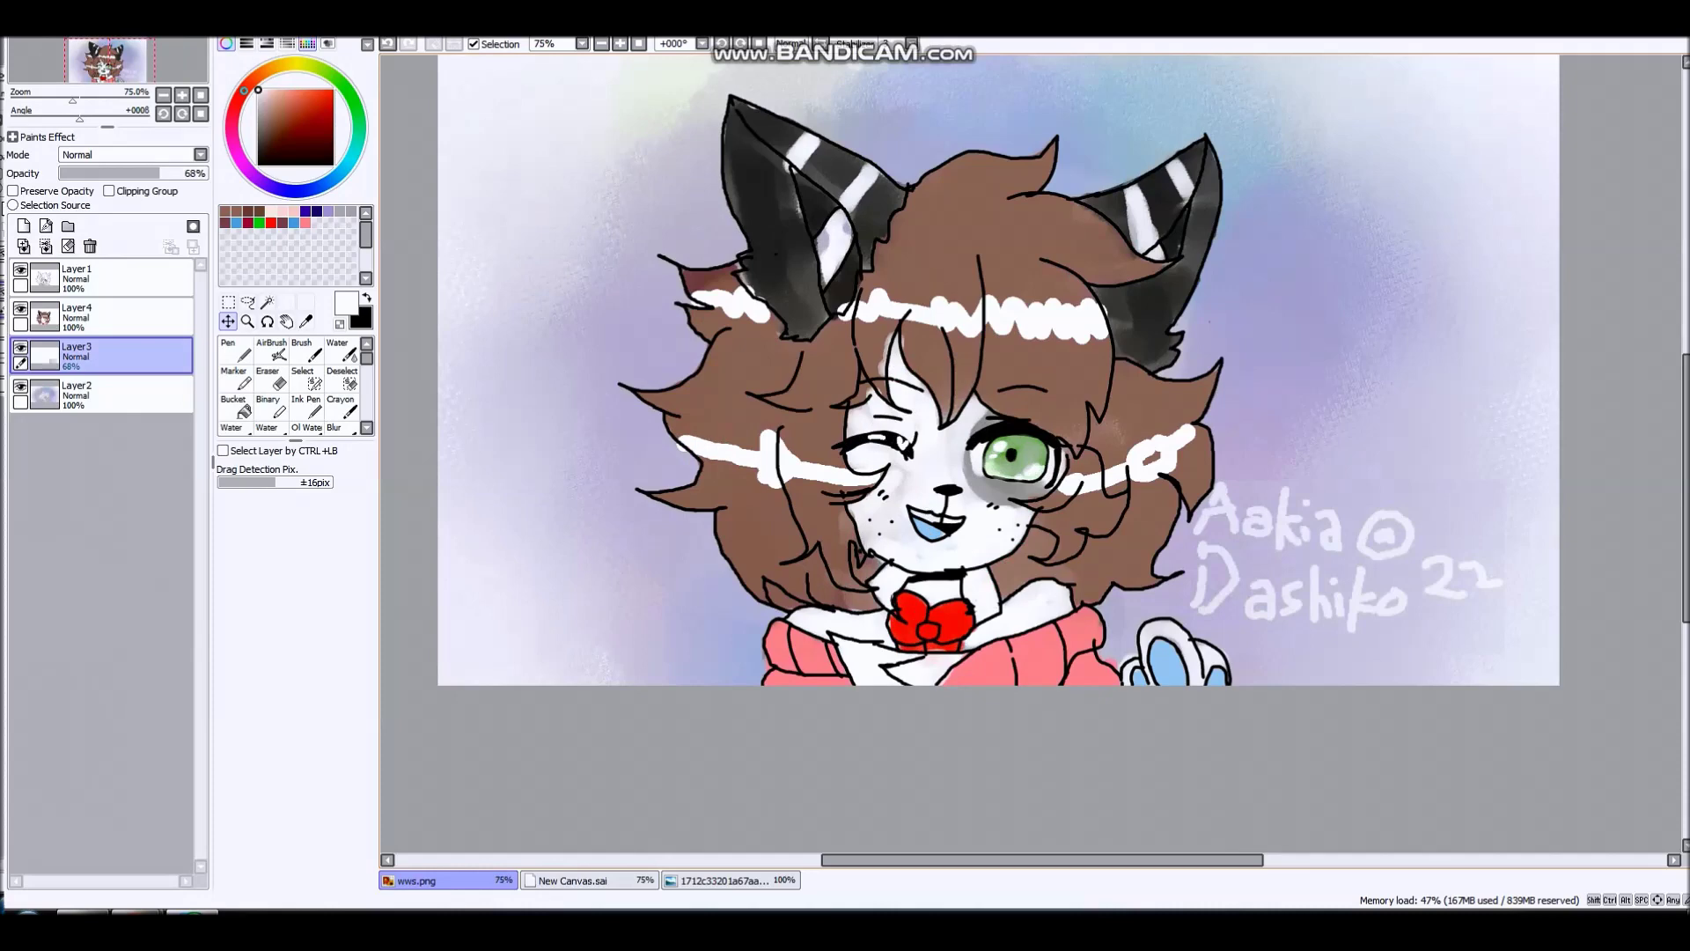
{"action": "scroll", "coordinate": [1102, 524], "scroll_direction": "down", "scroll_amount": 3}
{"action": "scroll", "coordinate": [1097, 354], "scroll_direction": "up", "scroll_amount": 6}
{"action": "scroll", "coordinate": [1268, 462], "scroll_direction": "down", "scroll_amount": 2}
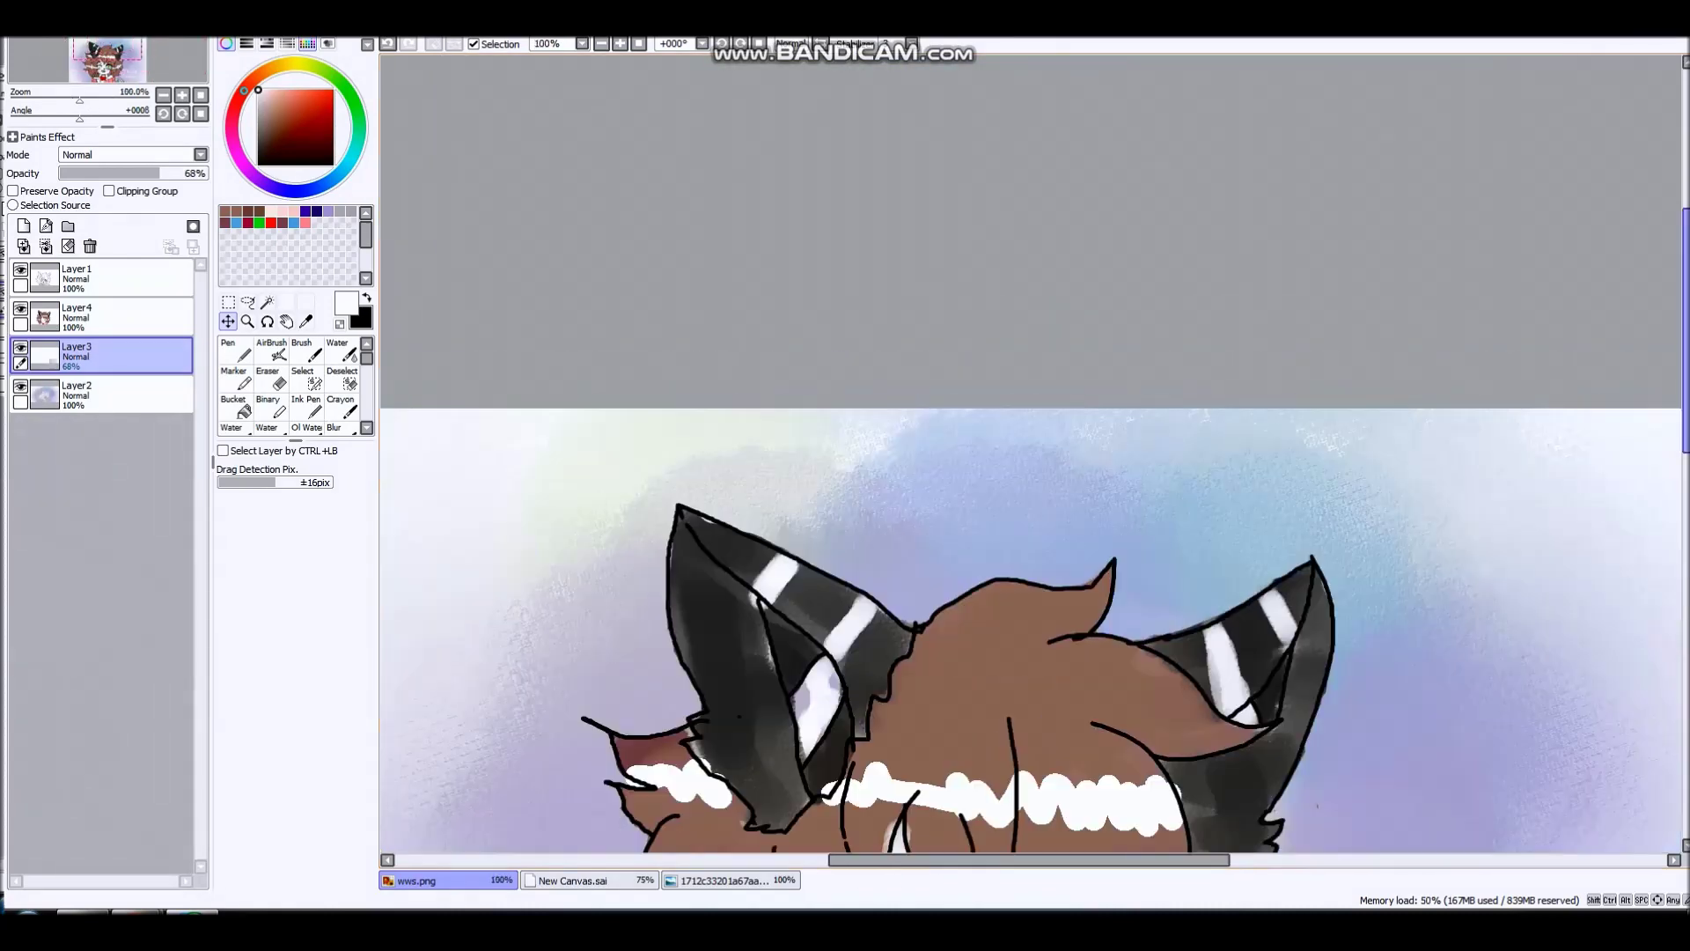
{"action": "scroll", "coordinate": [1029, 453], "scroll_direction": "down", "scroll_amount": 10}
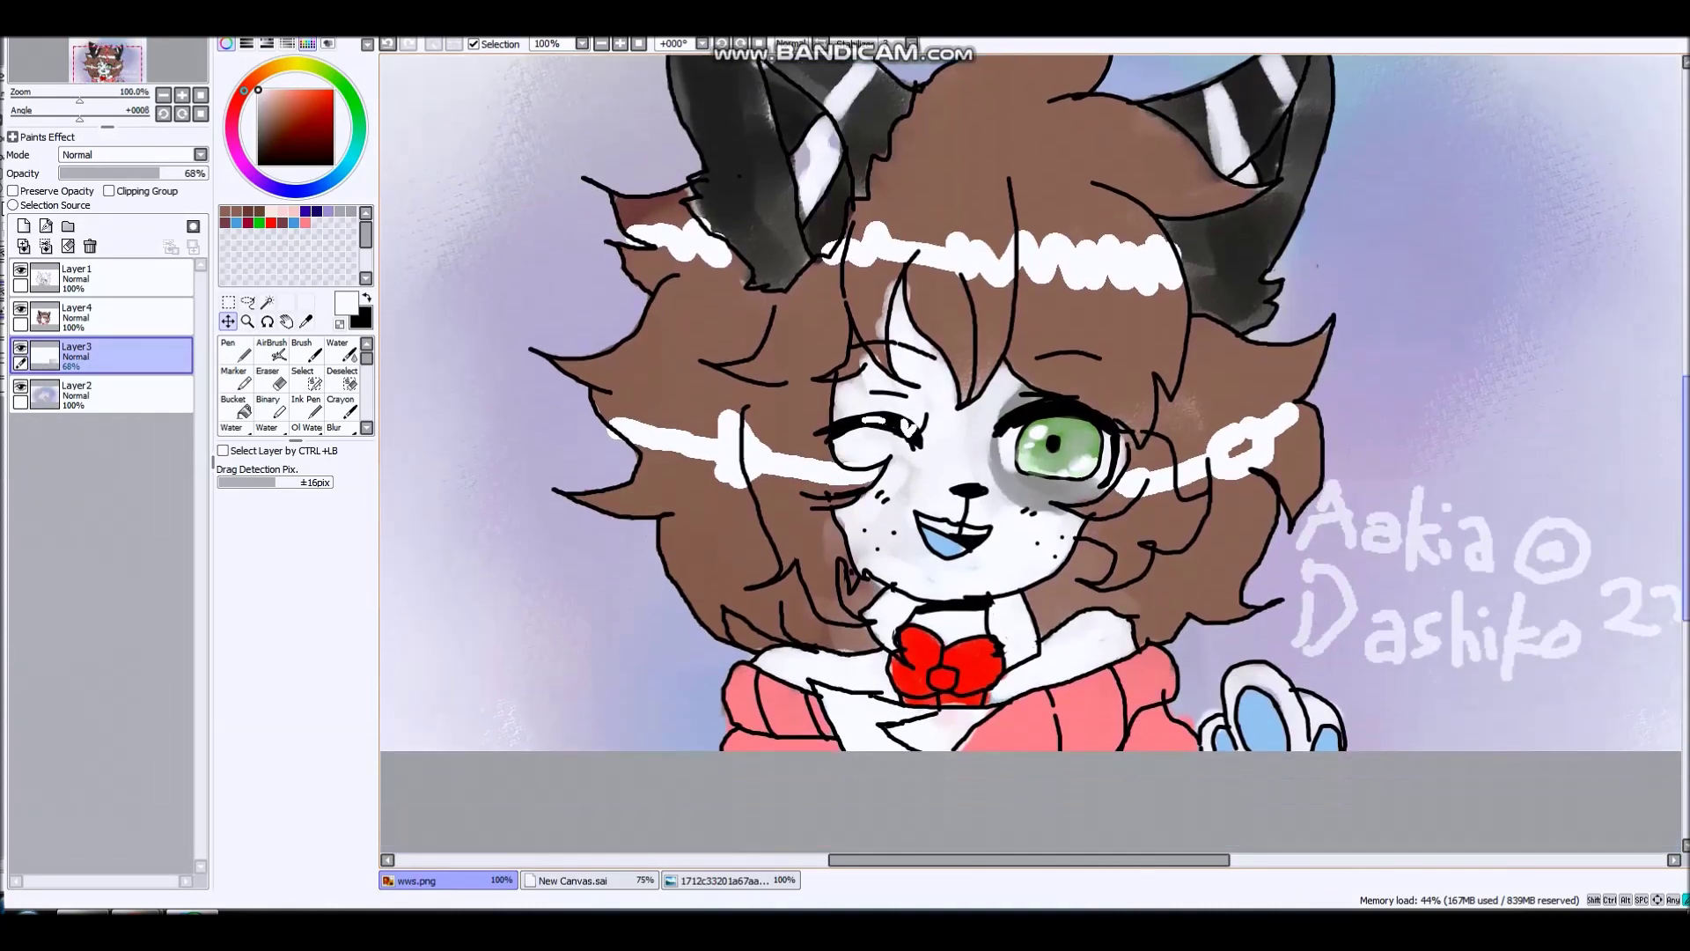